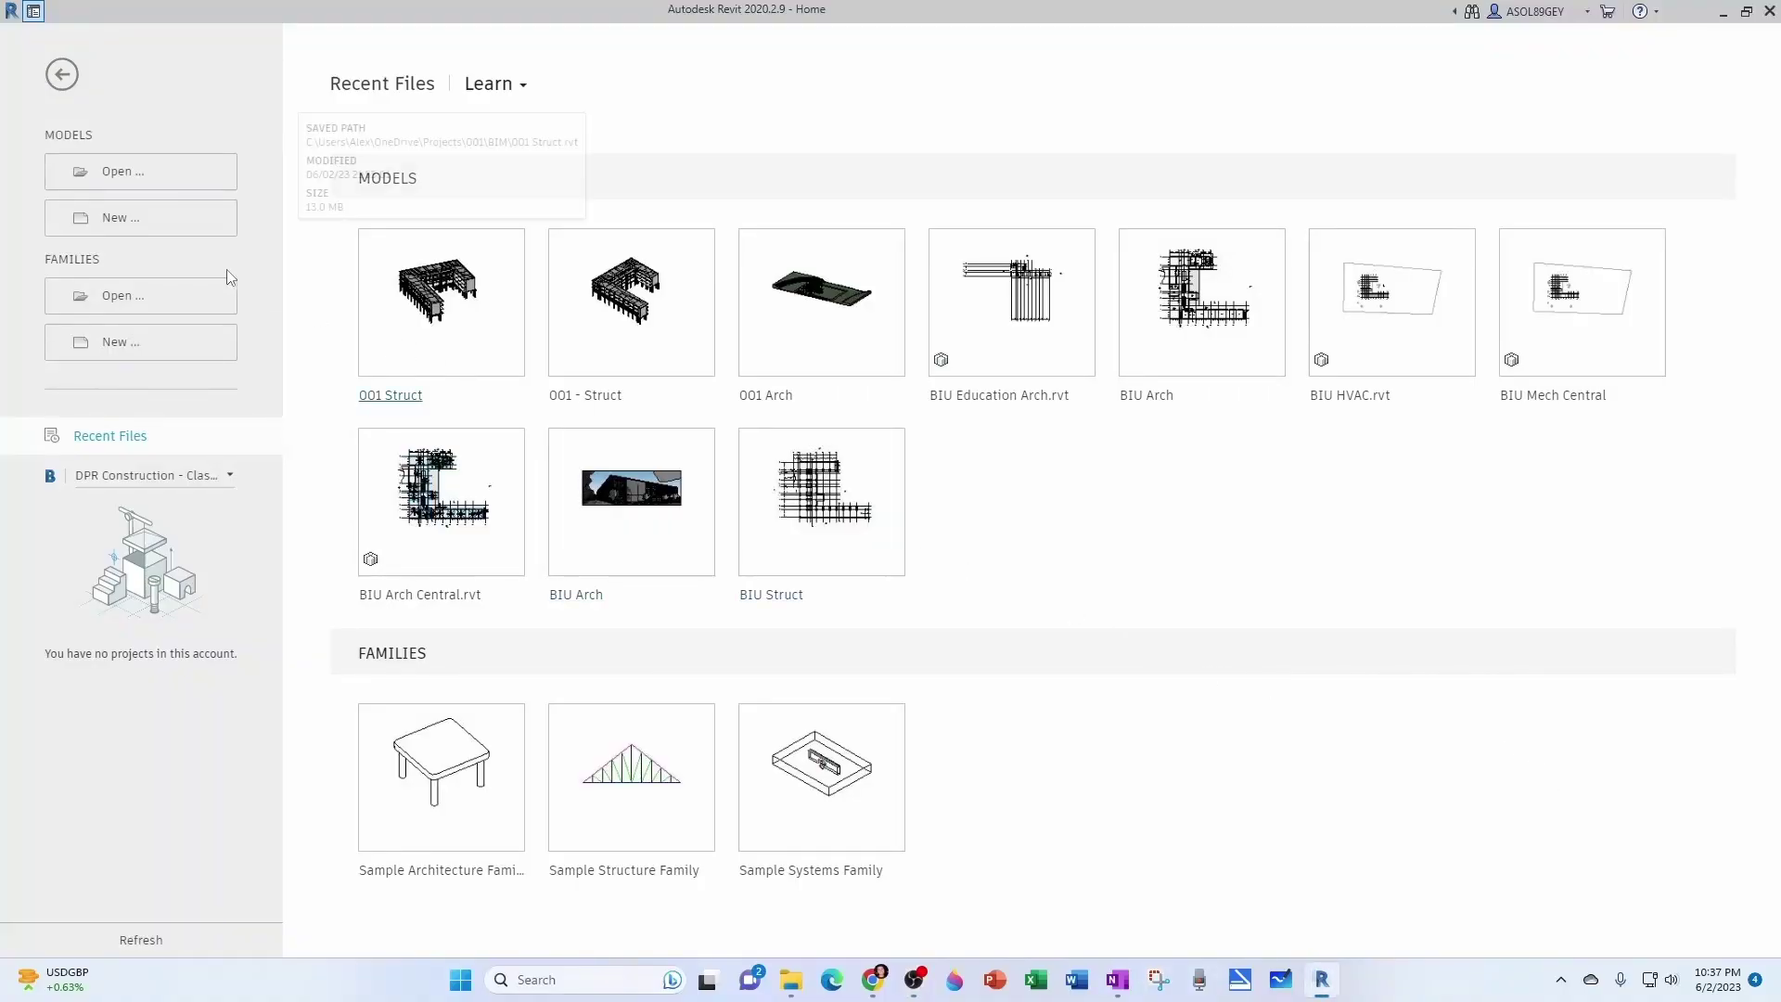
Create a new project from the US Metric template Mechanical-Default_Metric.rte
left_click(110, 218)
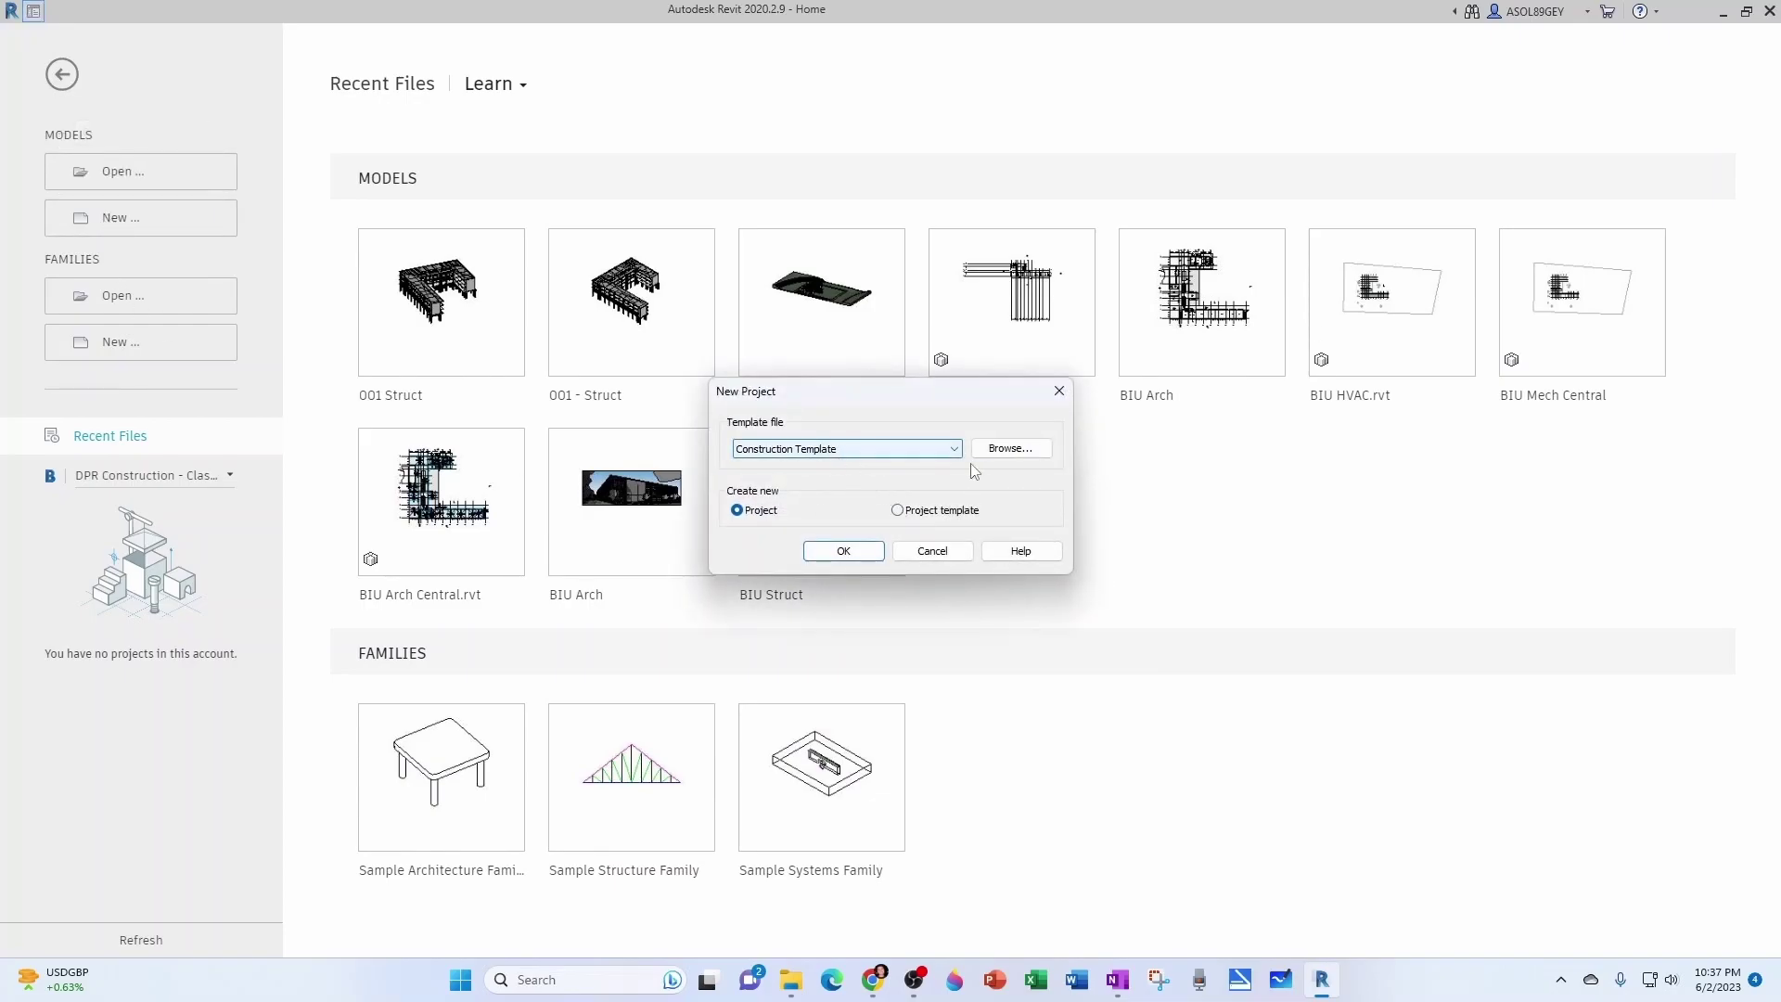
left_click(997, 449)
left_click(742, 299)
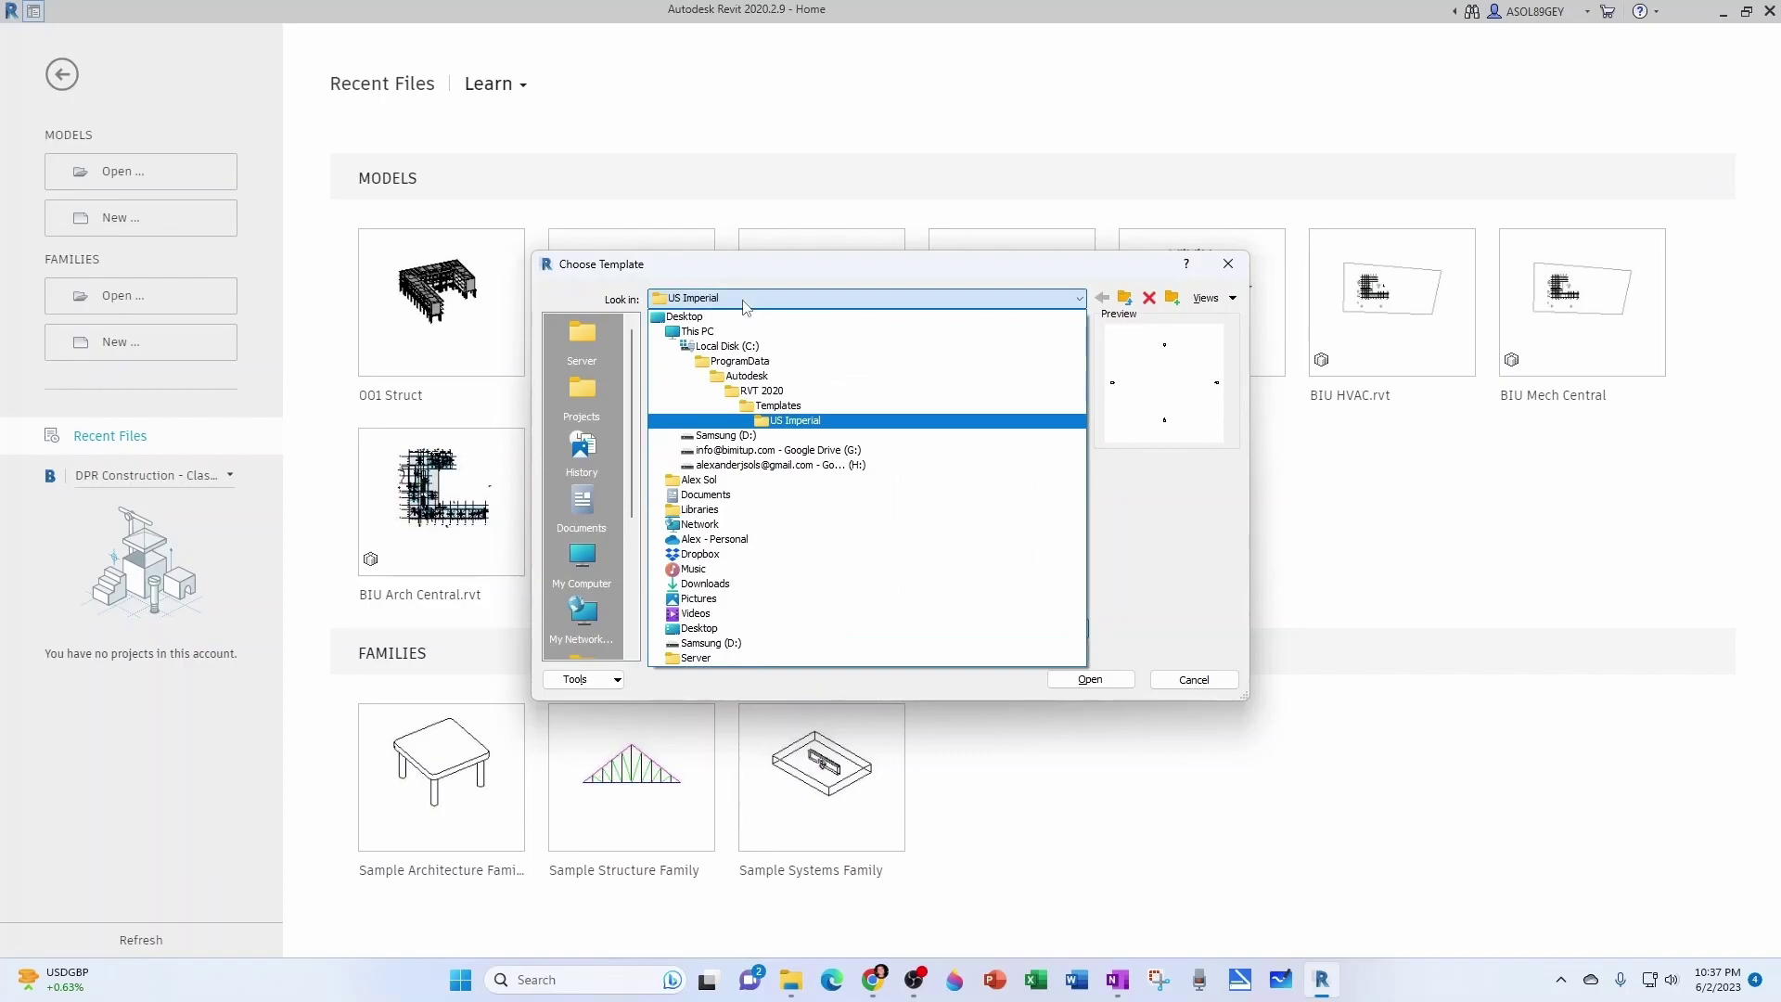
left_click(790, 408)
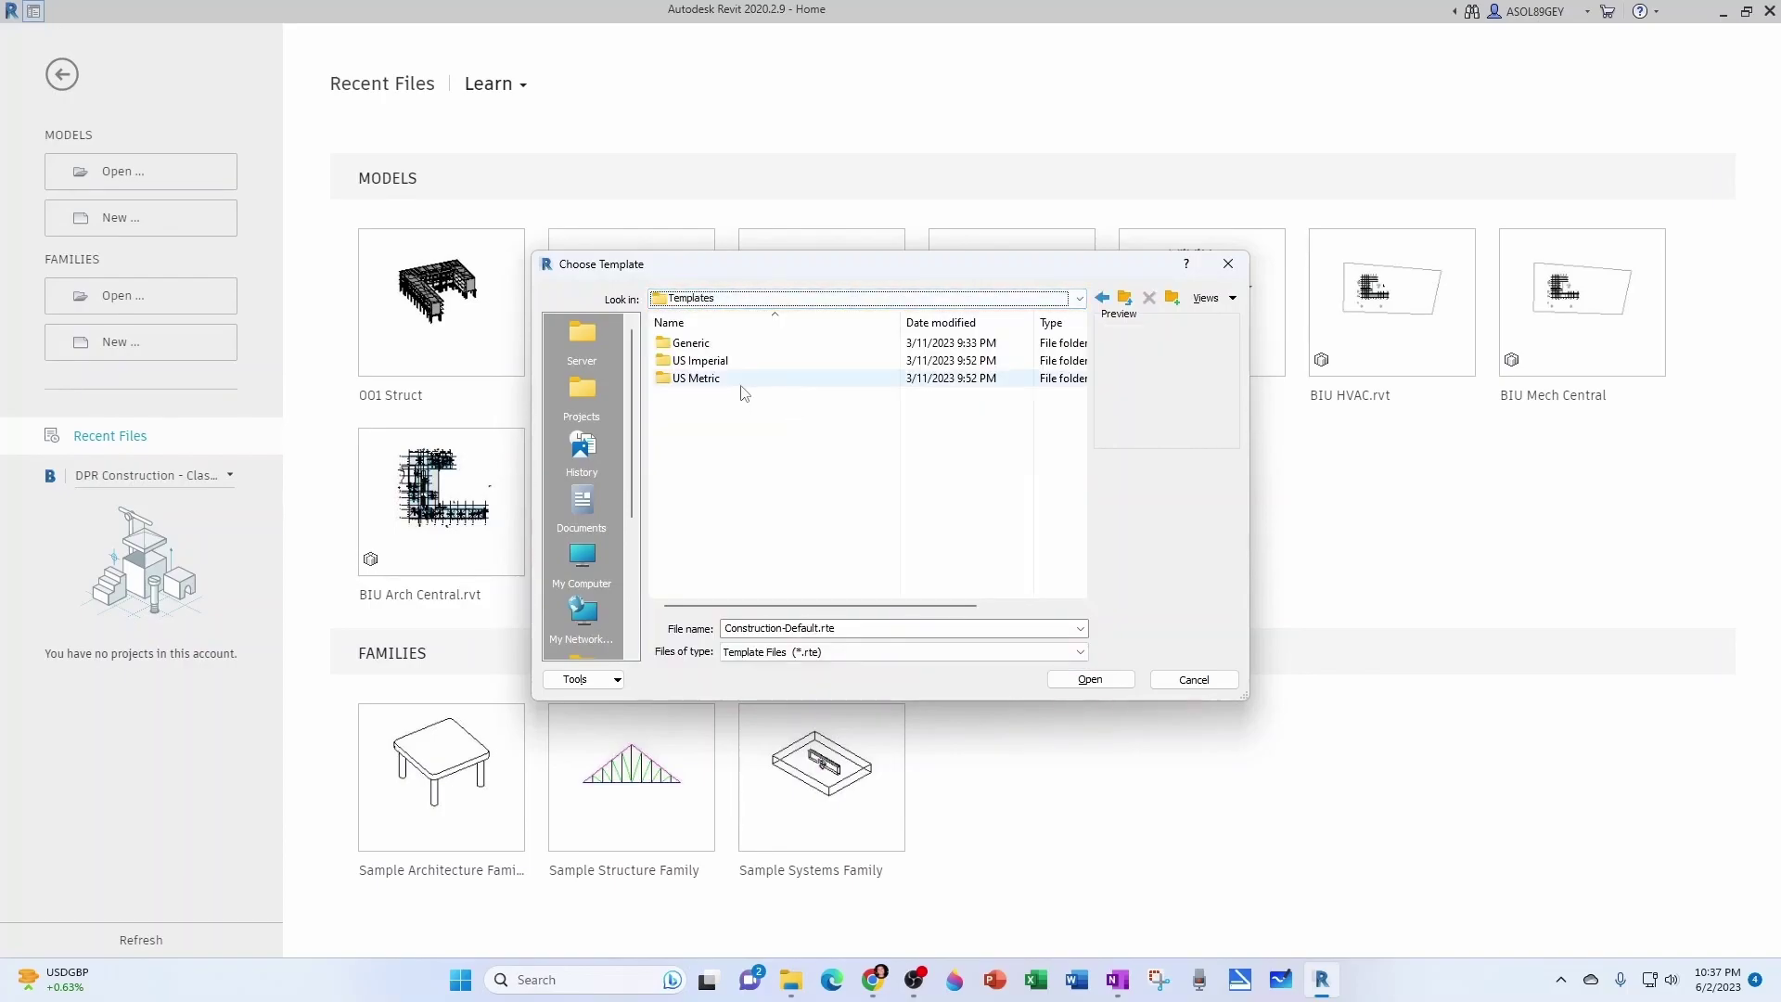
double_click(699, 380)
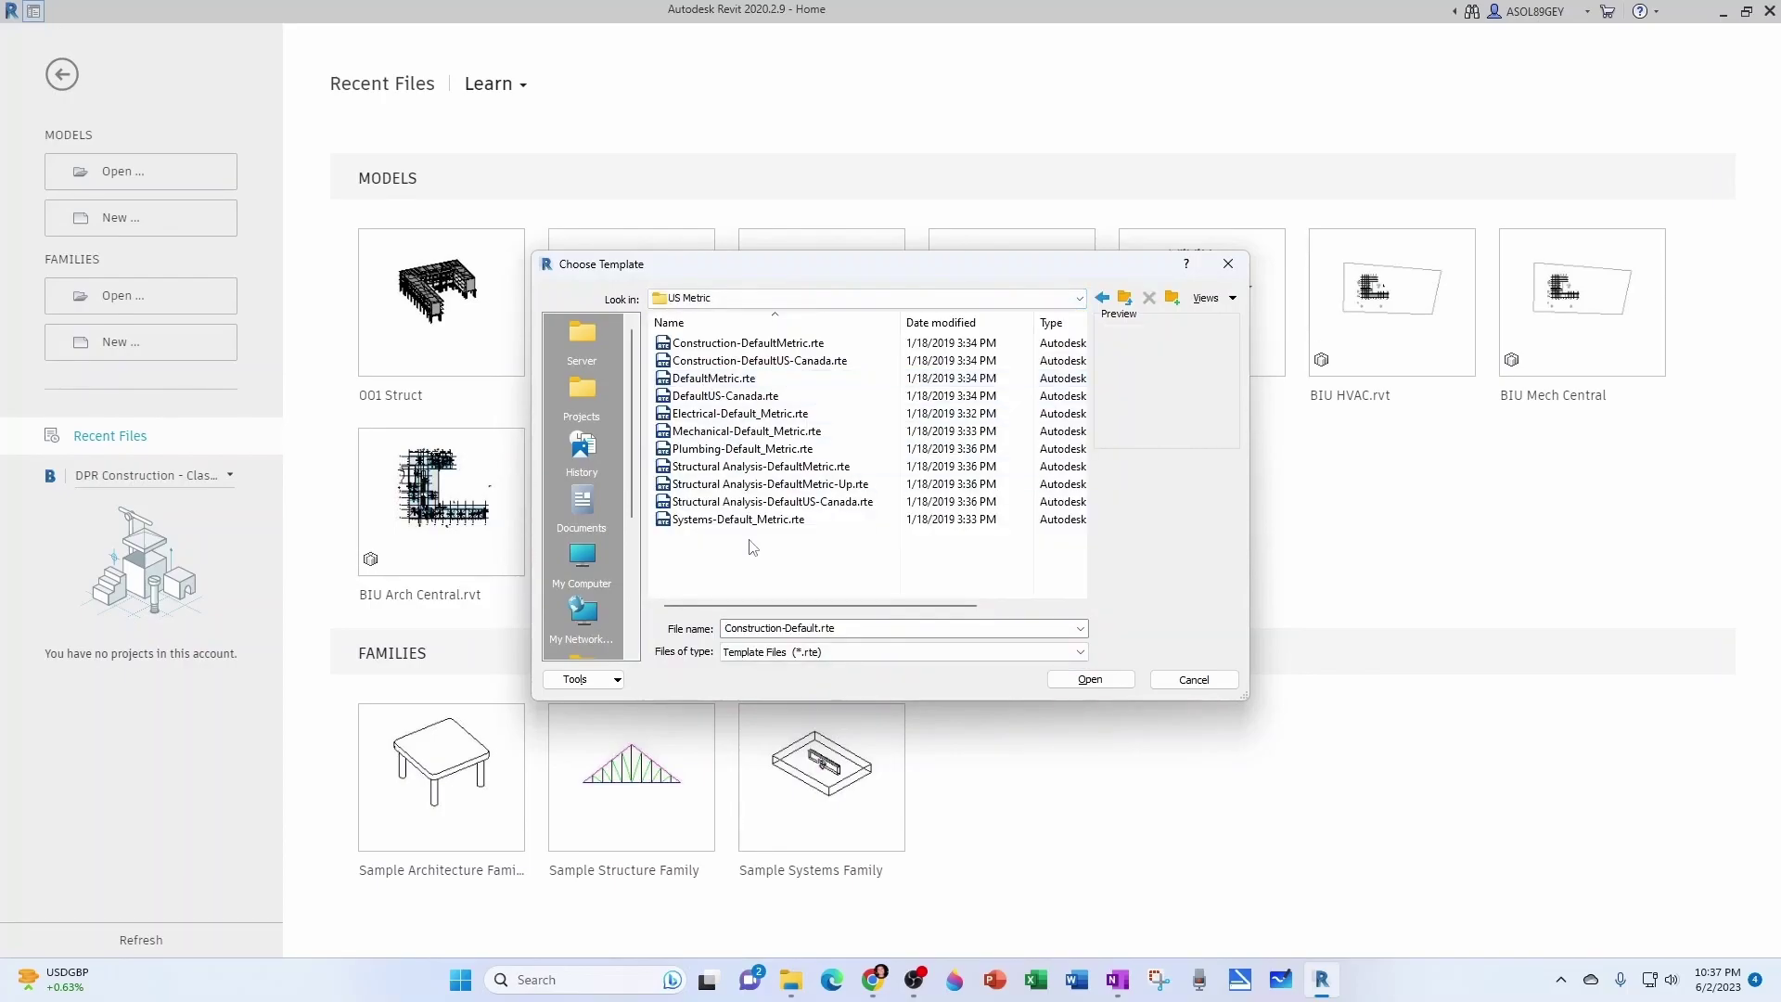
left_click(711, 522)
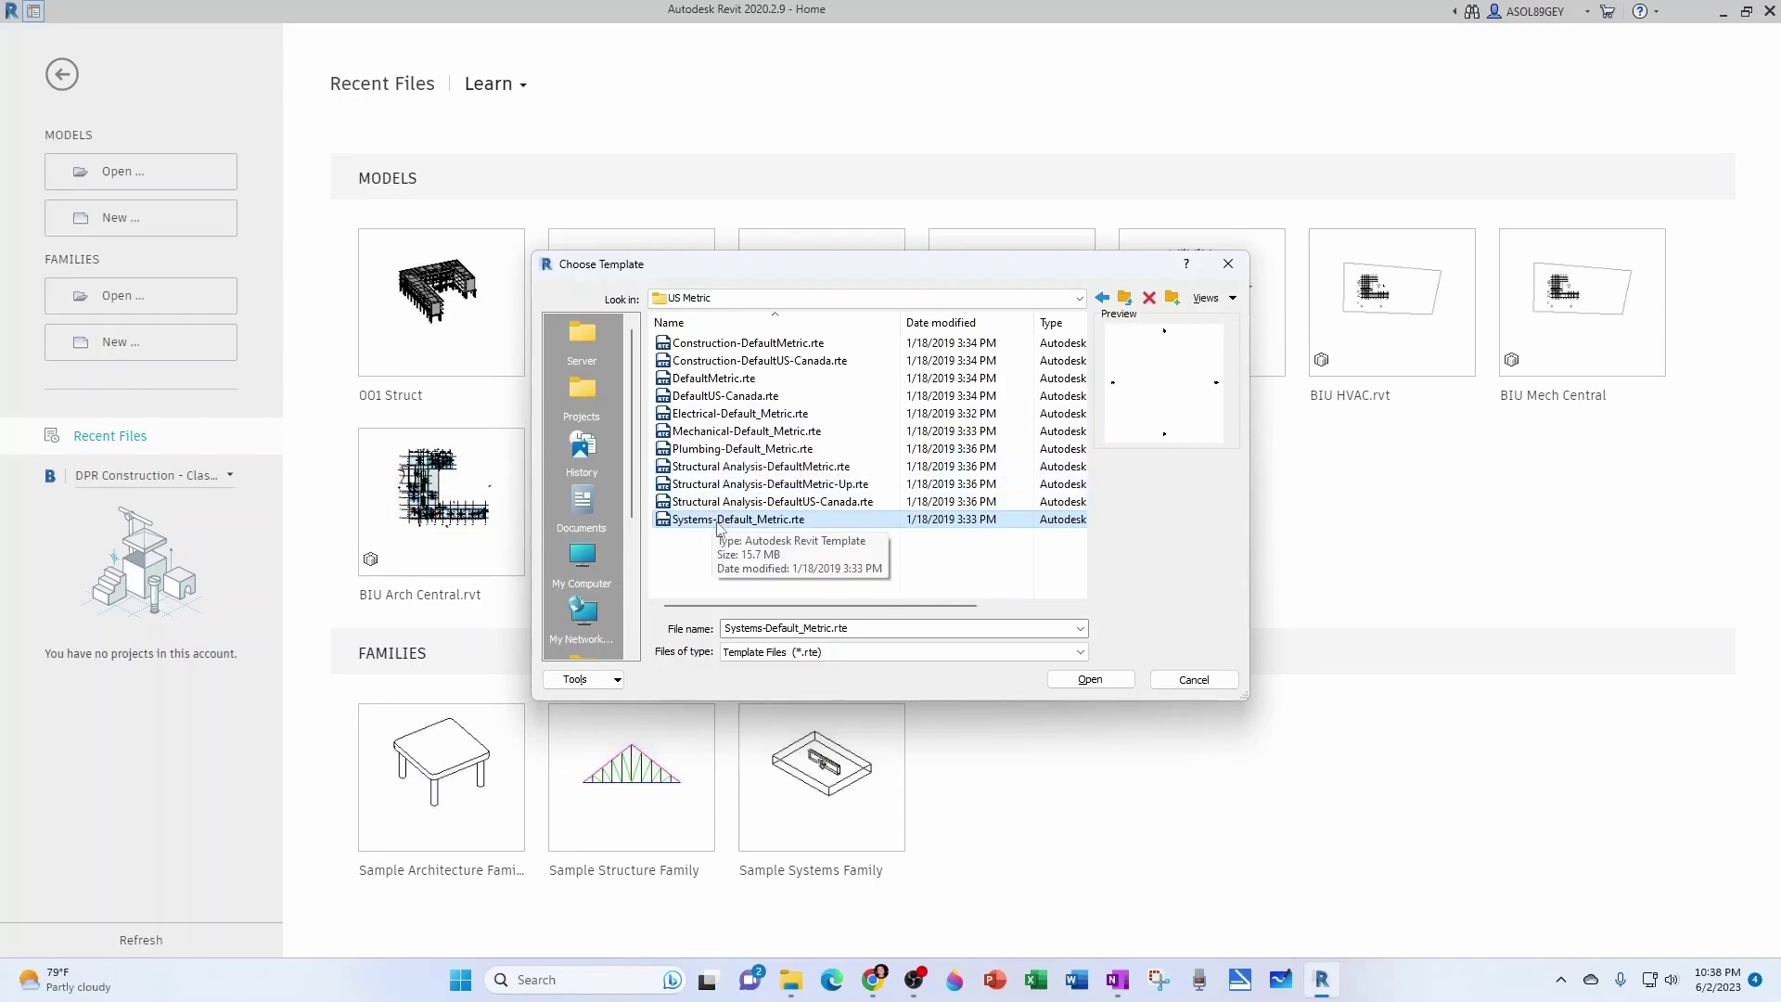
left_click(719, 434)
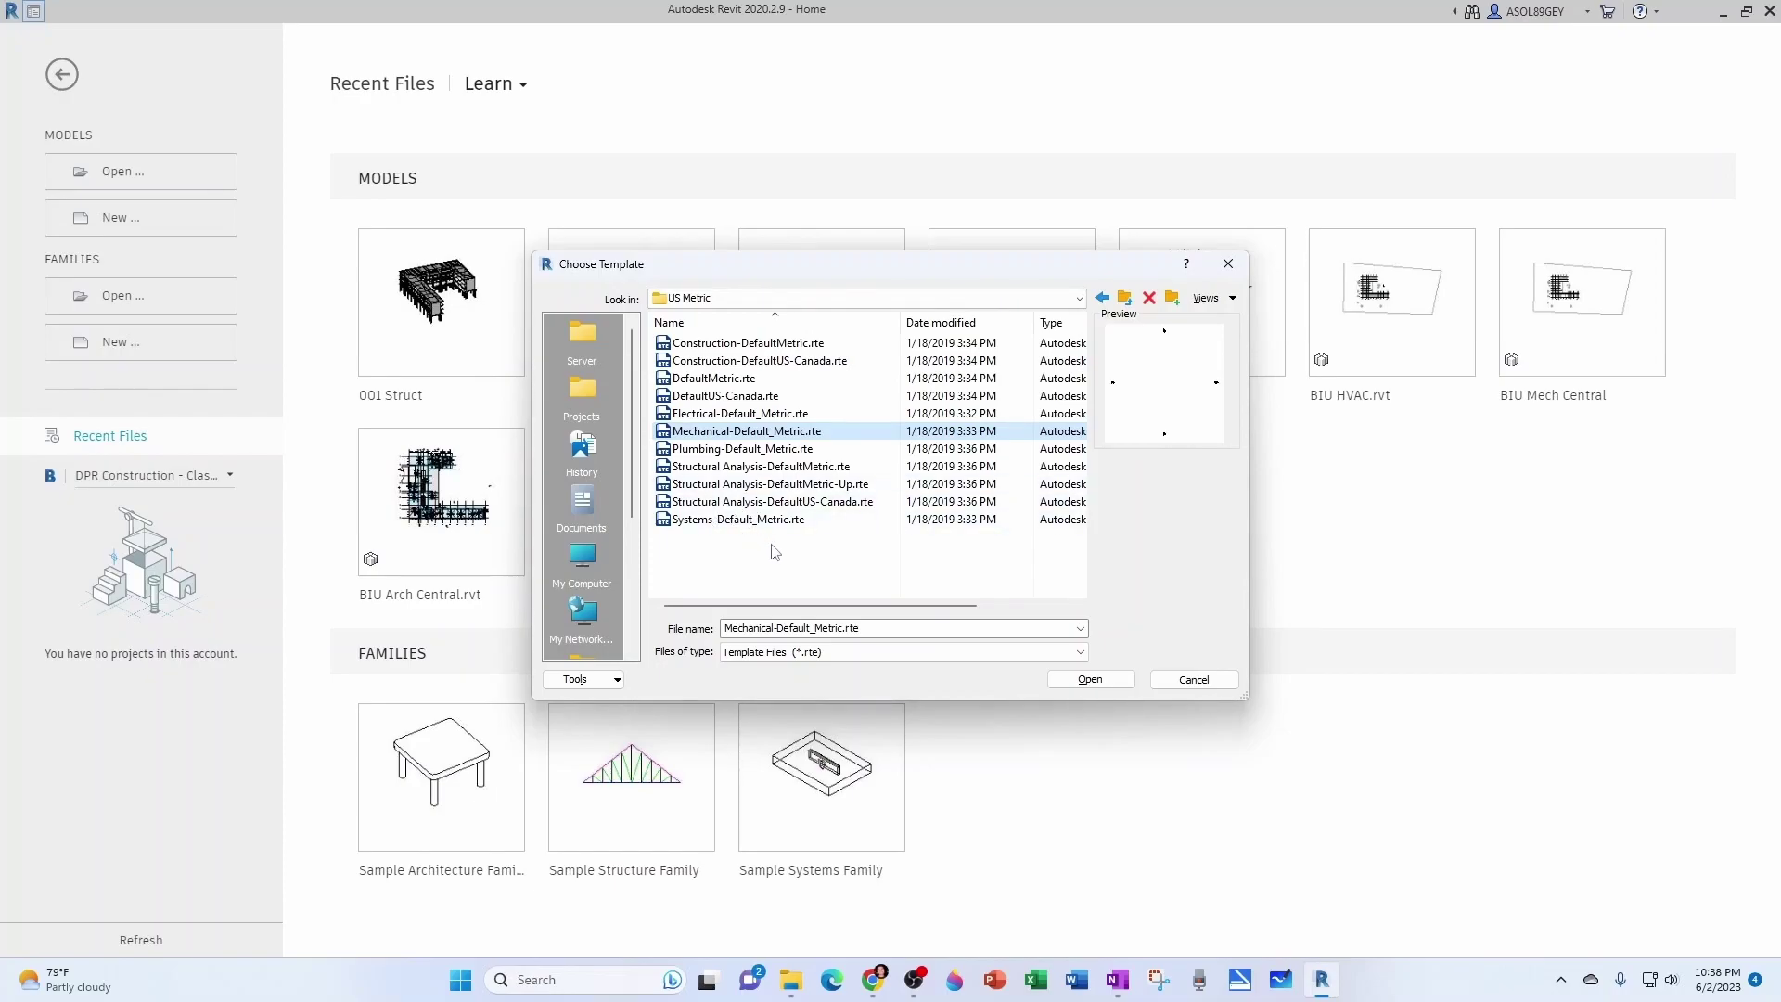
left_click(1074, 681)
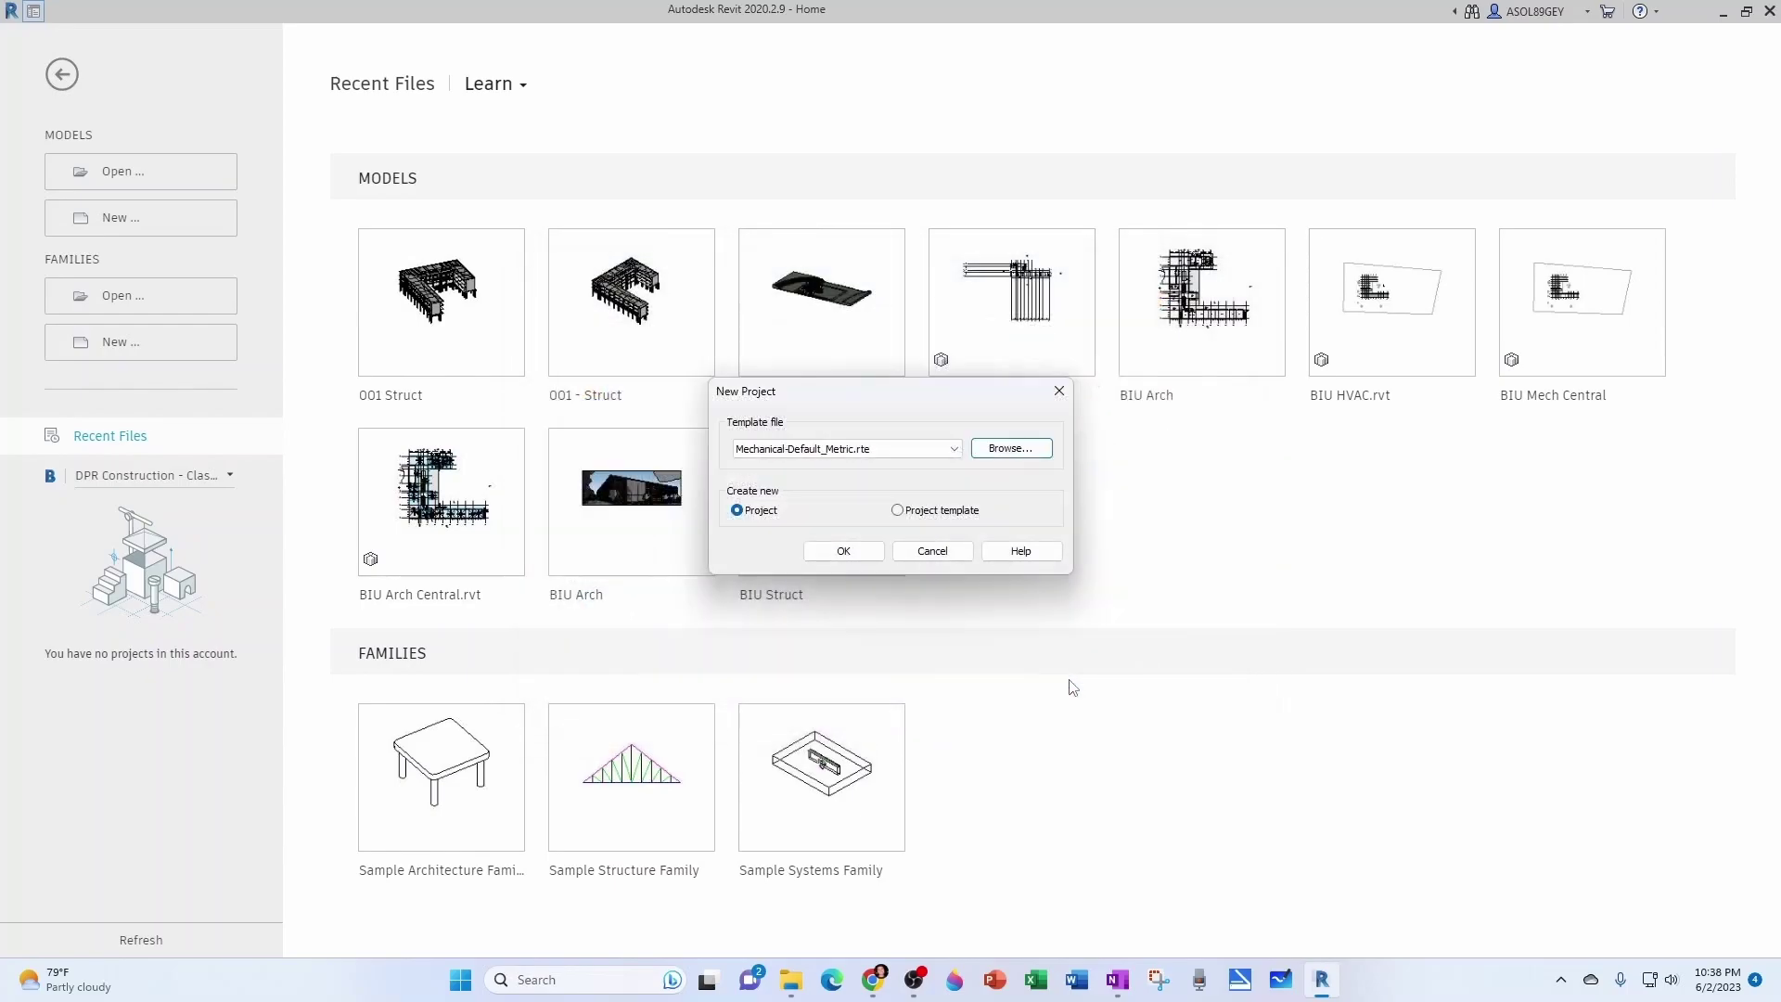
left_click(843, 551)
Link the Revit model 001 Arch.rvt from project 001's BIM folder, using Auto - Internal Origin to Internal Origin positioning
scroll(992, 580, "down", 2)
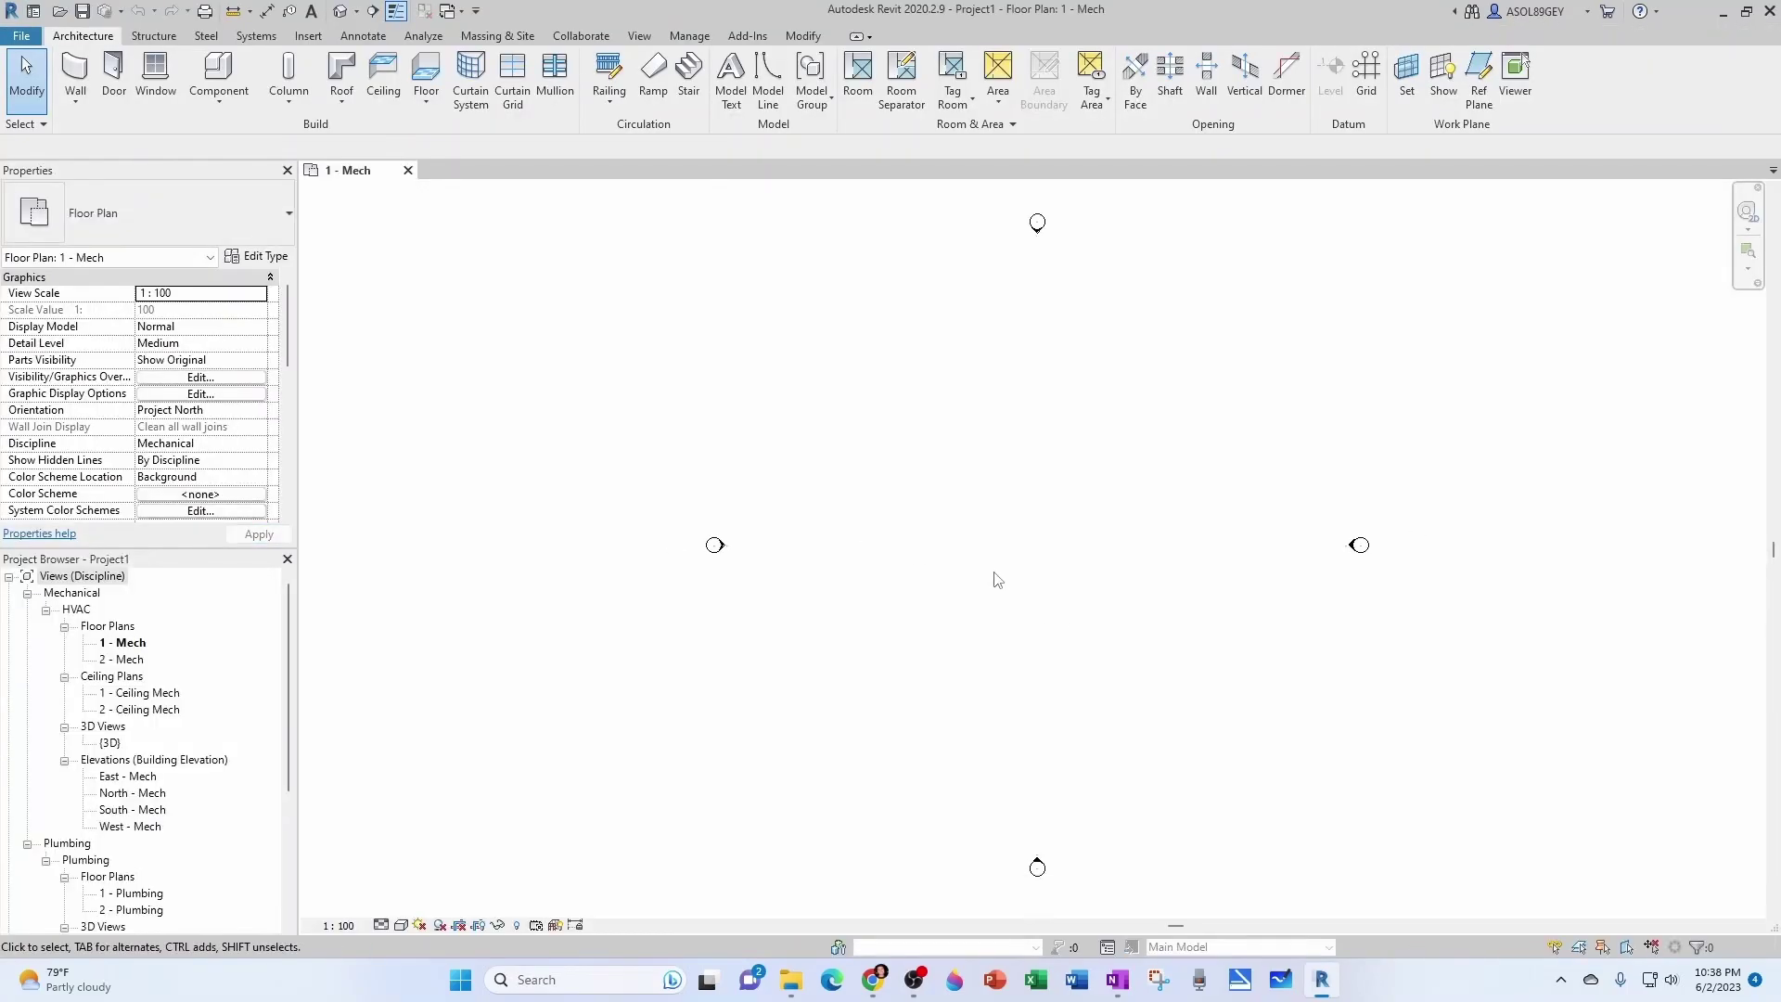
middle_click_drag(1057, 588, 990, 576)
left_click(309, 37)
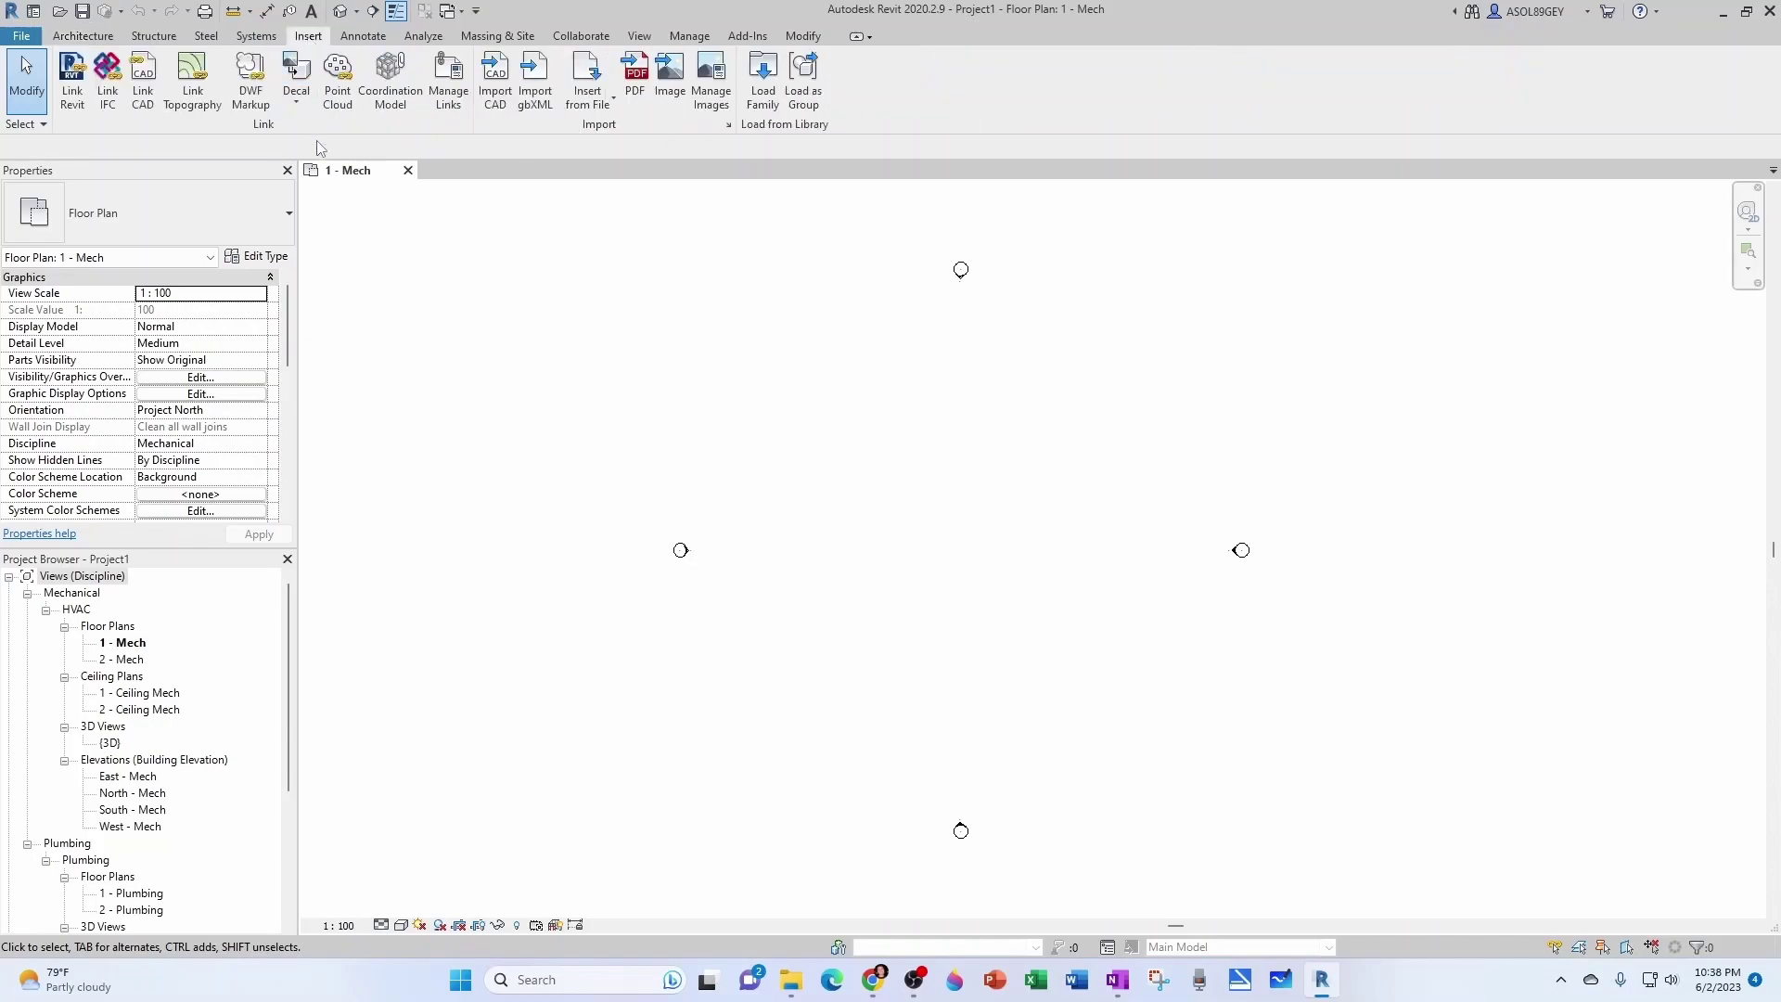
left_click(74, 90)
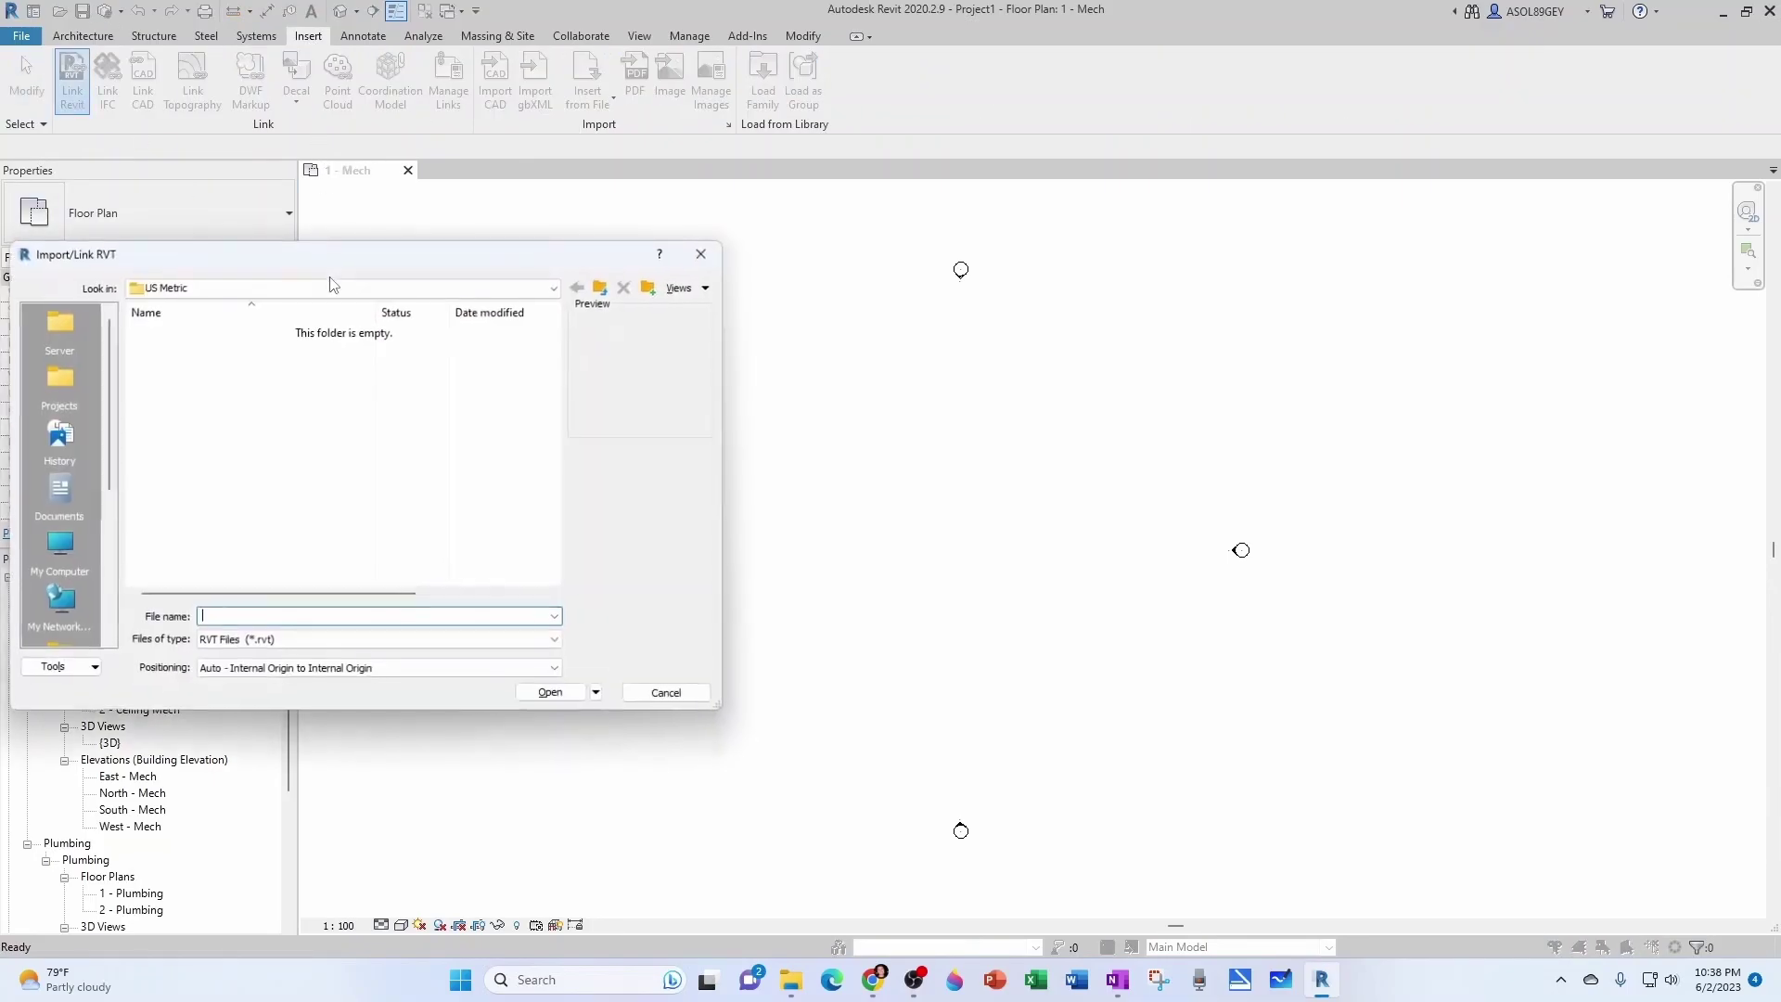
left_click(72, 377)
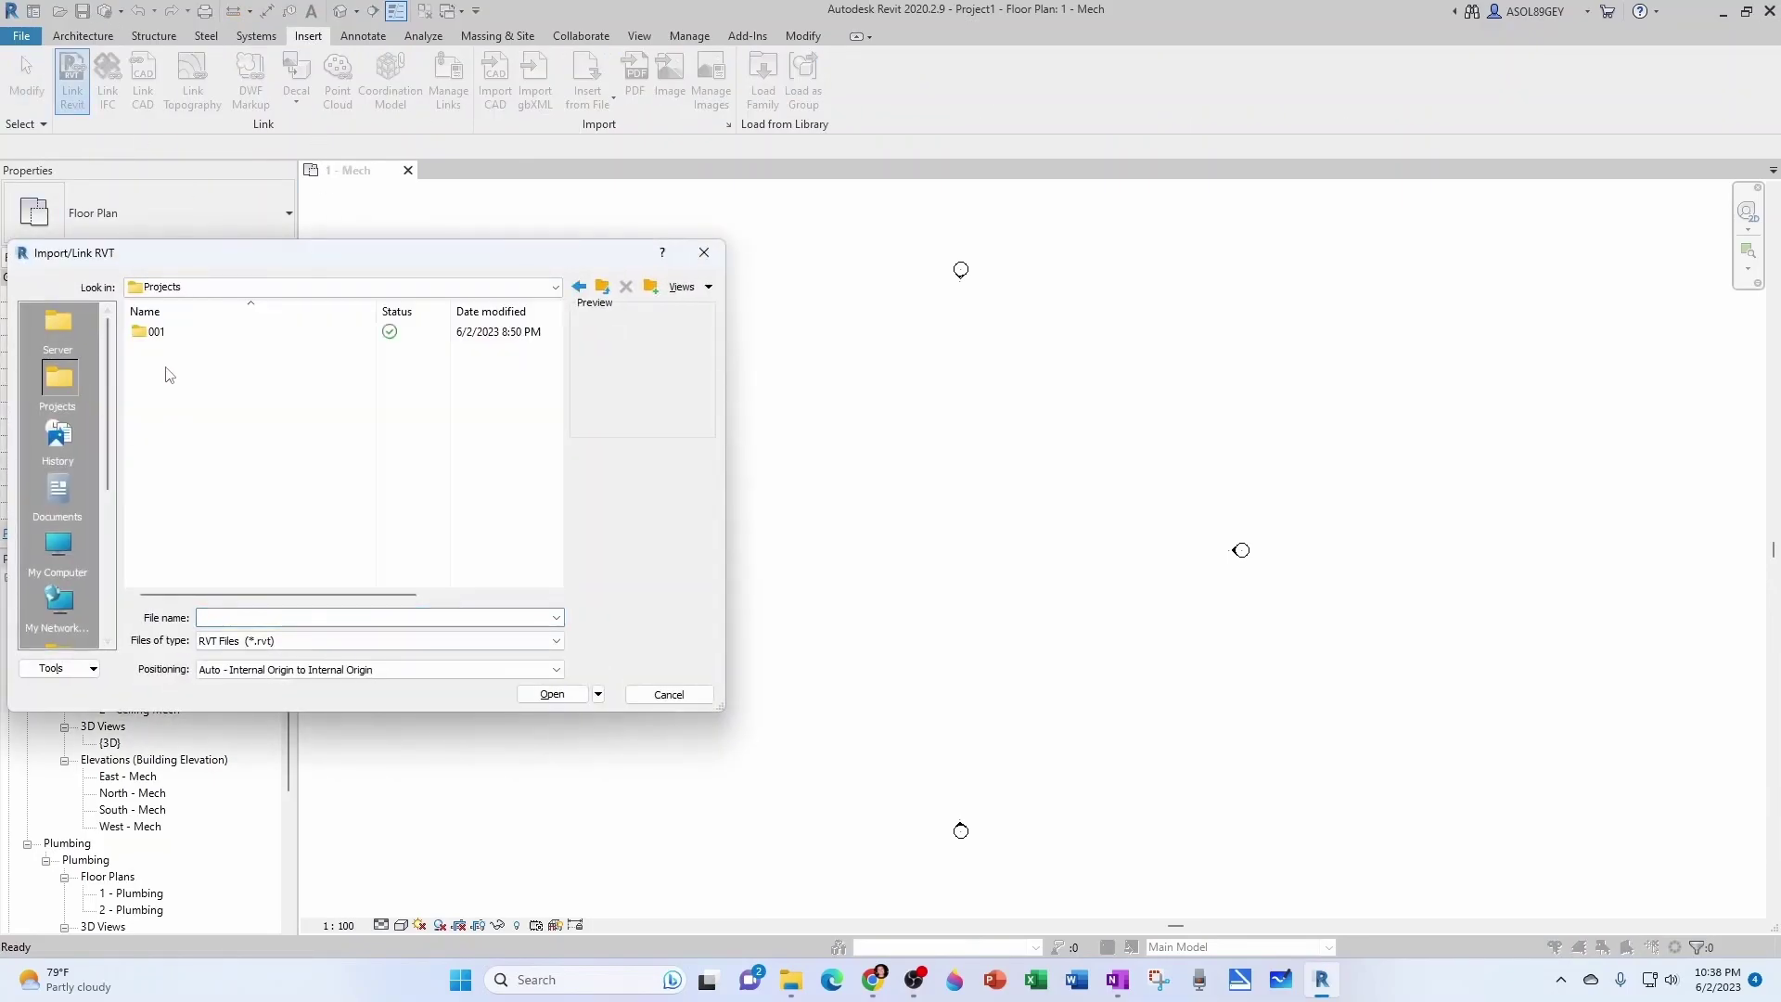
double_click(151, 333)
double_click(158, 332)
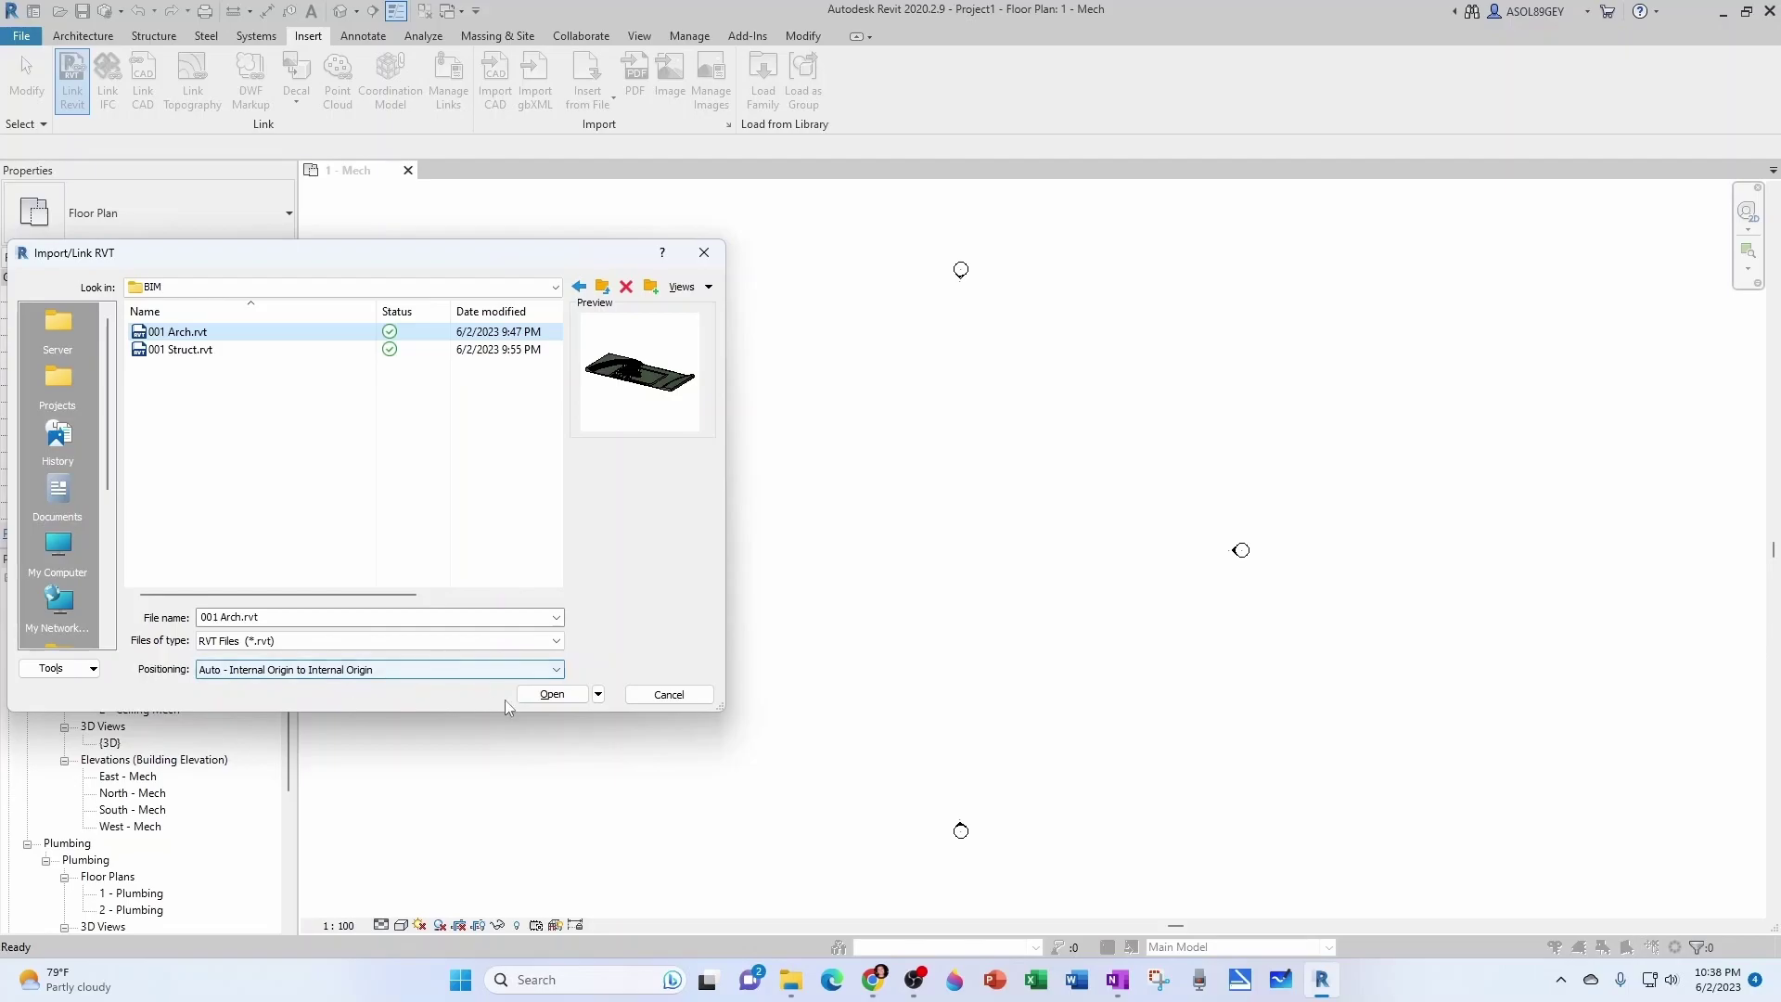
left_click(549, 700)
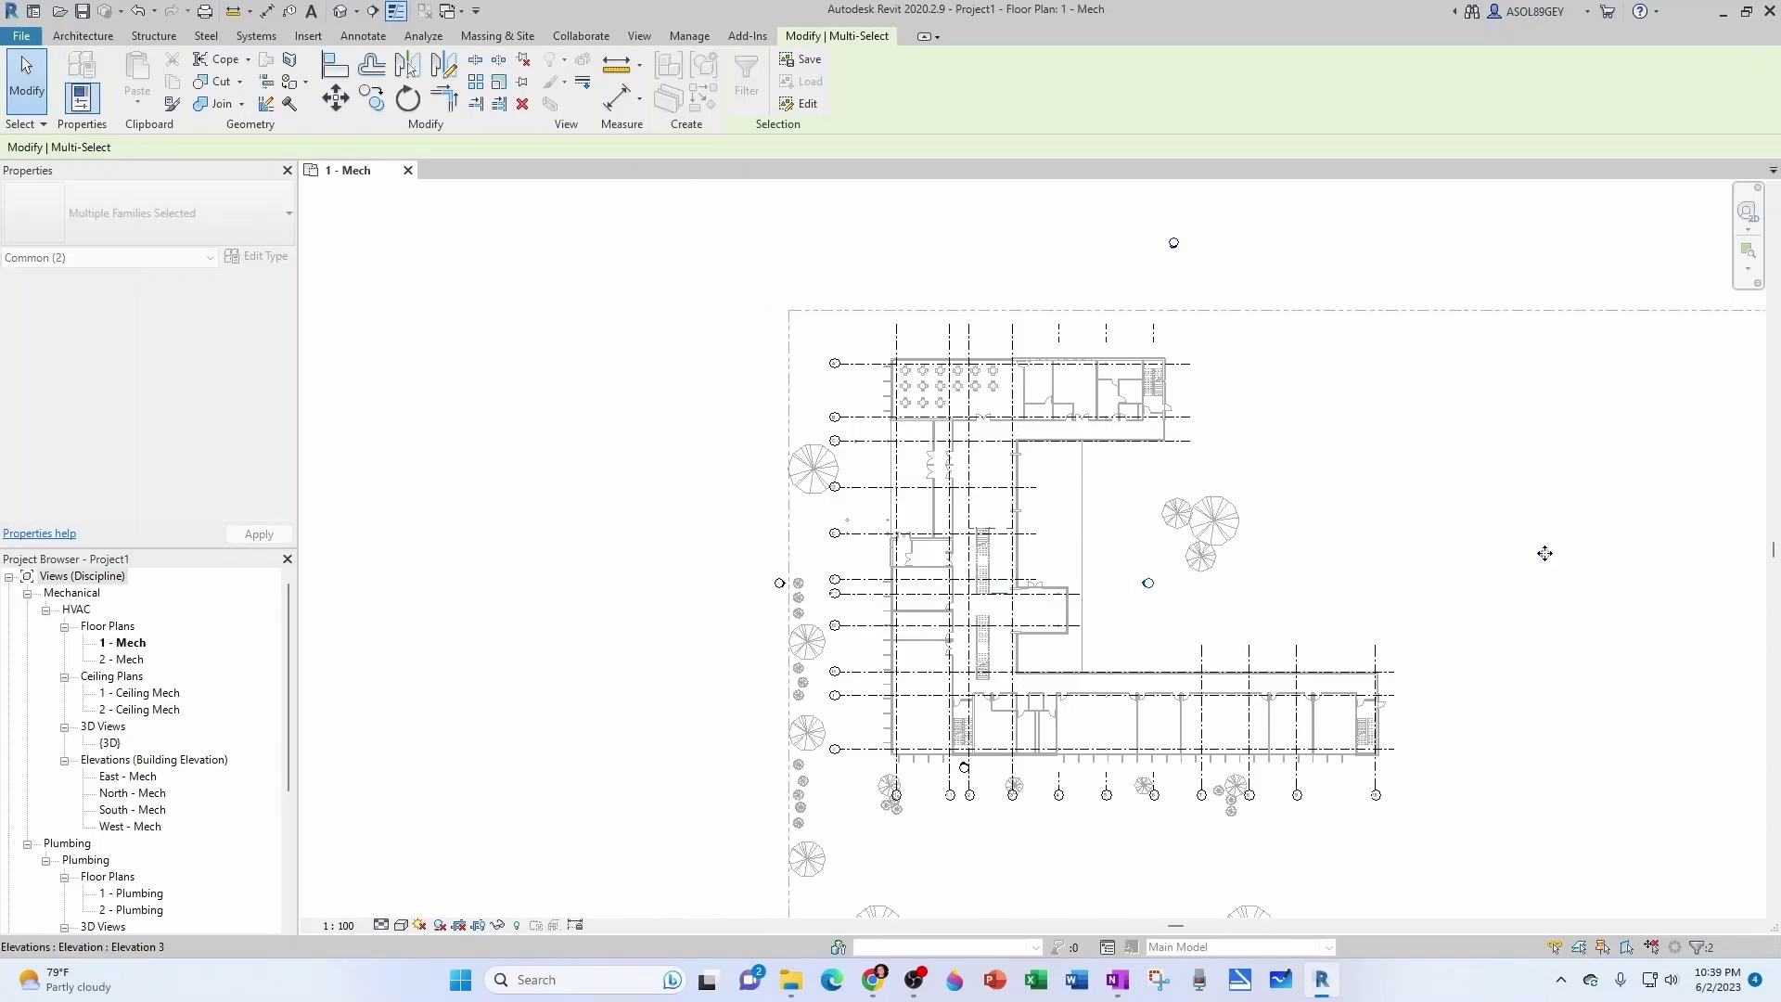
Move the east and south elevation markers clear of the linked building in the 1 - Mech floor plan
scroll(1063, 517, "down", 2)
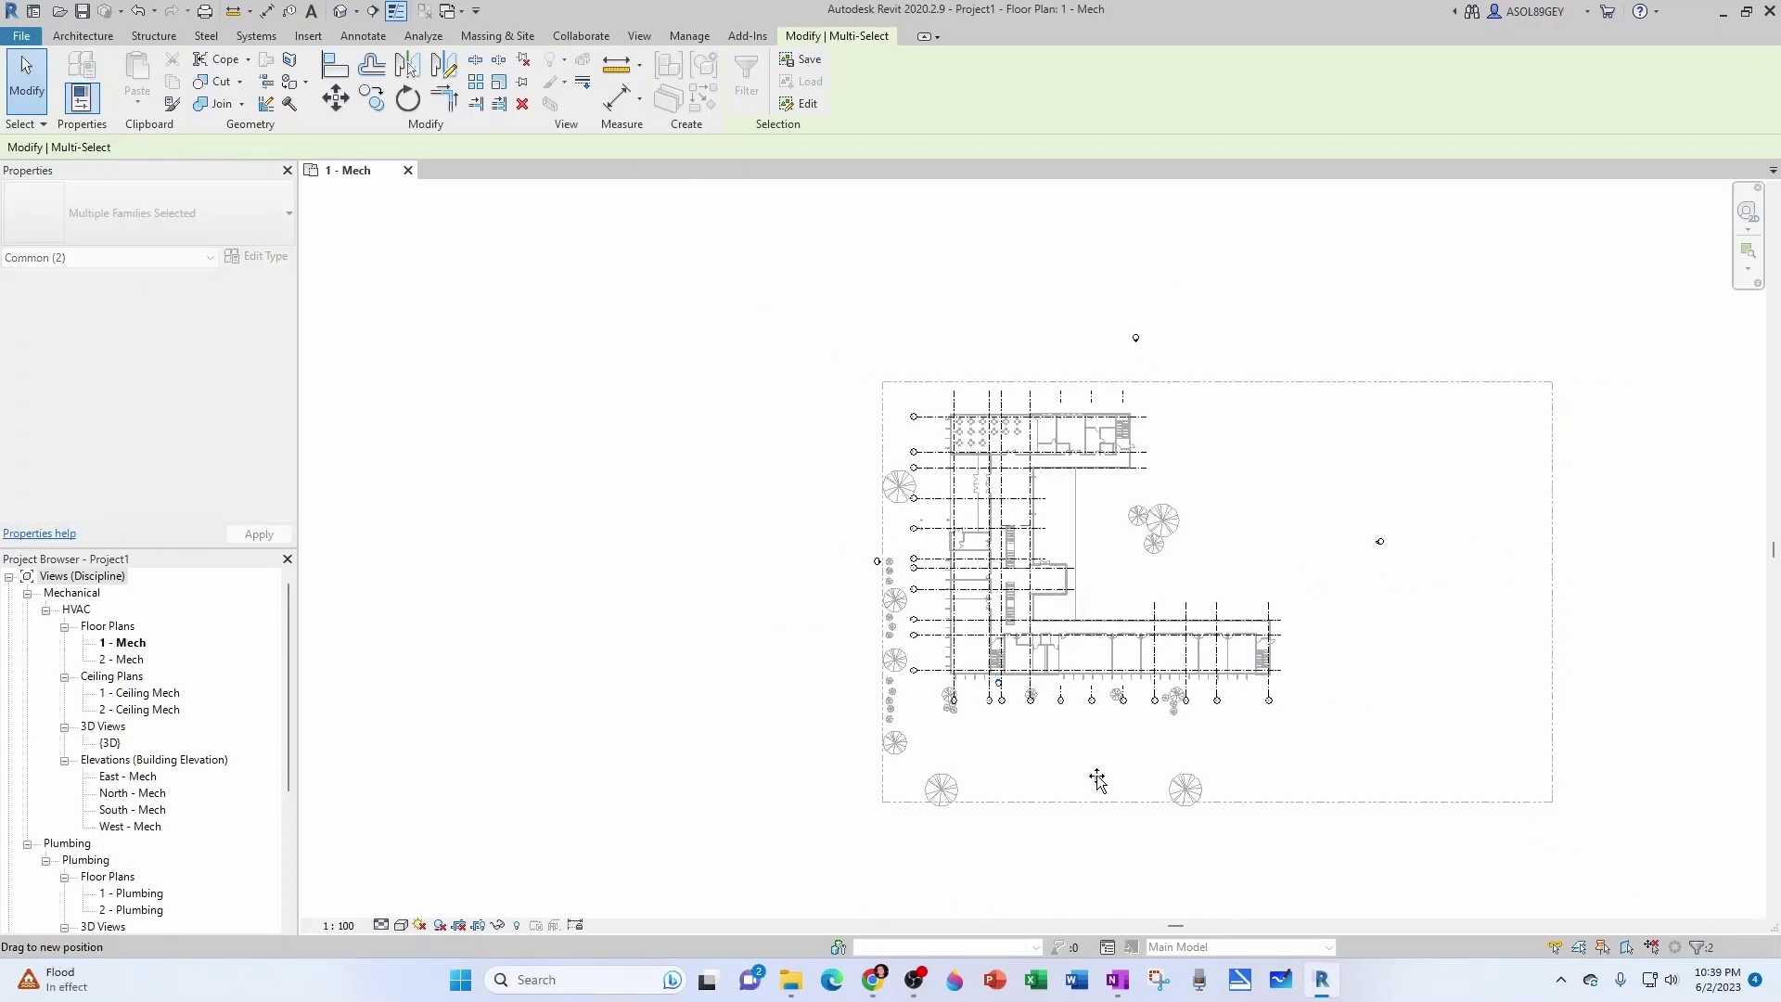
key("Escape")
scroll(912, 588, "up", 1)
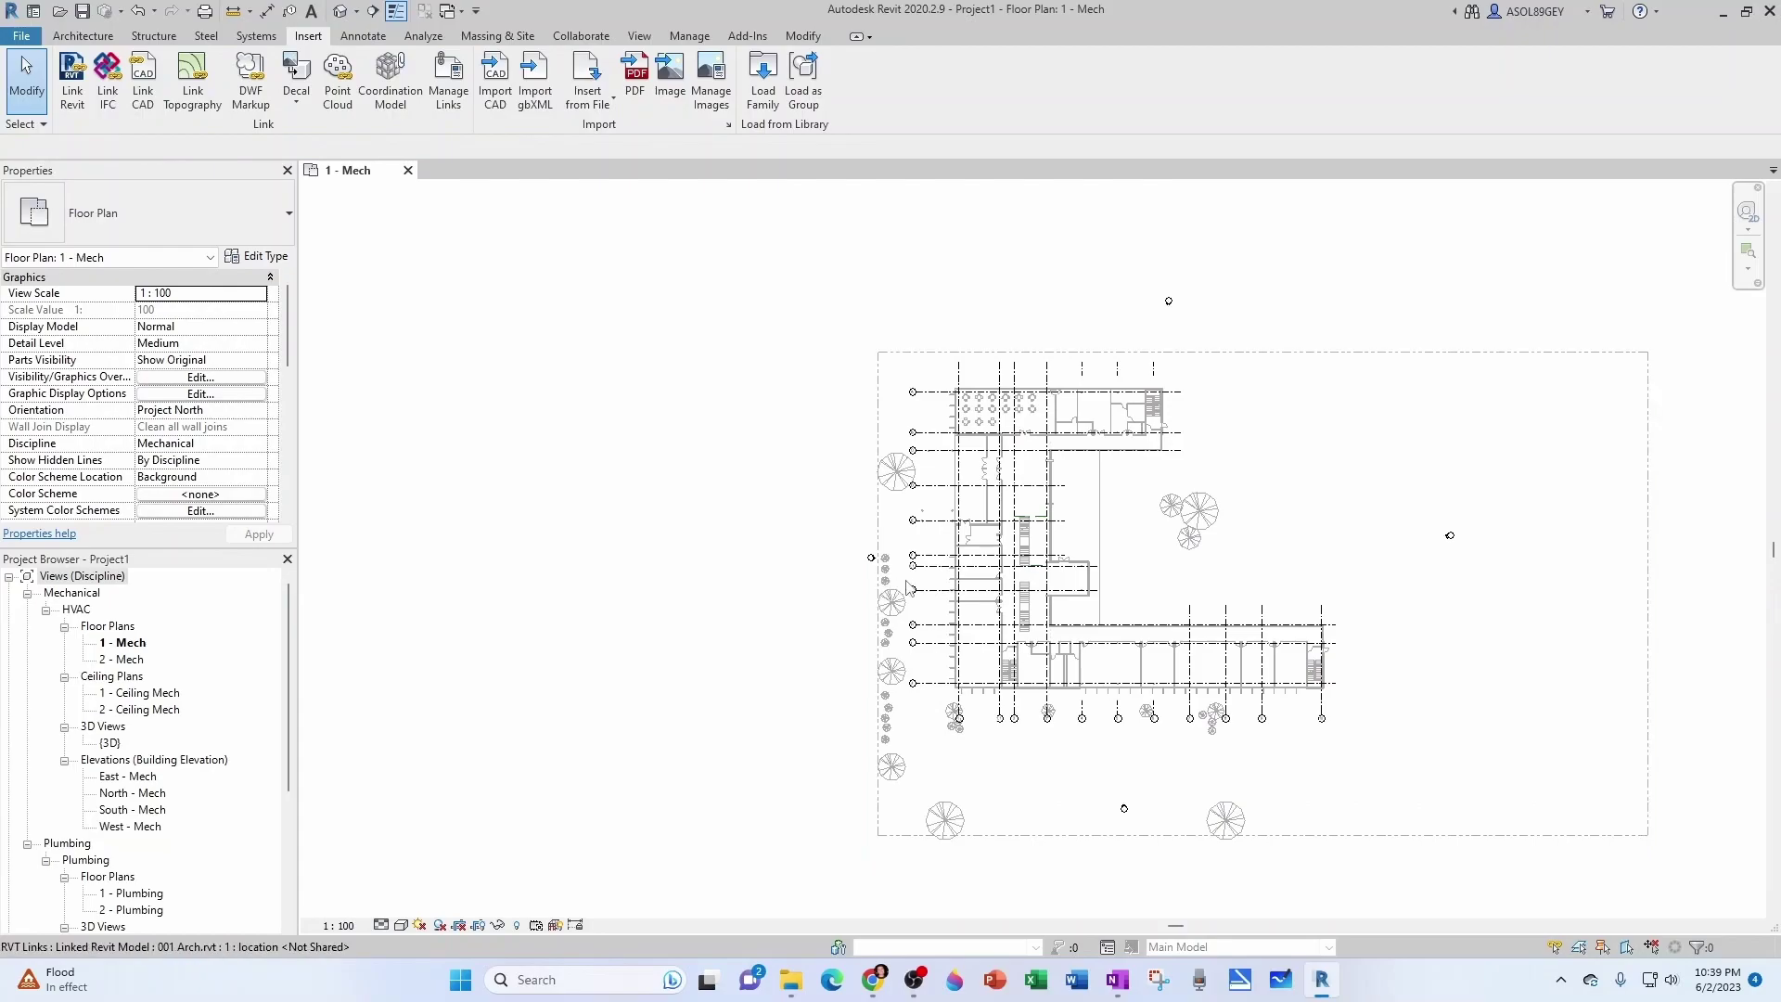
Enable Room Bounding in the type properties of the linked 001 Arch.rvt model
left_click(1002, 561)
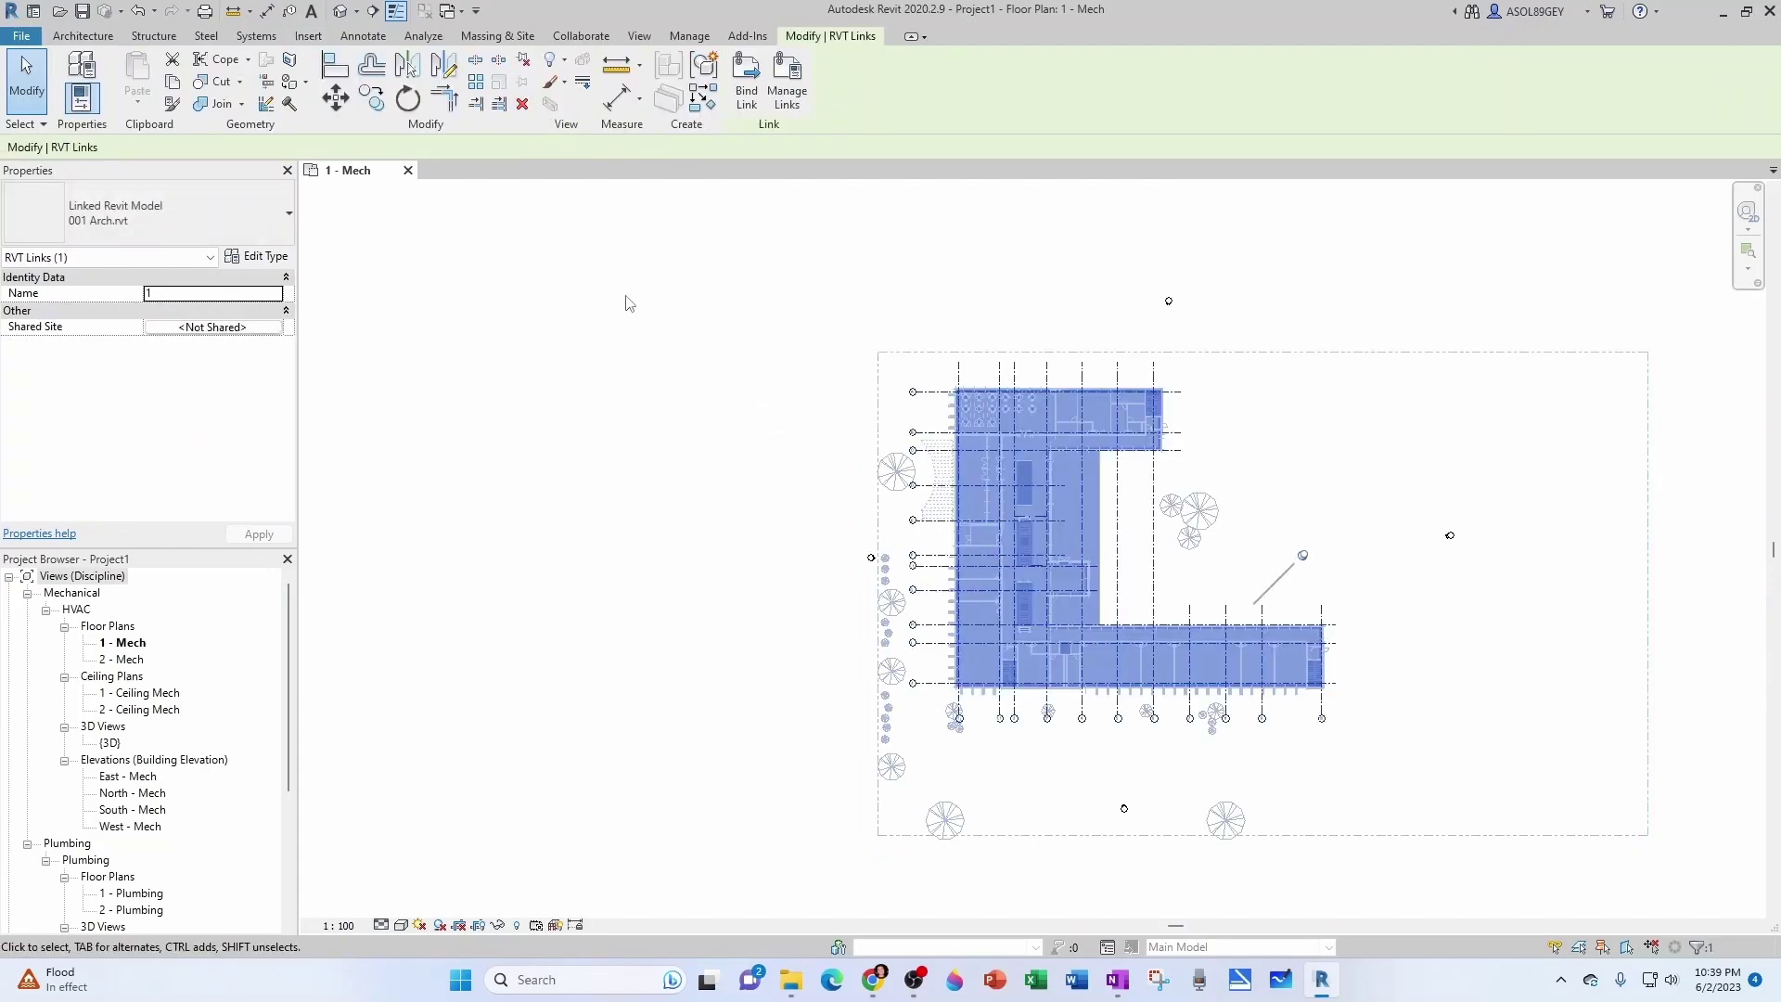
left_click(260, 256)
left_click(215, 386)
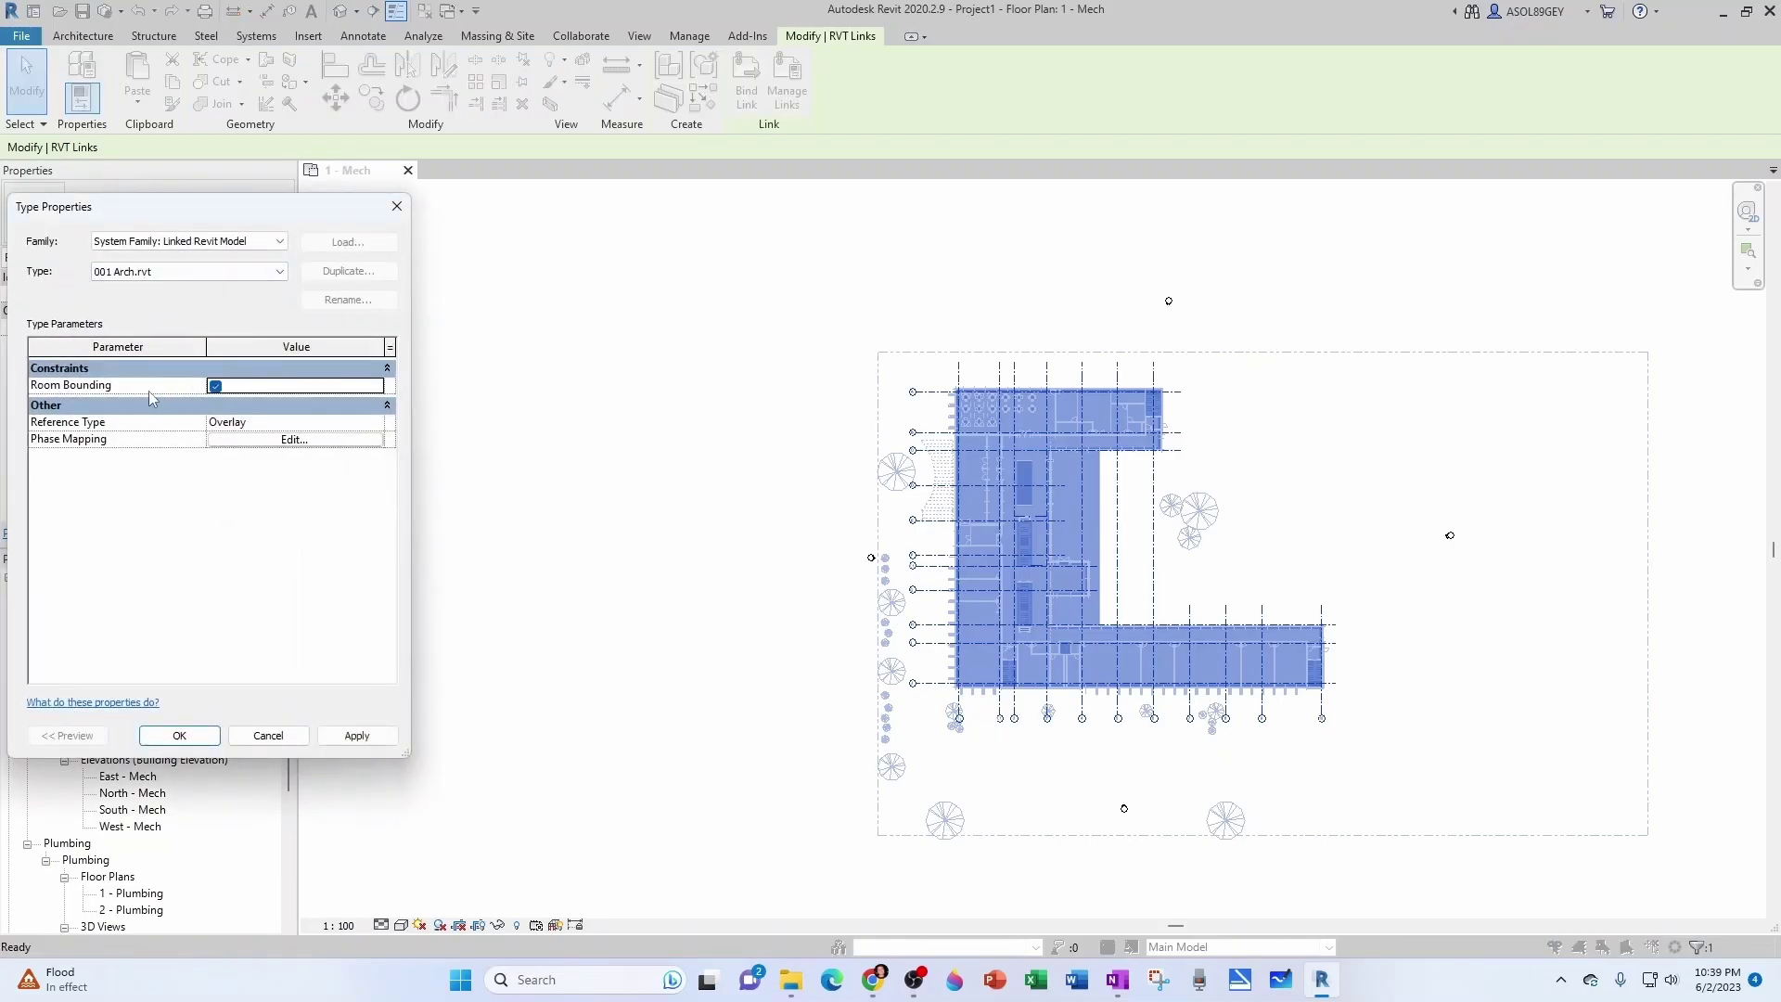
left_click(179, 736)
key("Escape")
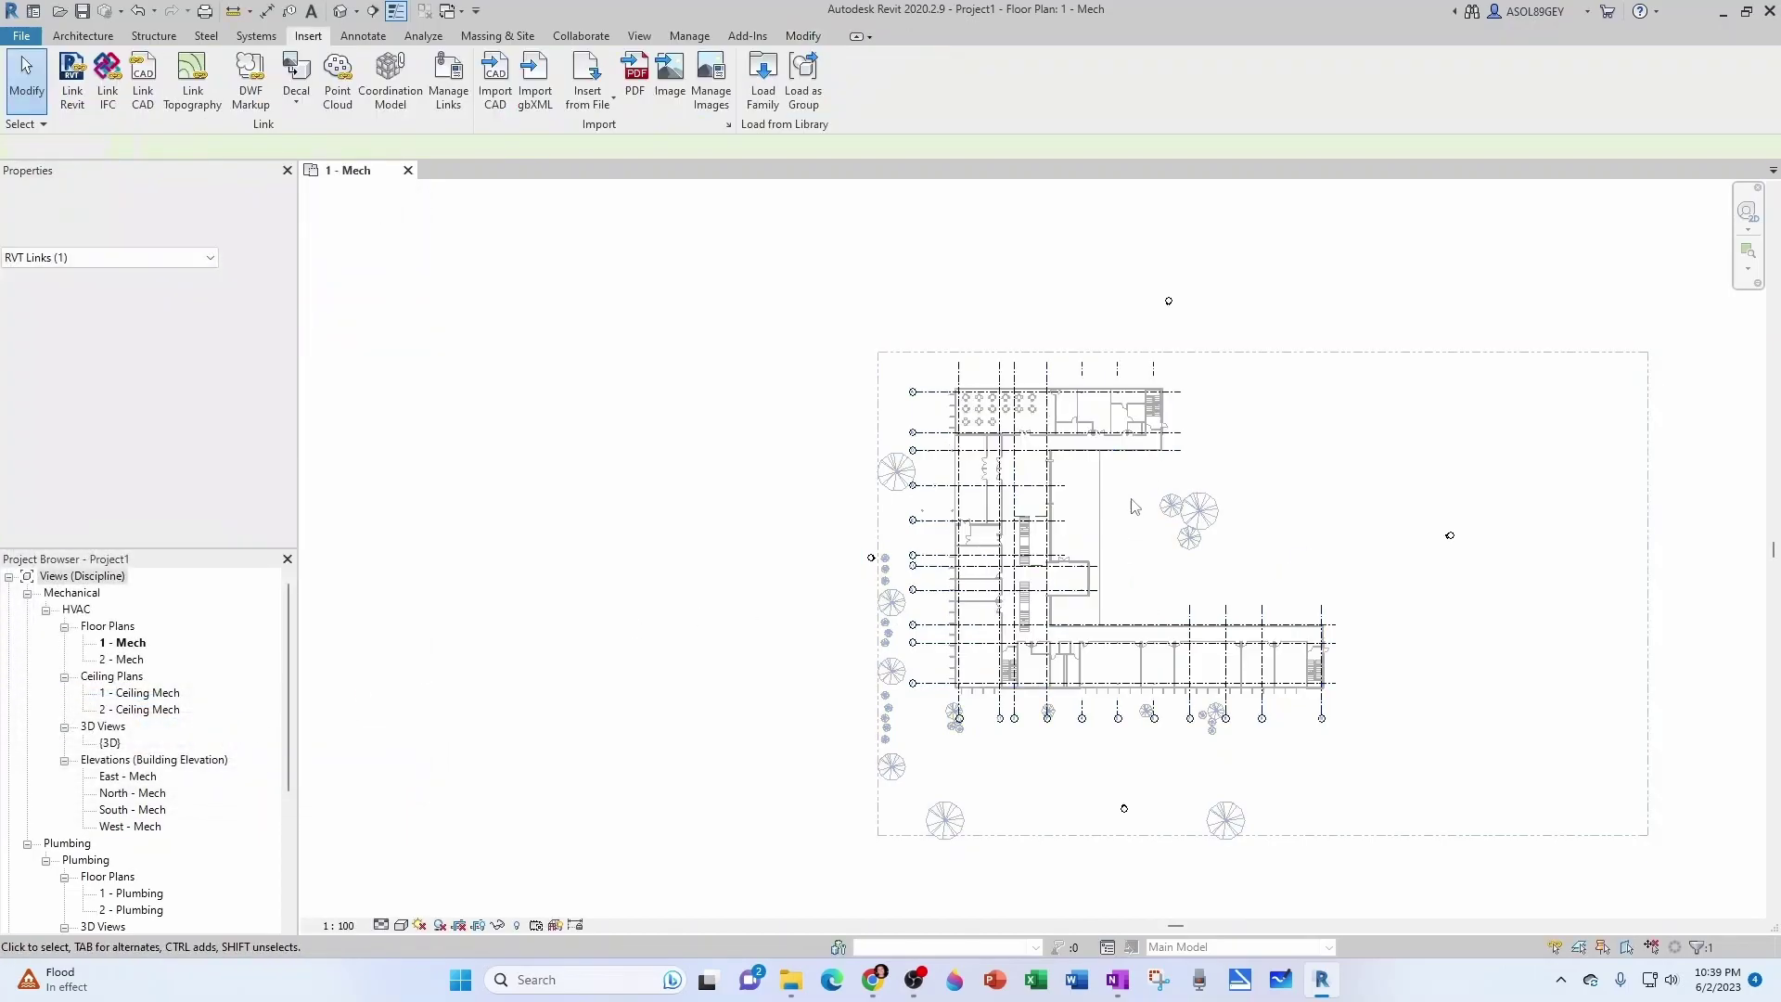
Move the west, south and east elevation markers outside the linked model's site boundary
mouse_move(724, 498)
left_mouse_down()
mouse_move(946, 613)
mouse_move(760, 553)
left_mouse_up()
key("Escape")
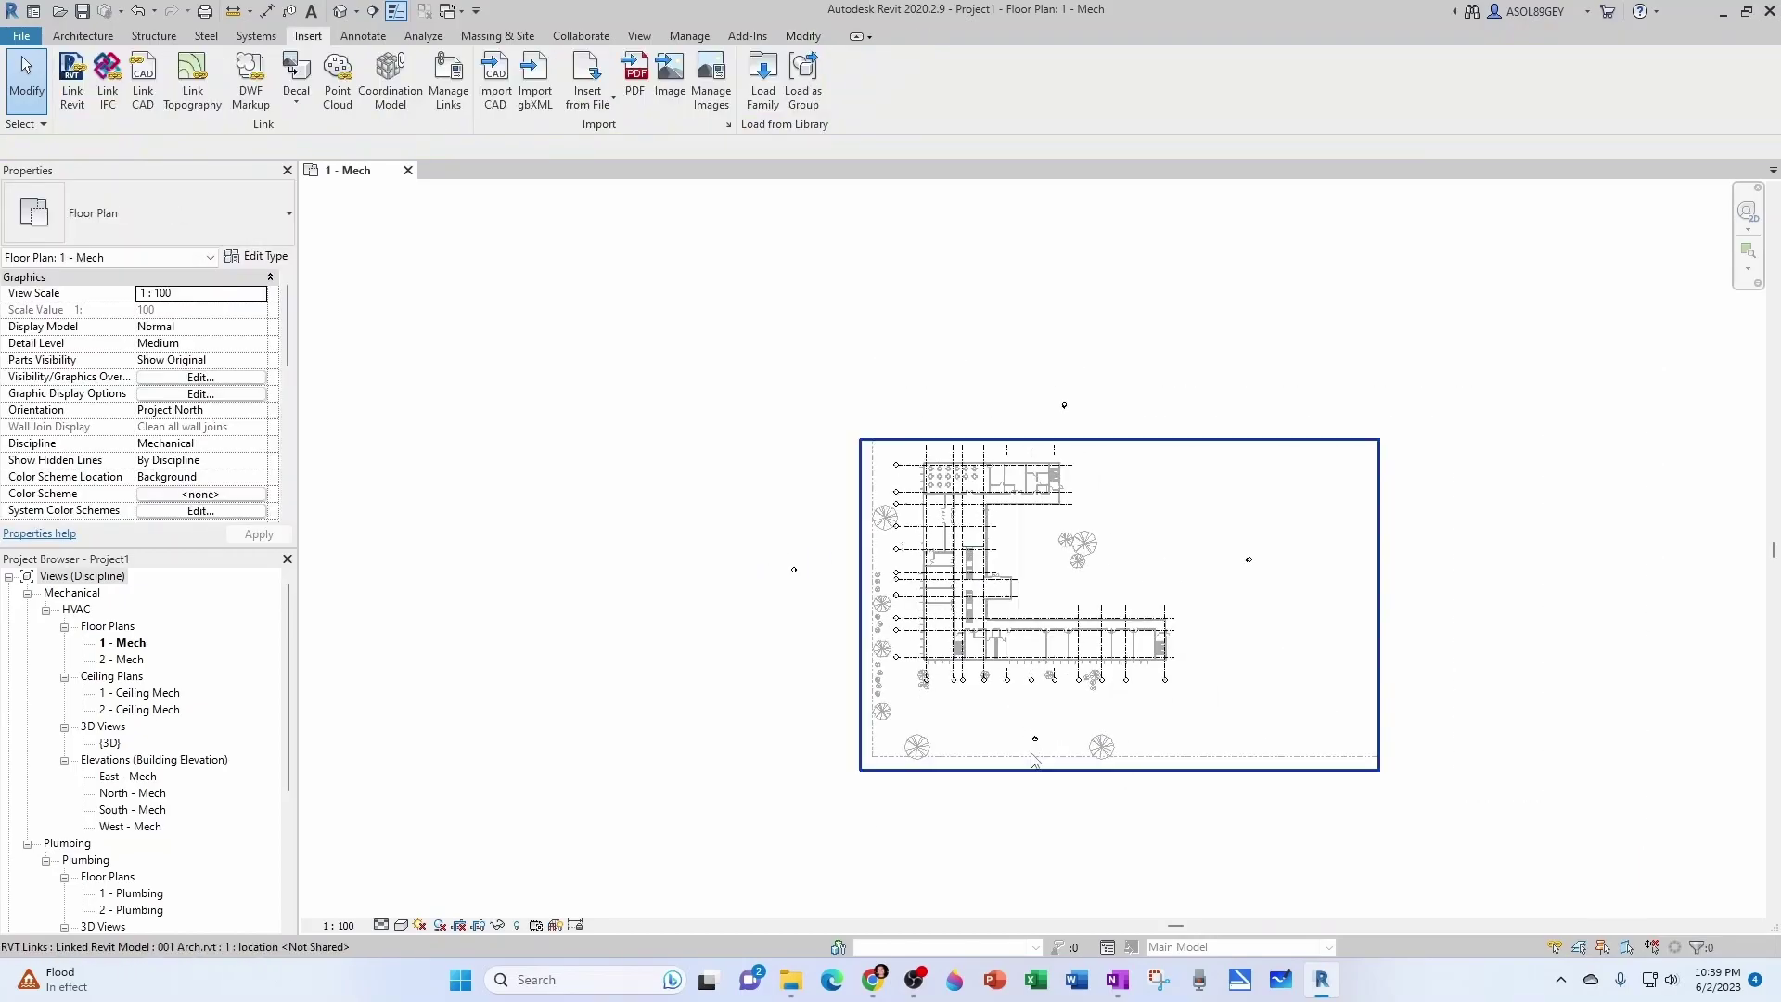
scroll(855, 637, "down", 2)
left_click_drag(795, 599, 1026, 670)
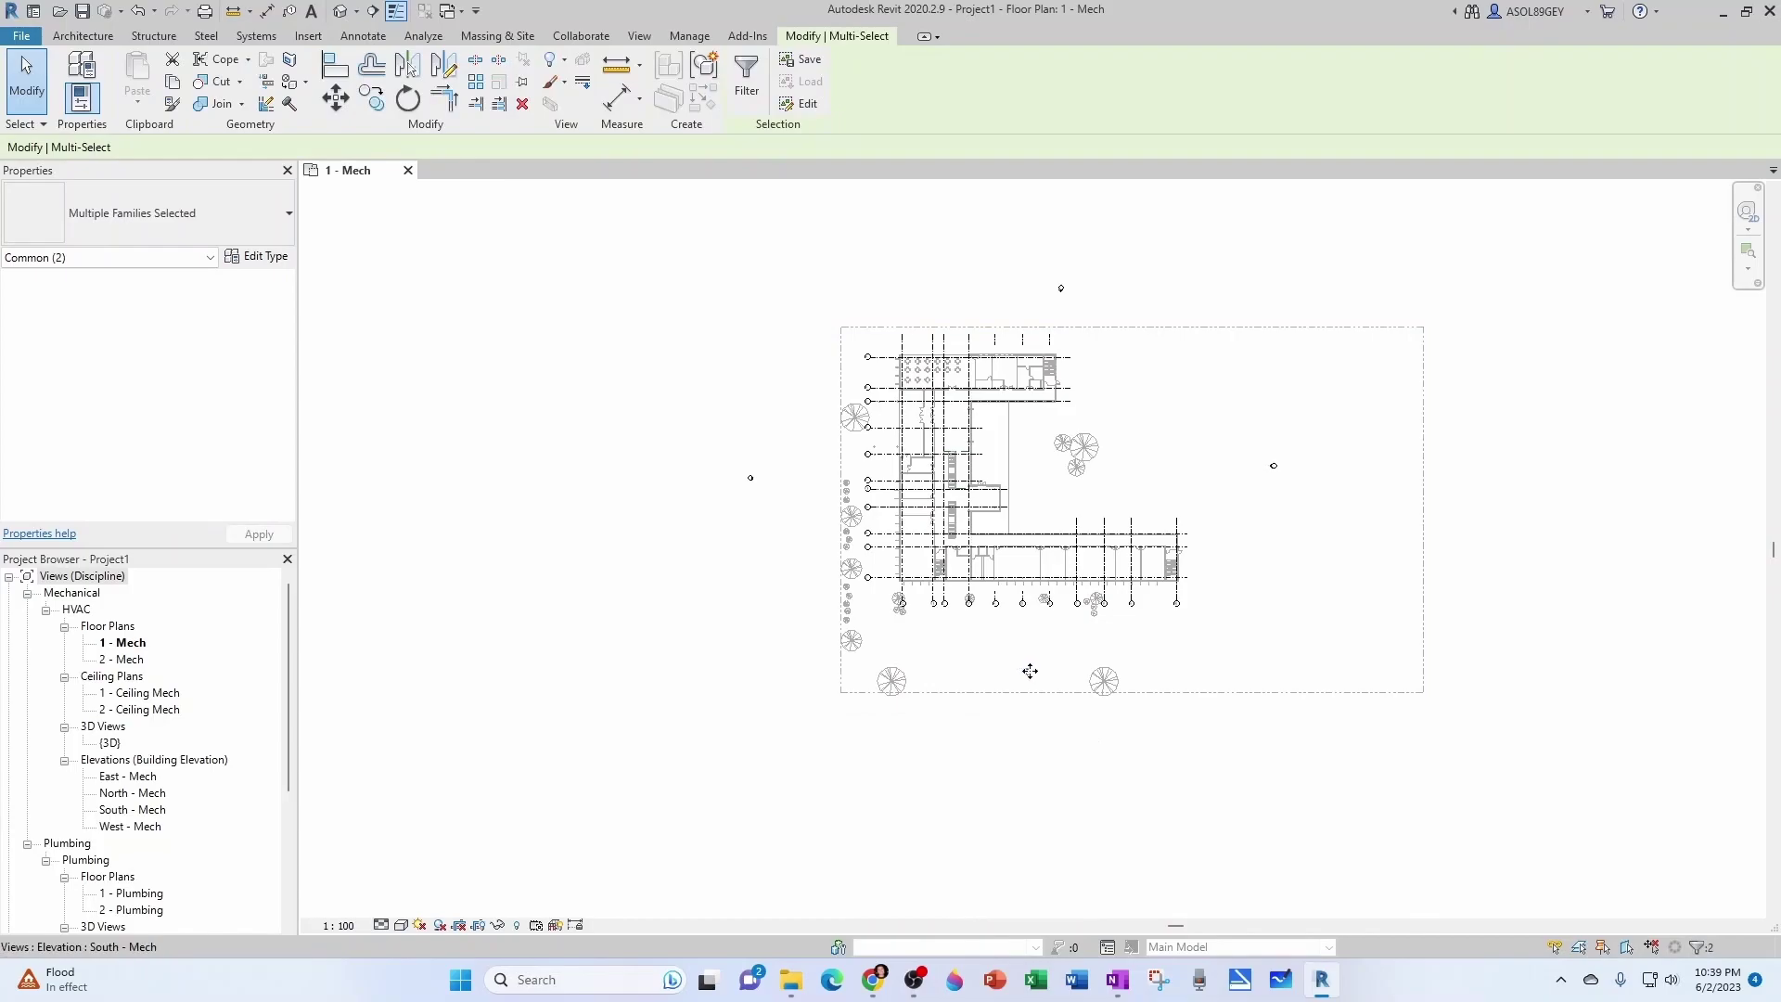
left_click_drag(1064, 759, 1062, 756)
key("Escape")
mouse_move(1235, 433)
left_mouse_down()
mouse_move(1326, 515)
mouse_move(1514, 499)
left_mouse_up()
key("Escape")
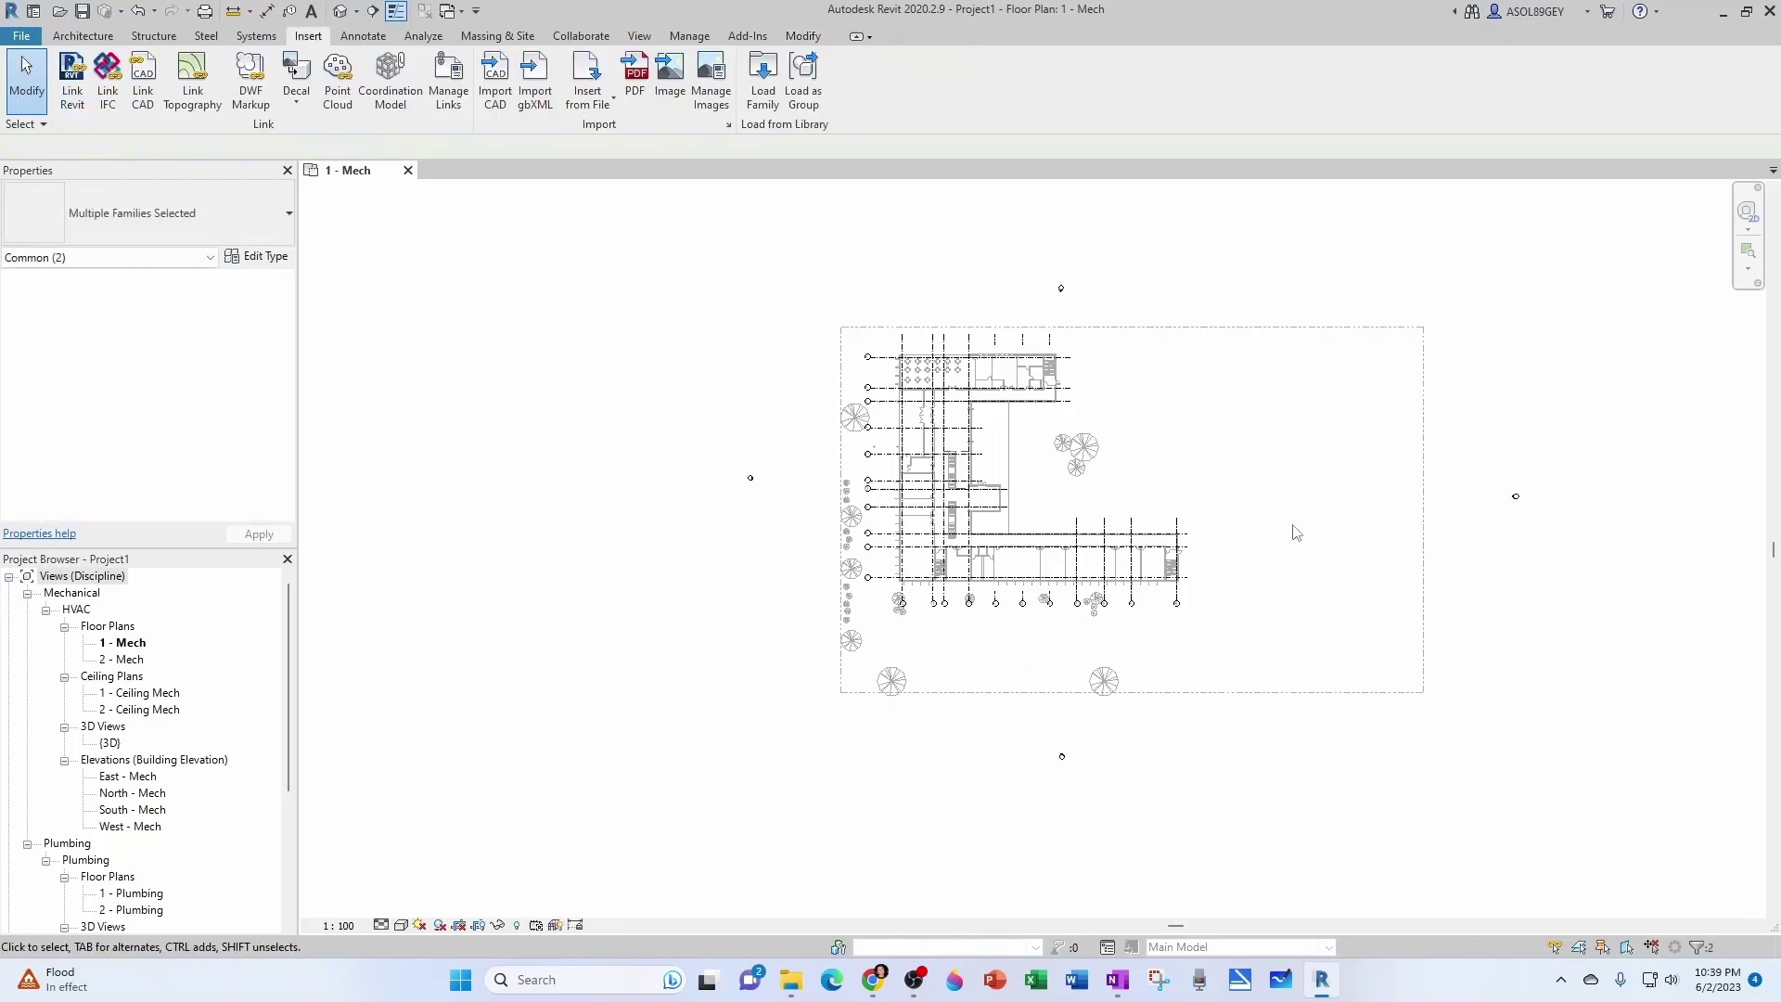
Shift the north and south elevation markers together eastward toward the middle of the site
left_click_drag(1173, 682, 1194, 822)
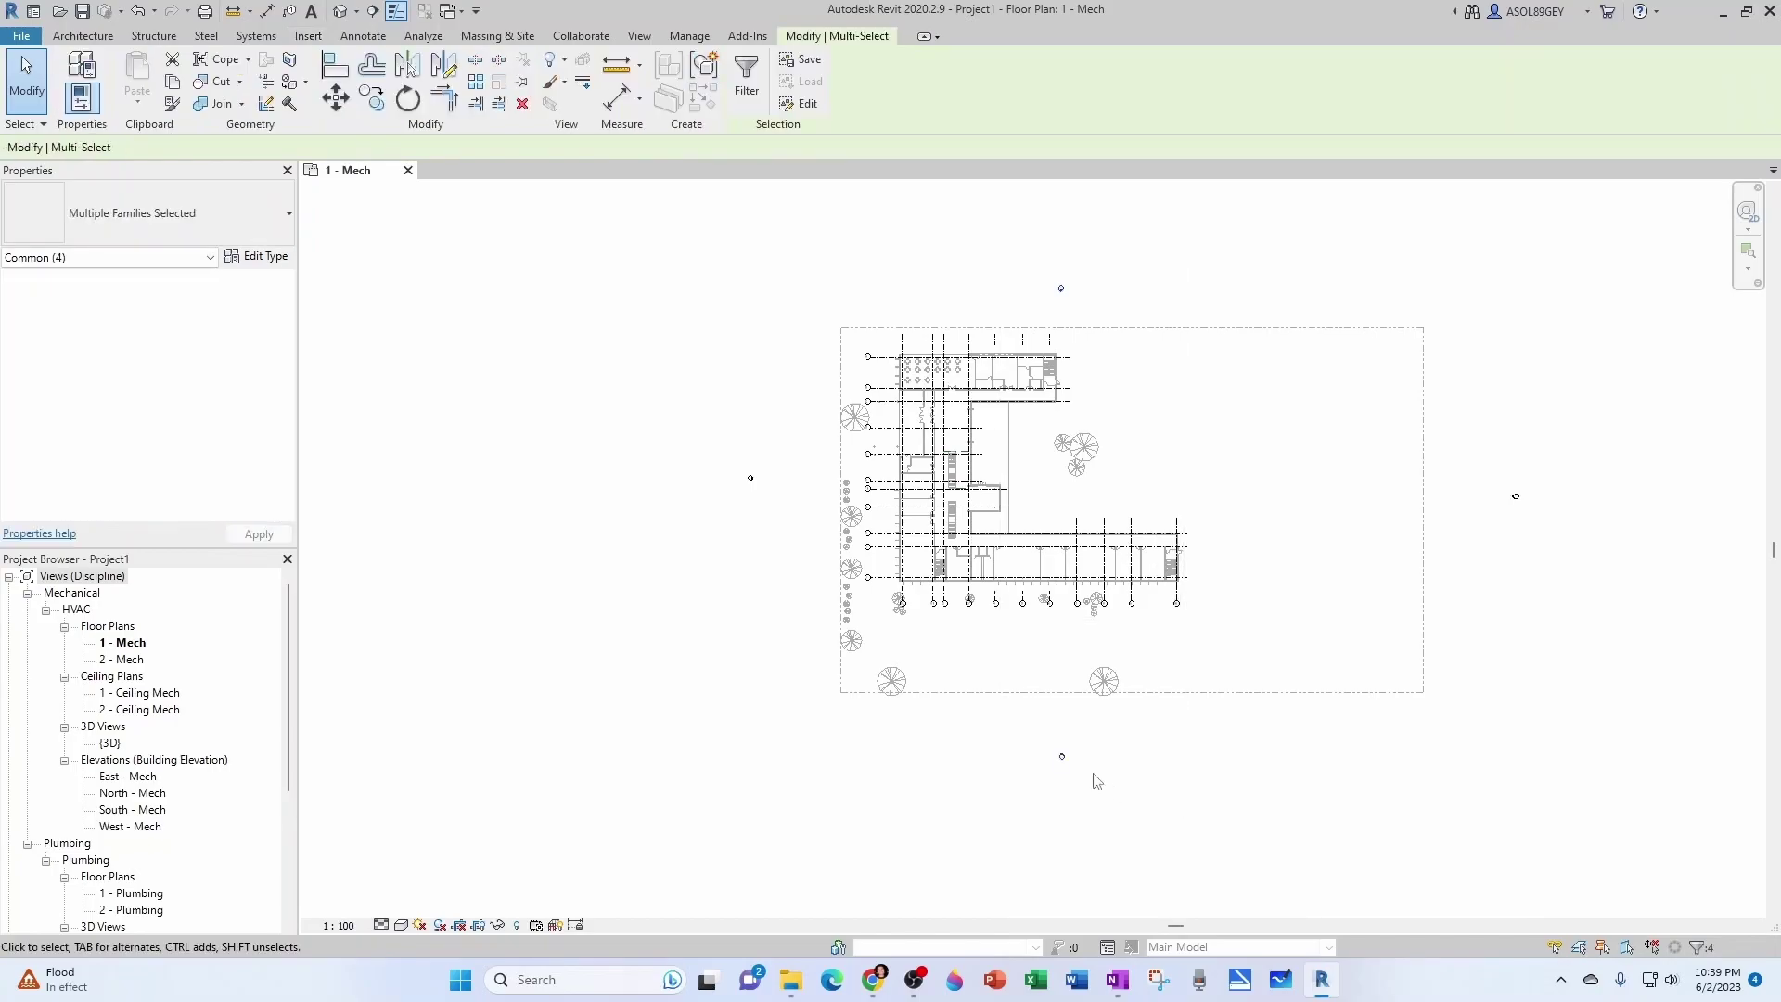
left_click_drag(1118, 761, 1129, 760)
key("Escape")
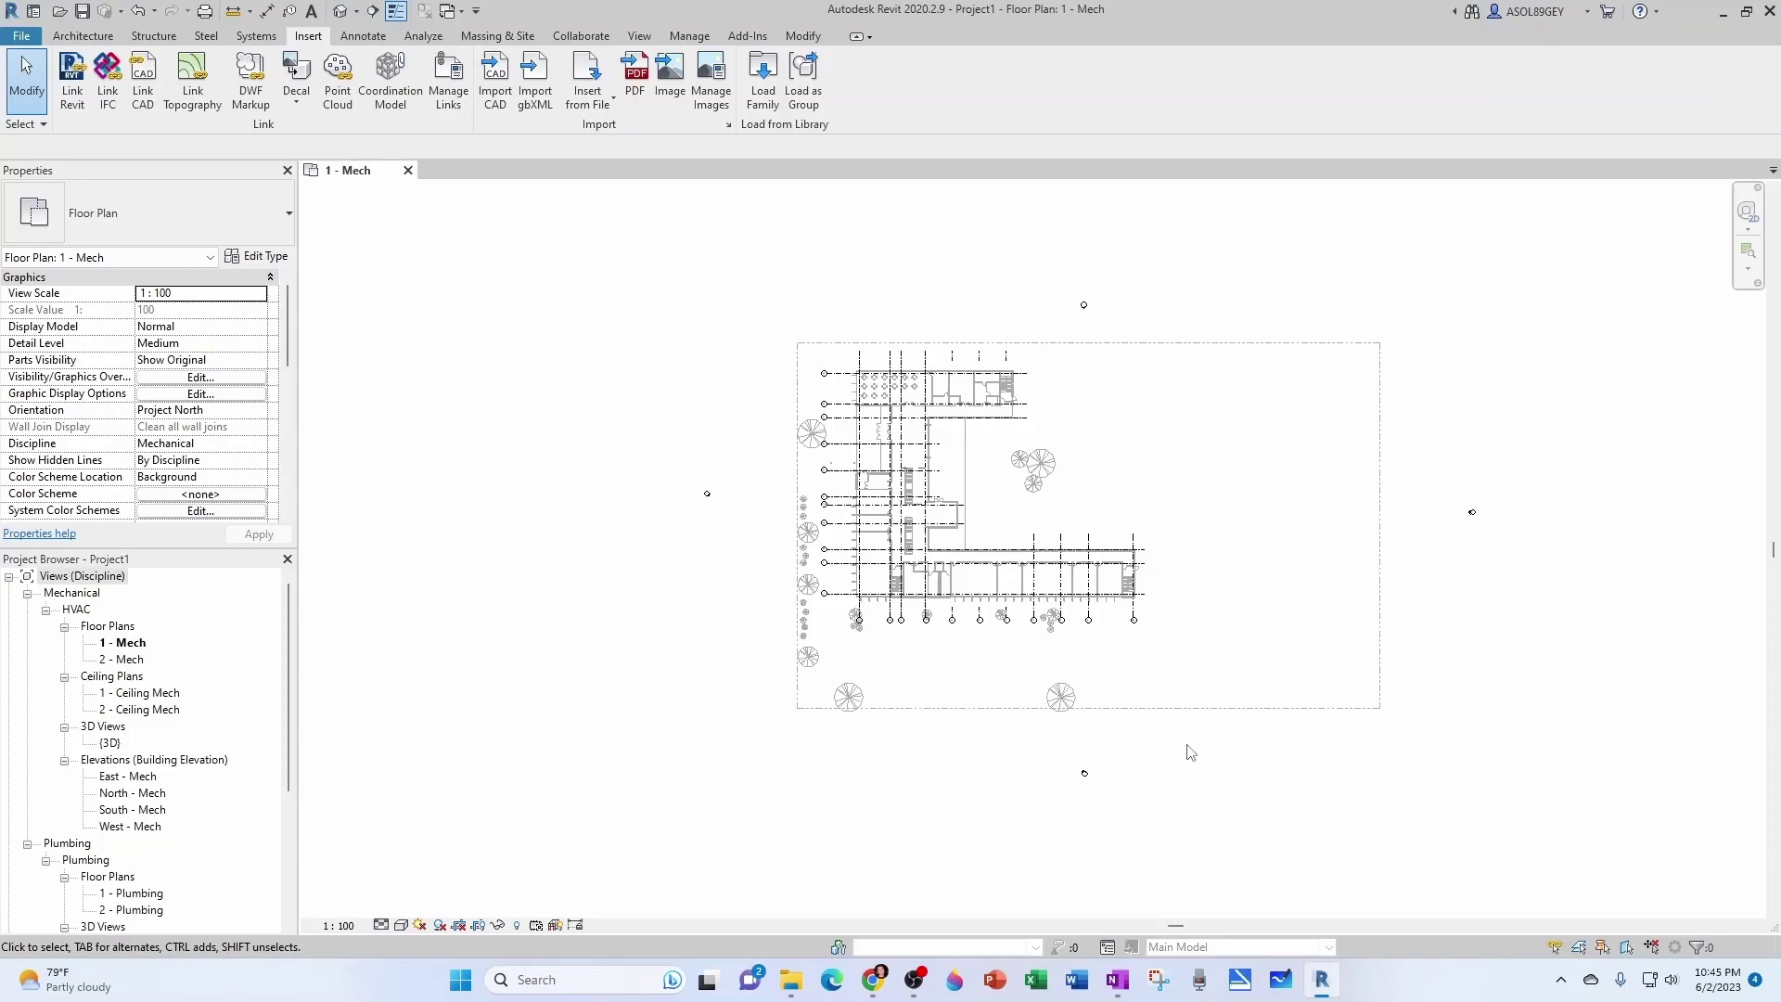
Open the South - Mech elevation view from its marker in the floor plan
scroll(1099, 775, "up", 6)
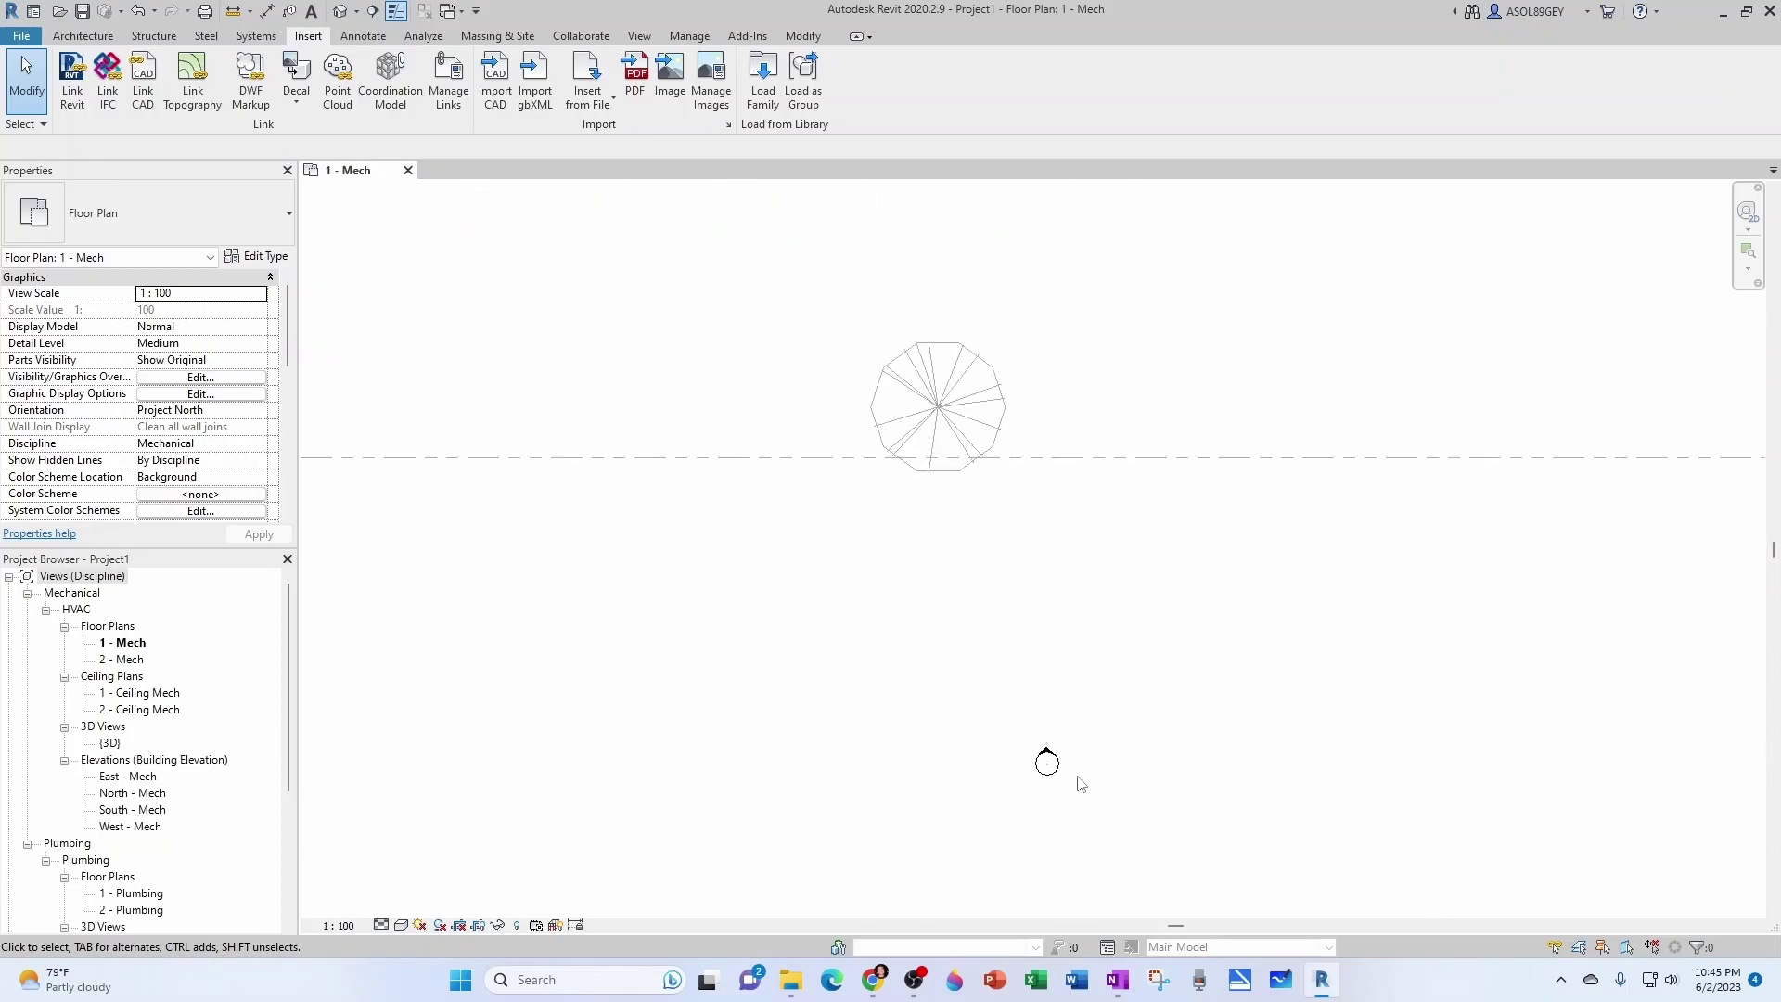
double_click(1045, 751)
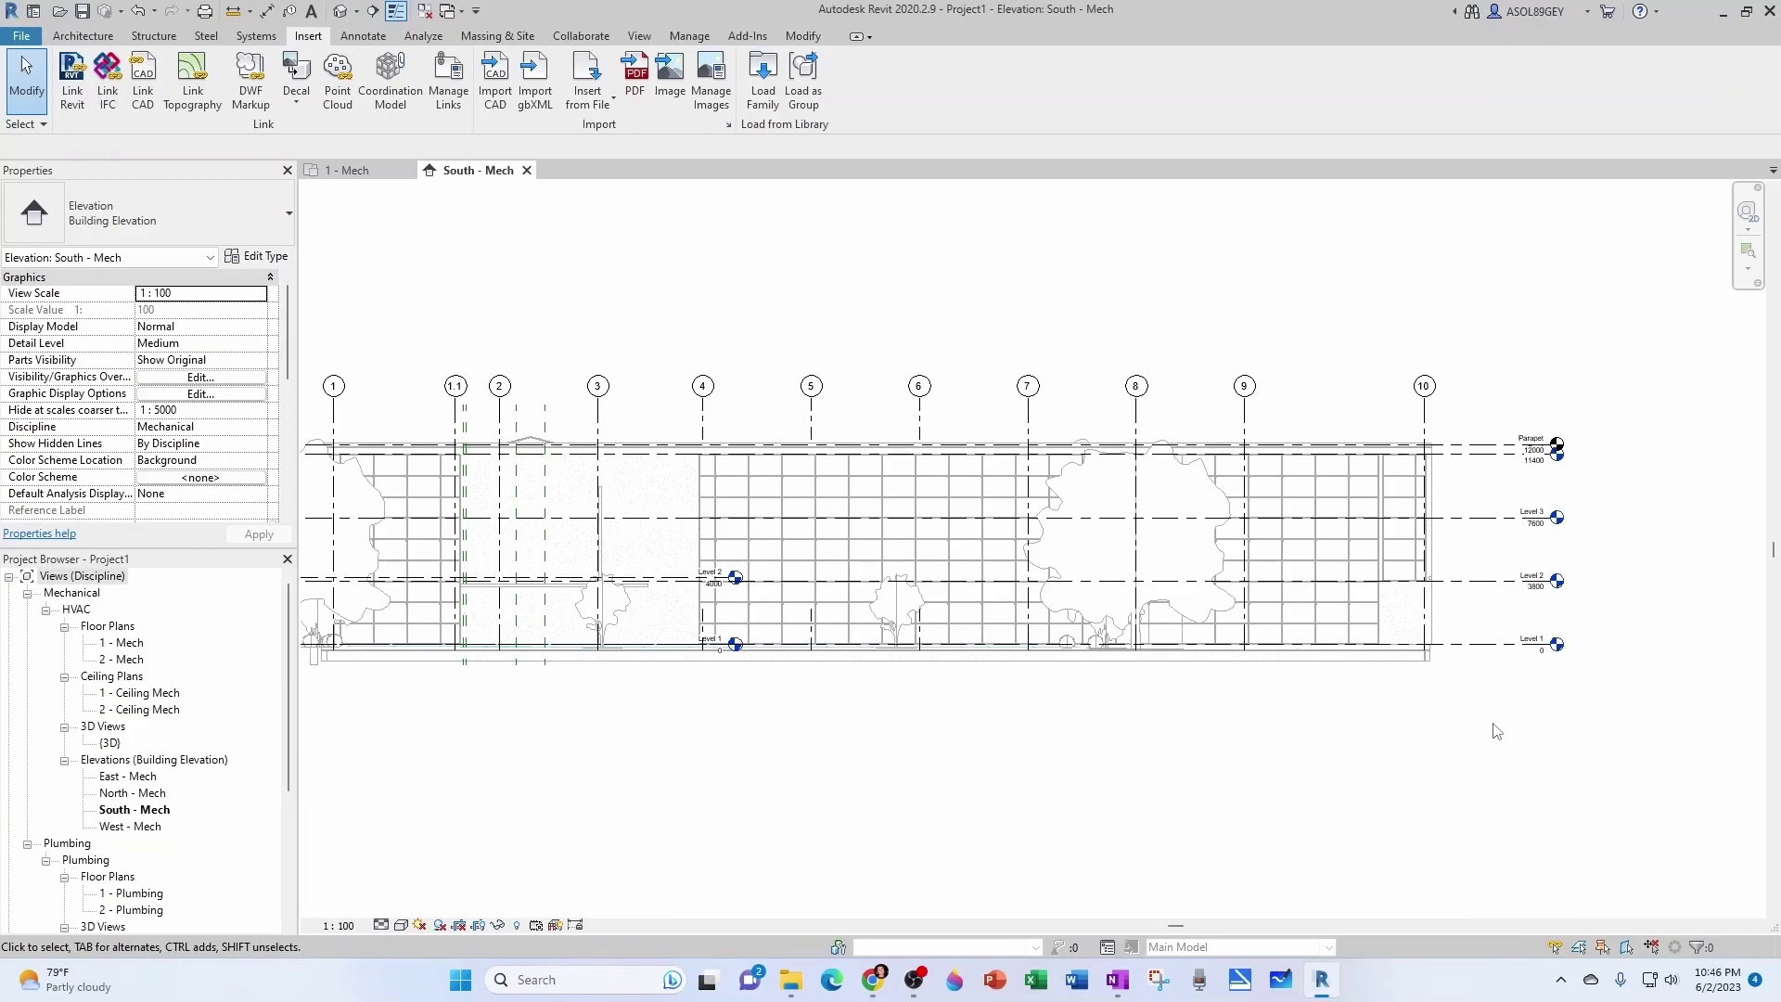
left_click(1543, 649)
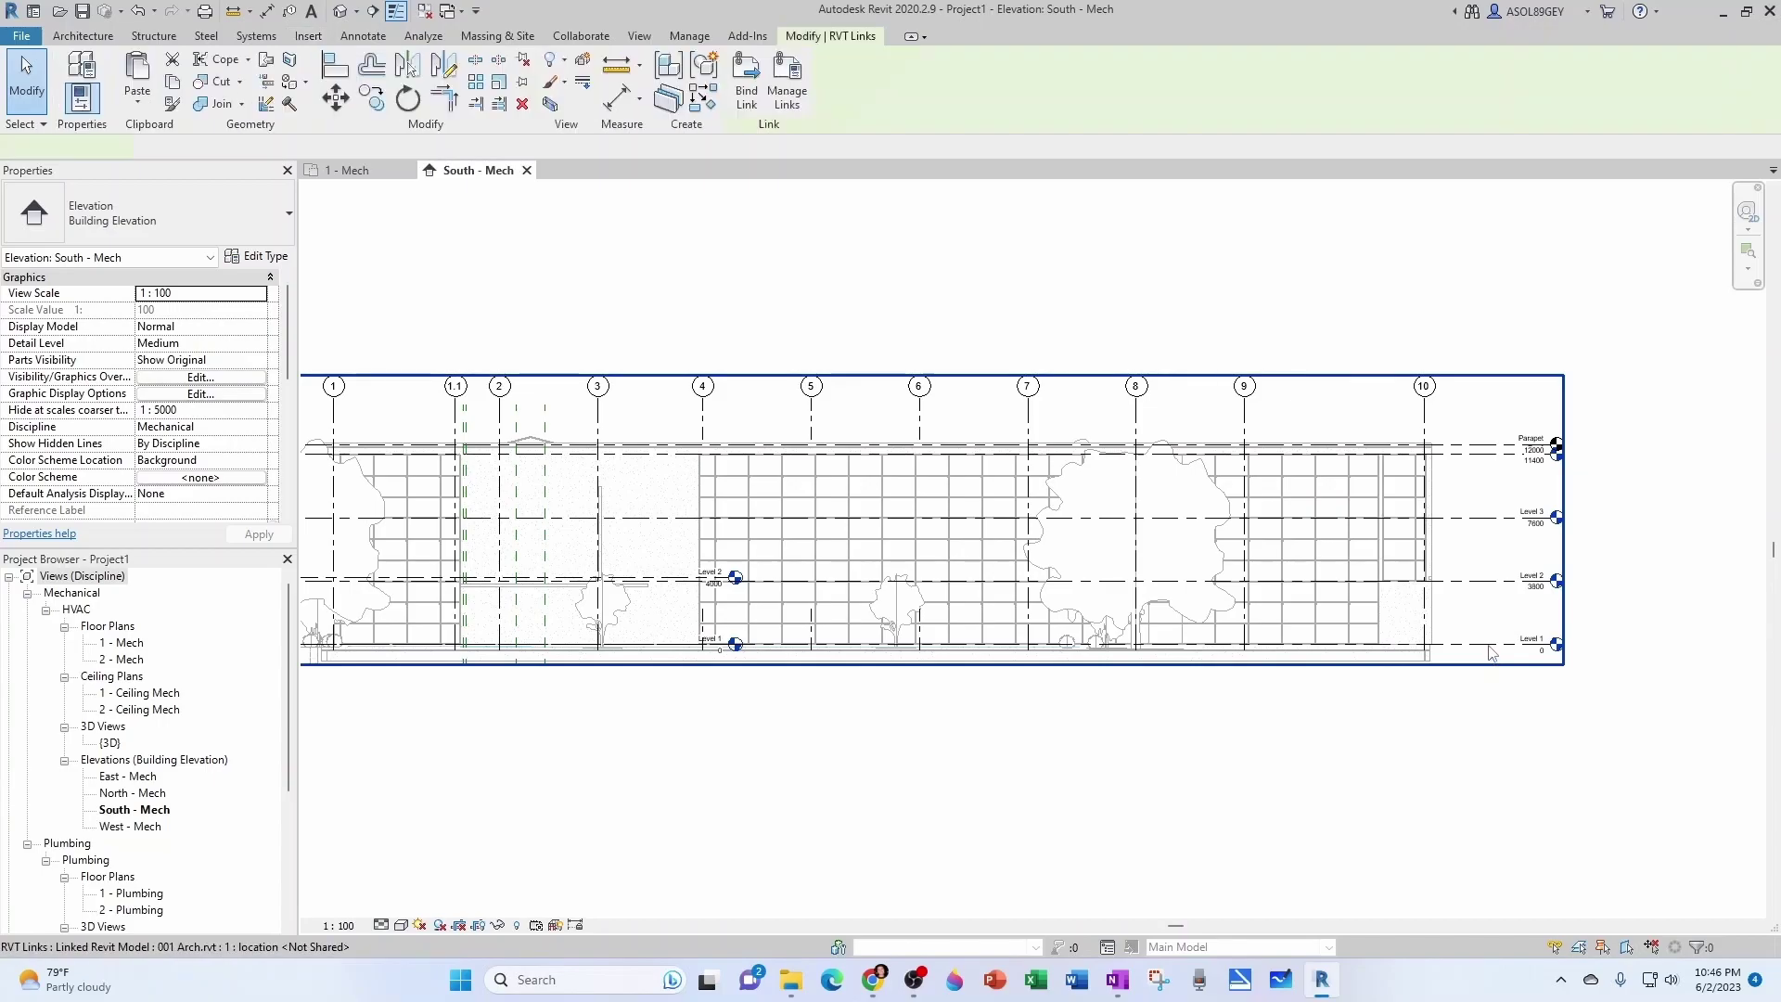
key("Escape")
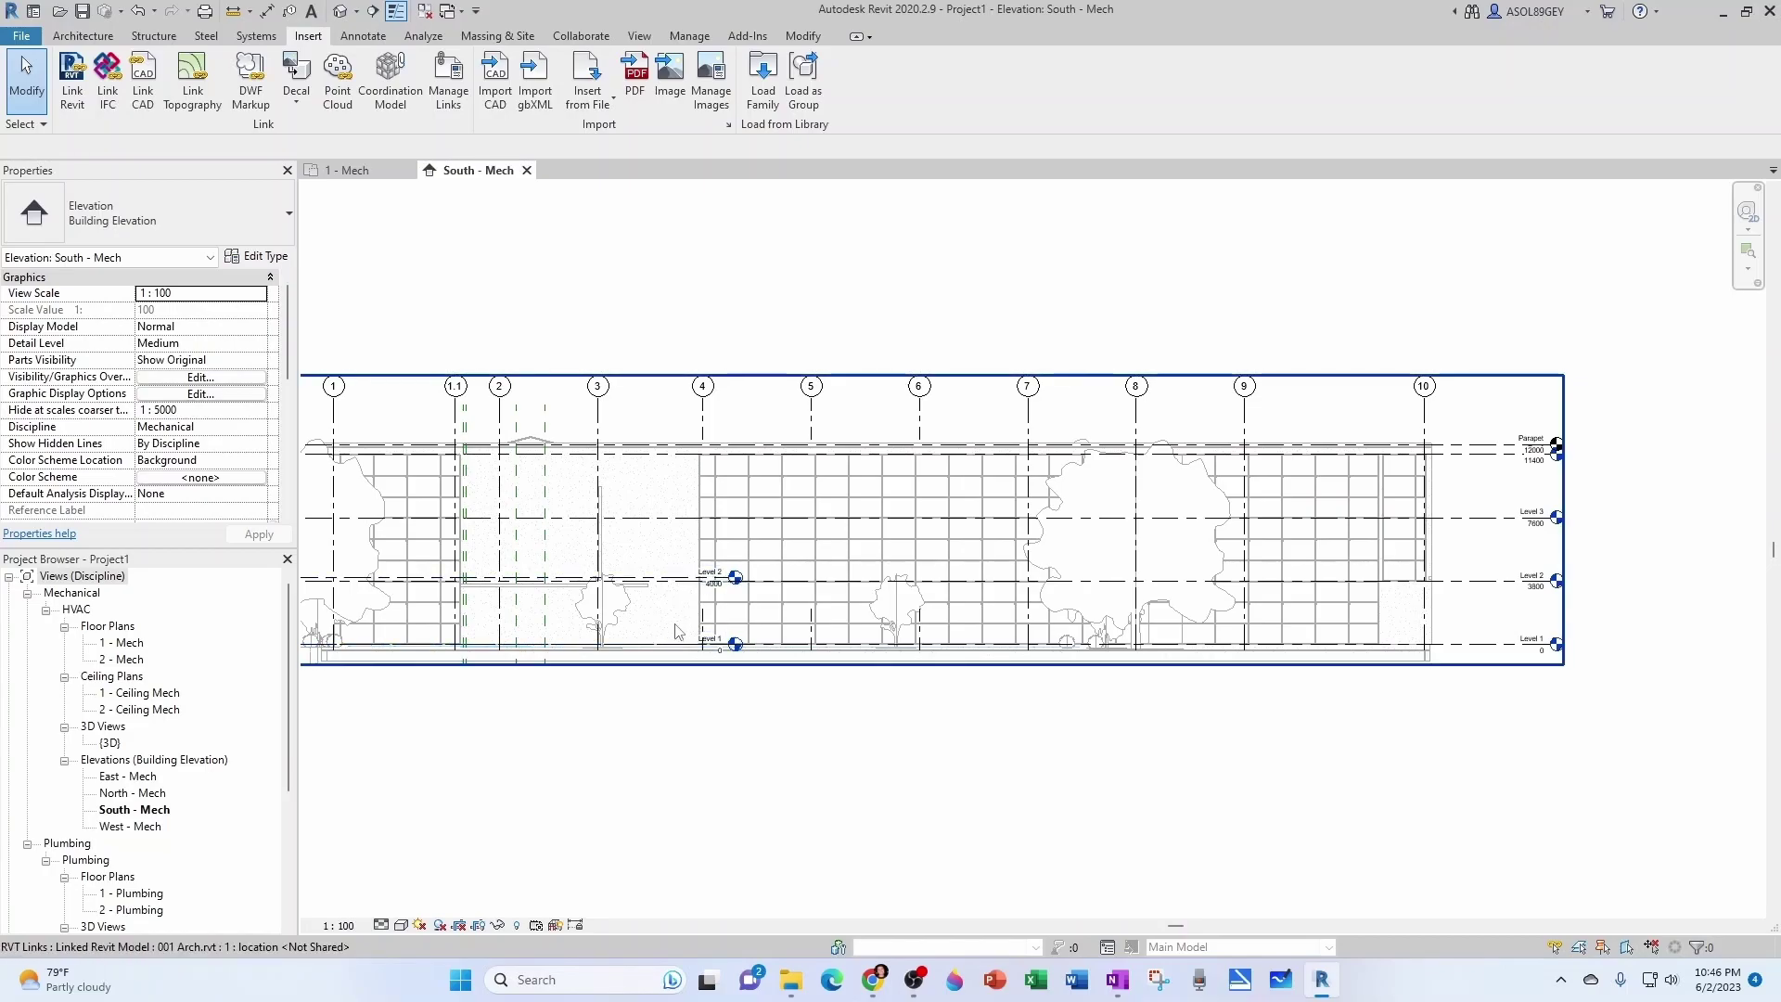
Extend the project's Level 1 and Level 2 lines past the linked model's level heads at the building's east end
left_click(723, 644)
left_click_drag(726, 647, 1630, 655)
key("Escape")
scroll(1630, 655, "up", 4)
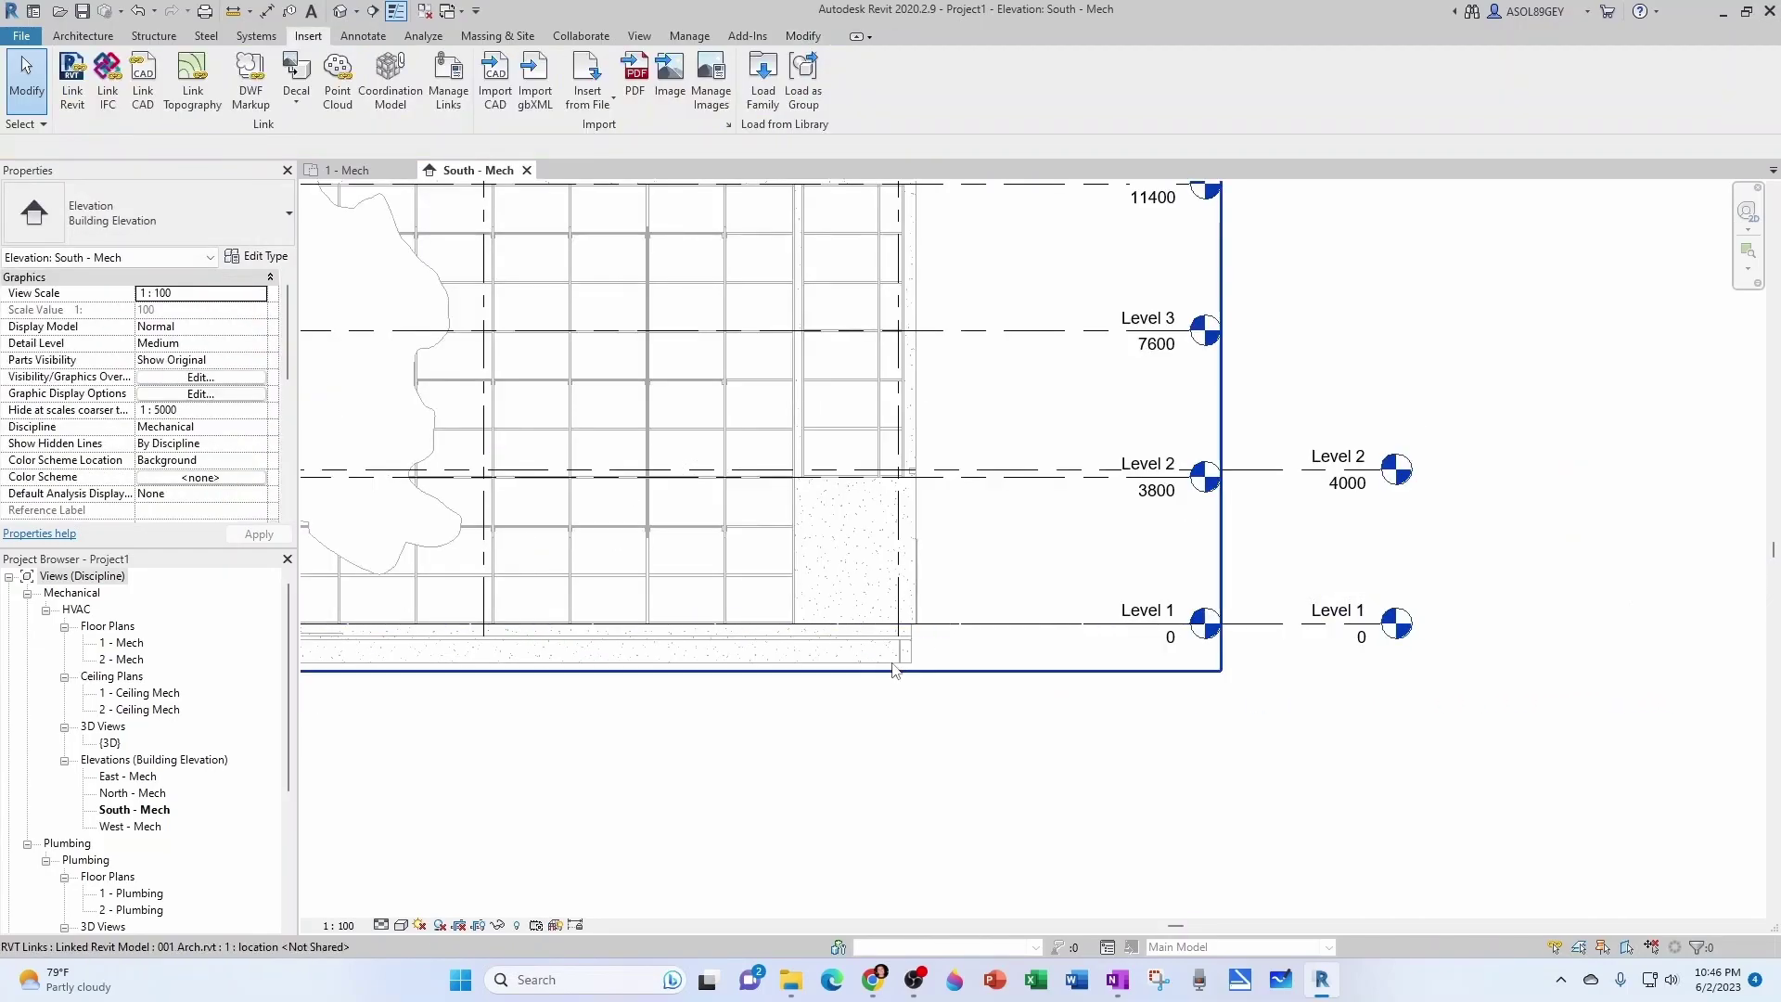
Compare the linked model's levels with the project's own Level 1 and Level 2 in the south elevation
left_click(891, 593)
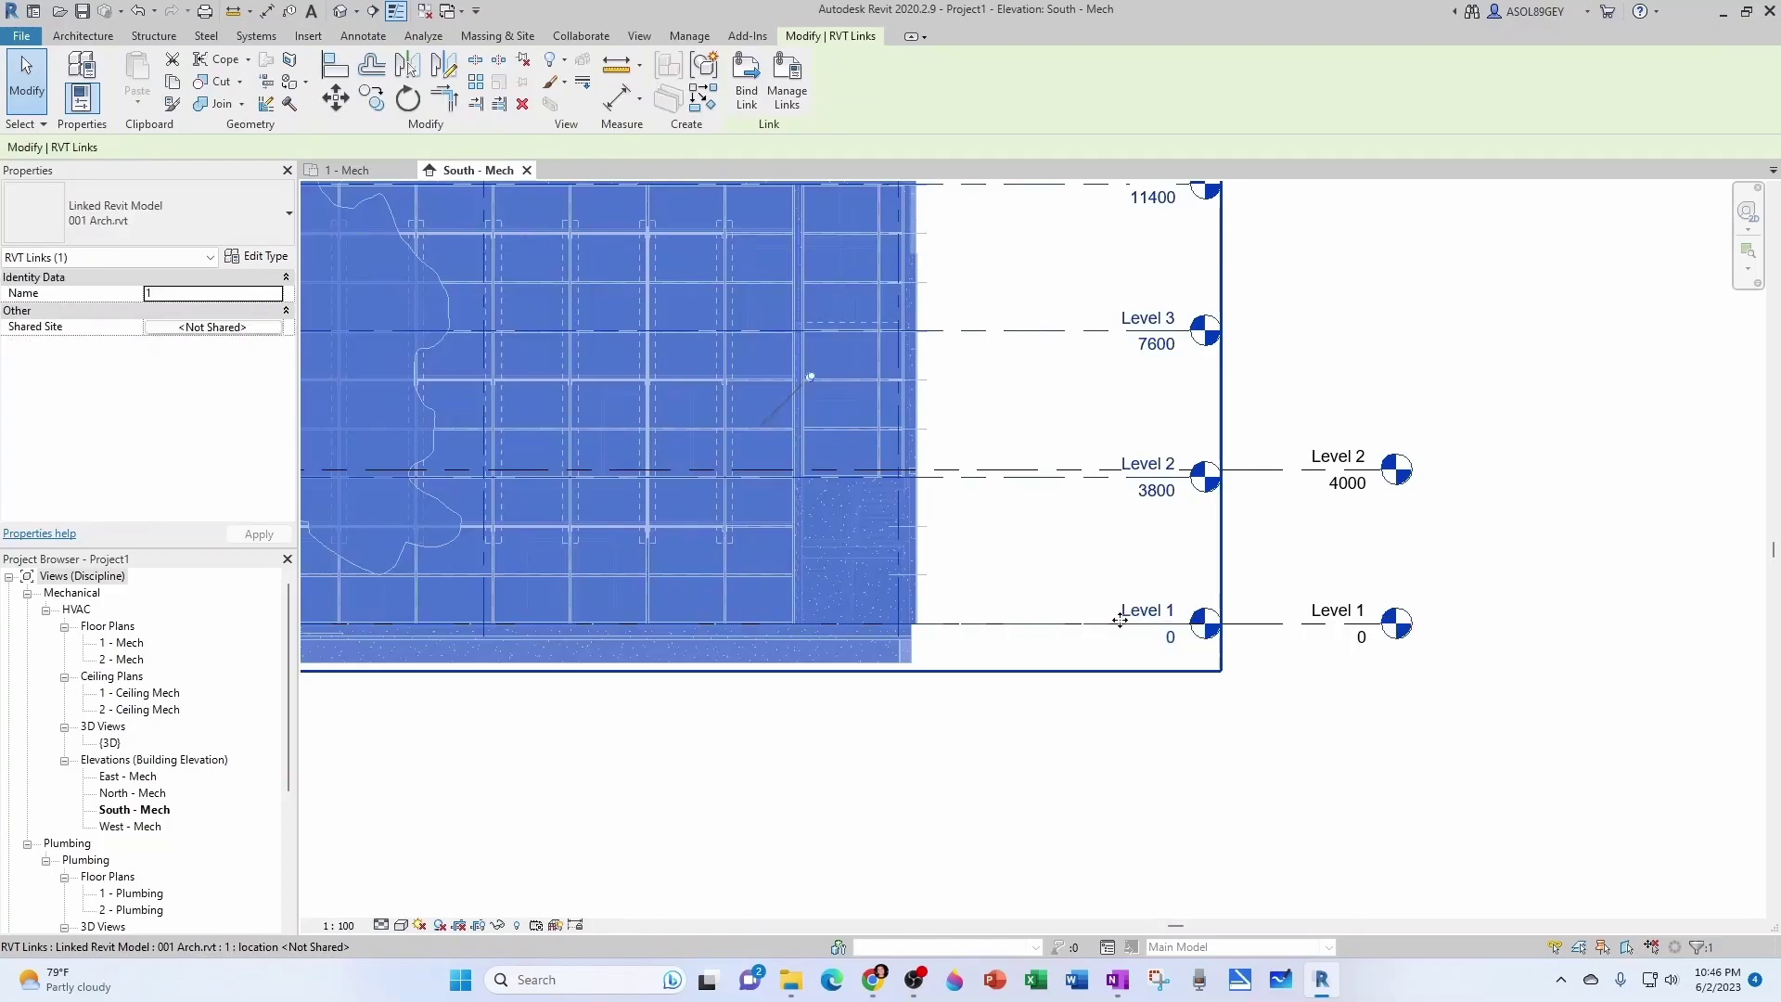
scroll(1122, 614, "down", 2)
scroll(1140, 620, "up", 2)
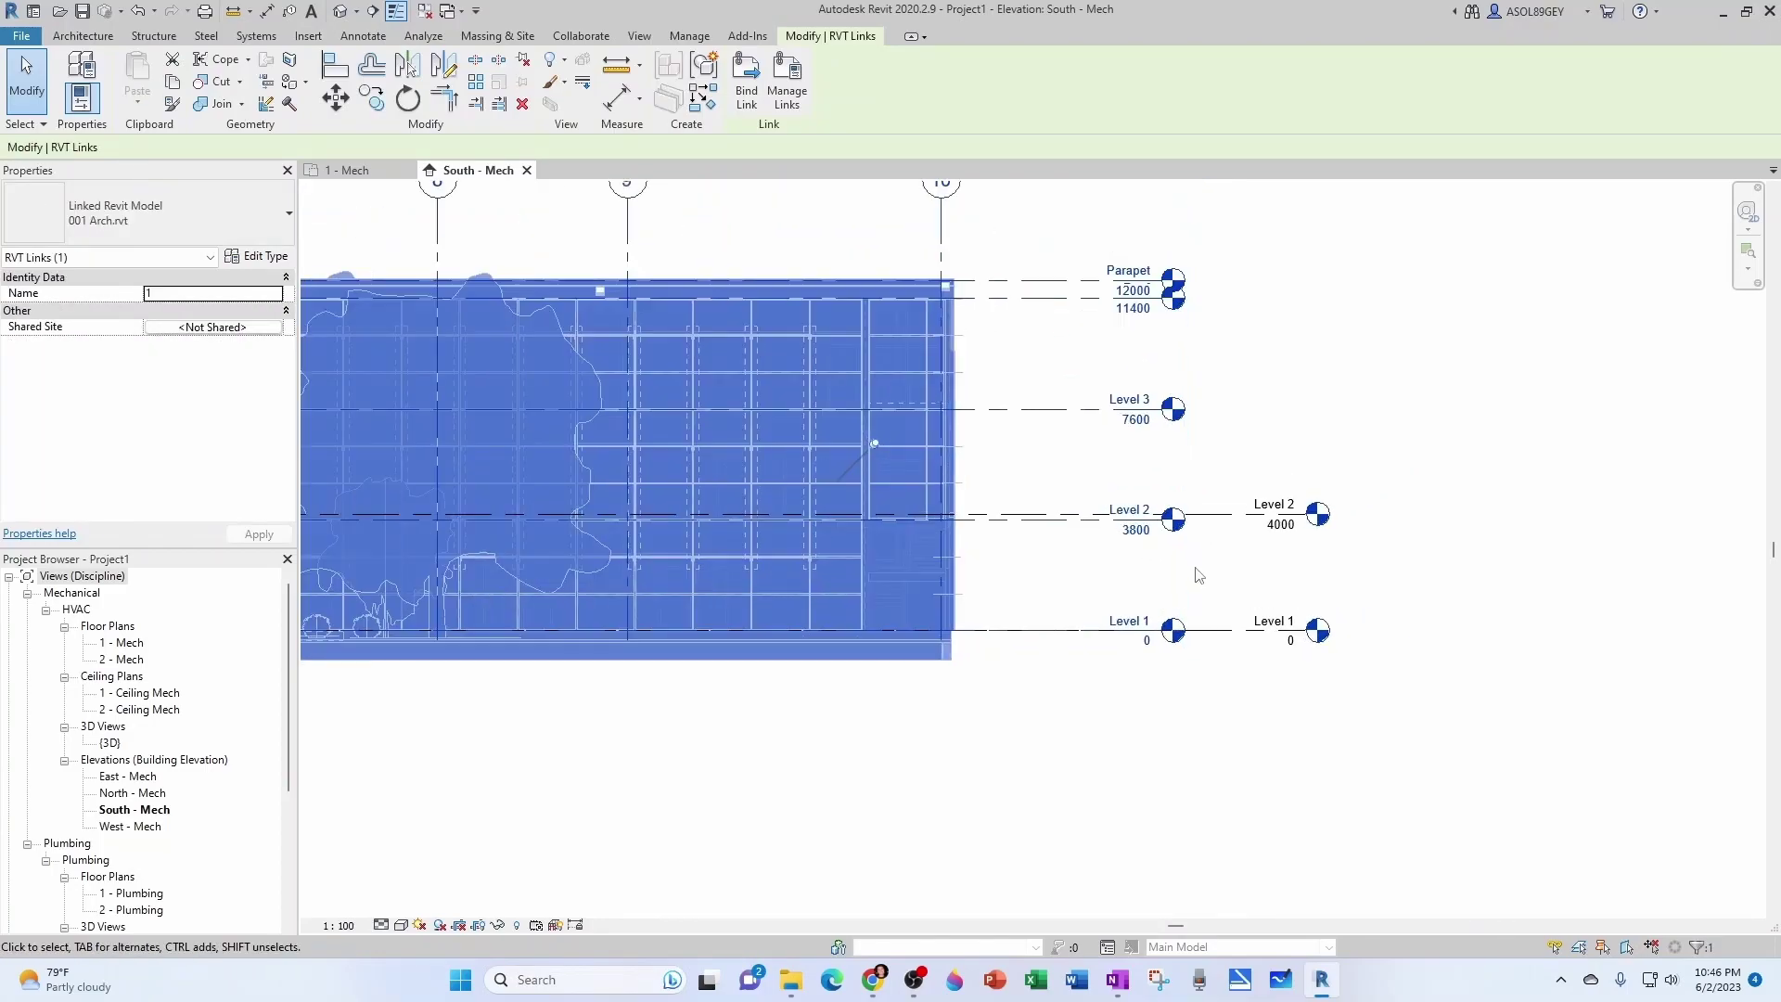
key("Escape")
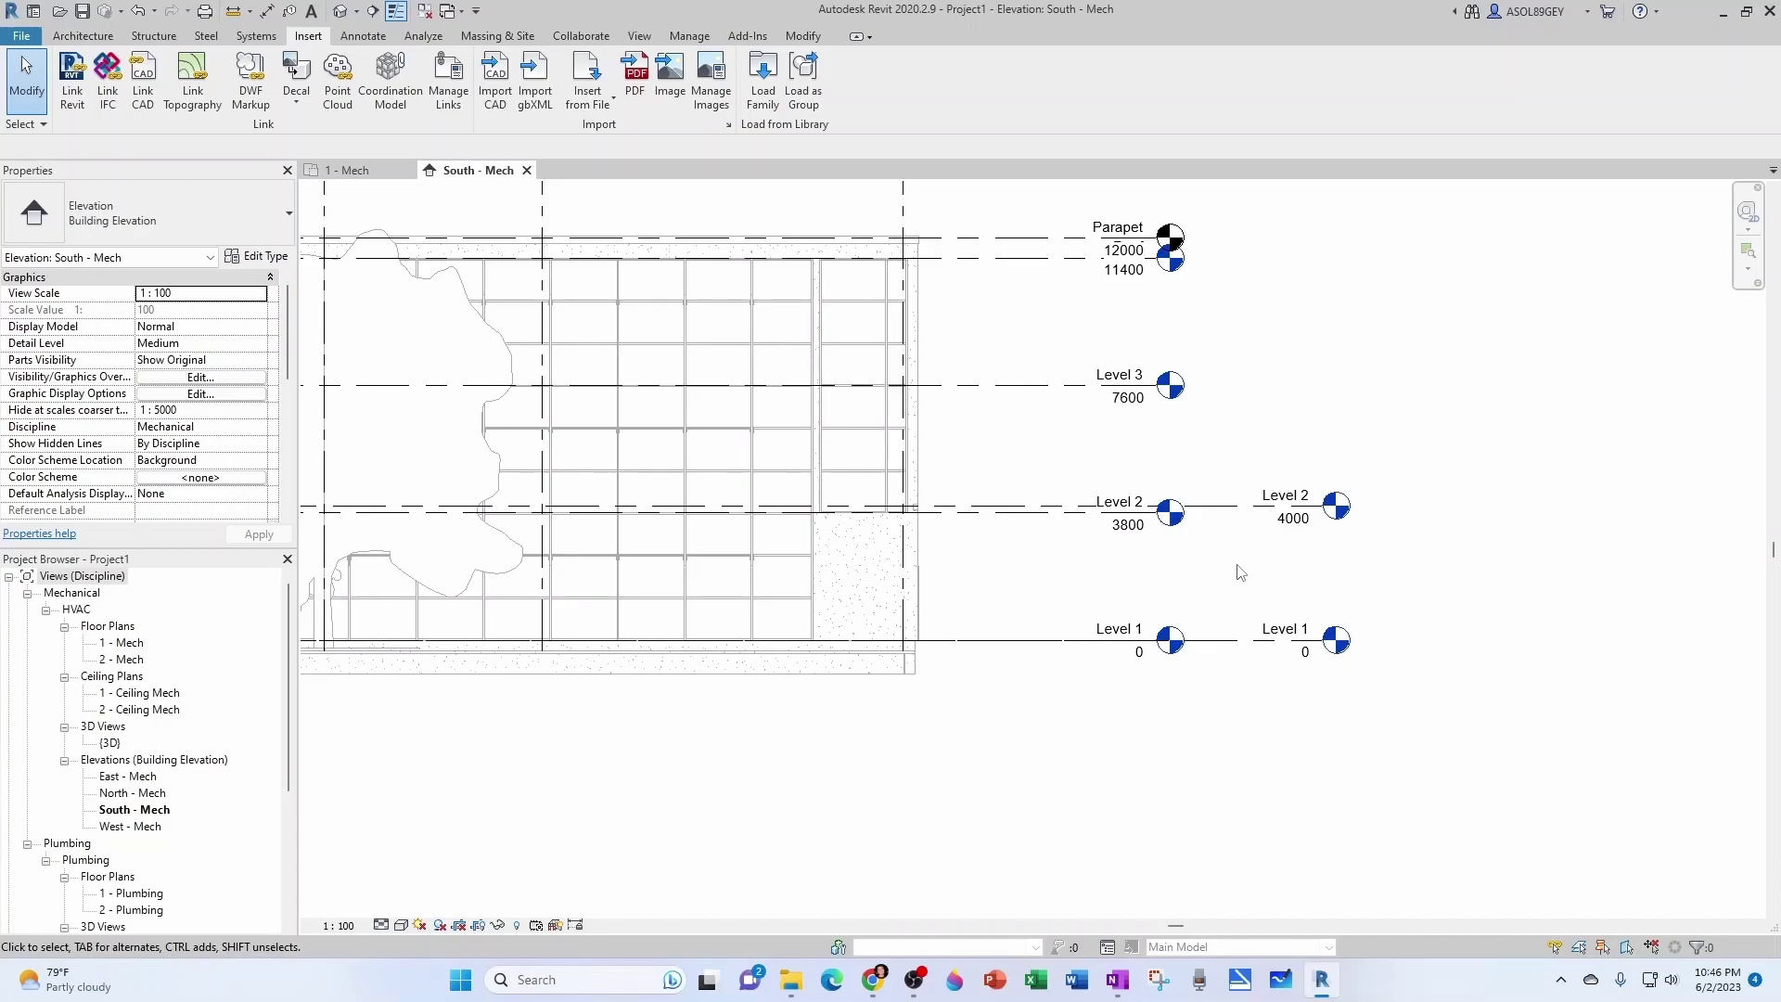
scroll(1238, 561, "up", 1)
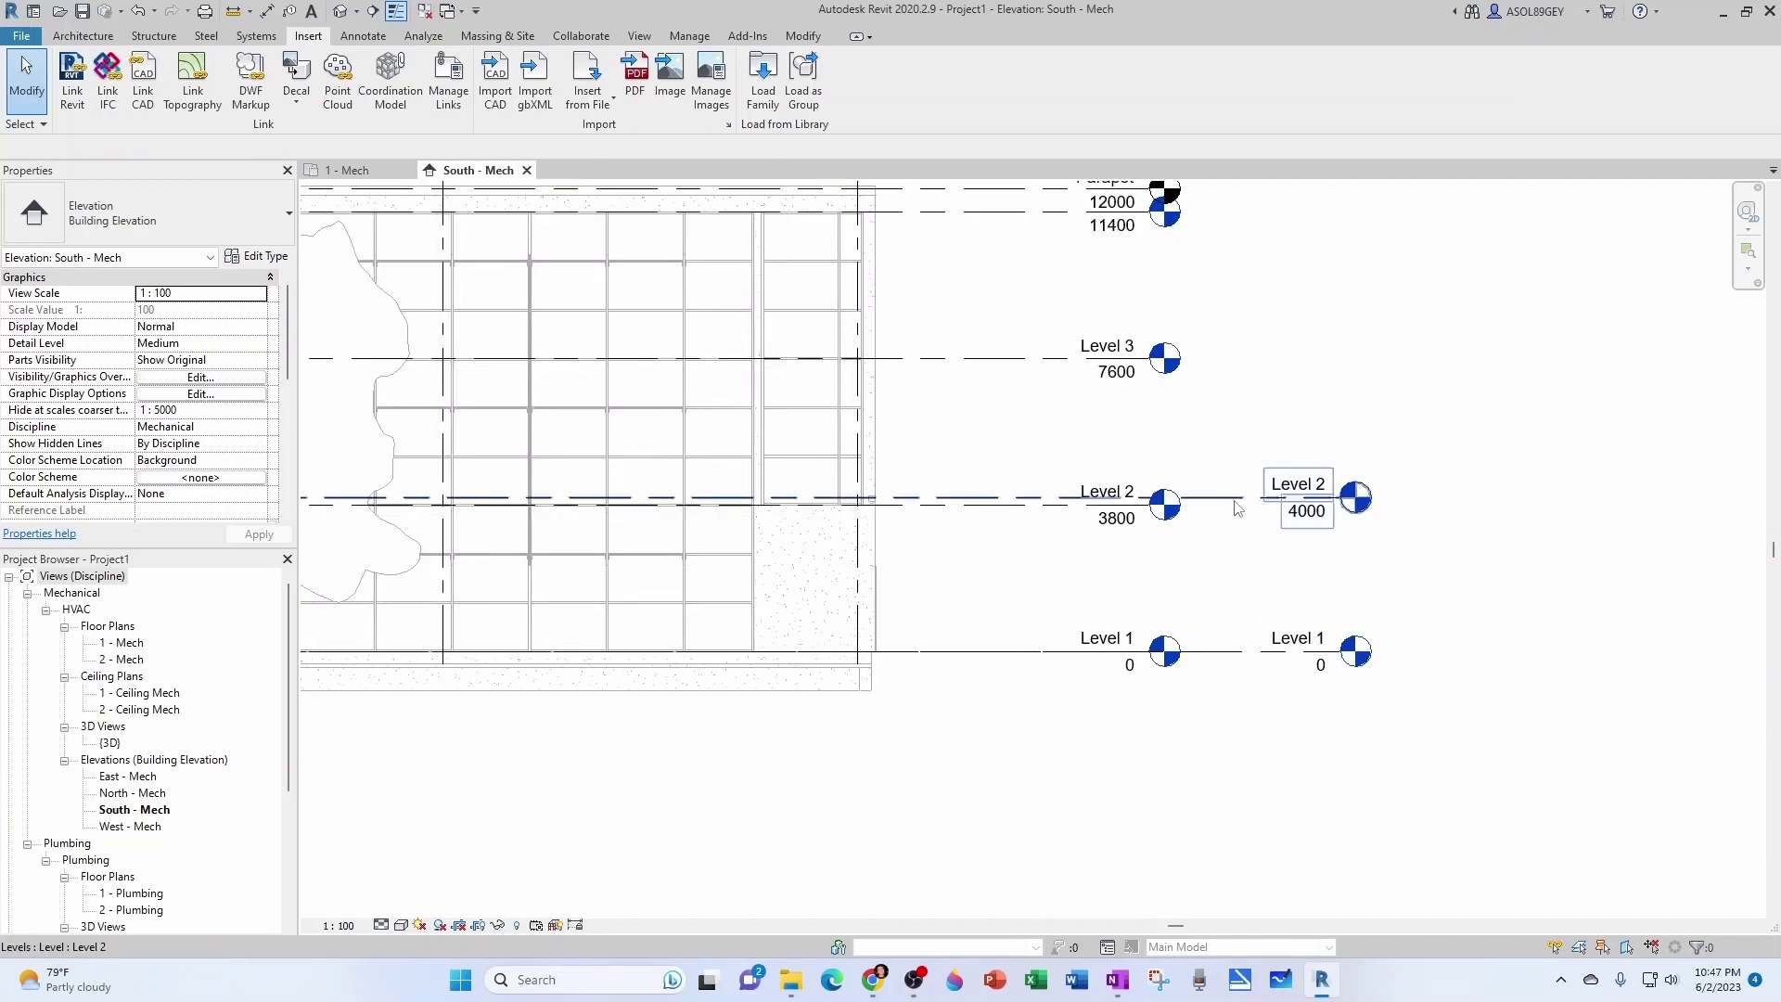
left_click(1027, 507)
key("Escape")
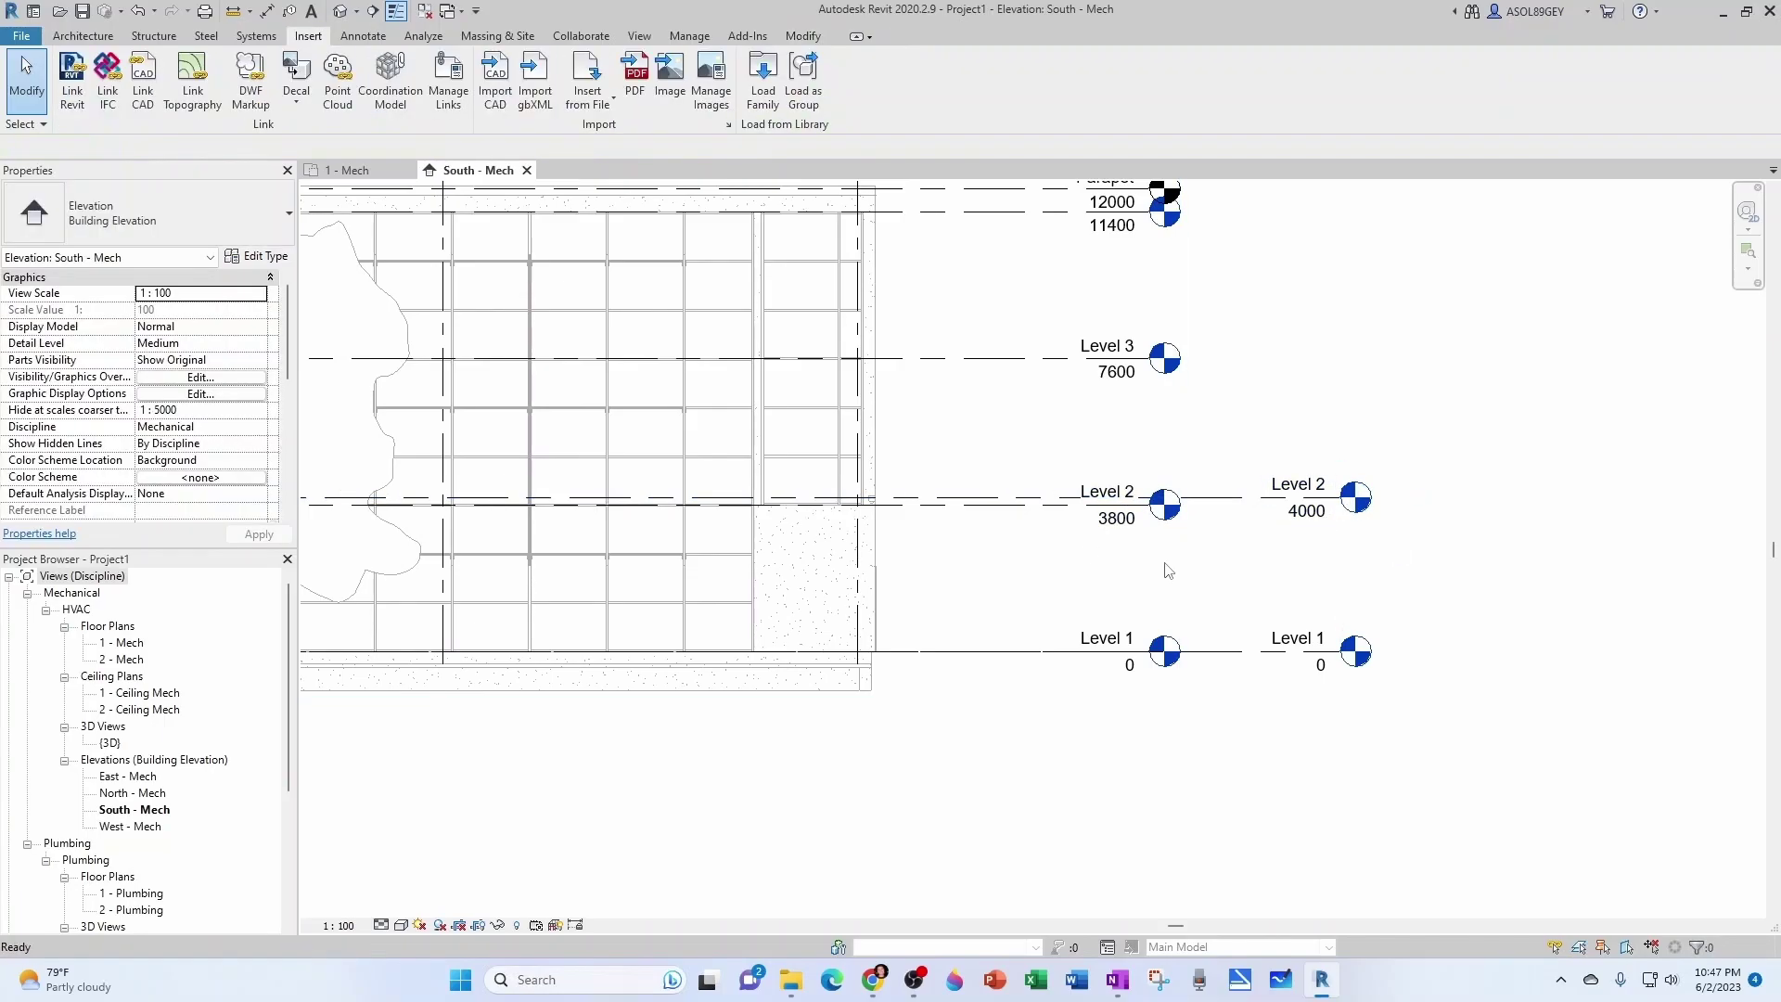
Align the project's Level 2 line to the linked model's Level 2 line in the south elevation
key("a")
key("l")
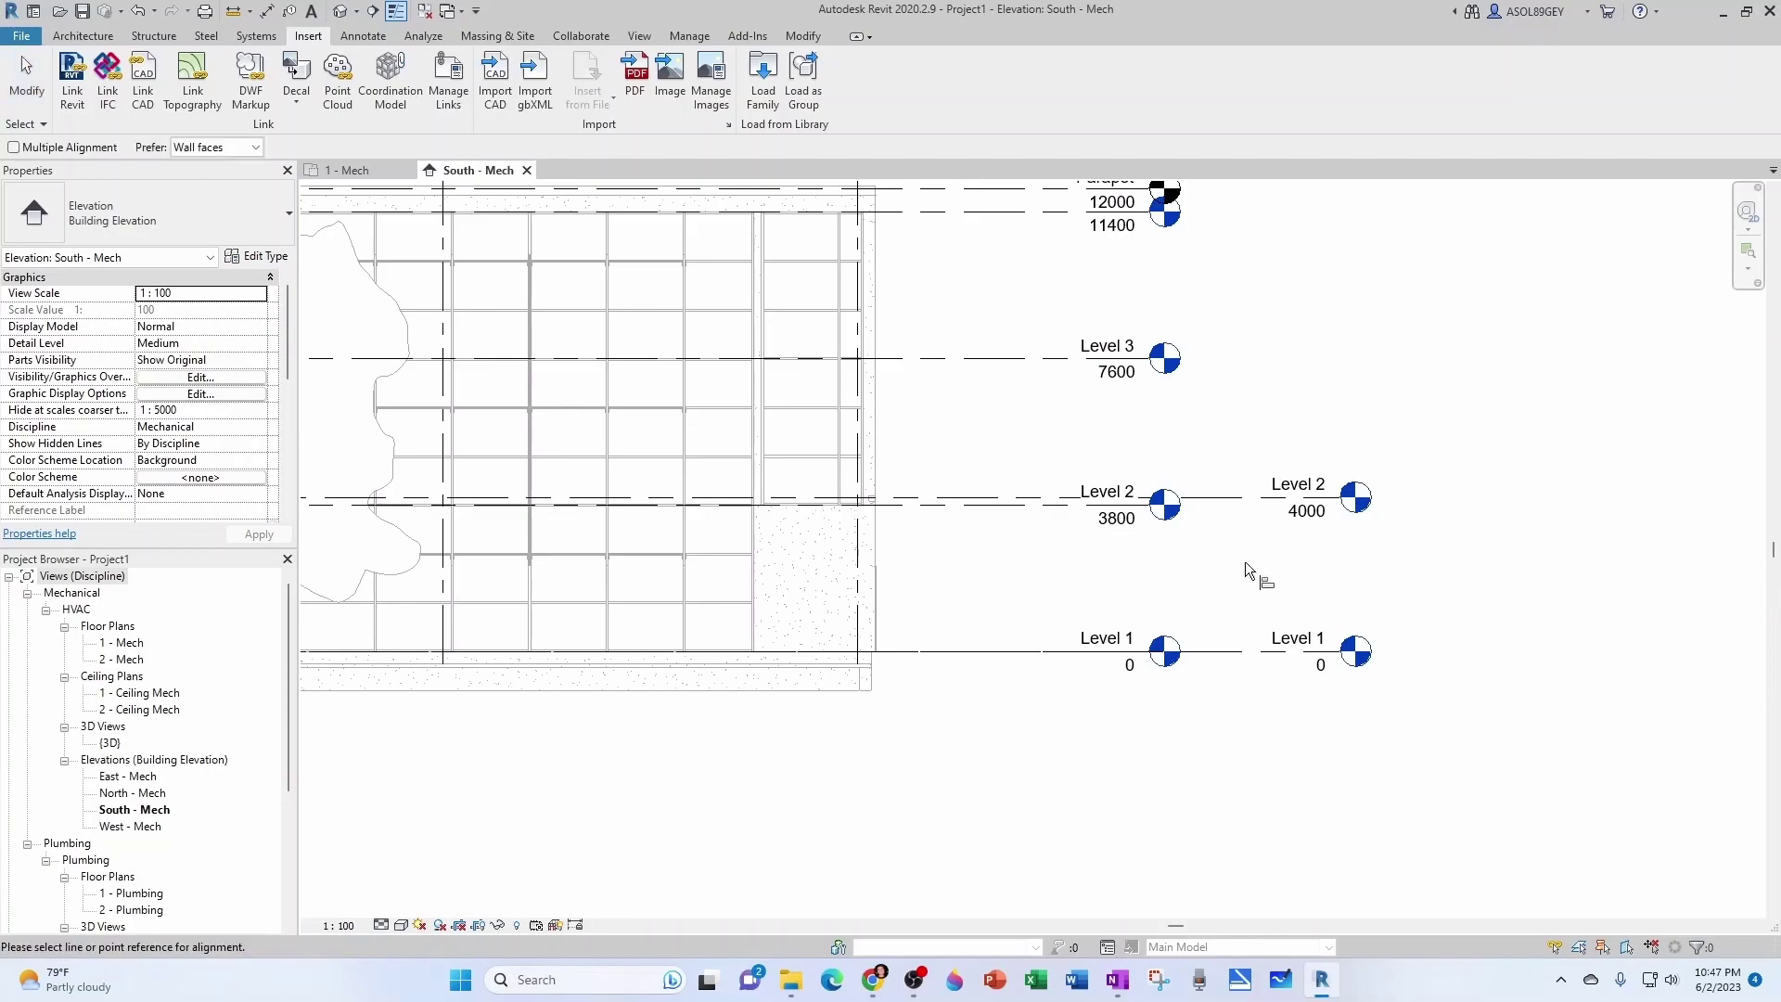
left_click(1010, 509)
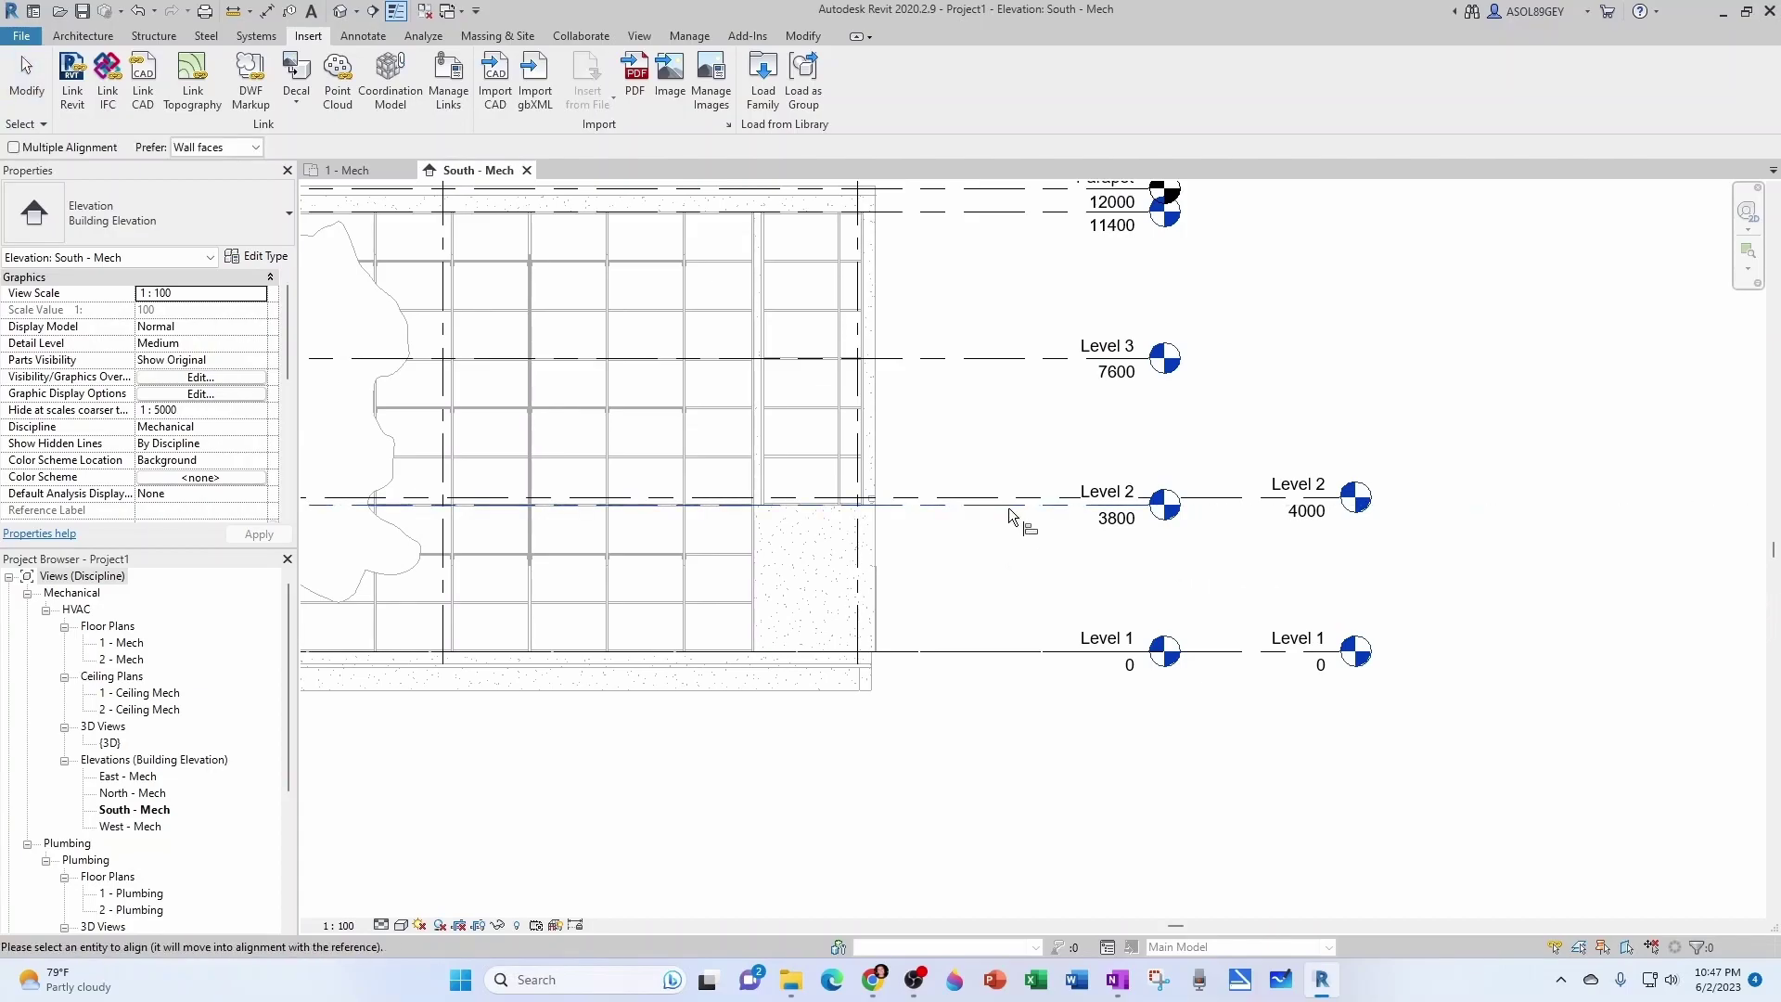
left_click(1221, 494)
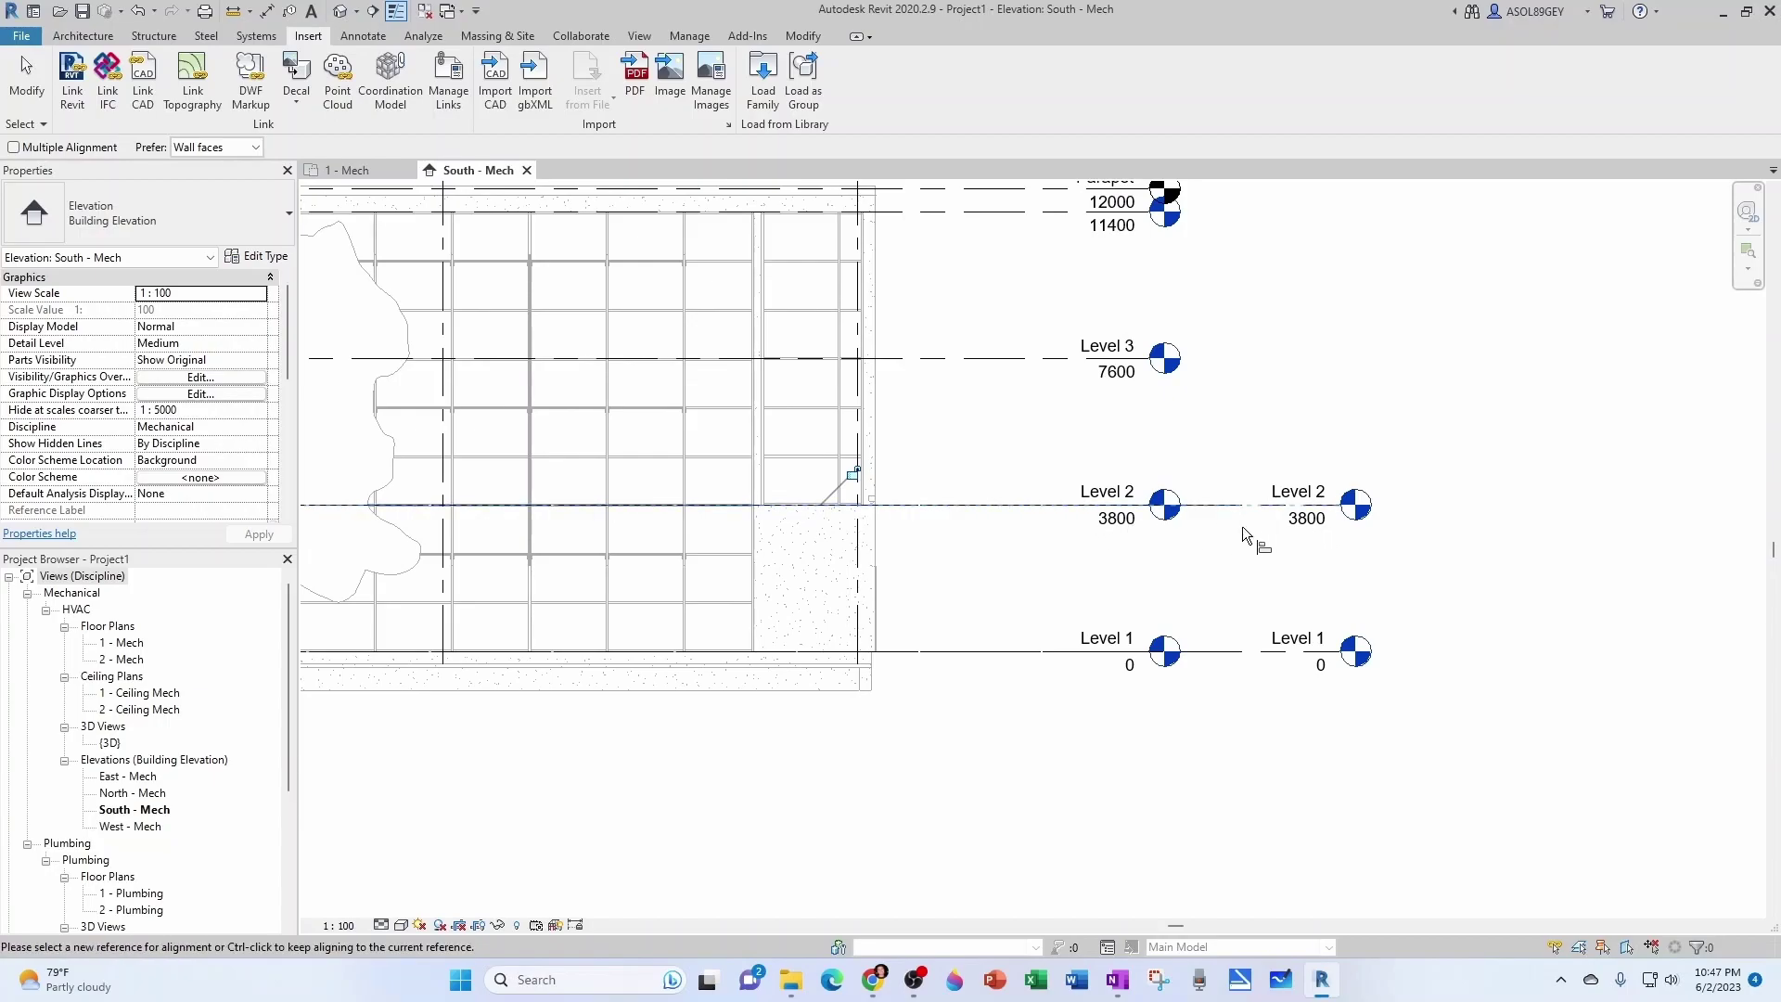
key("Escape")
Start a Copy/Monitor session on the linked architectural model from the south elevation
scroll(1256, 545, "down", 2)
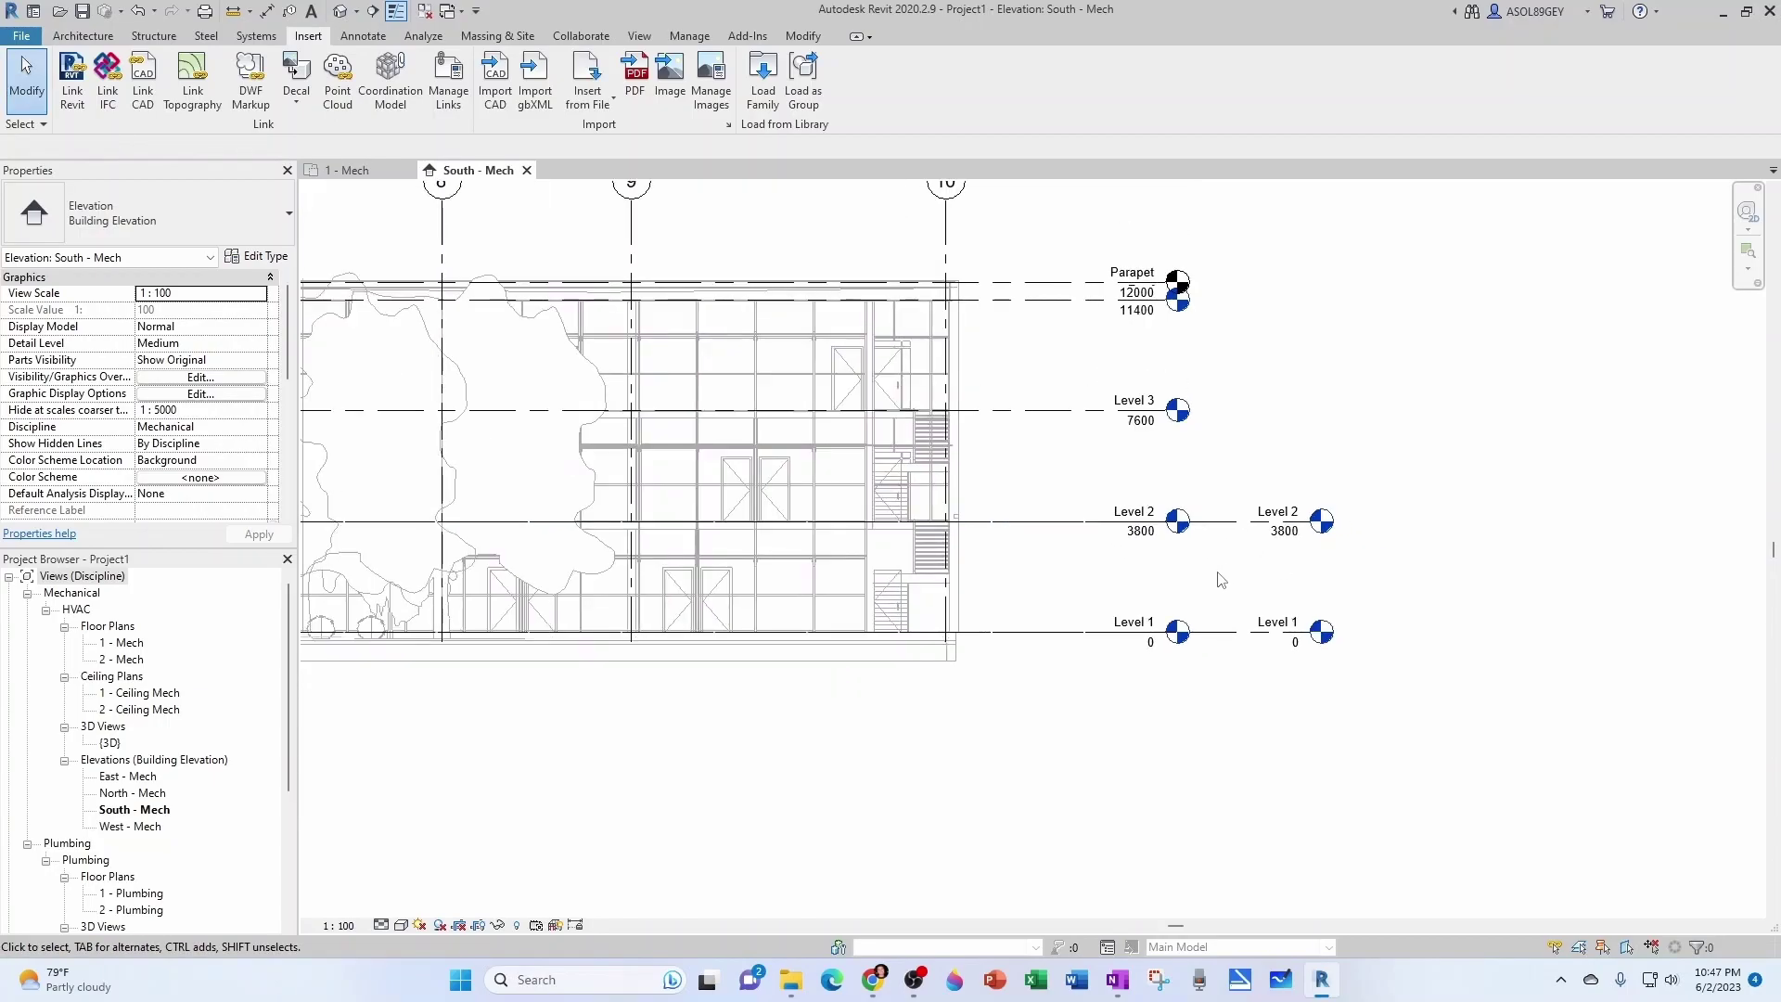
middle_click_drag(1218, 582, 1218, 657)
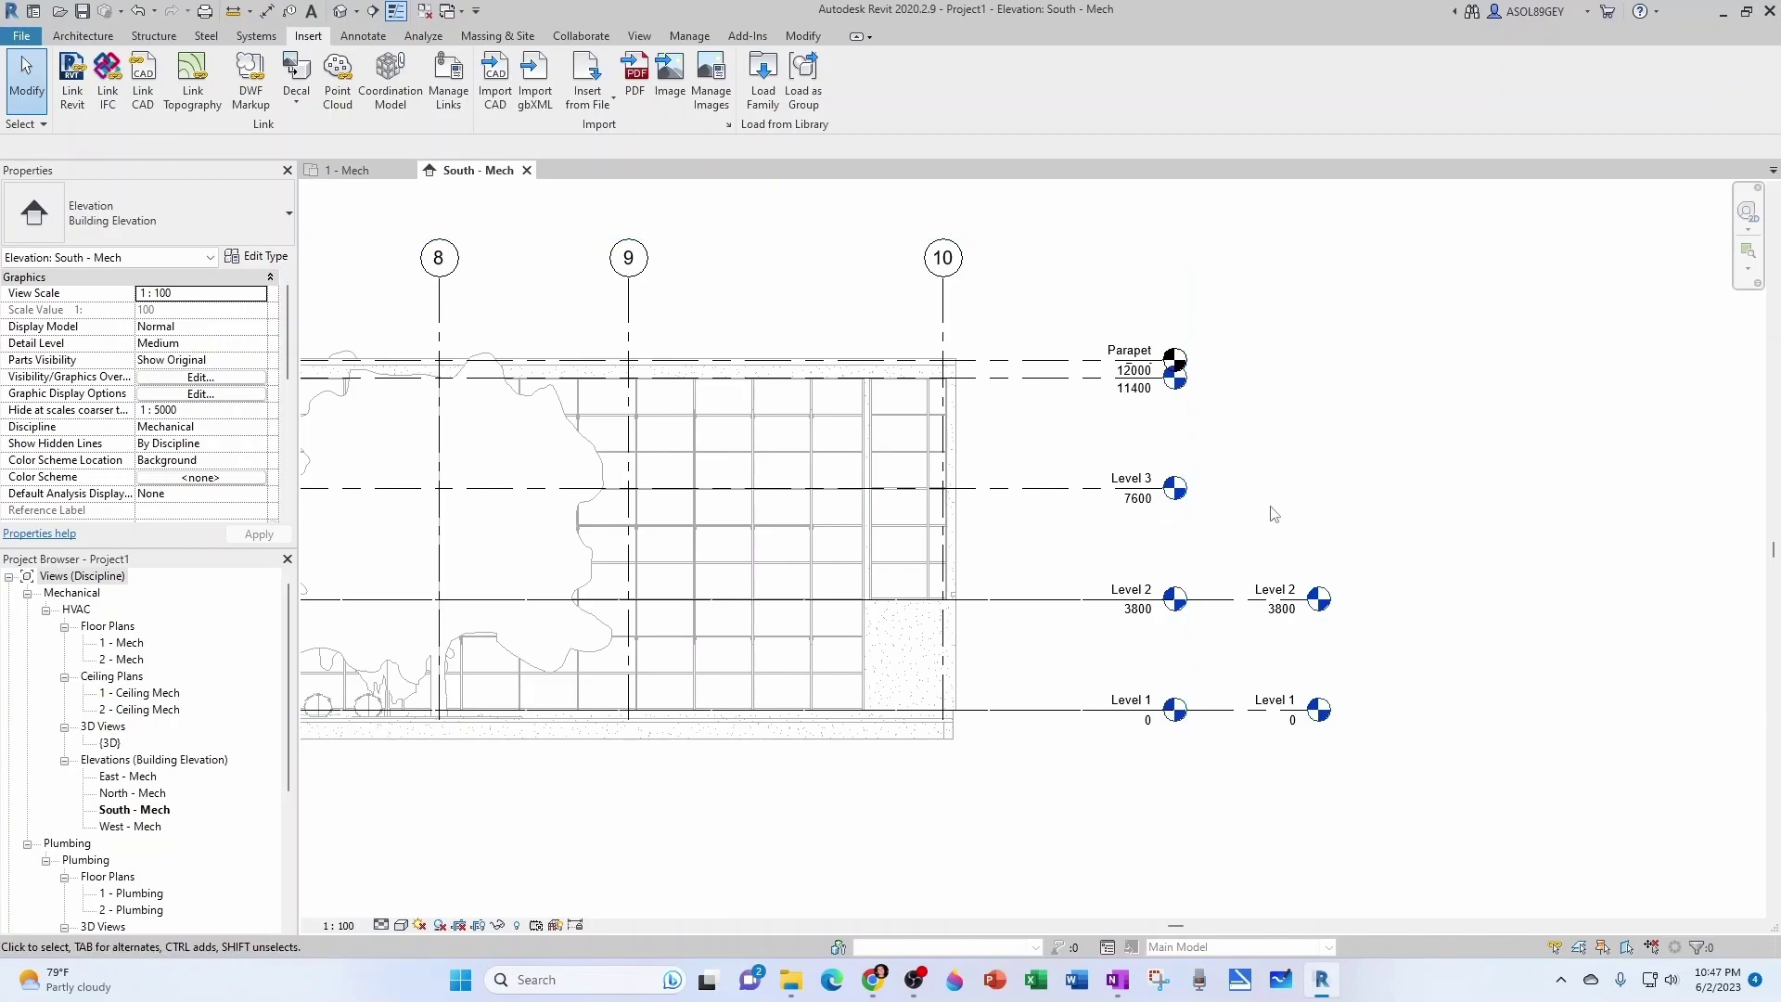
scroll(1233, 552, "up", 2)
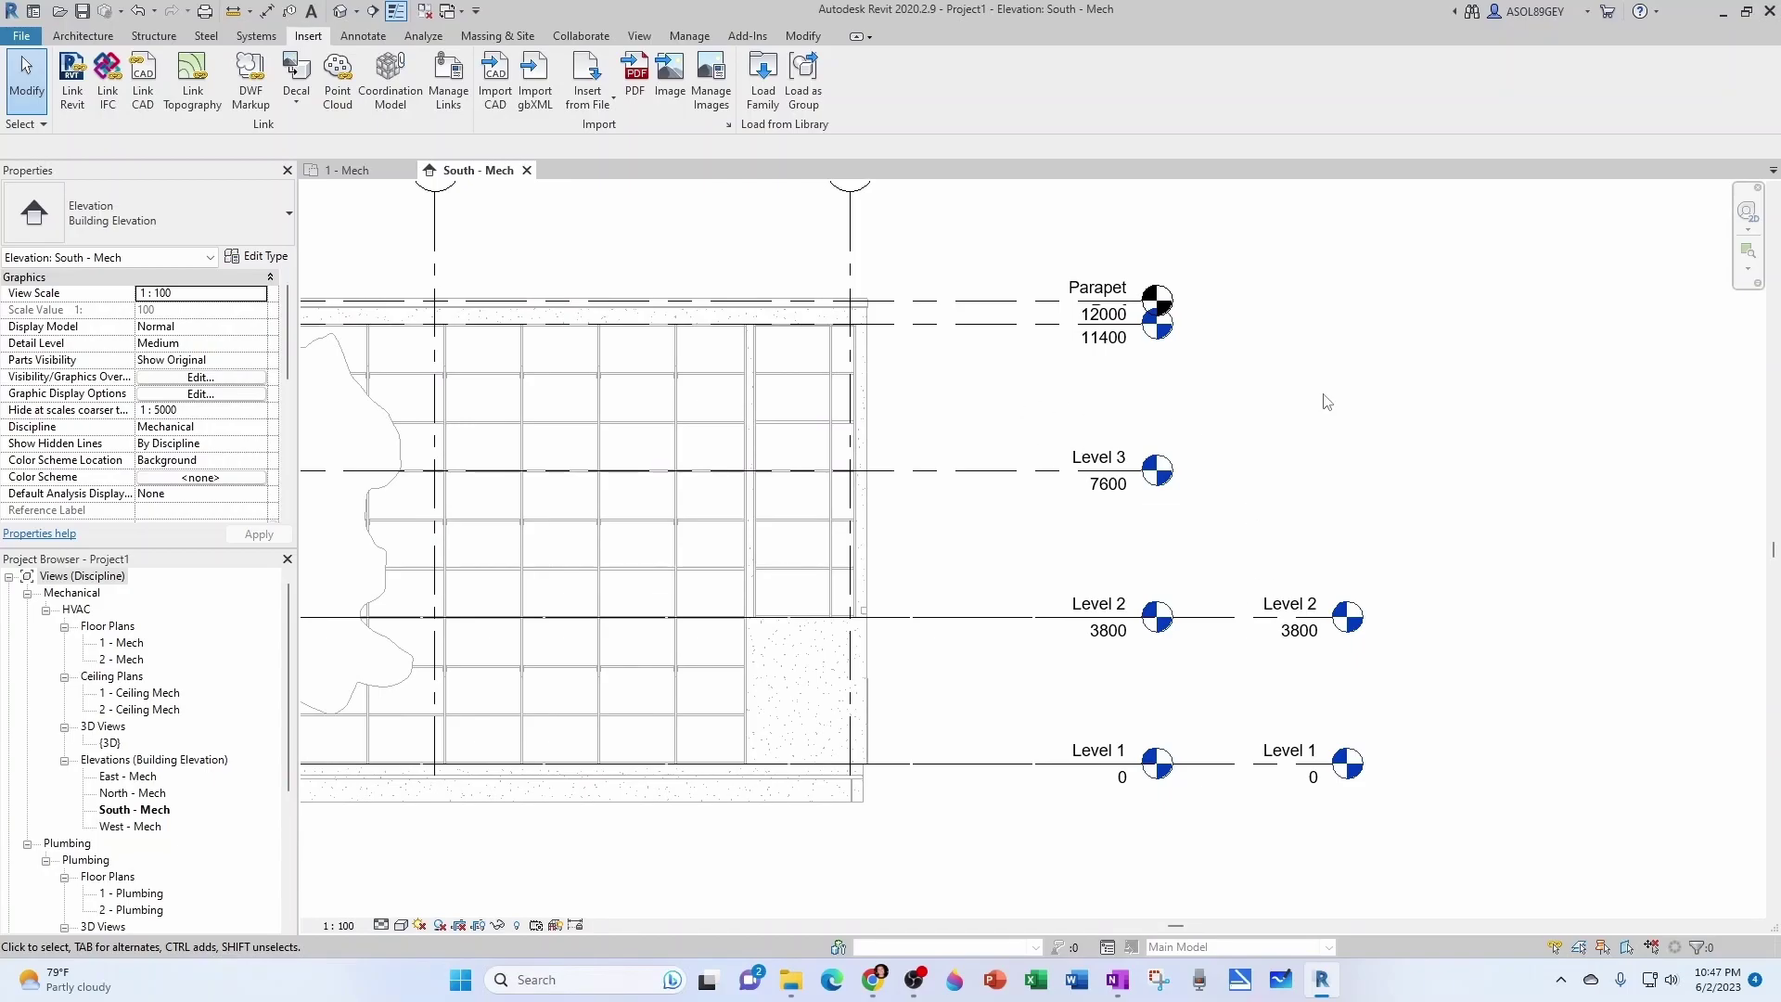
left_click(572, 39)
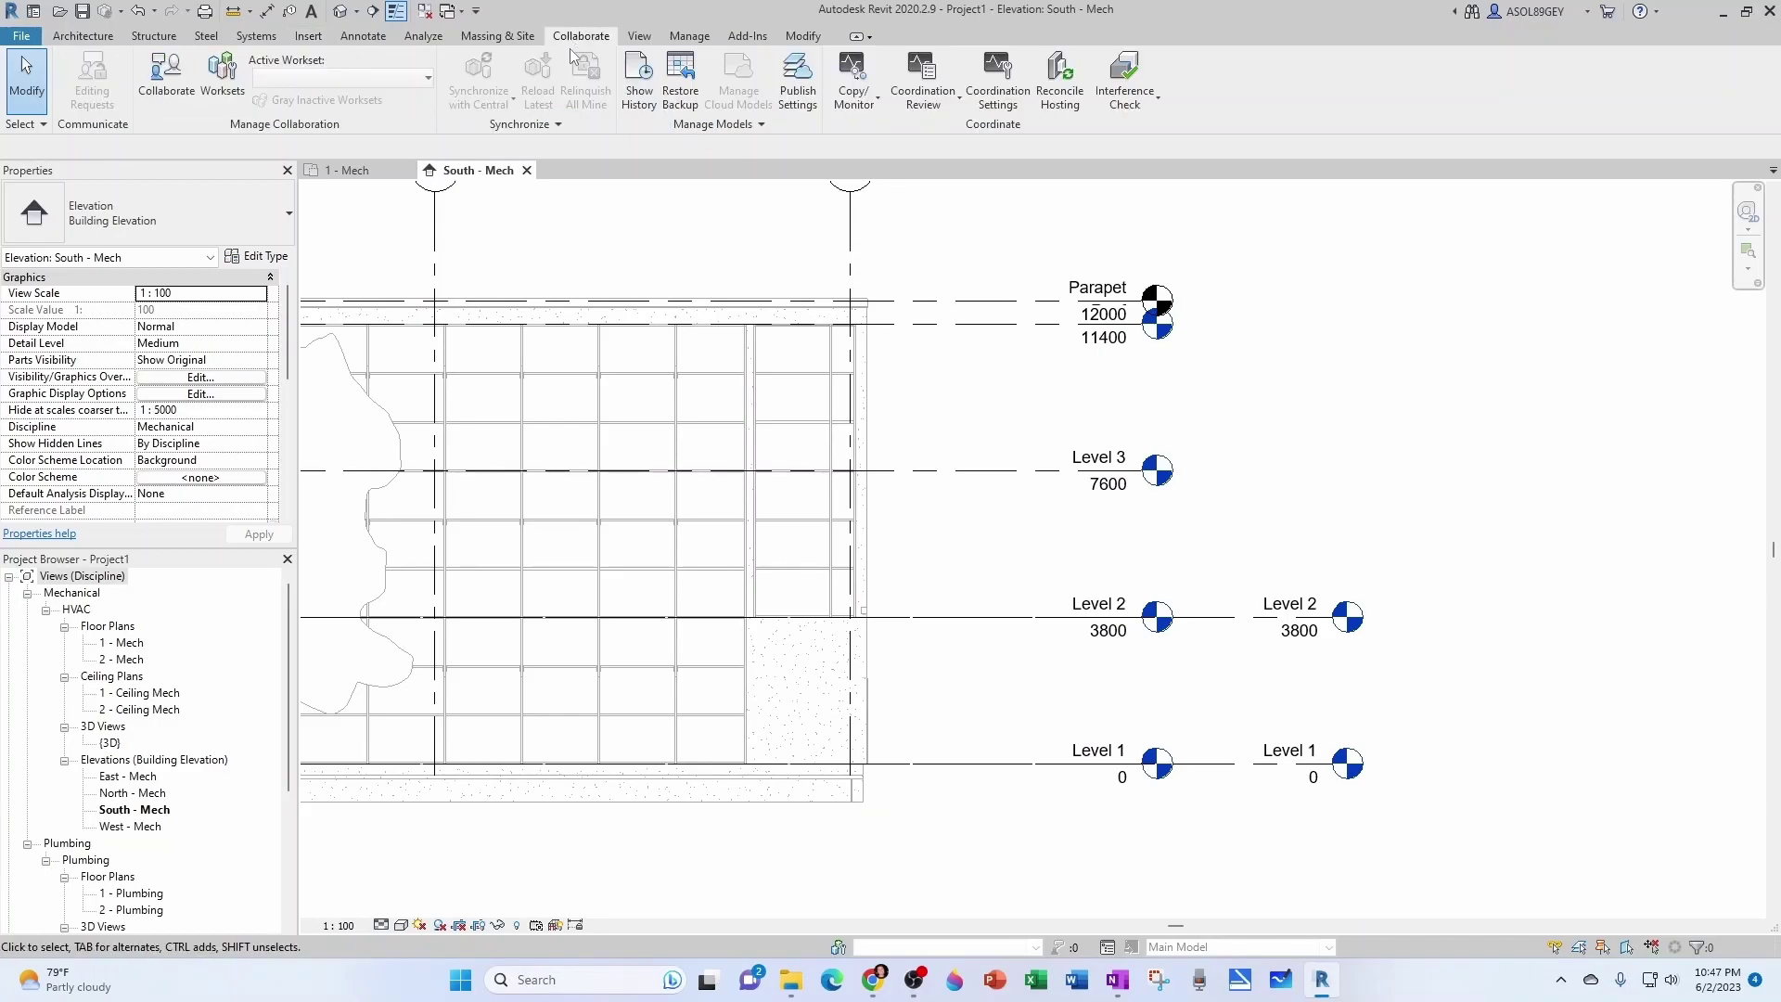
left_click(855, 96)
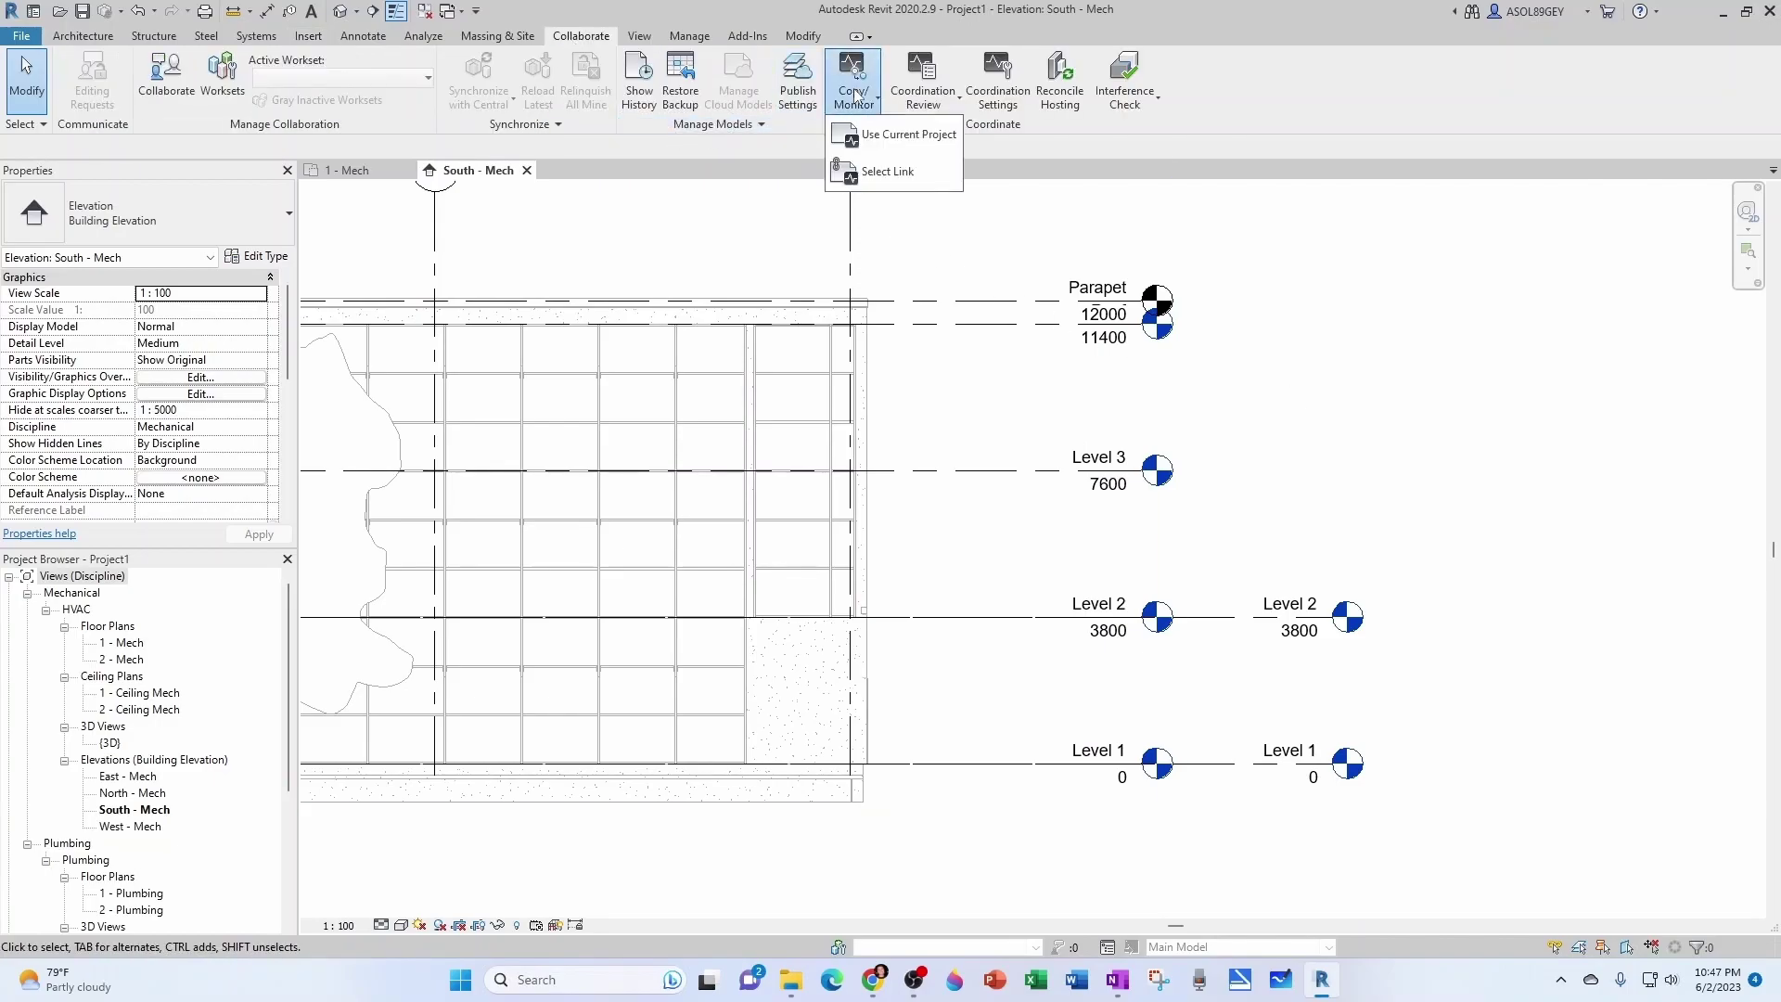
left_click(876, 174)
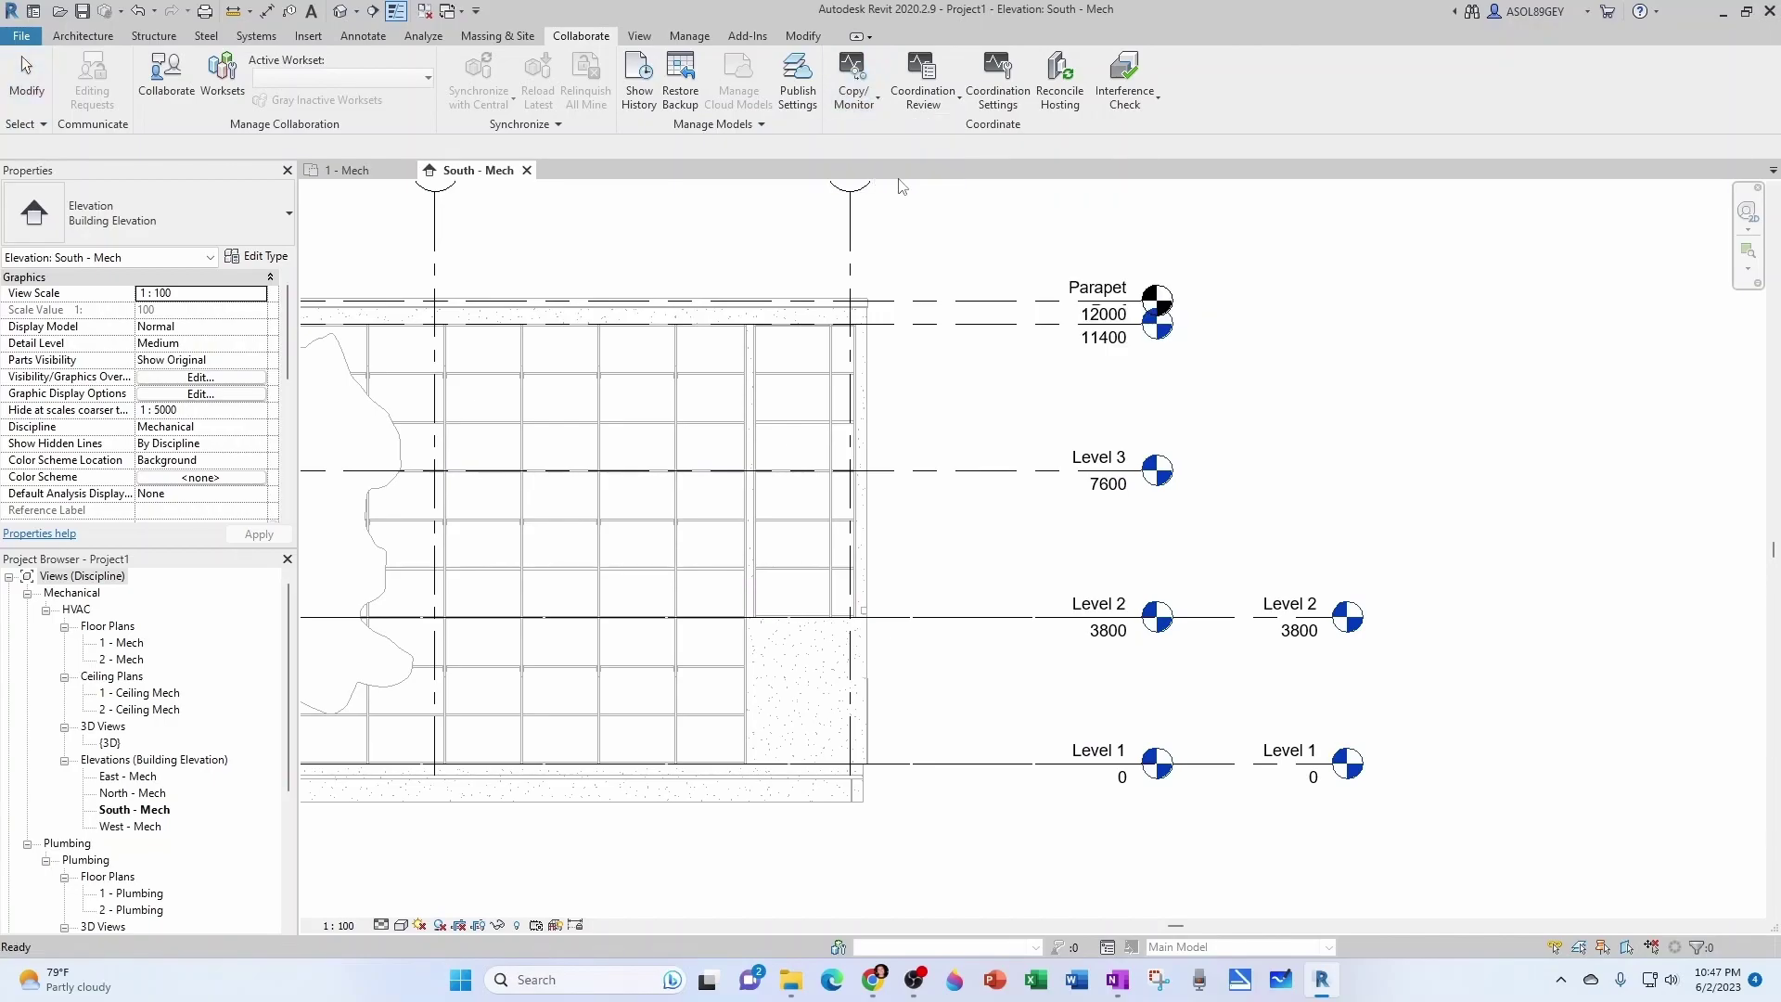
left_click(1002, 334)
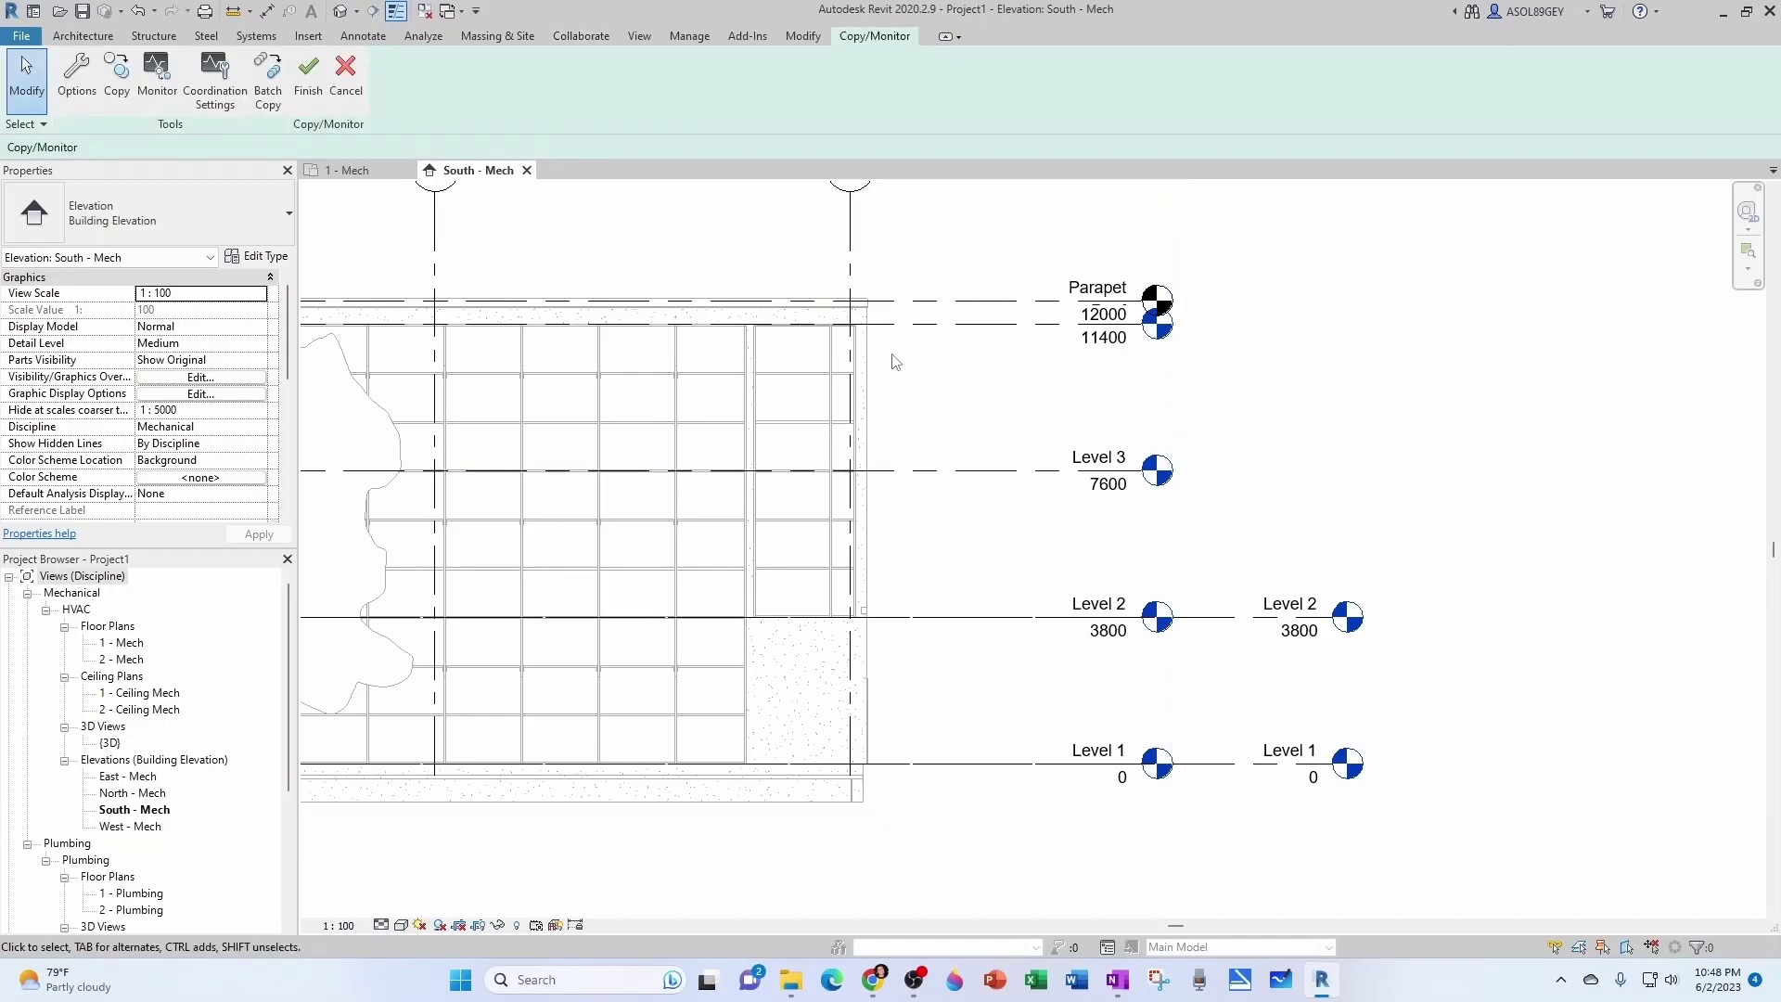
Copy the linked model's Level 3, the 11400 level and the Parapet level into the project as one multiple selection
left_click(121, 76)
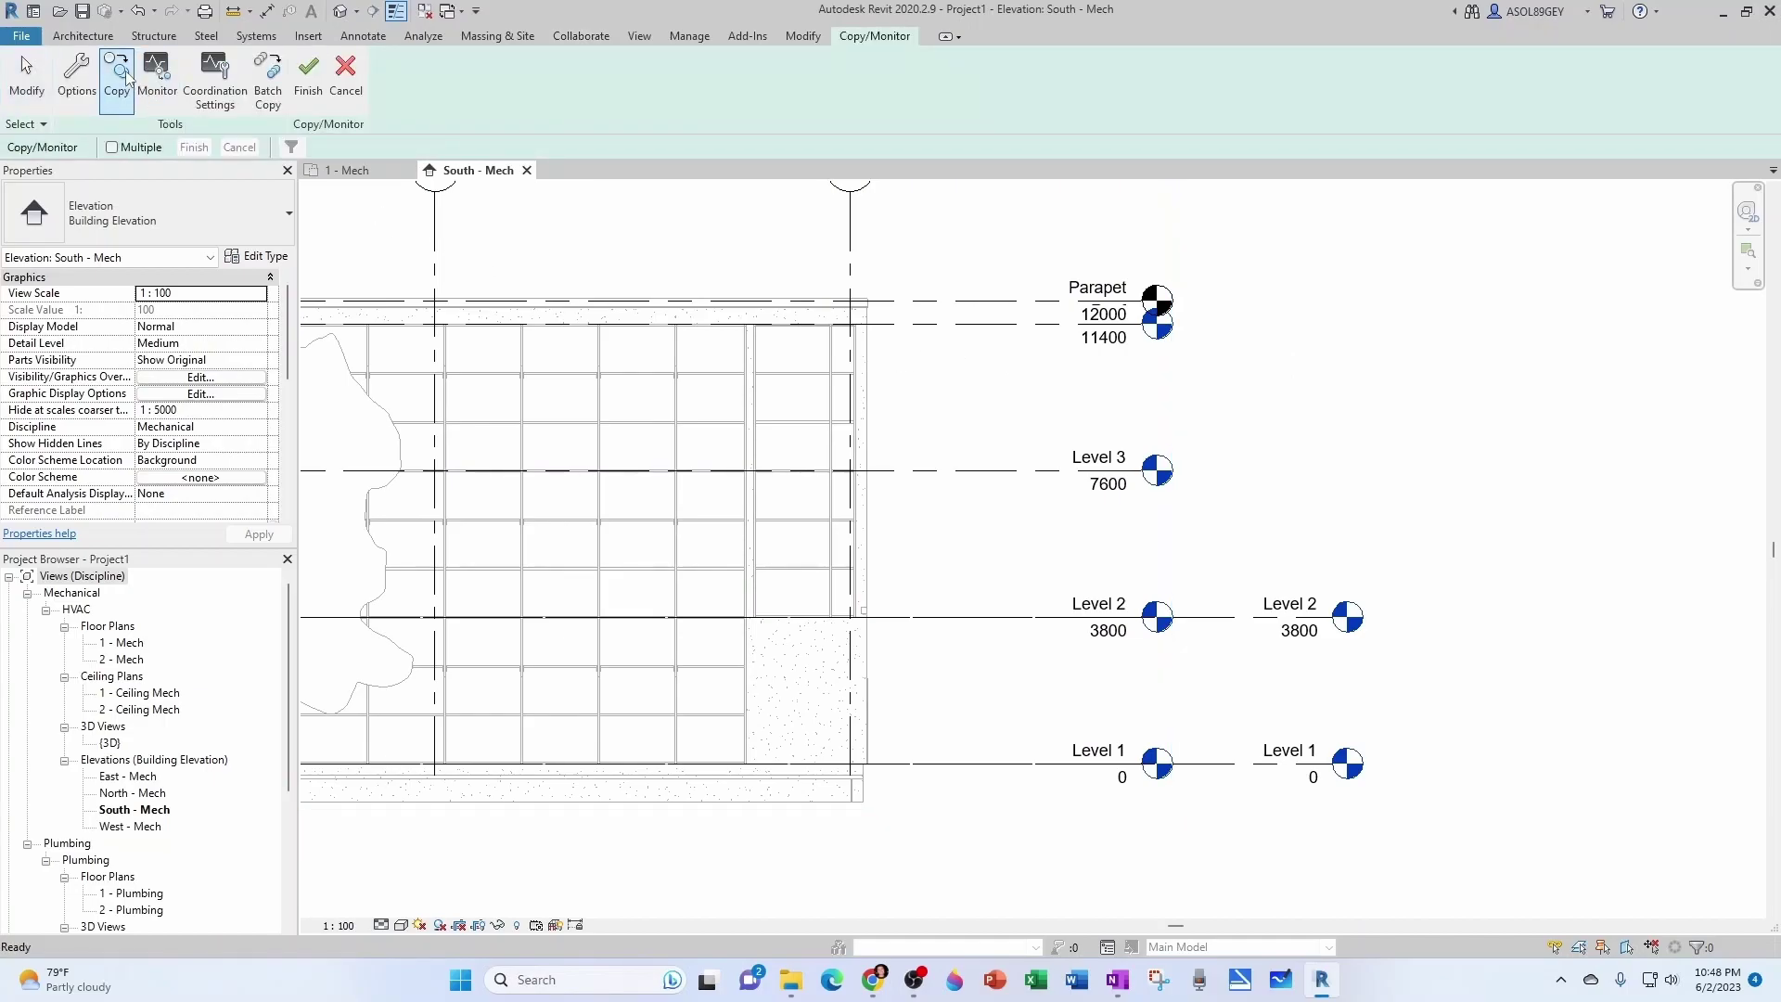
left_click(112, 148)
left_click(1048, 473)
left_click(1038, 326)
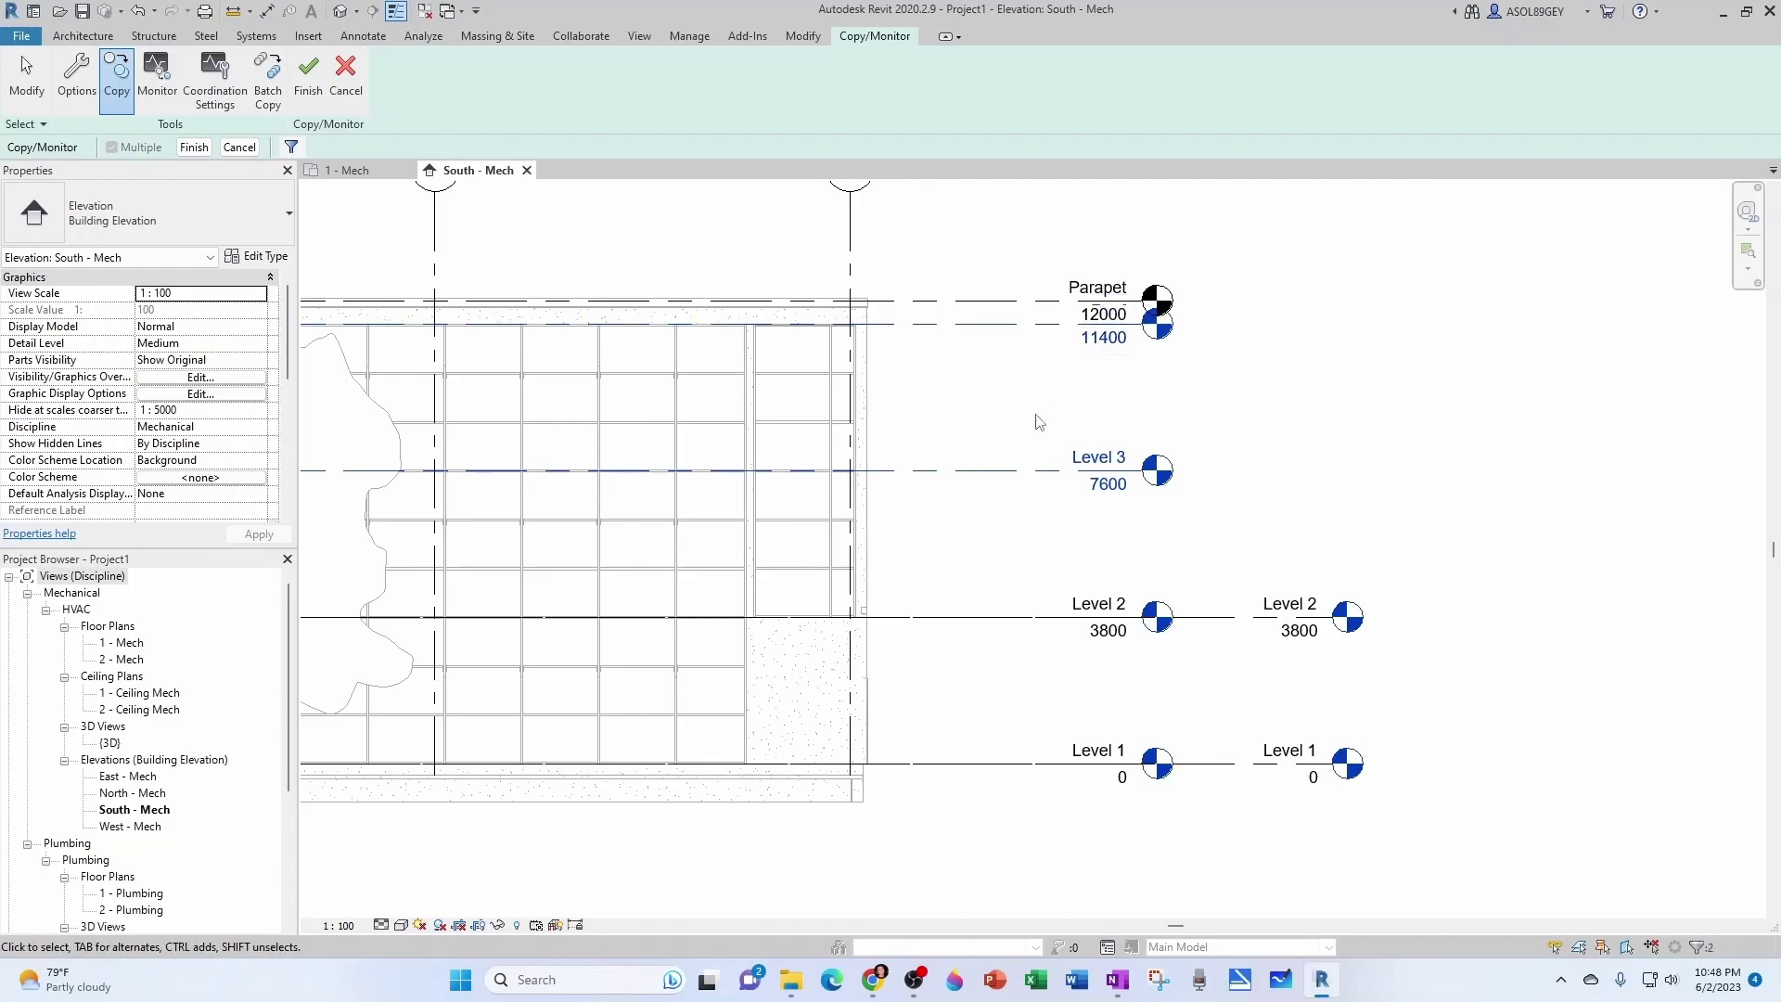
left_click(1011, 302)
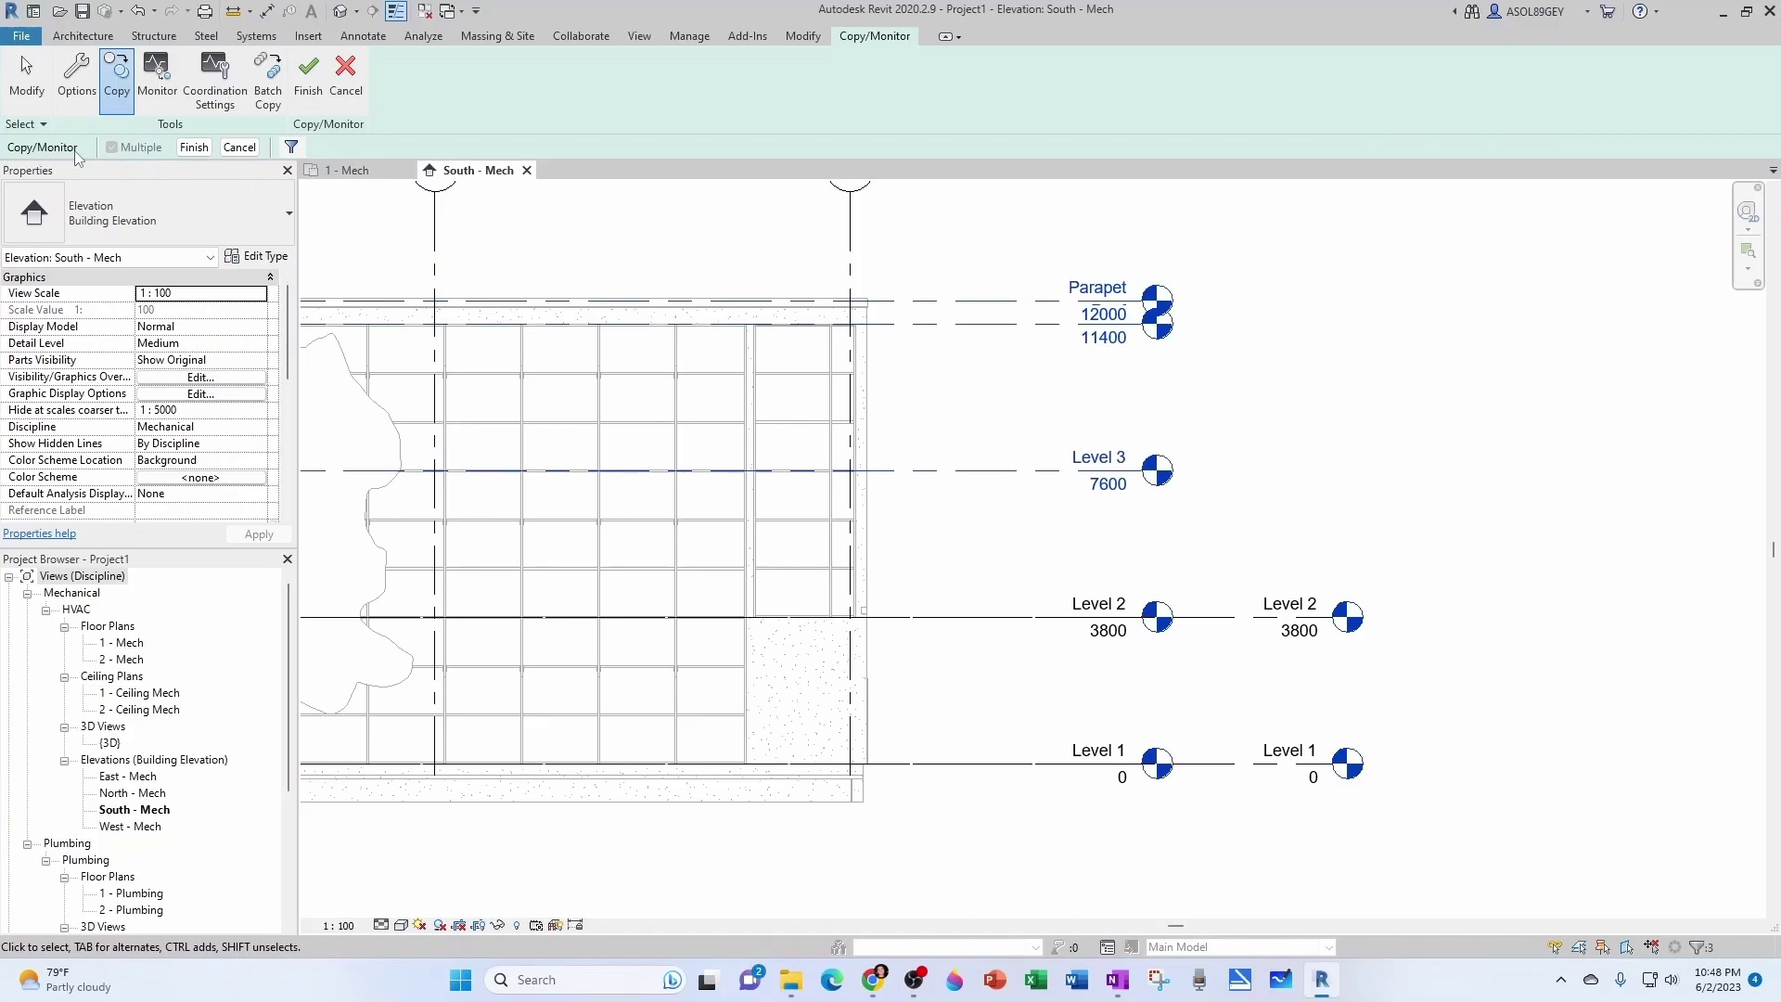
left_click(194, 148)
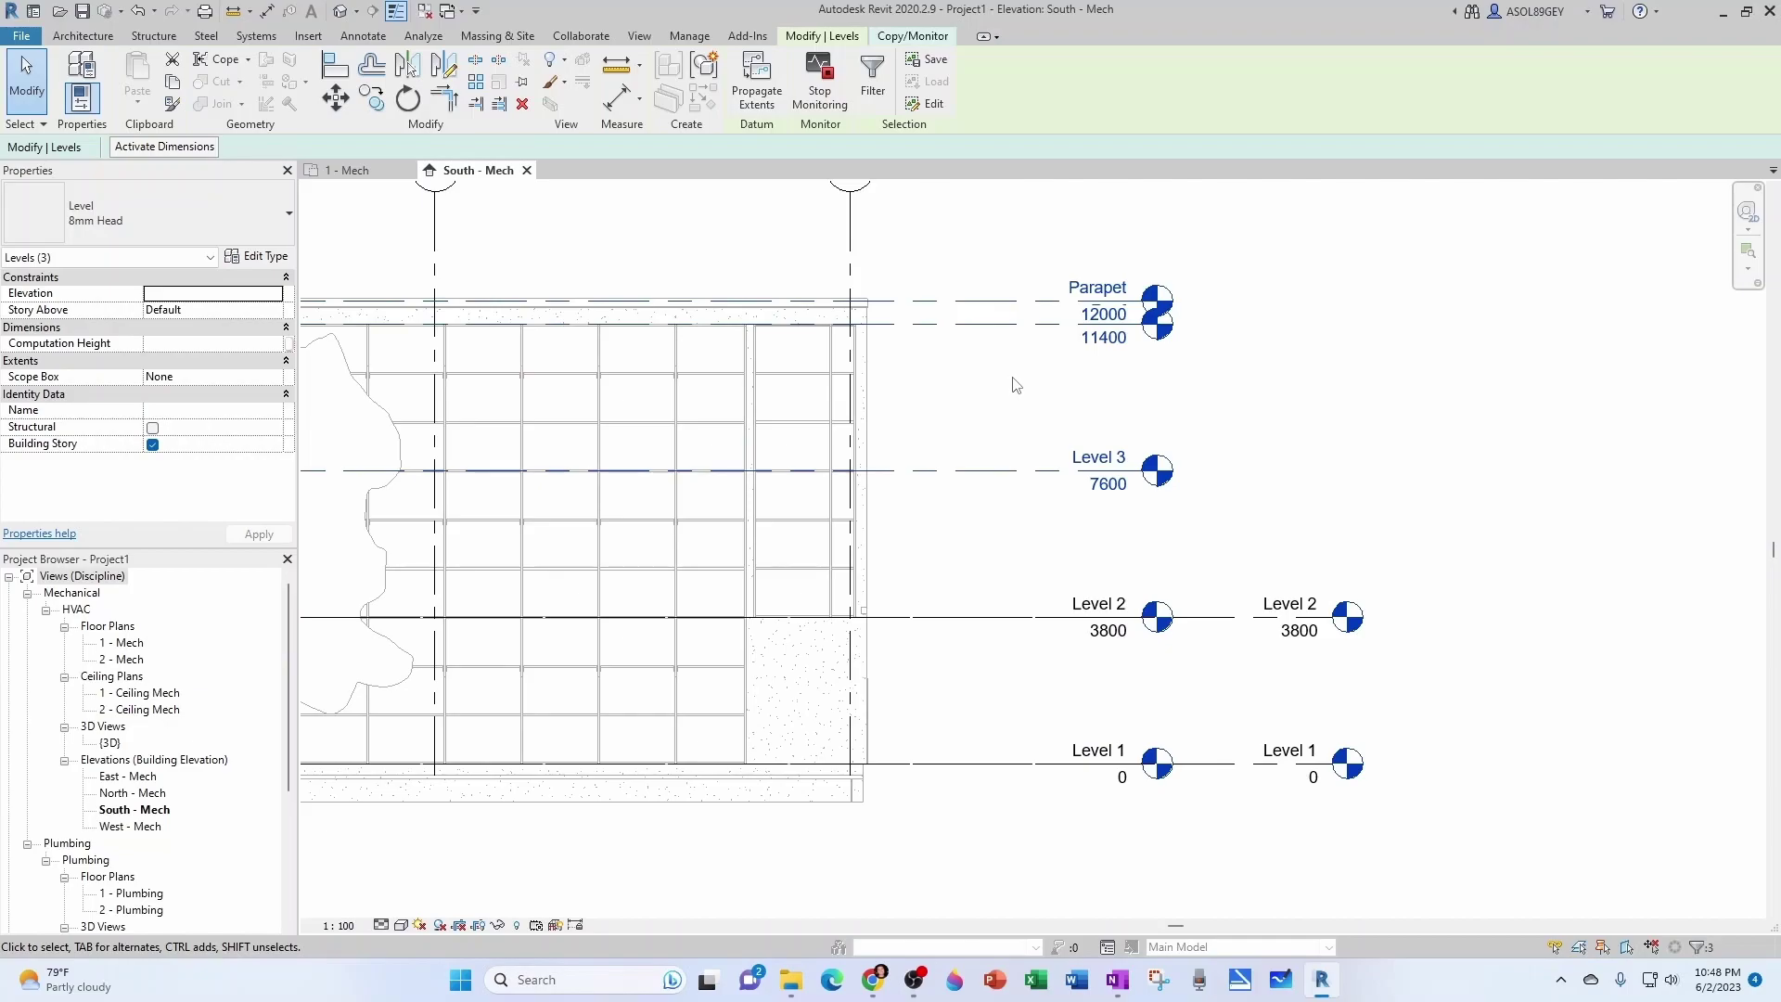
Examine the monitor symbols on the copied upper levels and compare them with Level 1 and Level 2
scroll(1011, 396, "down", 4)
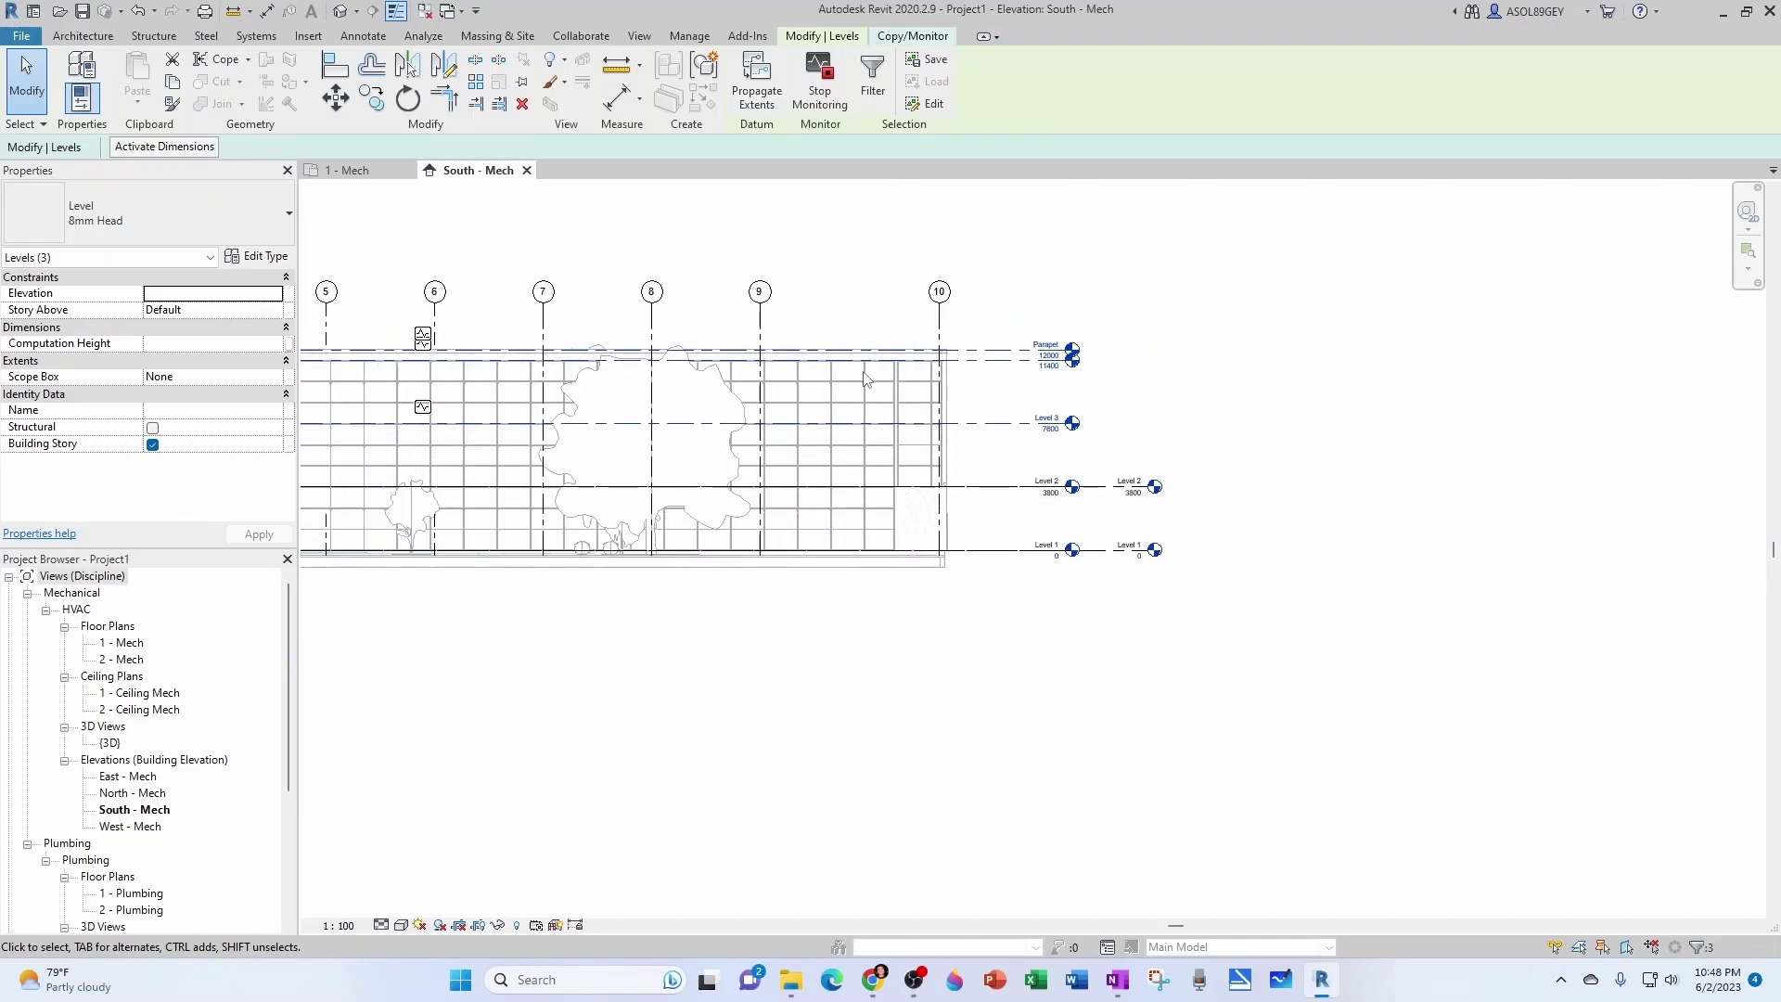
scroll(534, 455, "up", 5)
scroll(534, 453, "up", 3)
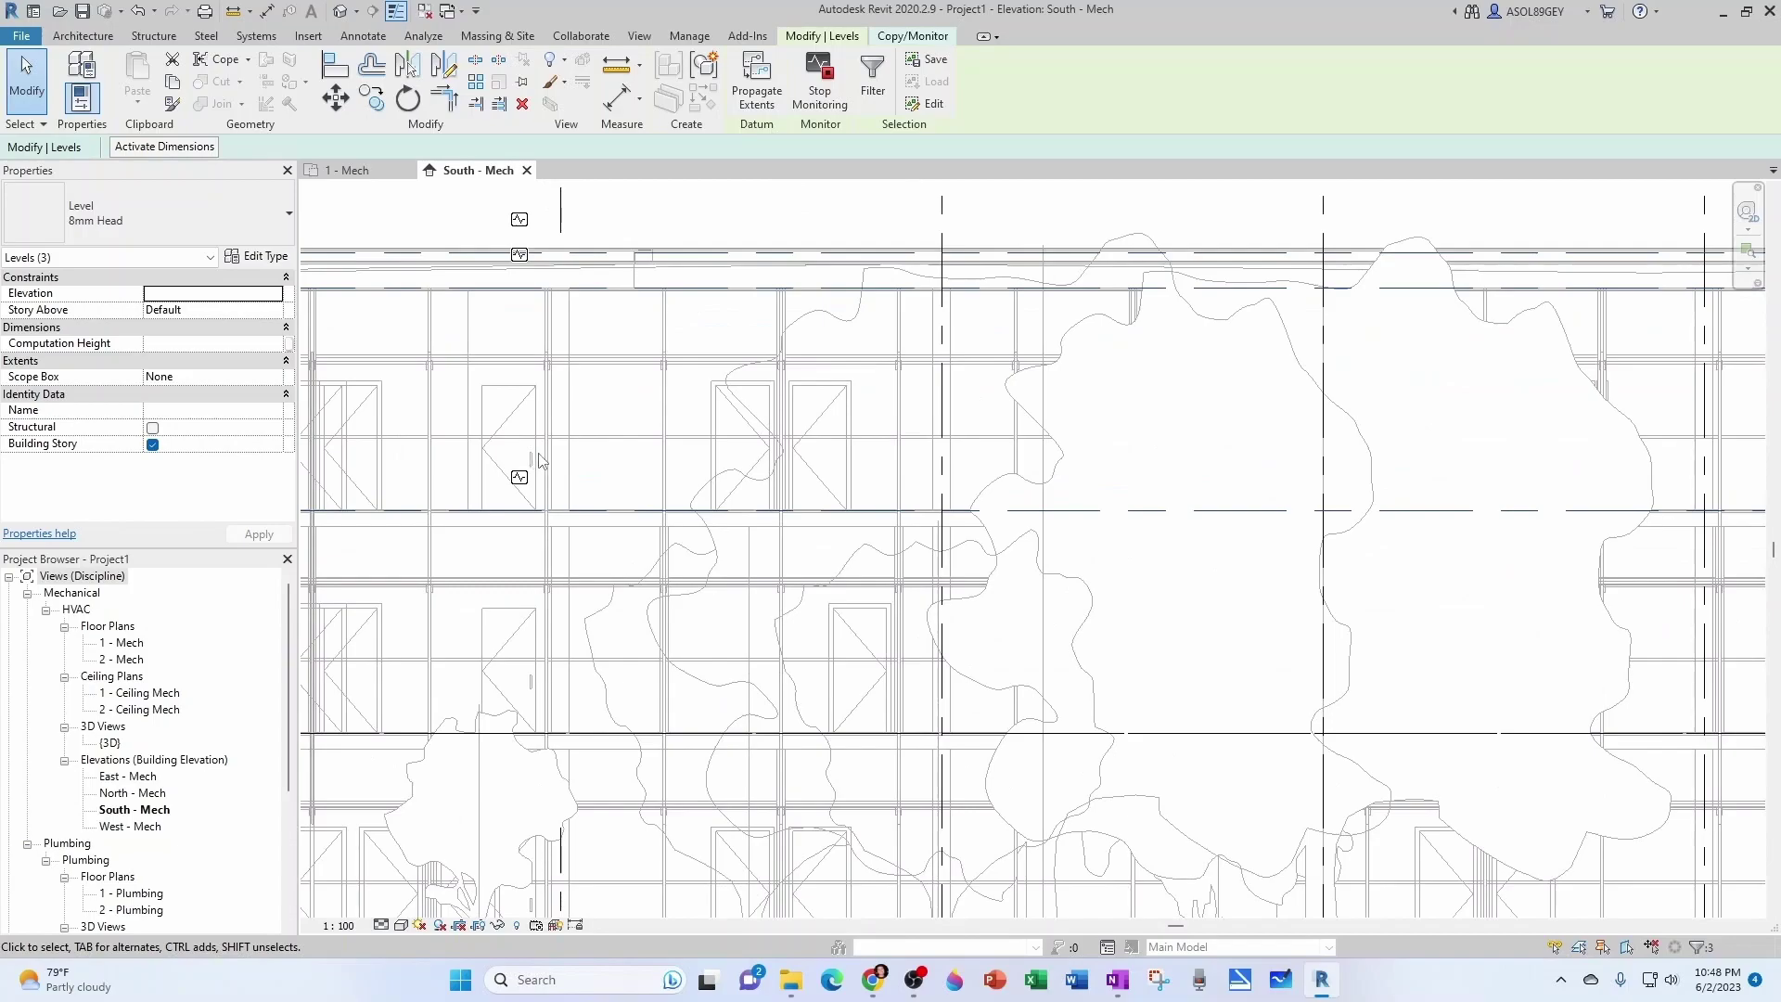
scroll(522, 306, "down", 3)
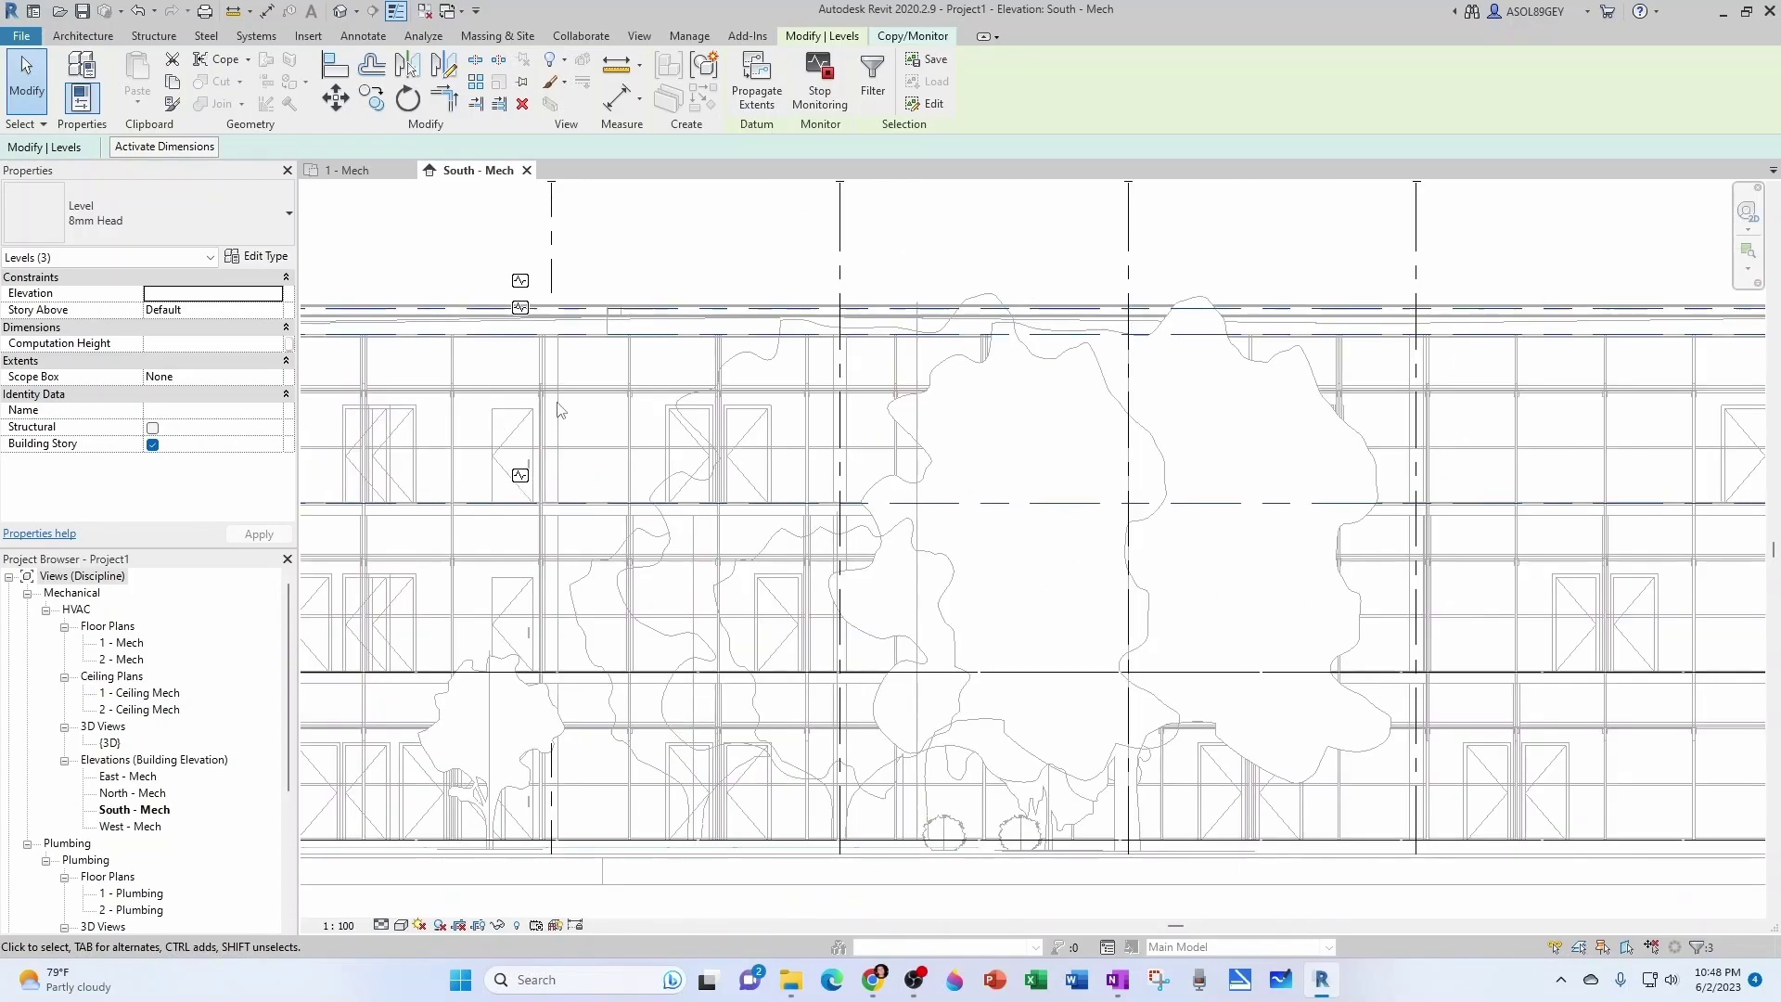
scroll(526, 304, "down", 1)
scroll(524, 305, "down", 2)
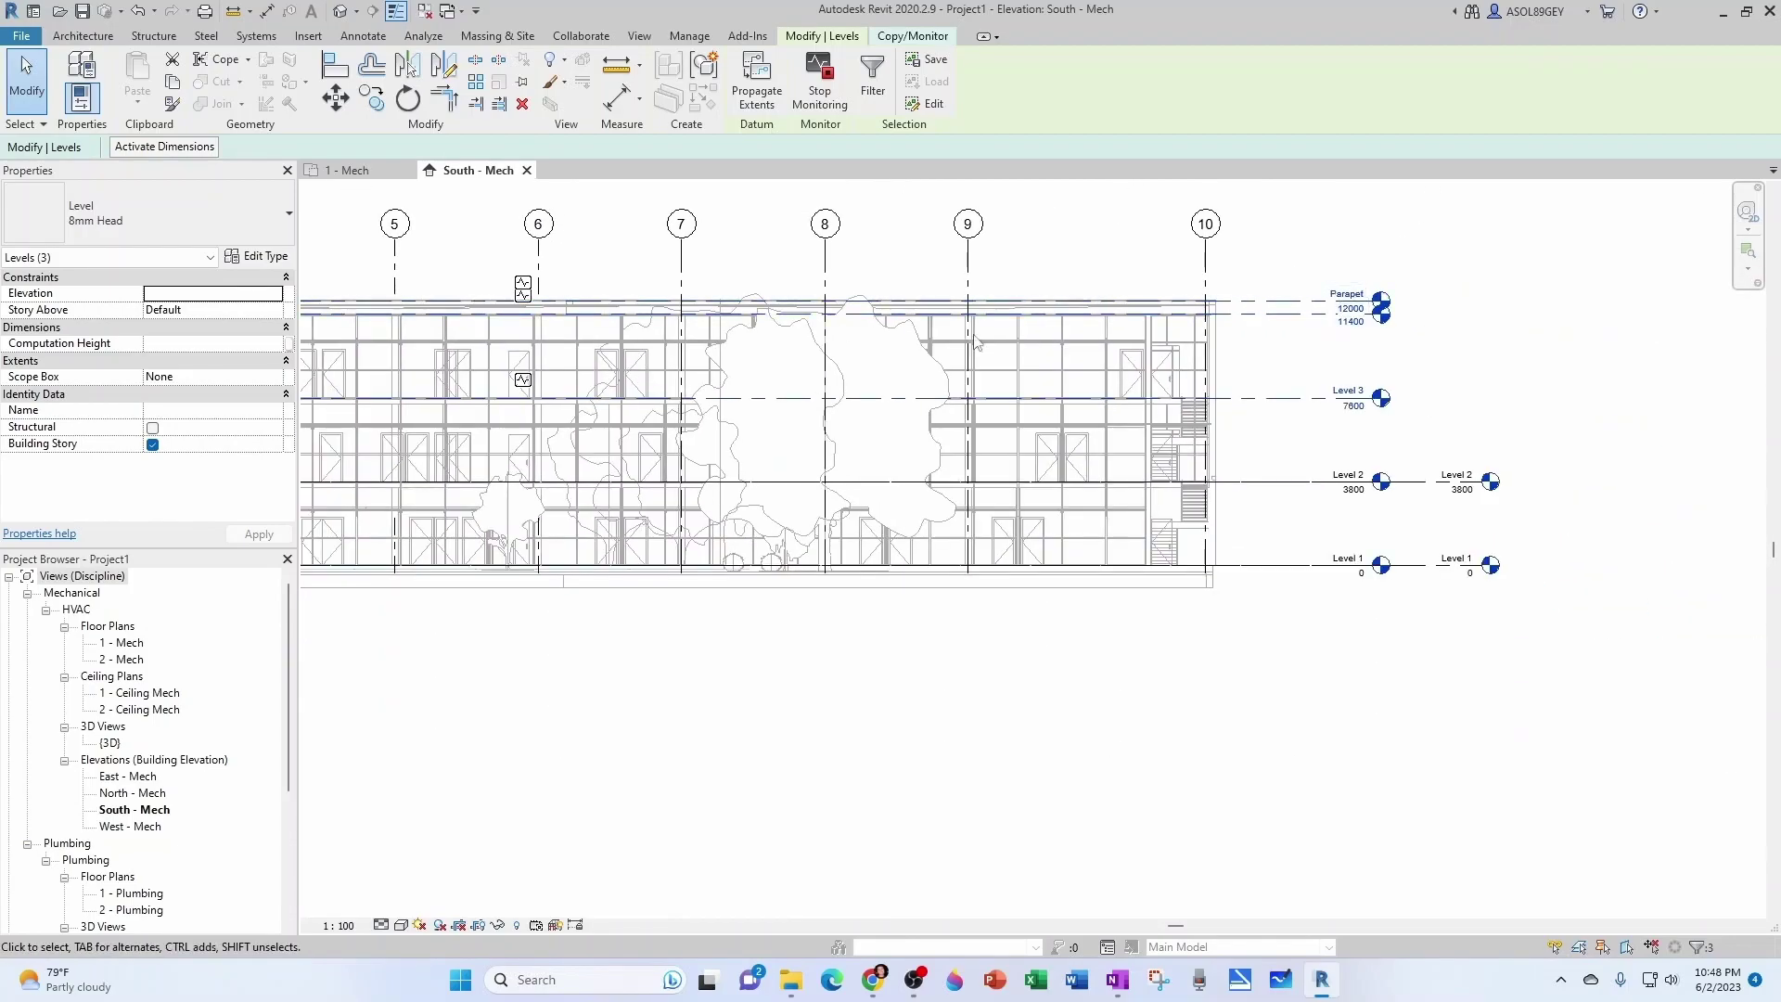
scroll(1134, 362, "up", 3)
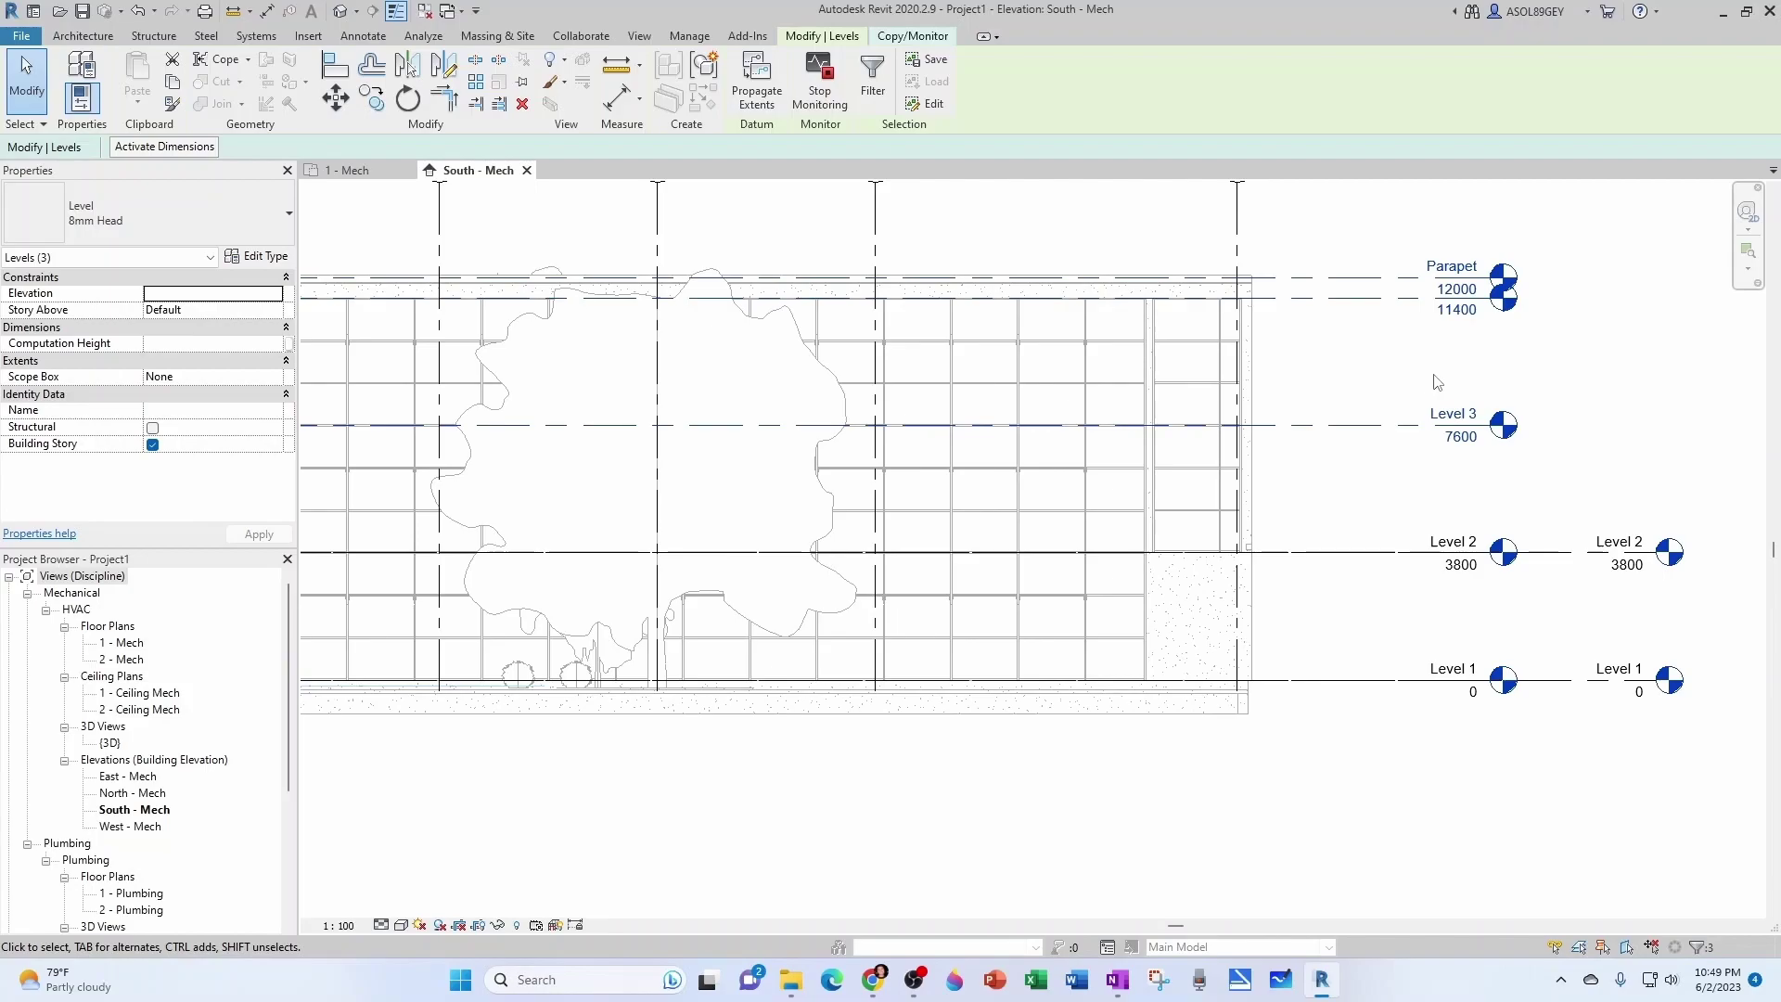
scroll(1422, 380, "down", 2)
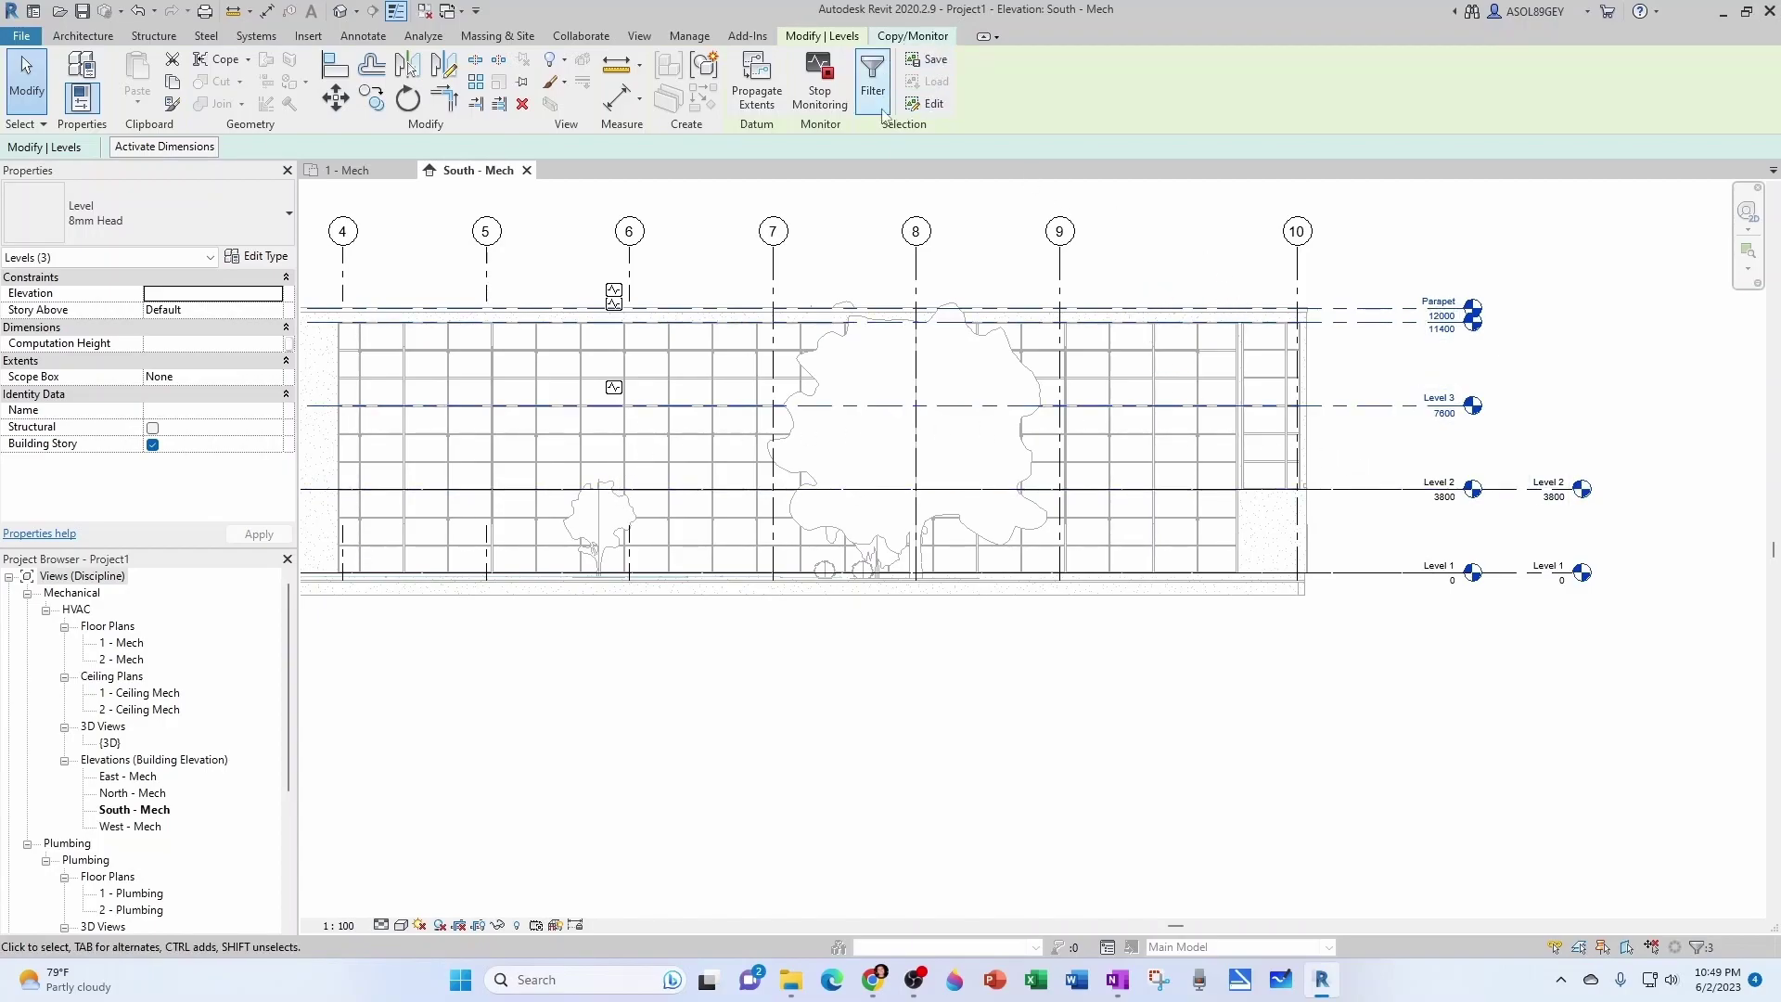
Monitor the project's Level 1 against the linked model's Level 1 and check its monitor symbol
left_click(904, 37)
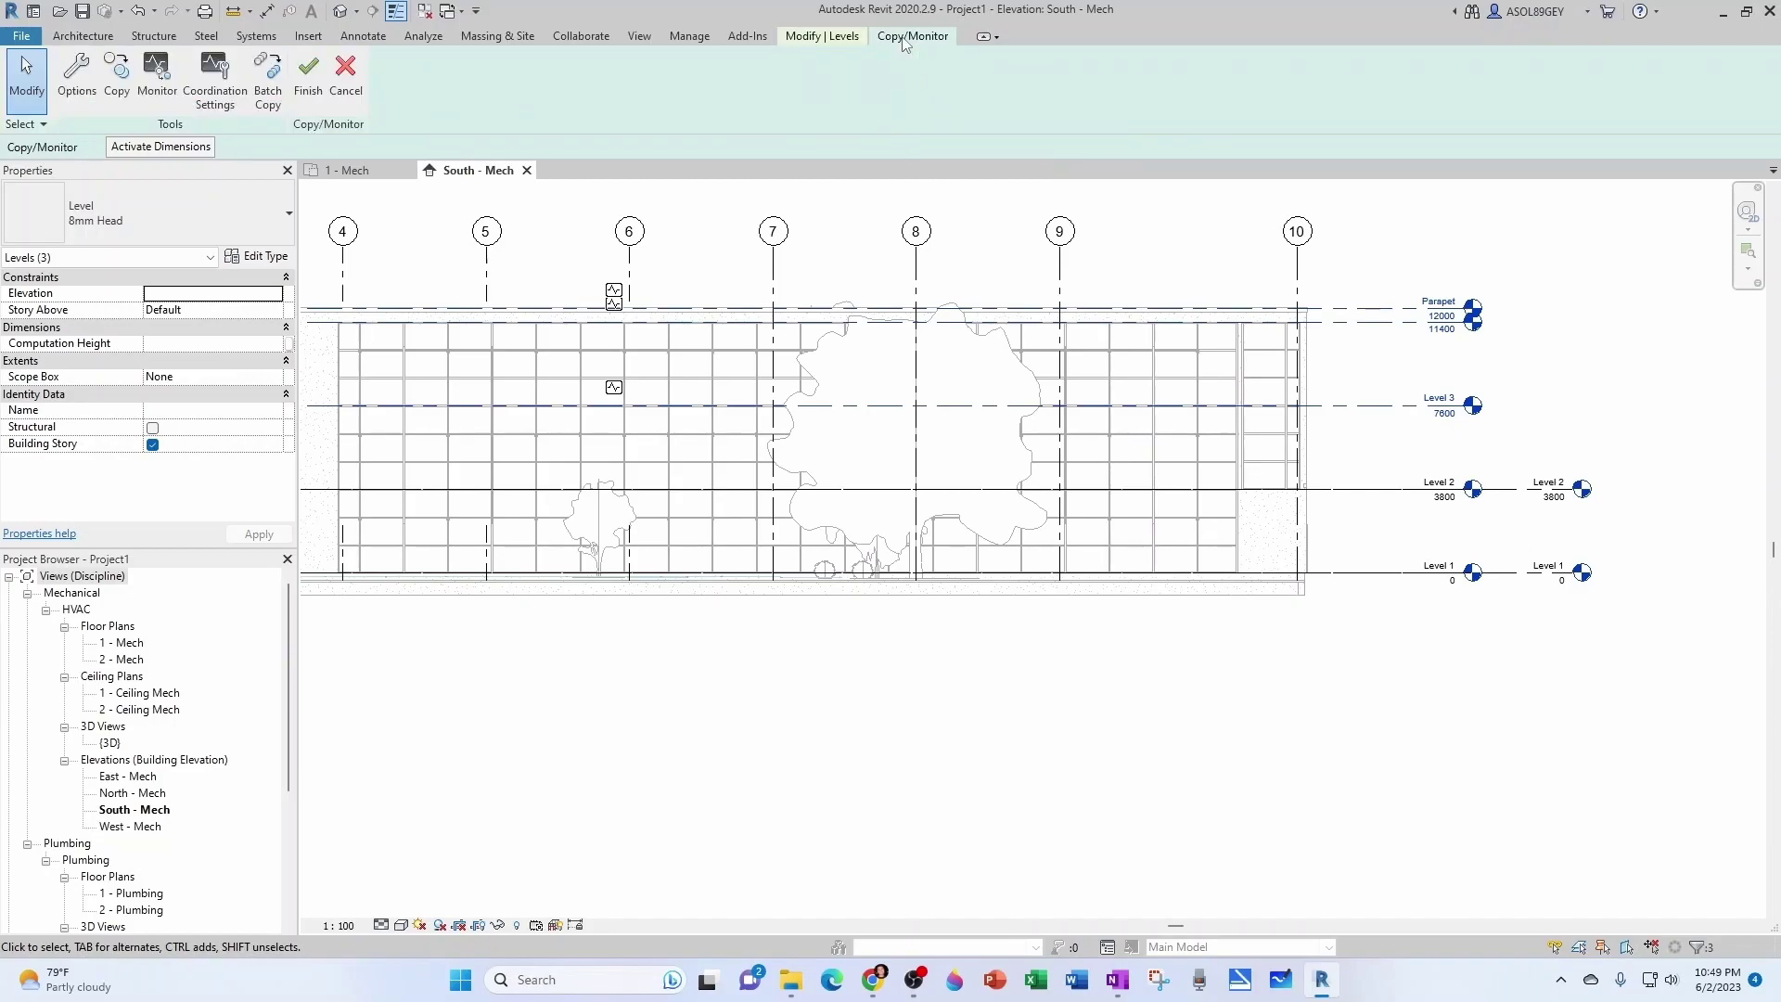
left_click(156, 76)
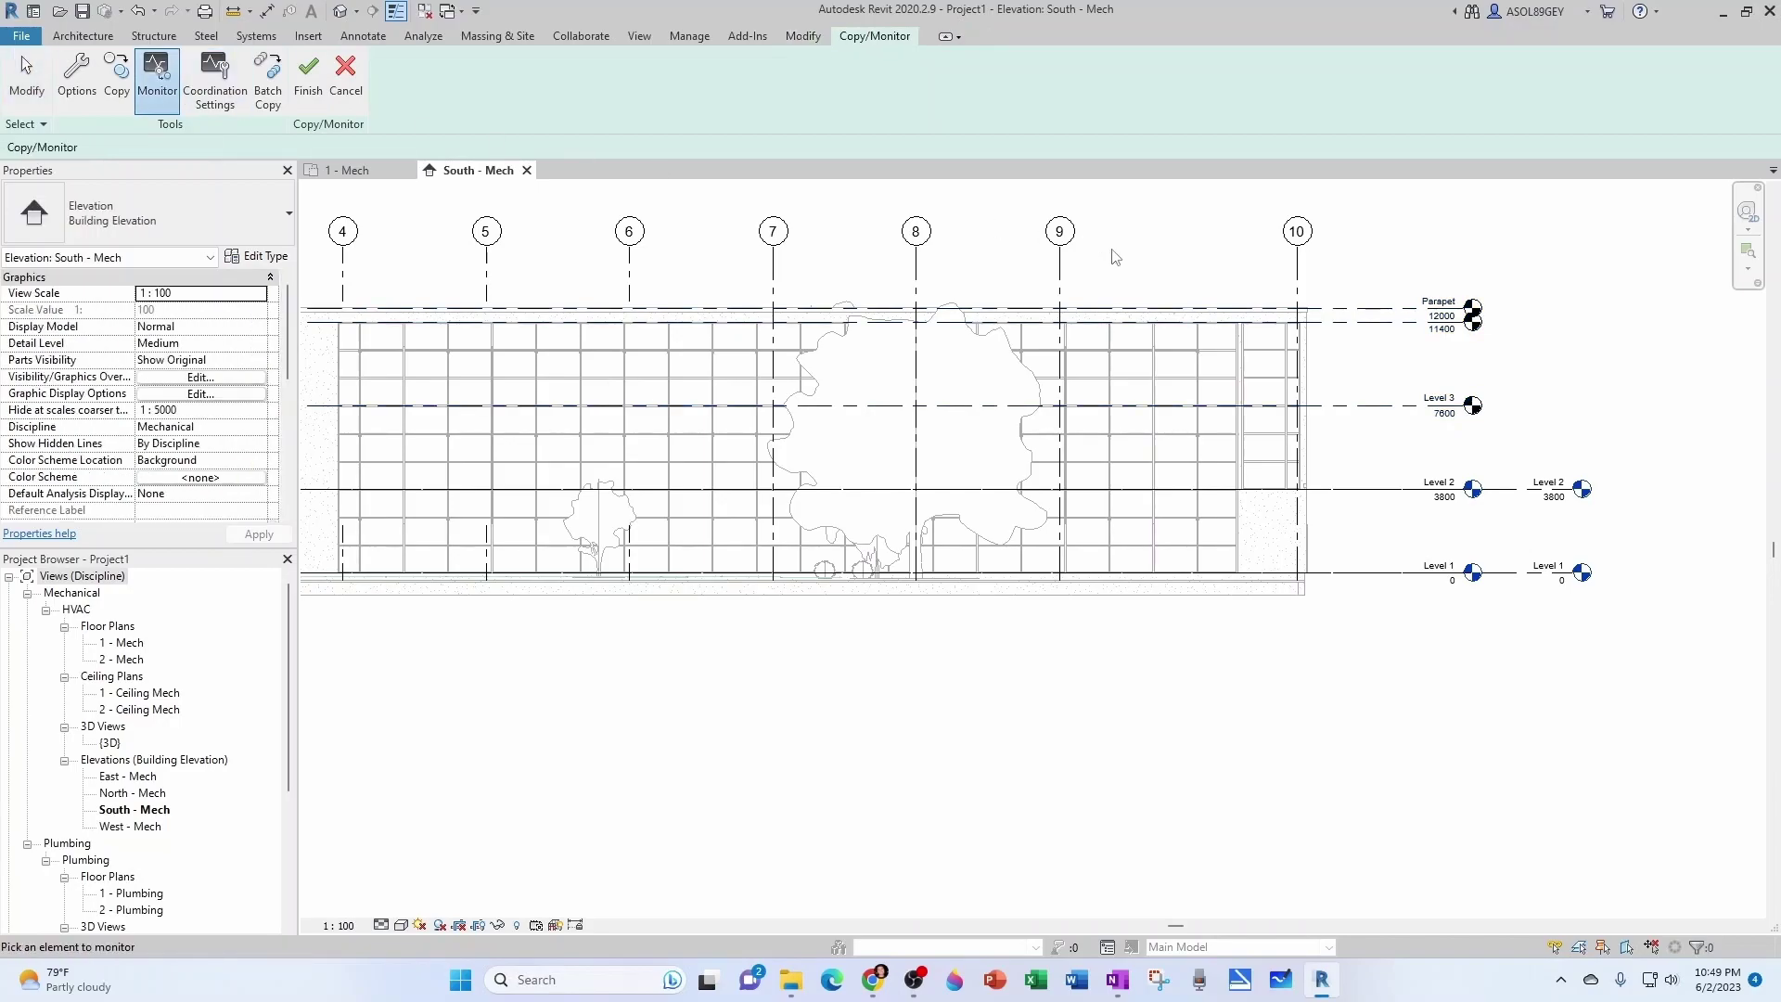
scroll(1516, 570, "up", 5)
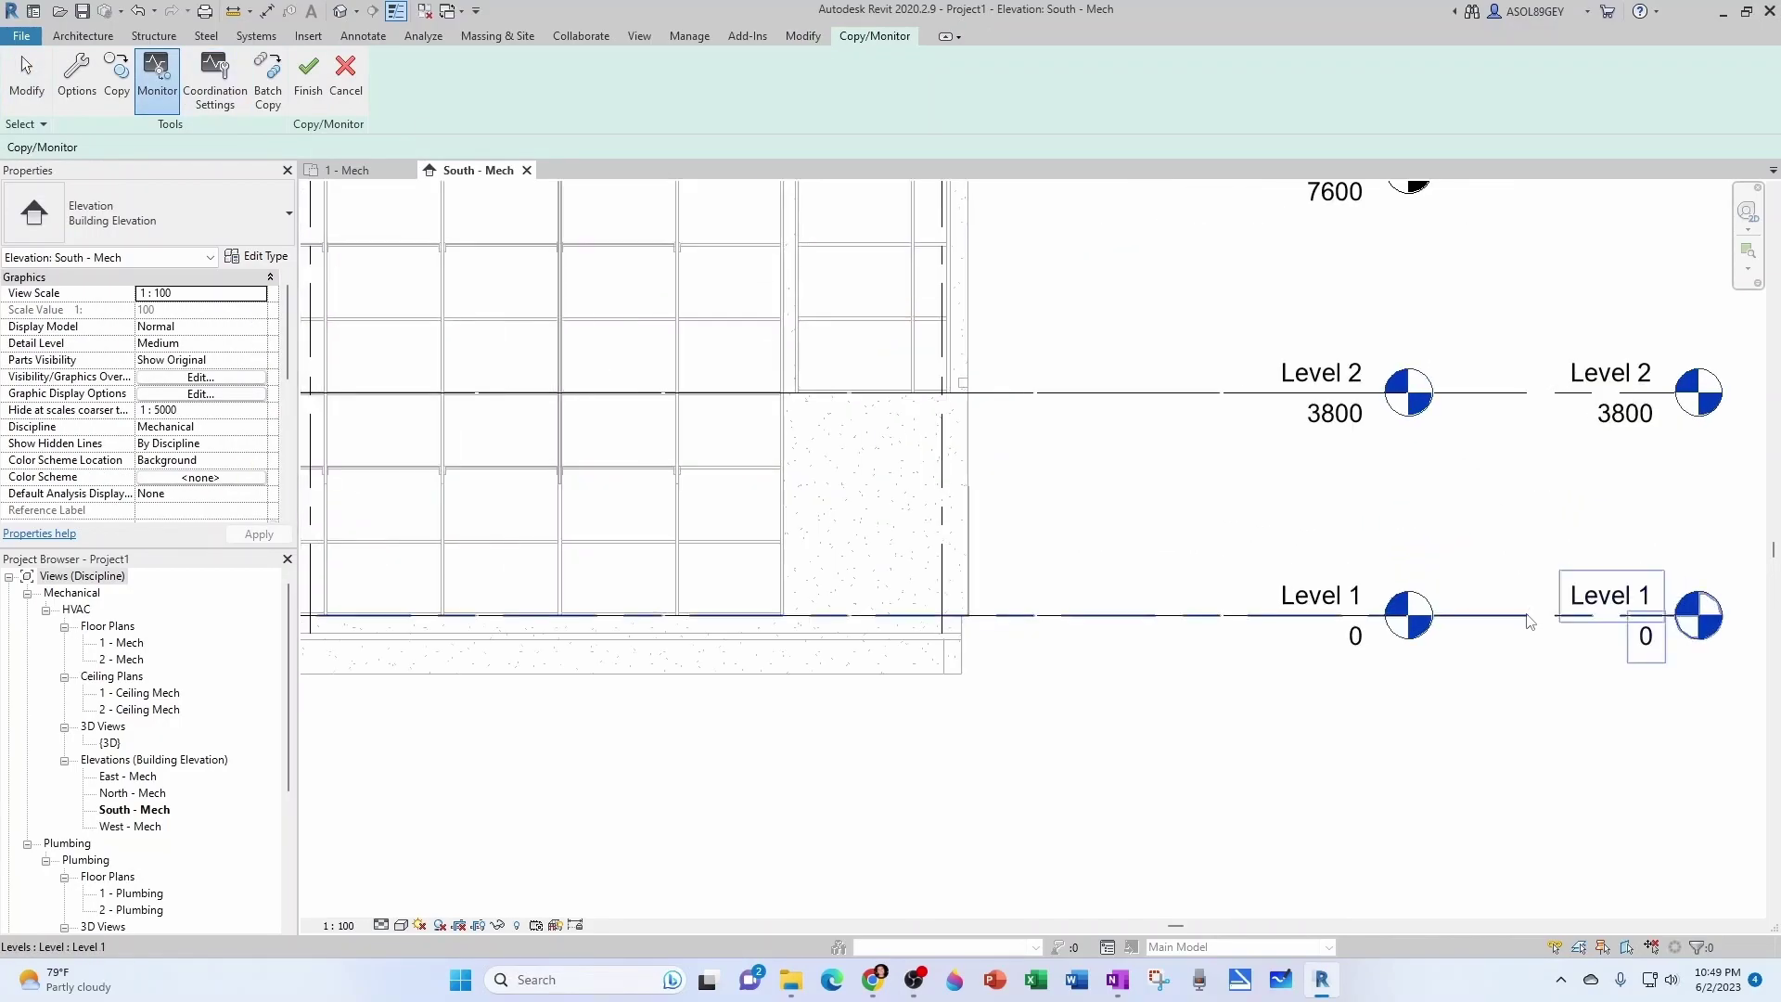
left_click(1162, 617)
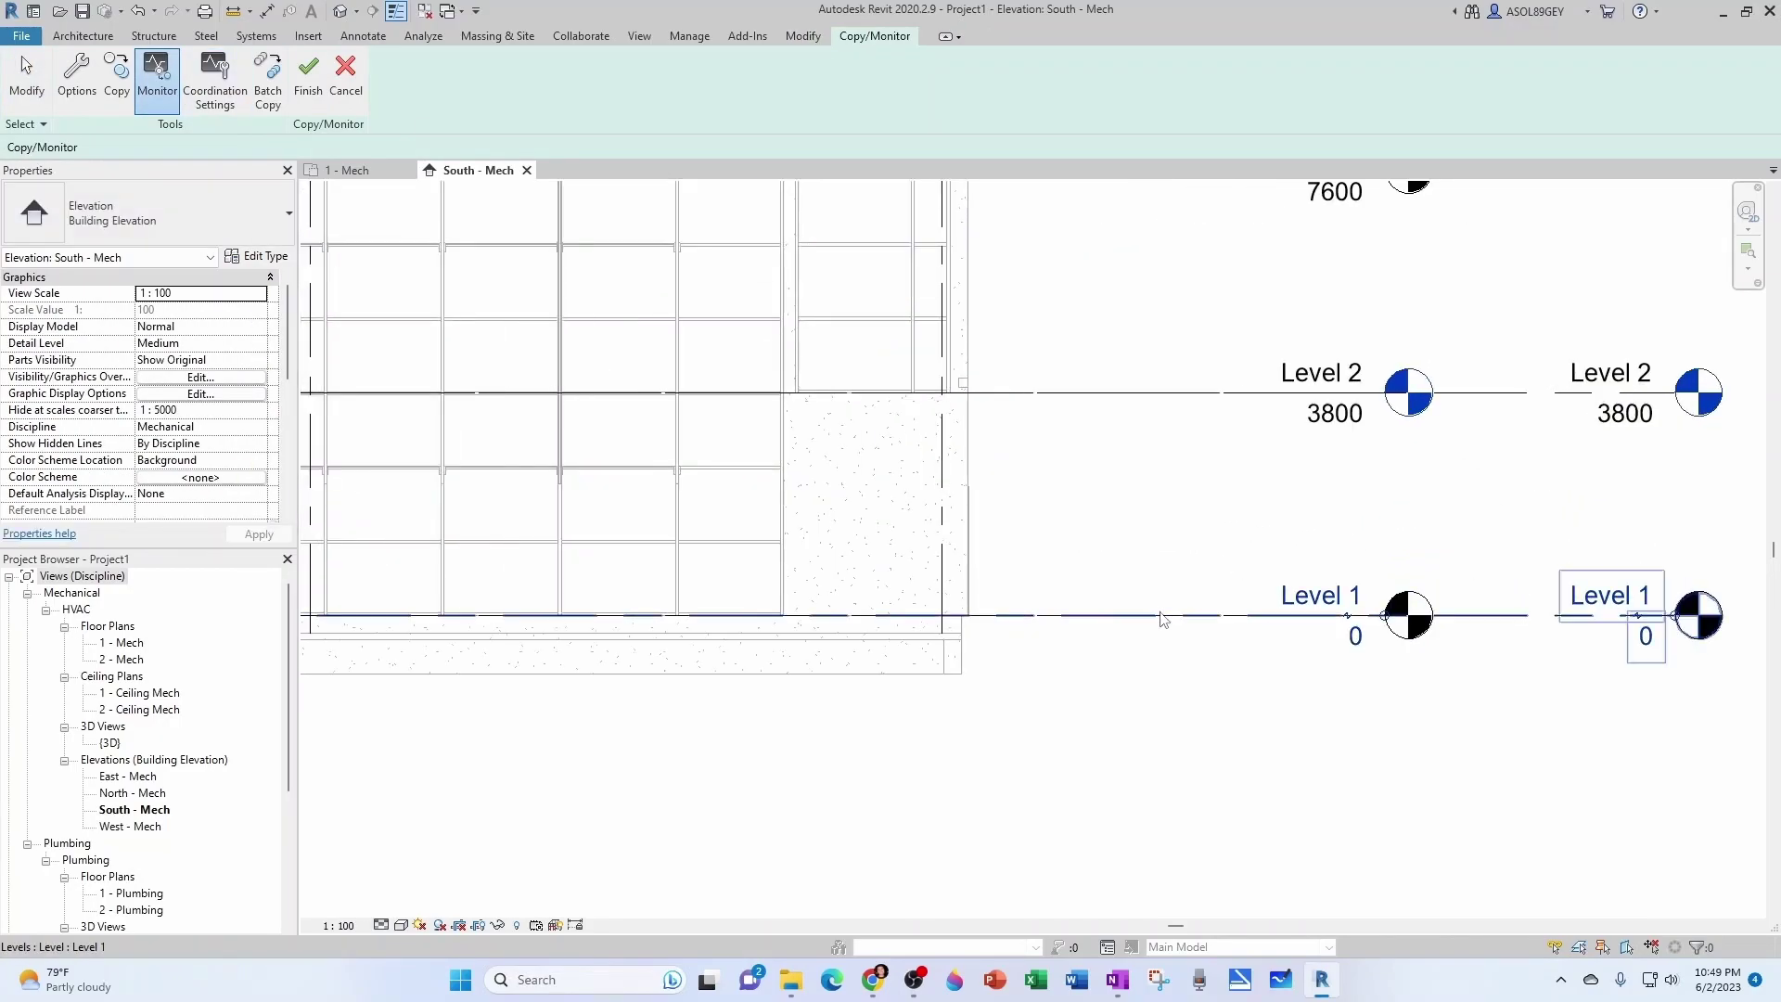
scroll(1245, 536, "down", 5)
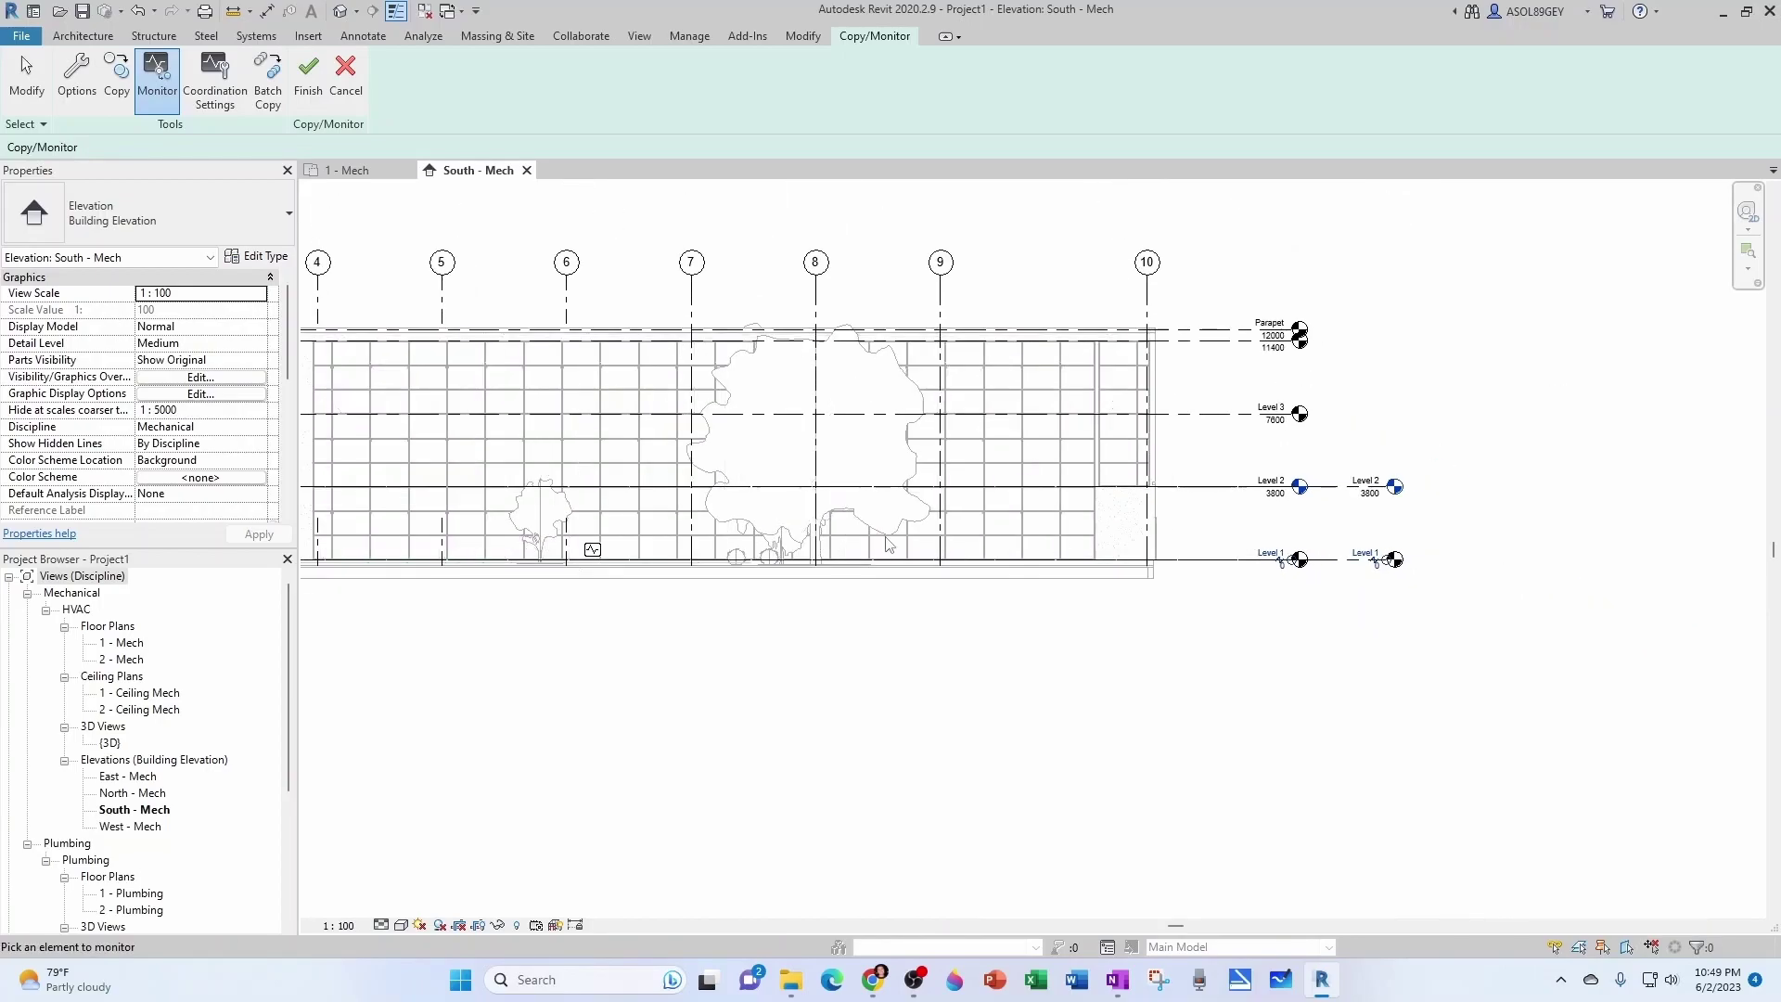
scroll(596, 555, "up", 1)
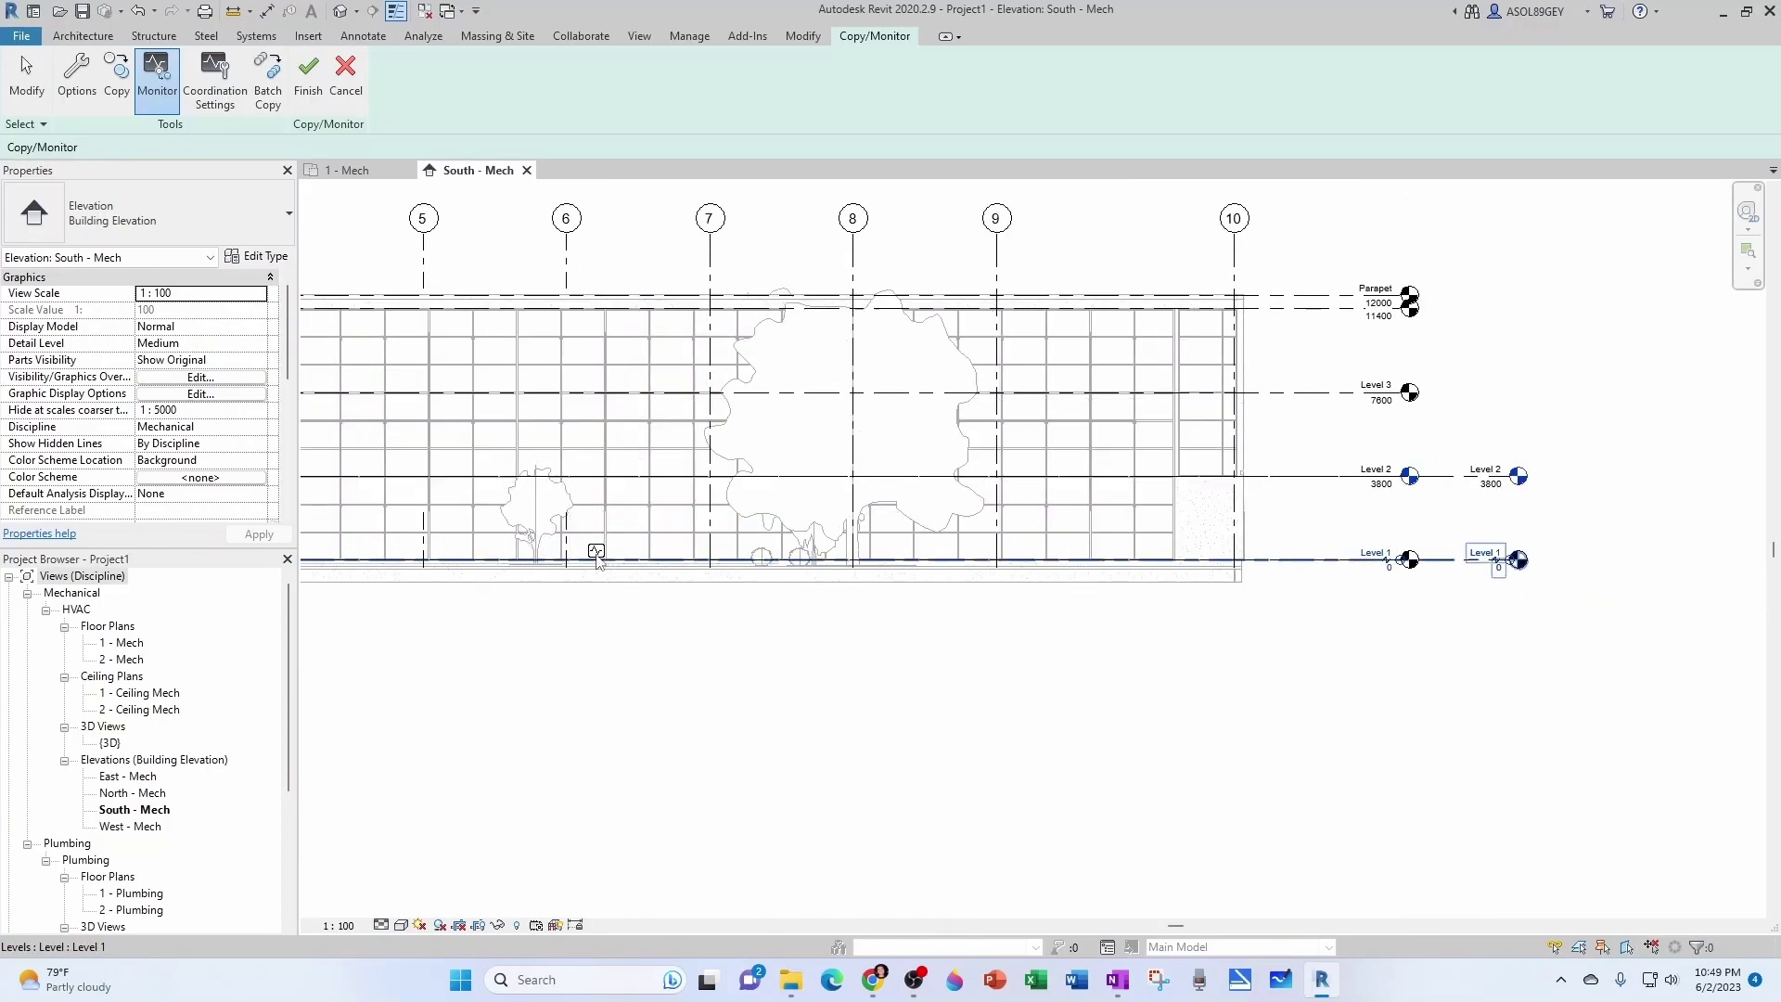
Monitor the project's Level 2 against the linked model's Level 2 and leave the Monitor tool
scroll(1401, 505, "up", 4)
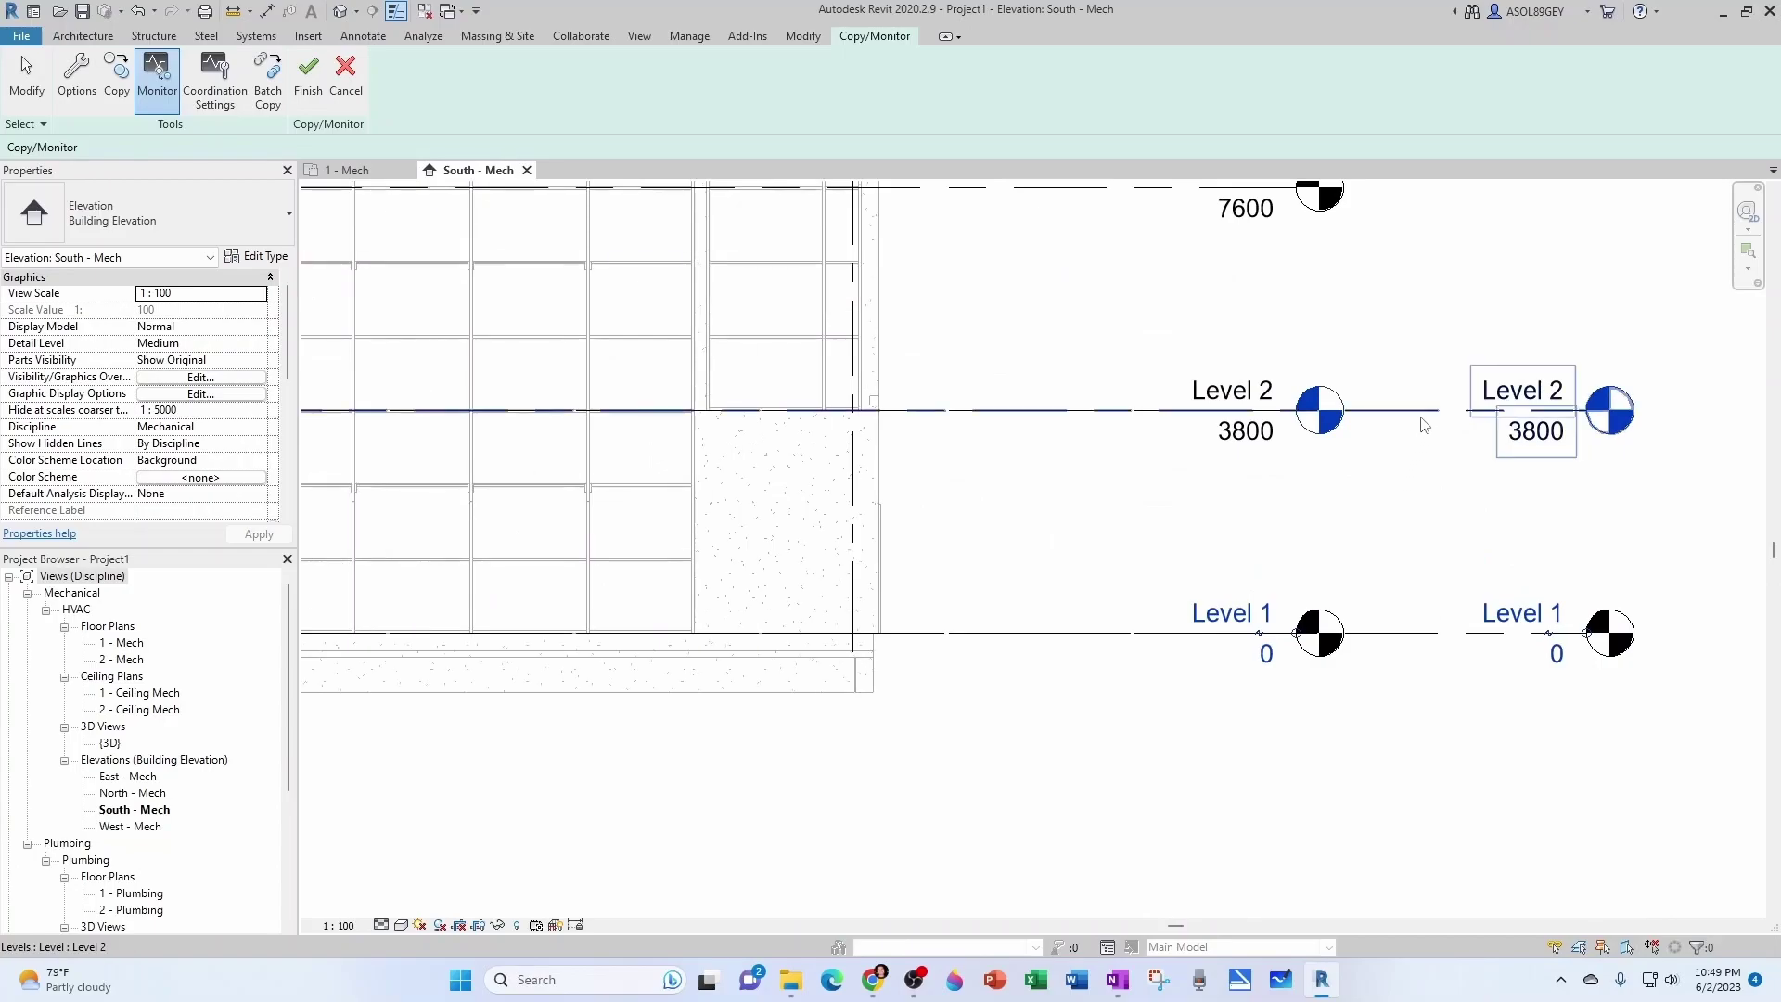
left_click(1423, 425)
left_click(1074, 431)
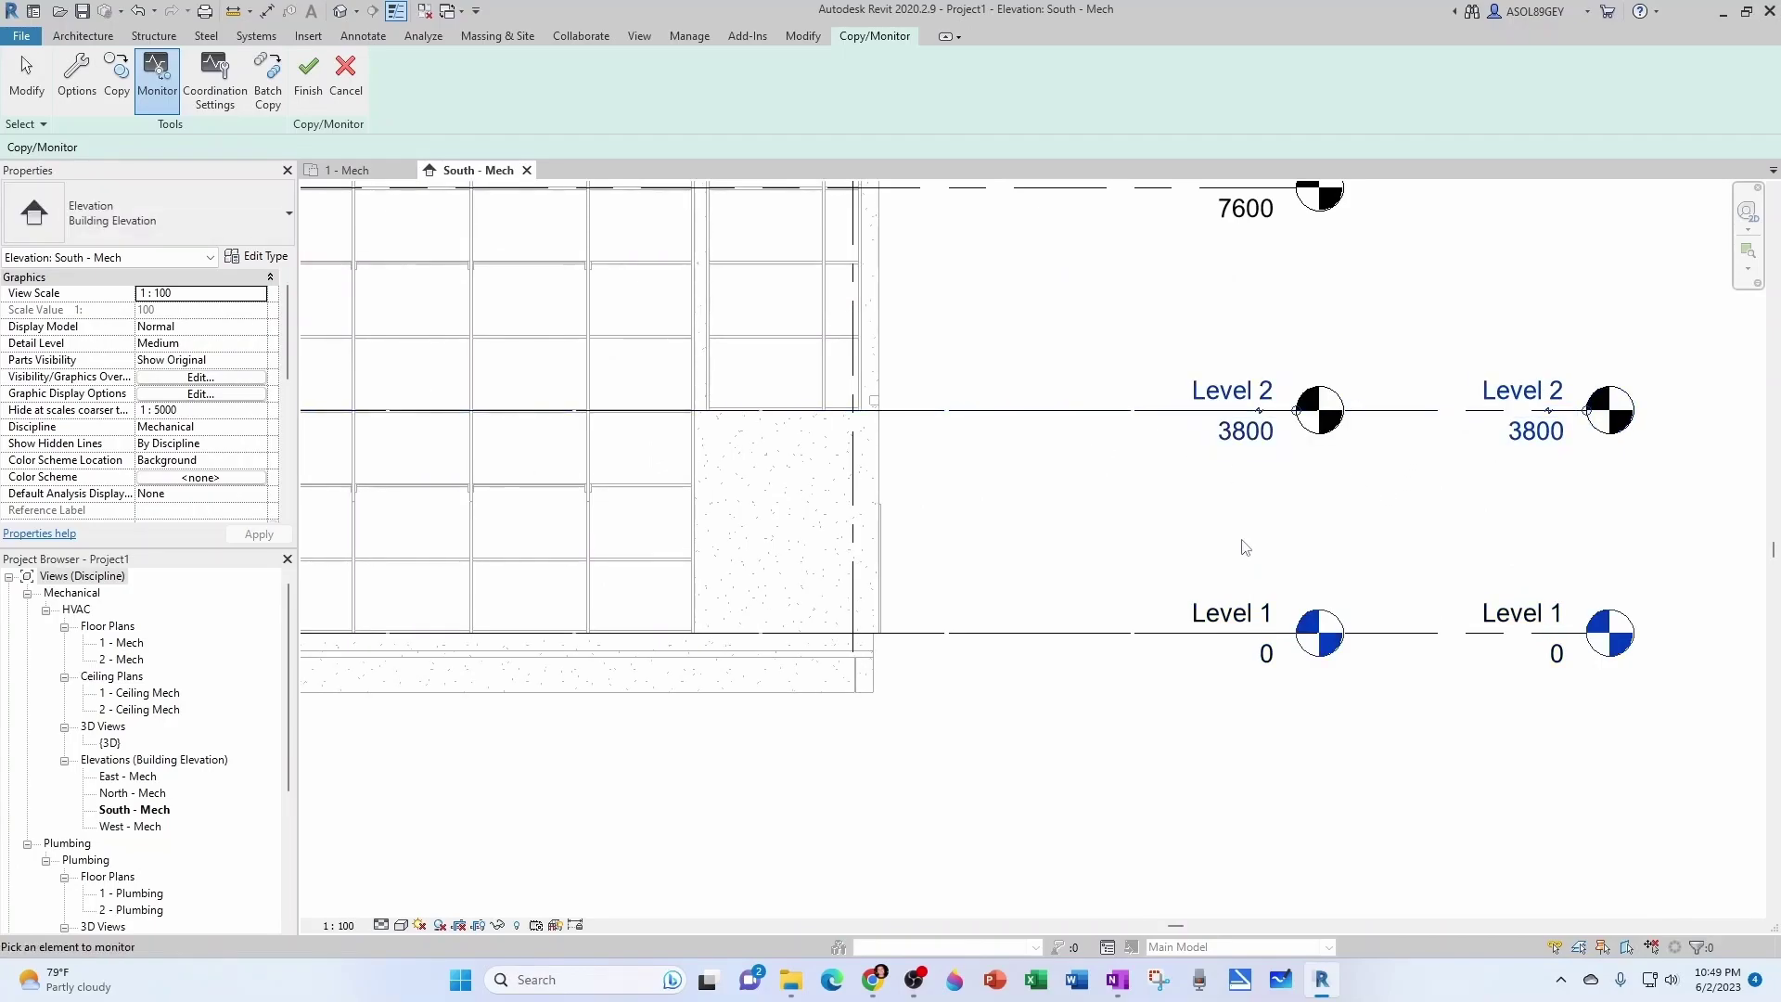
scroll(863, 498, "down", 4)
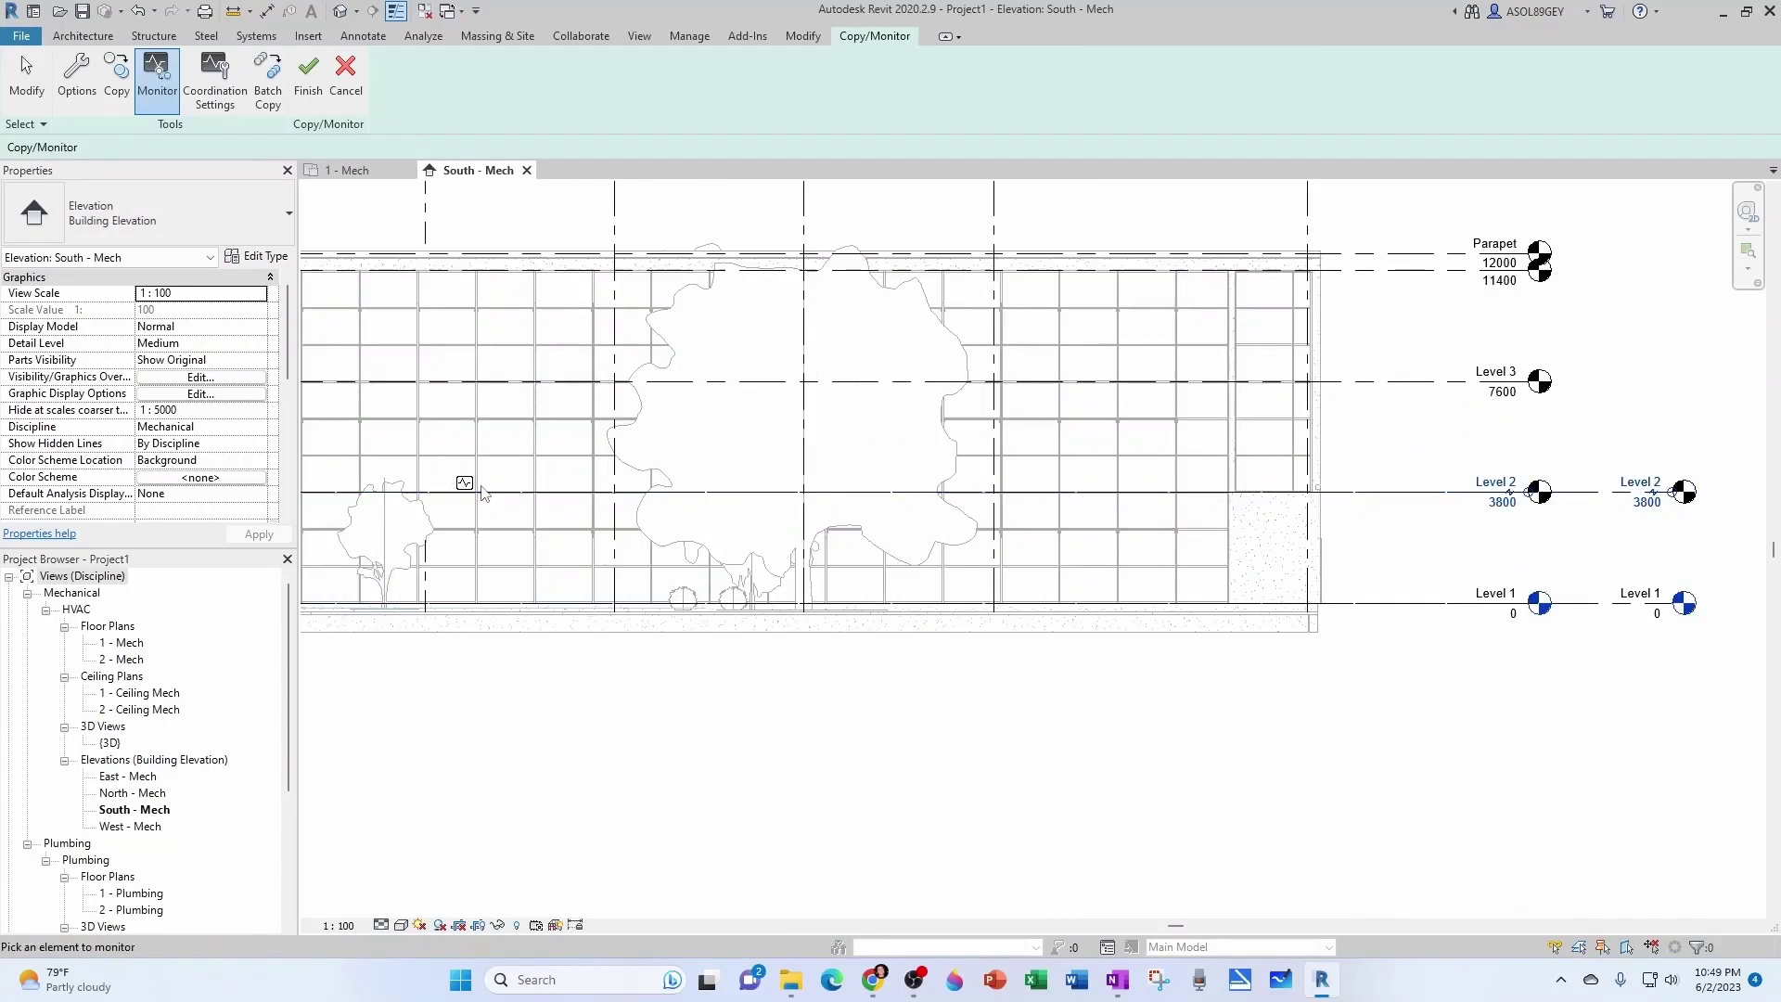
key("Escape")
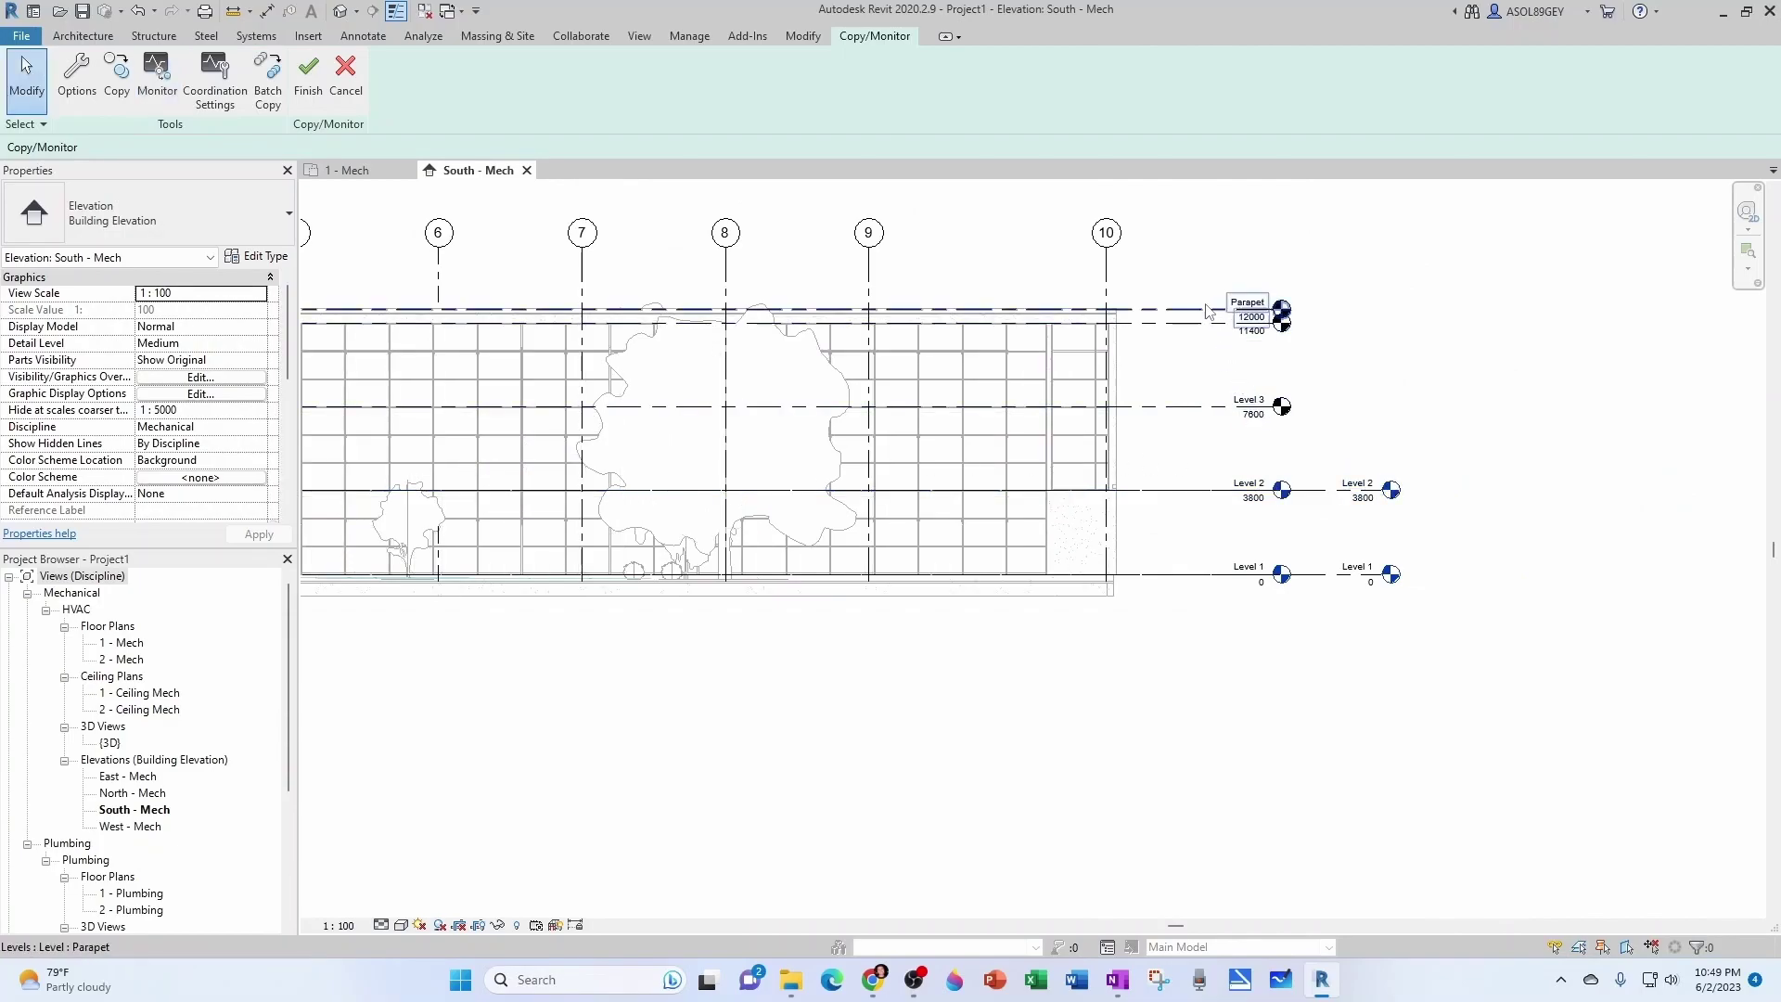
Extend the copied Parapet, Roof and Level 3 lines together until their heads line up with the project's Level 1 and Level 2 heads
left_click(1280, 310)
scroll(1280, 319, "up", 1)
left_click_drag(1280, 319, 1426, 306)
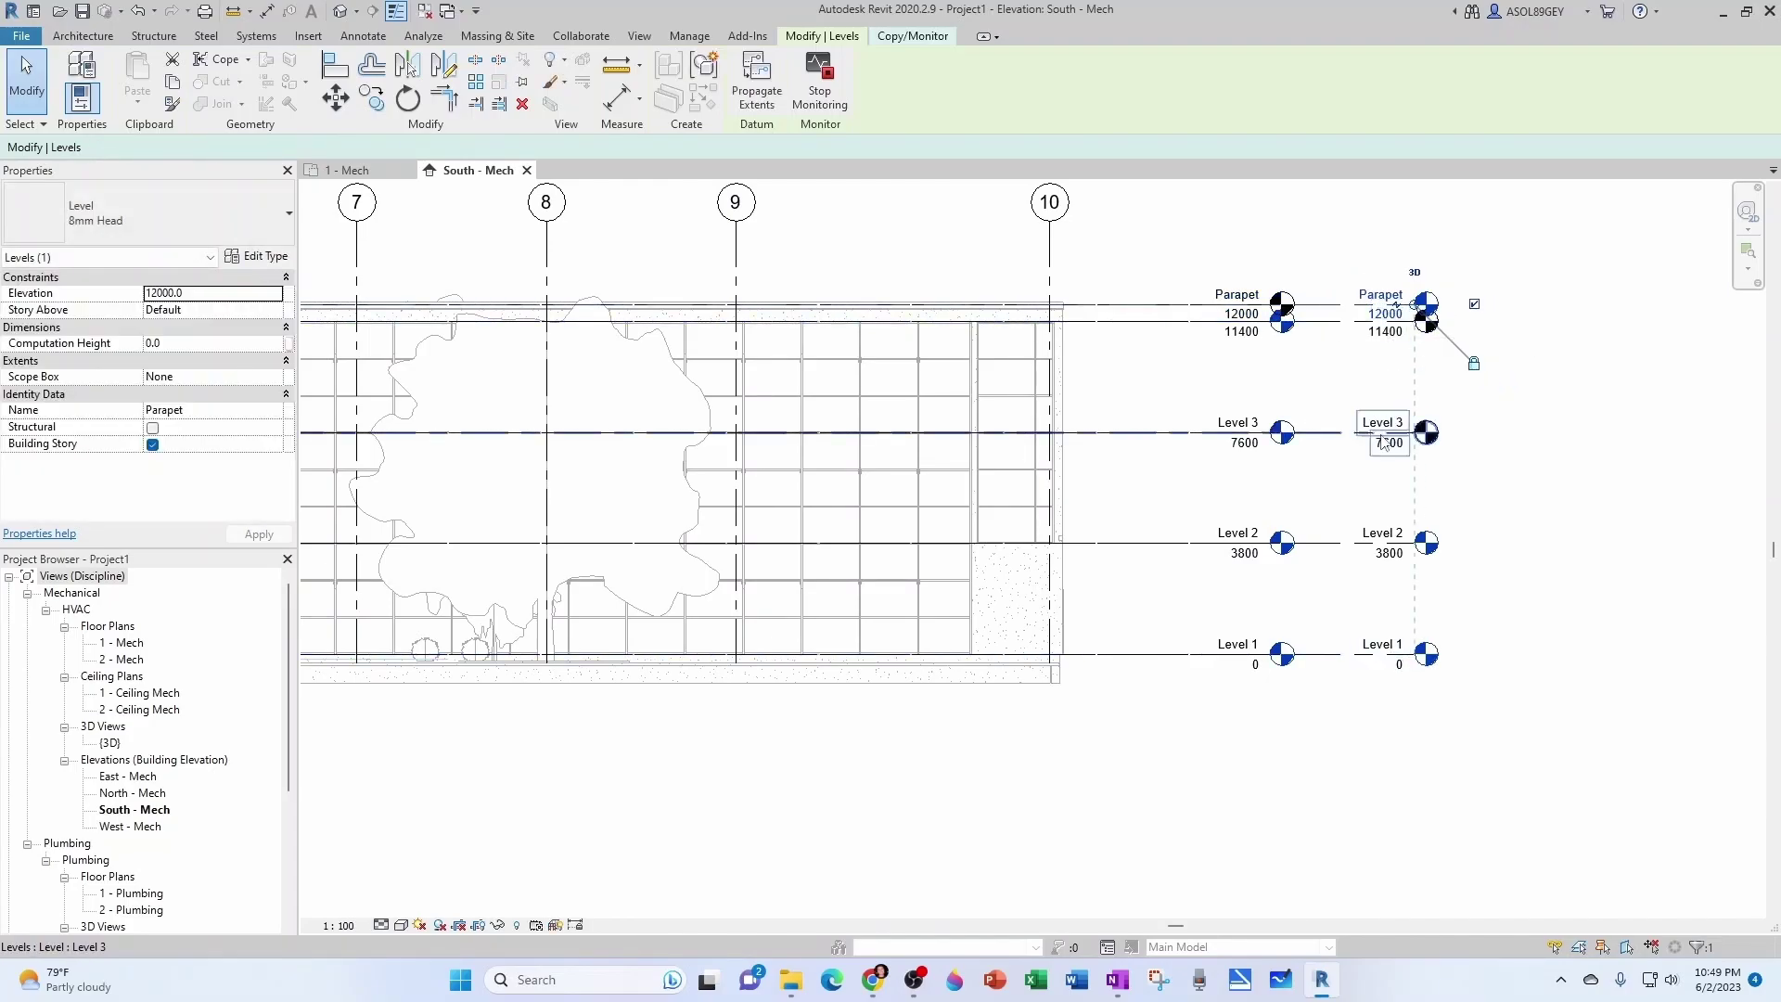
scroll(1382, 320, "up", 3)
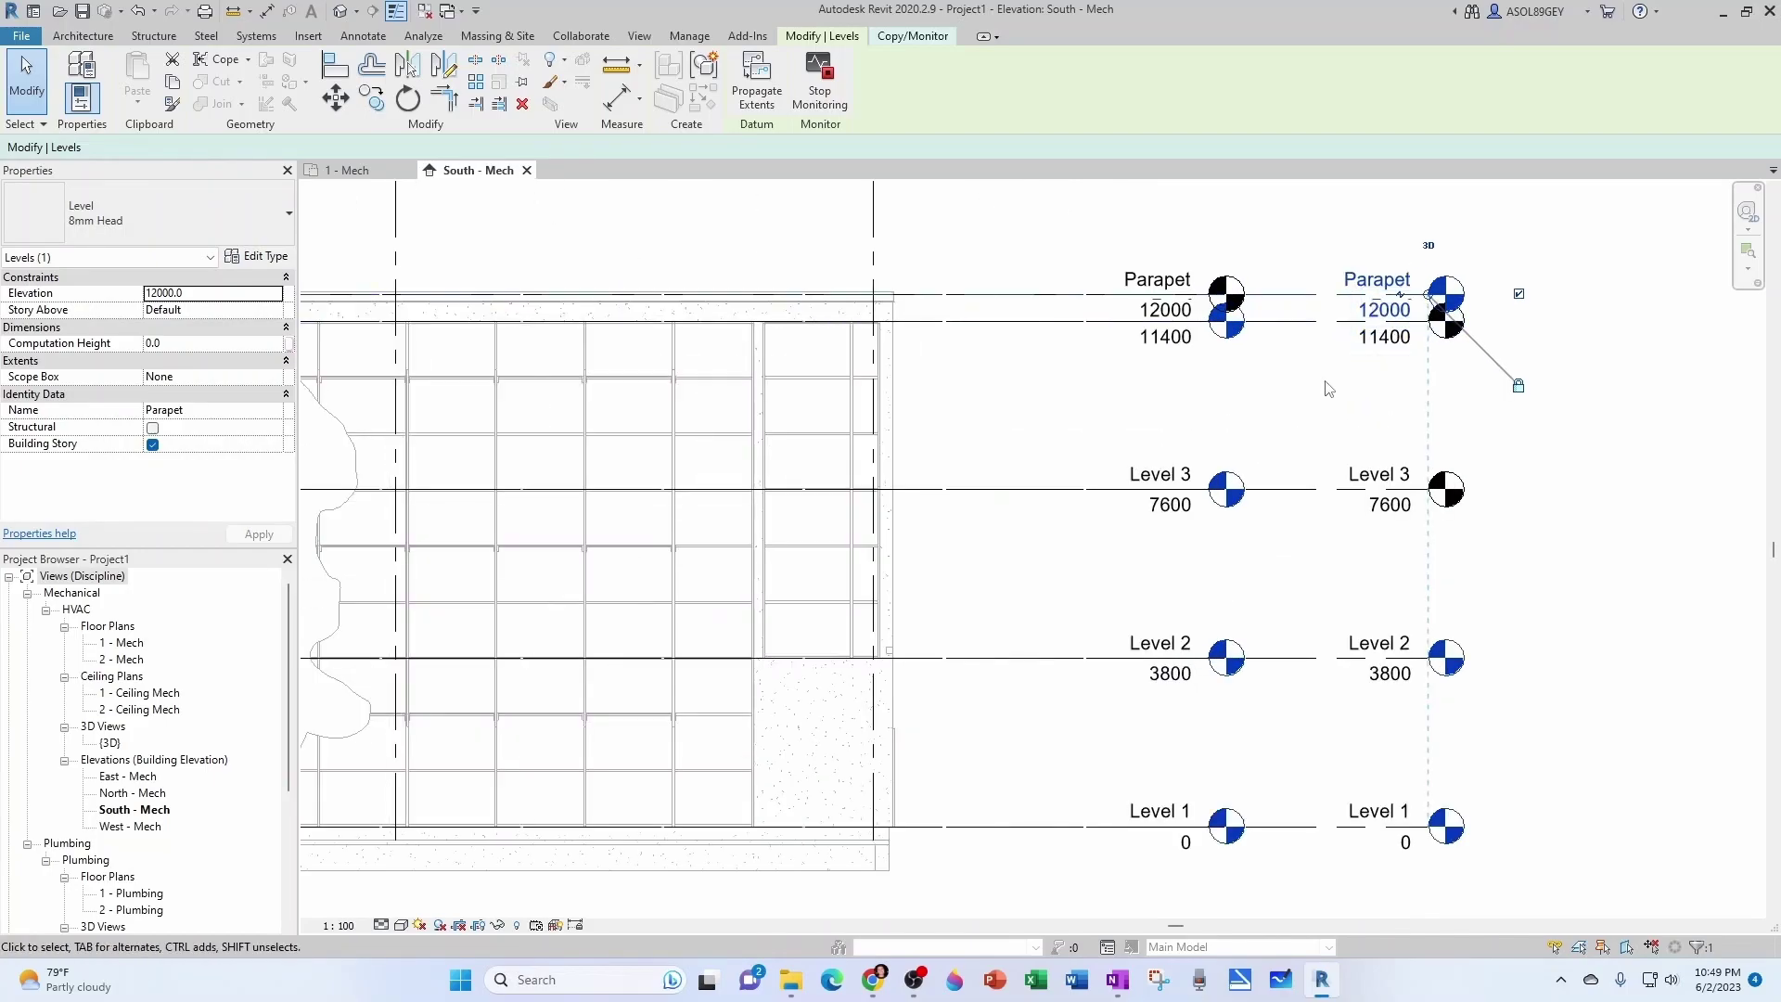
key("Escape")
Add an elbow to the project's Parapet level and raise its head clear of the Roof level head
left_click(1317, 304)
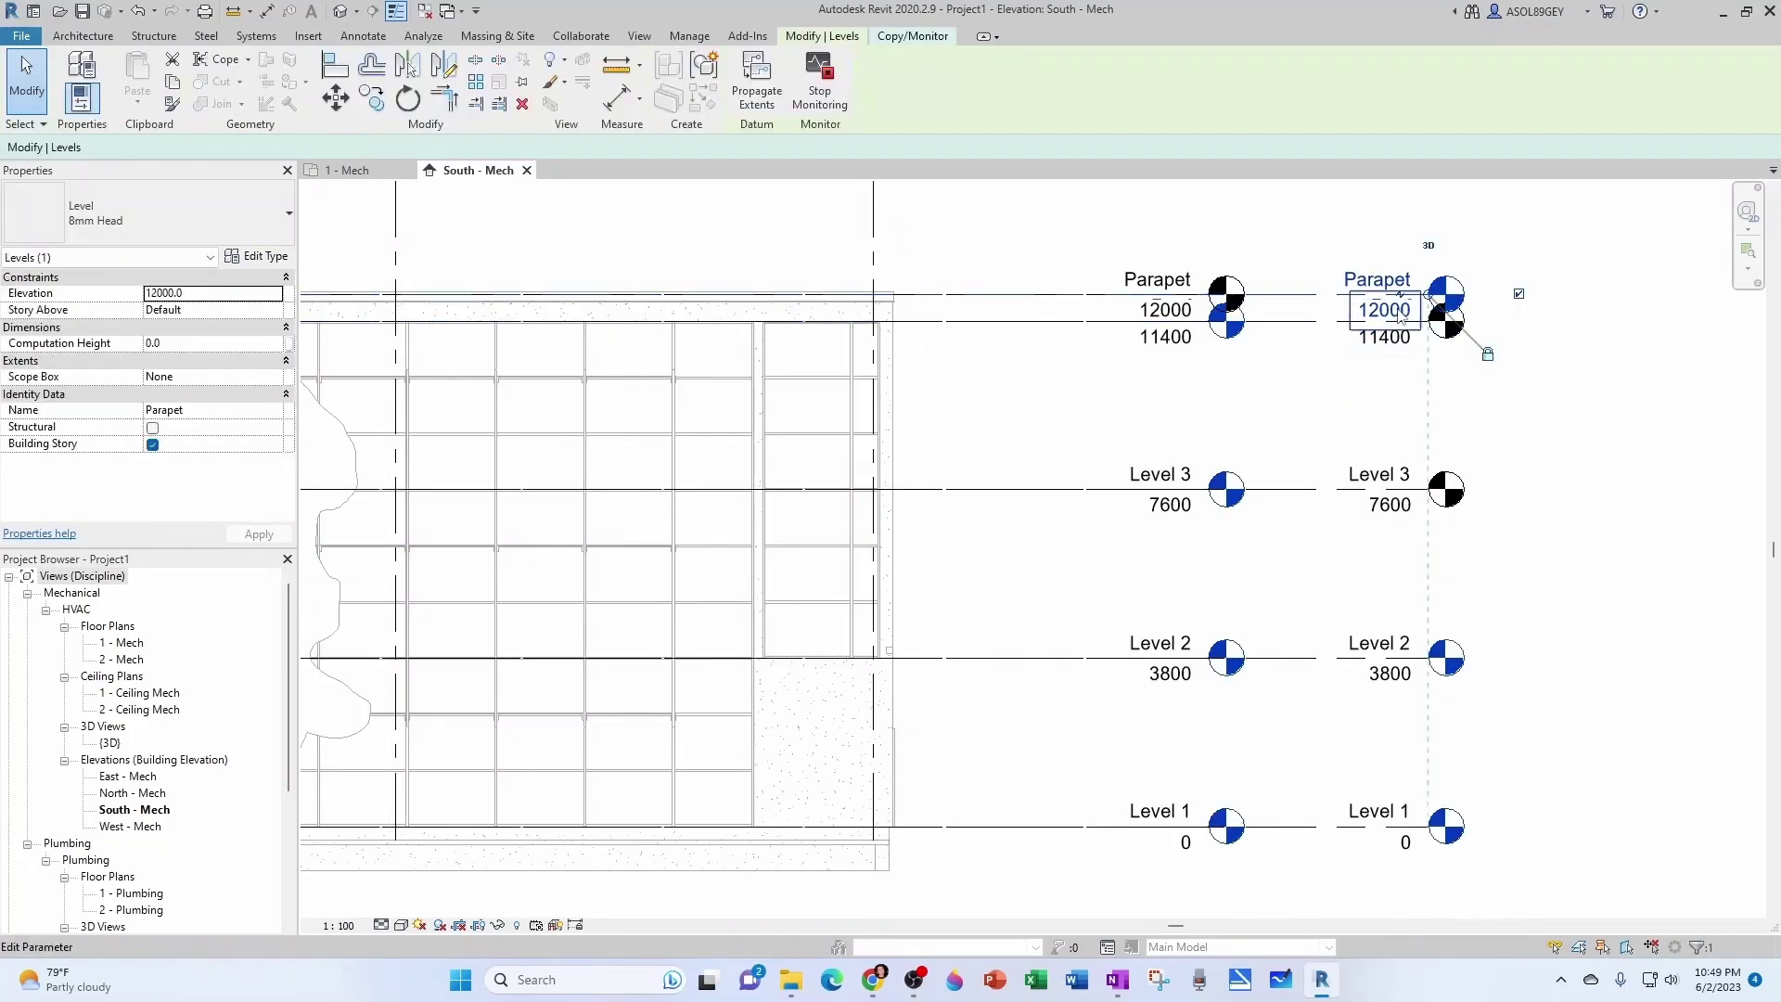
left_click_drag(1396, 295, 1460, 234)
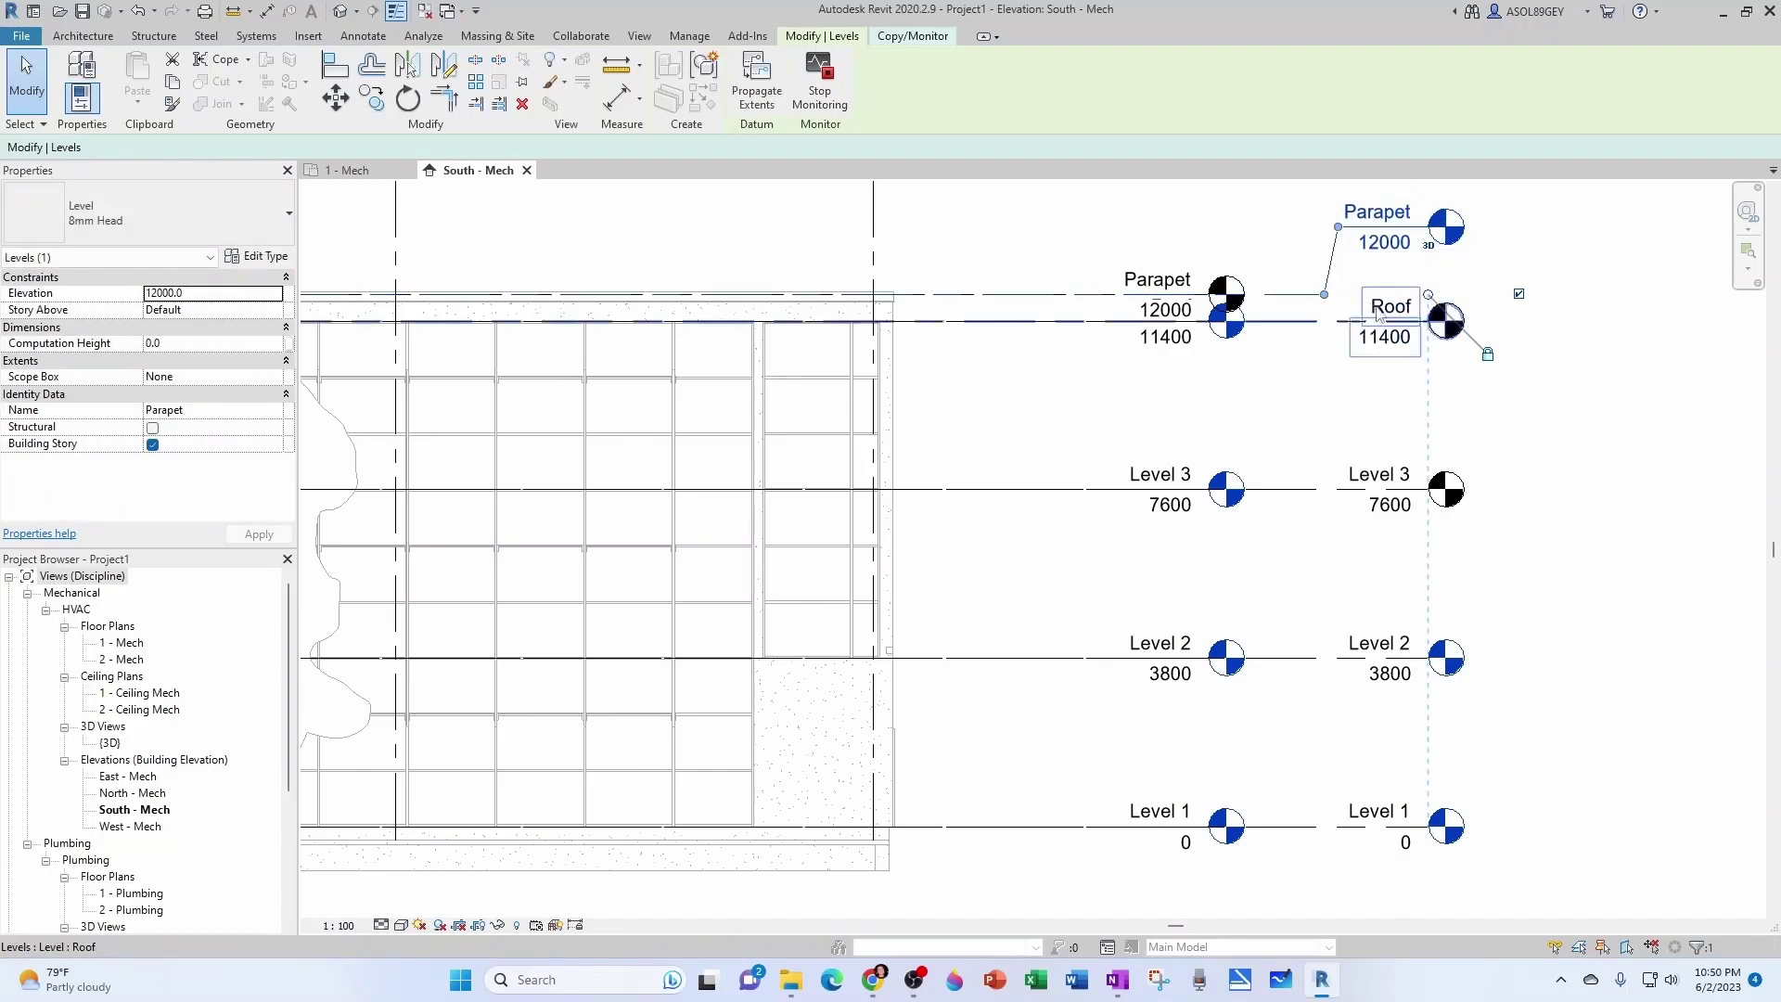
key("Escape")
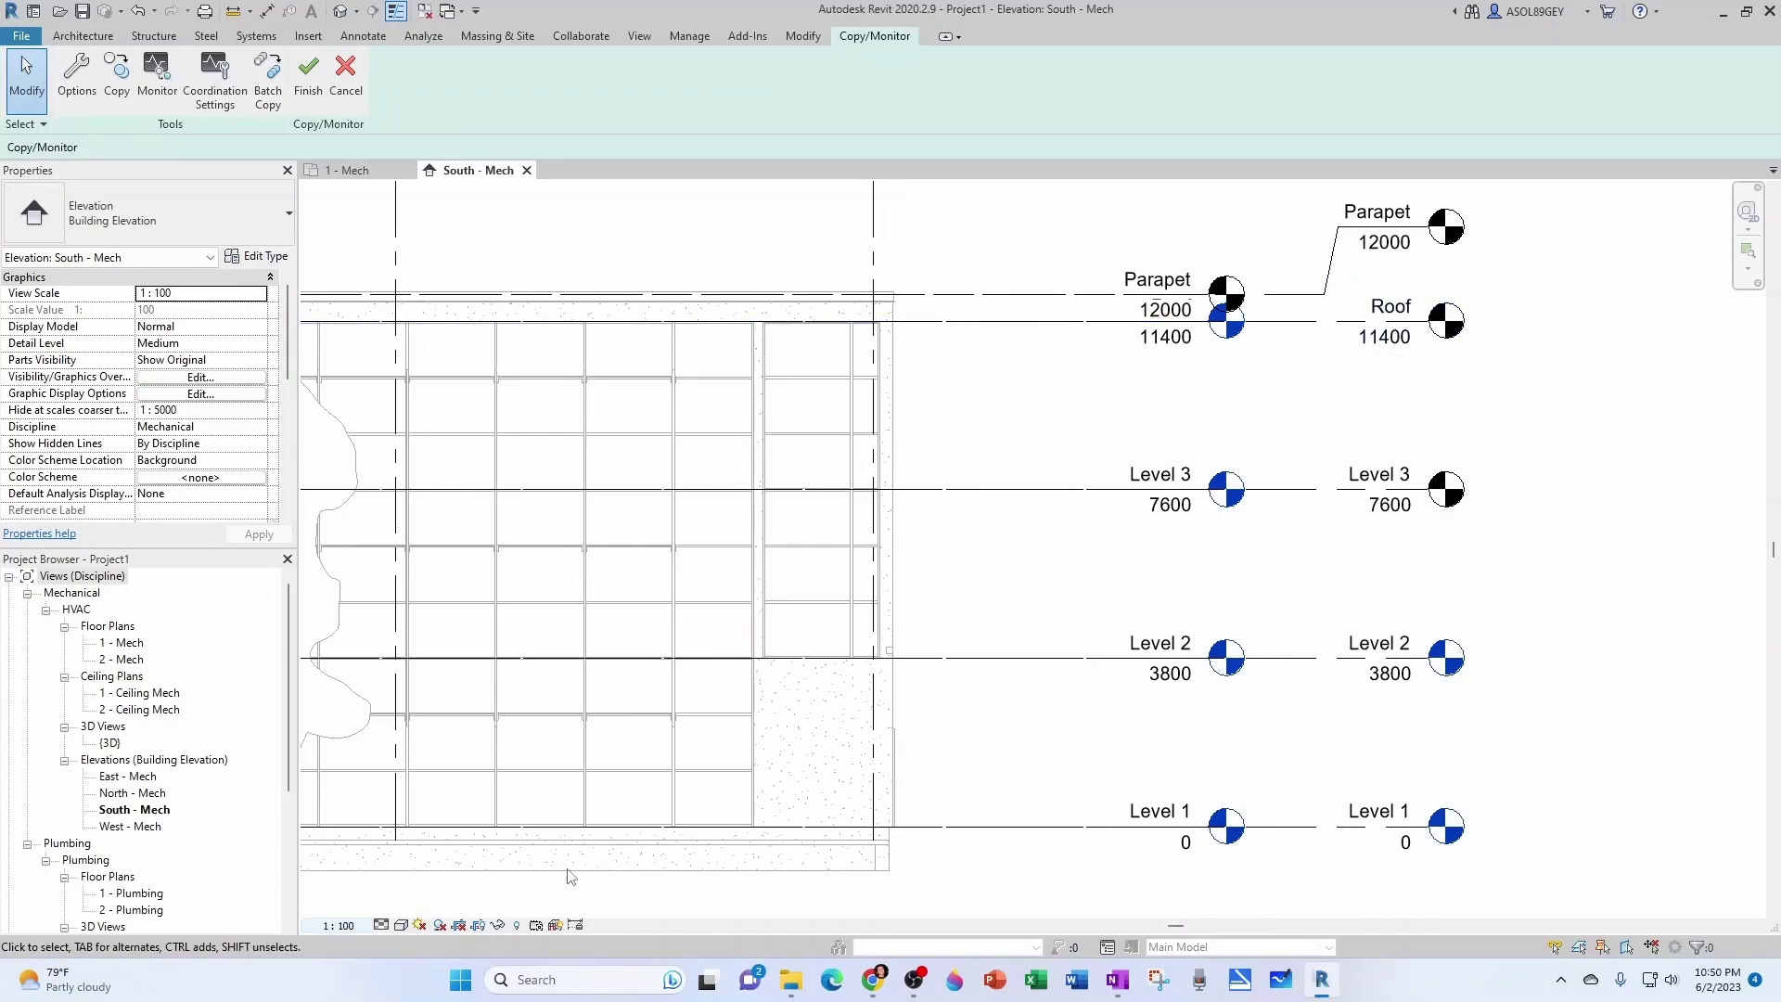
Examine the project's level heads and elevations beside the linked model's levels in the South elevation
left_click(338, 925)
scroll(1354, 529, "down", 2)
scroll(1433, 477, "down", 1)
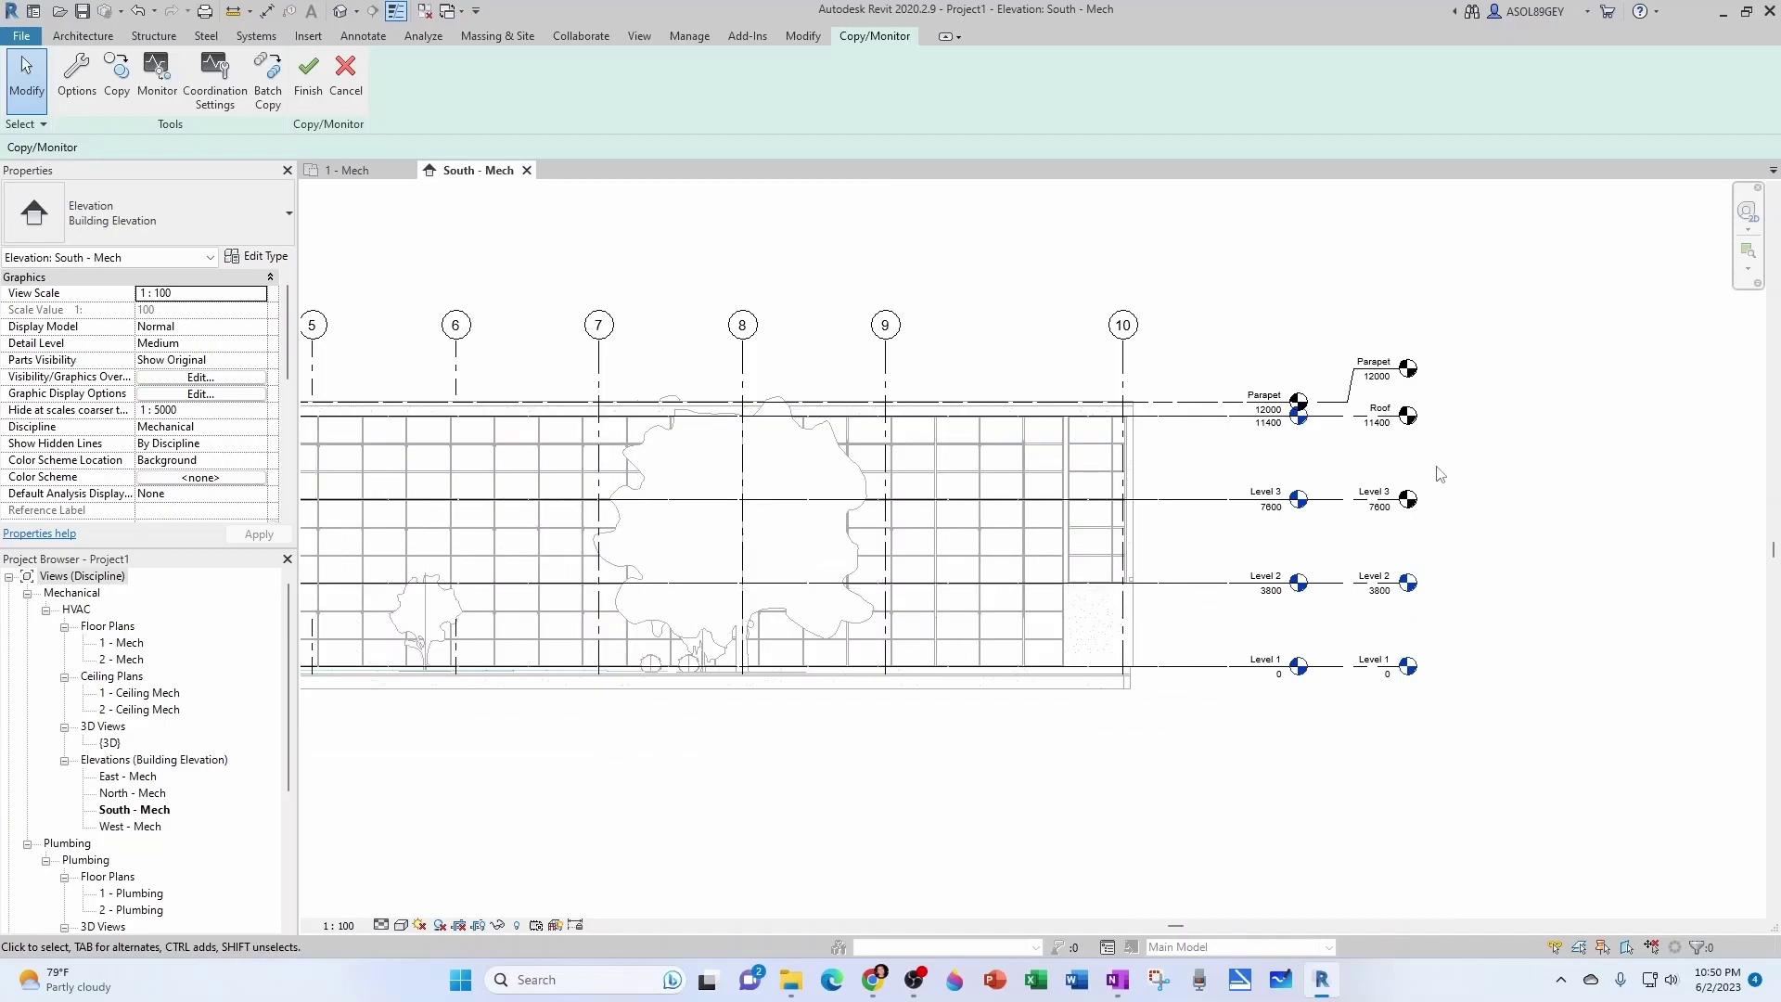
scroll(1441, 468, "up", 2)
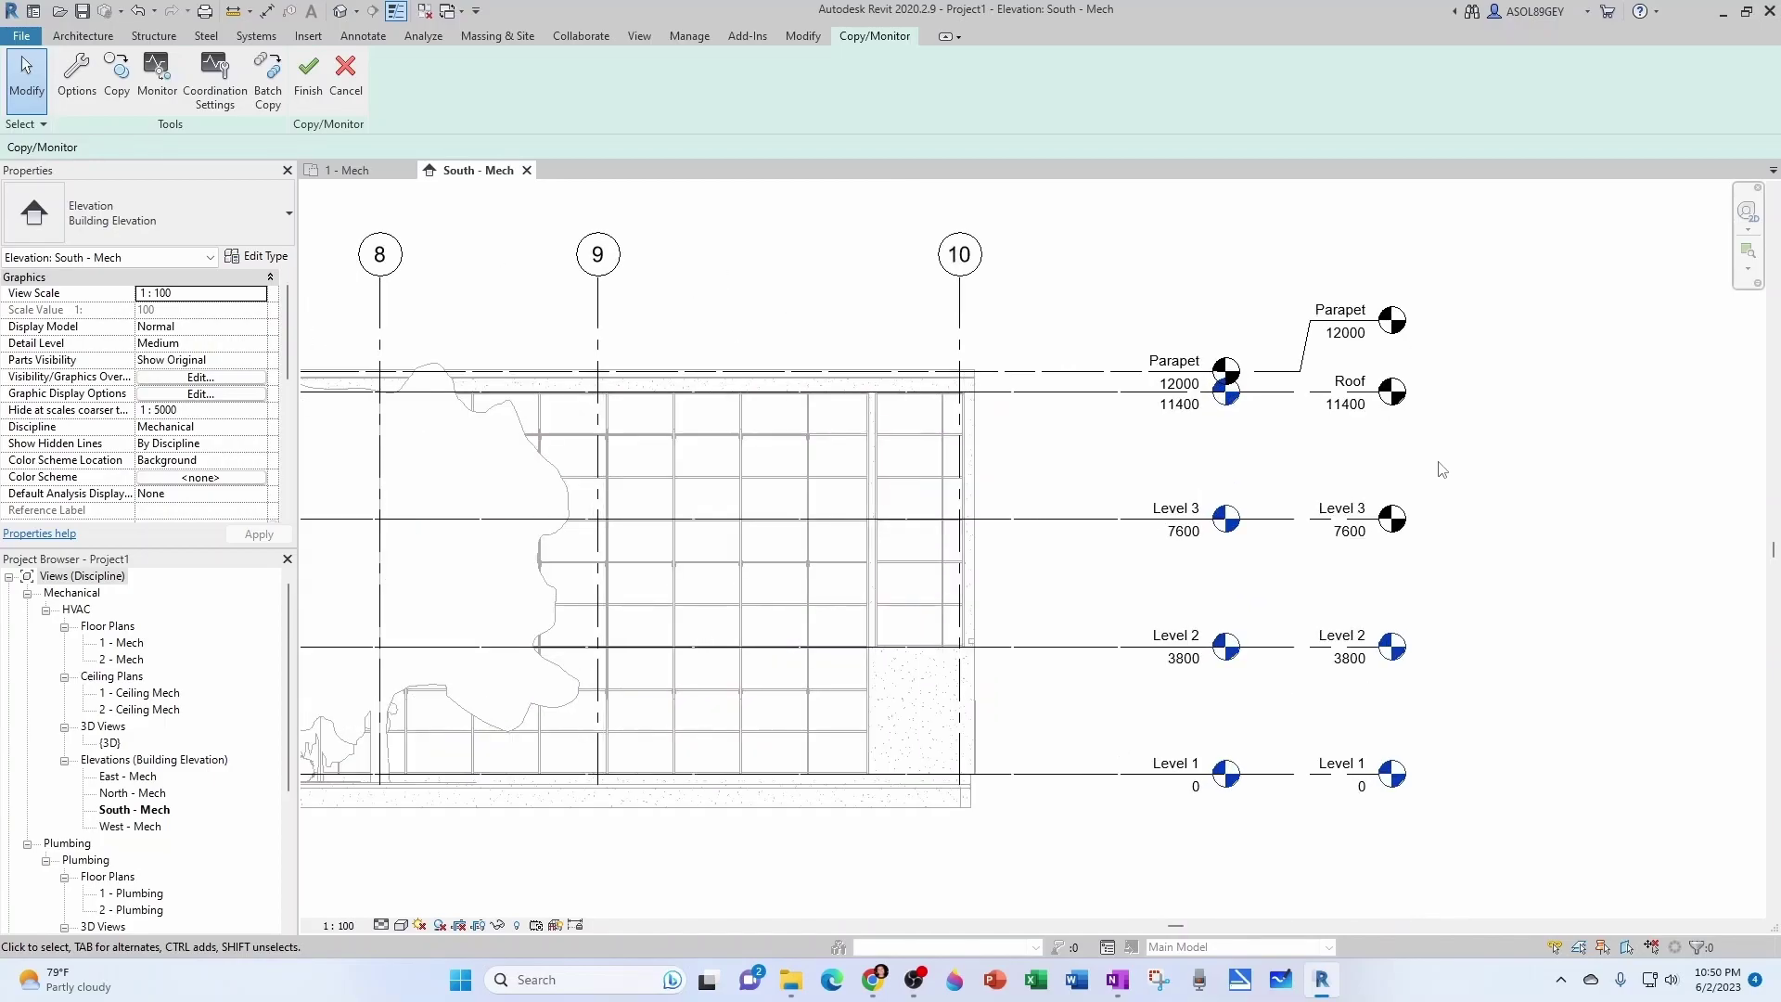
scroll(1440, 468, "up", 1)
scroll(1429, 575, "down", 1)
middle_click_drag(1416, 636, 1376, 561)
scroll(1326, 567, "up", 1)
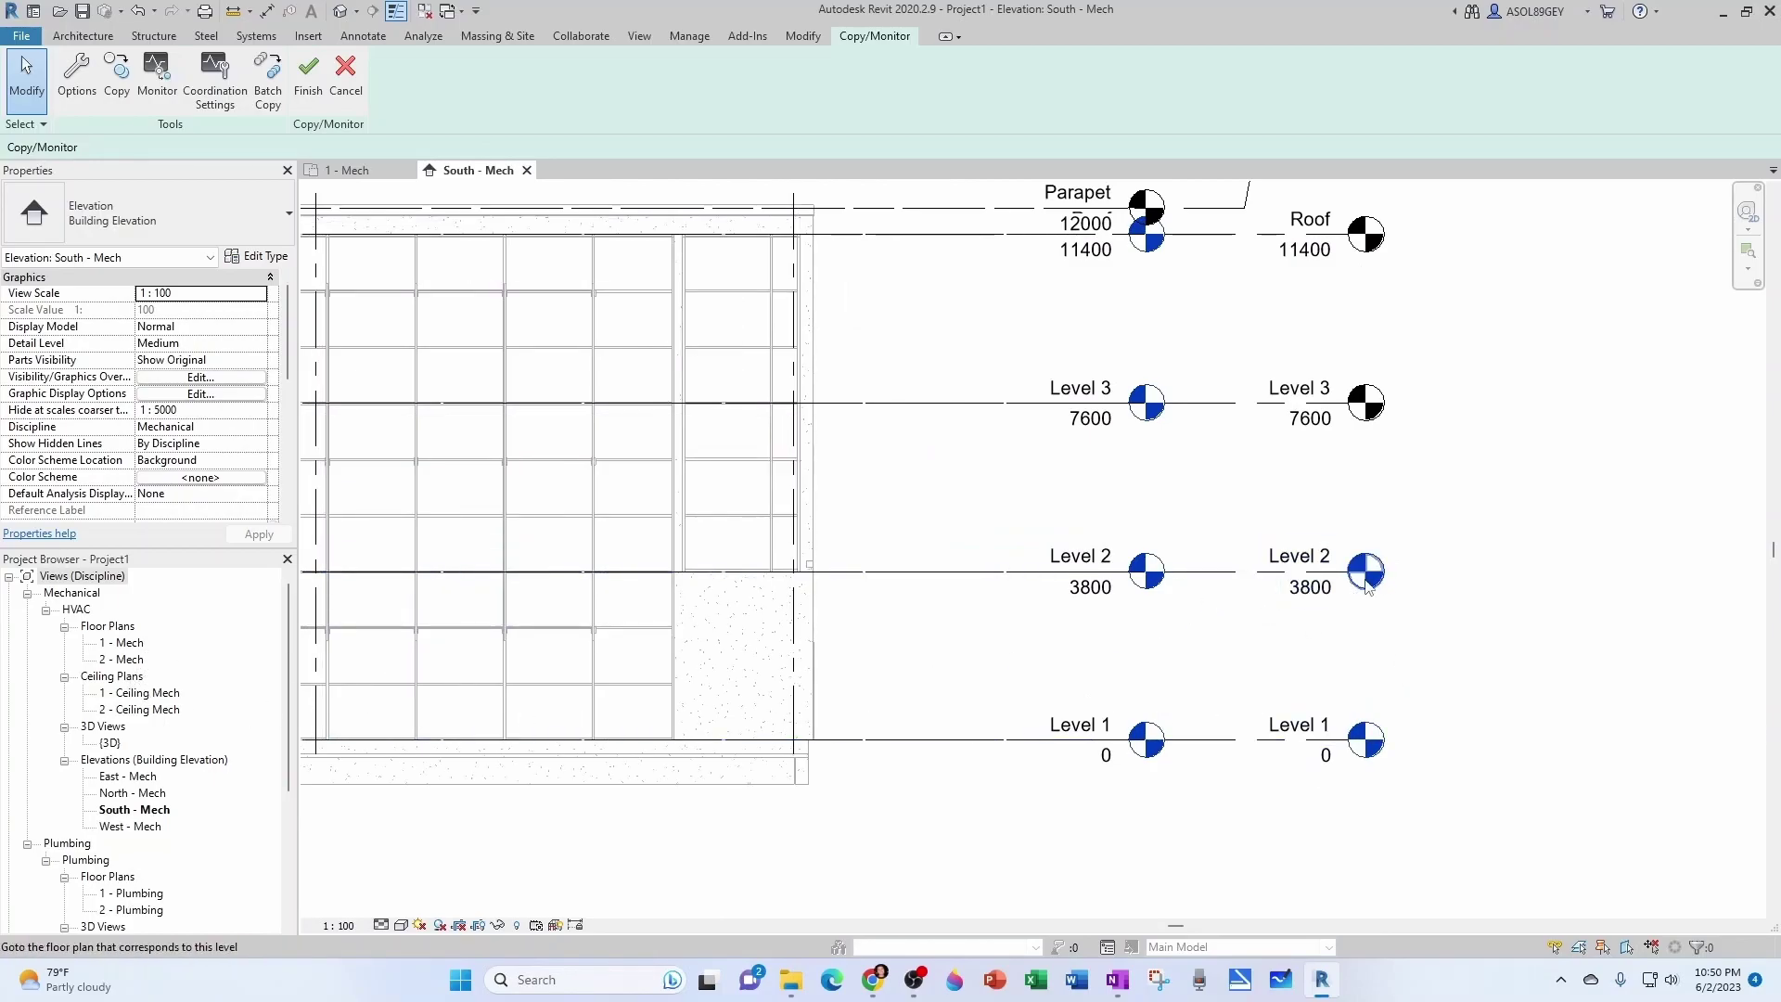
middle_click_drag(1380, 582, 1364, 667)
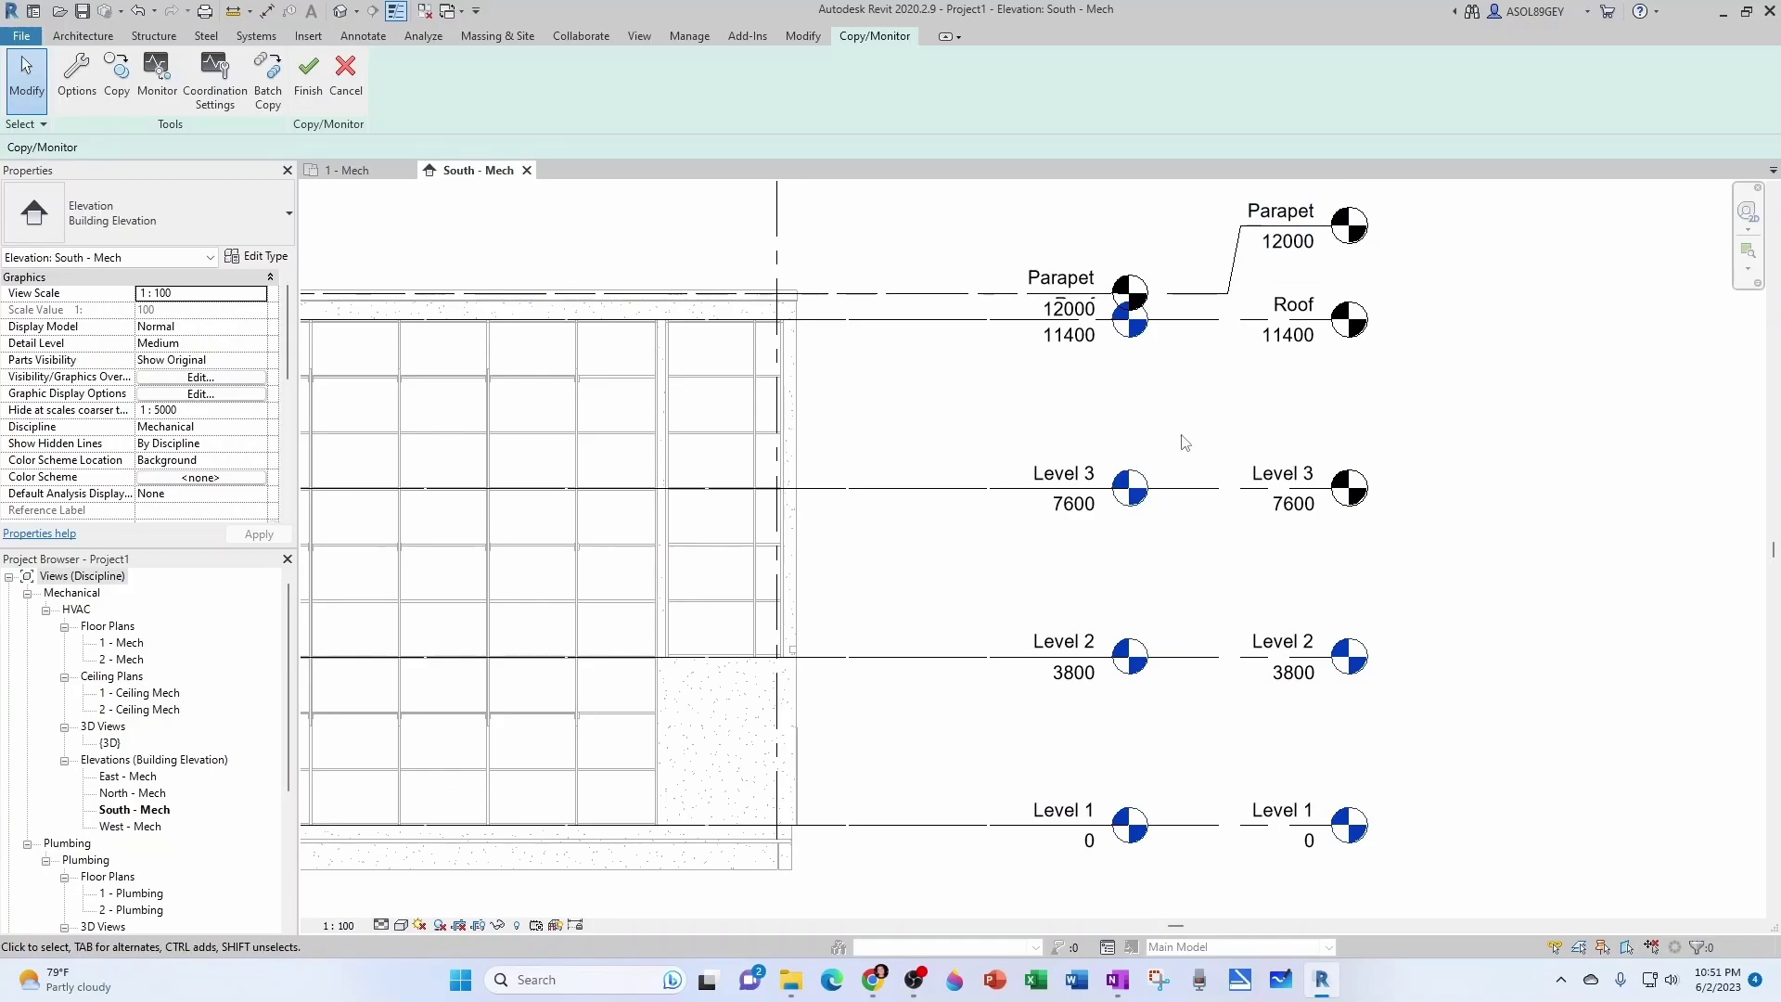
Finish the Copy/Monitor session and review the levels in the South elevation
left_click(312, 82)
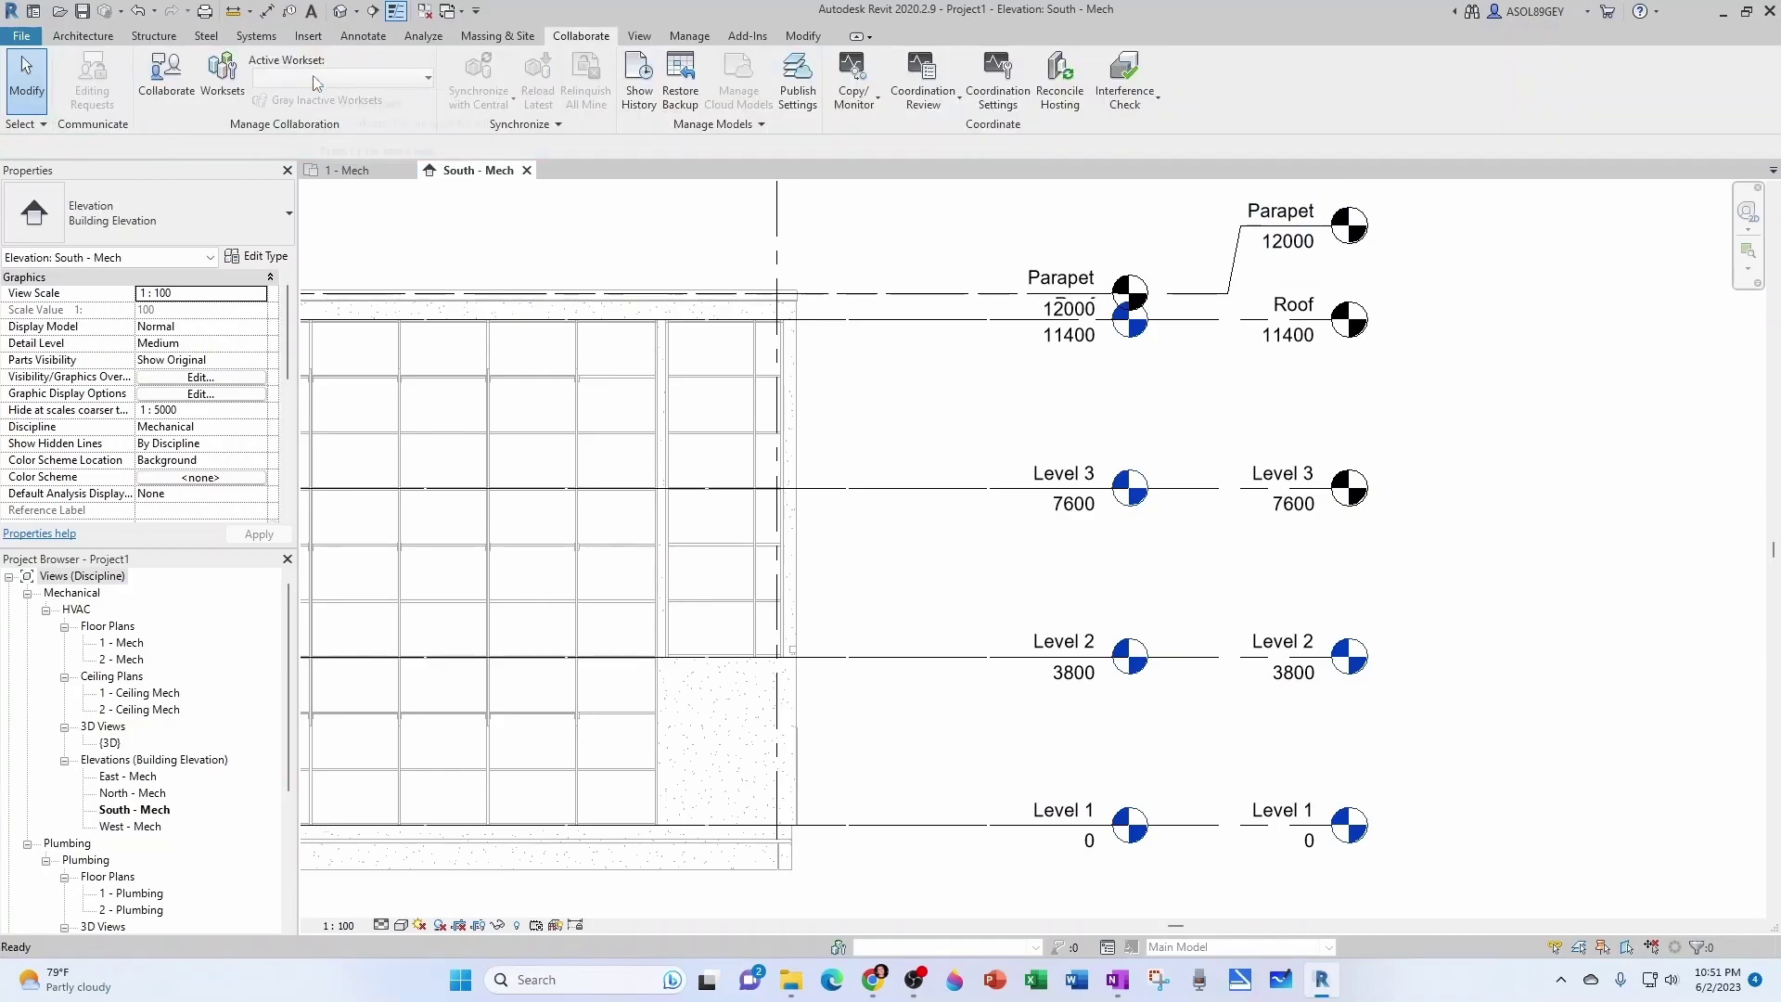
scroll(1254, 424, "down", 3)
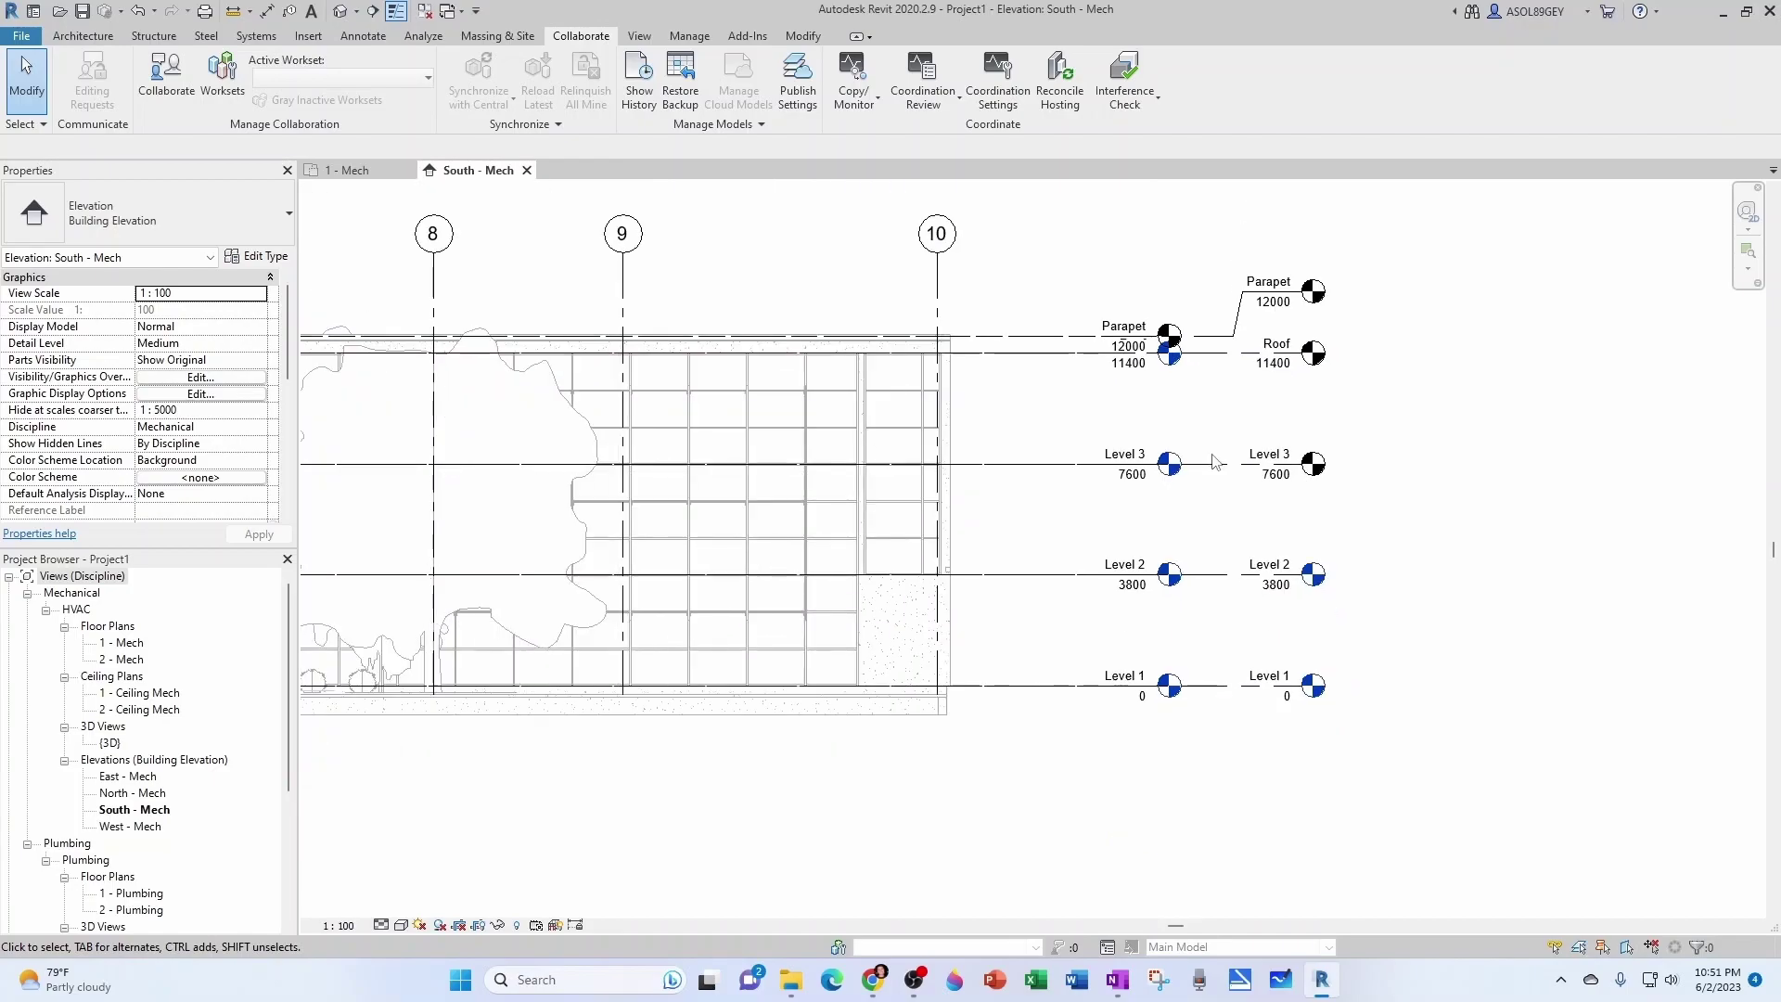
scroll(1350, 528, "down", 1)
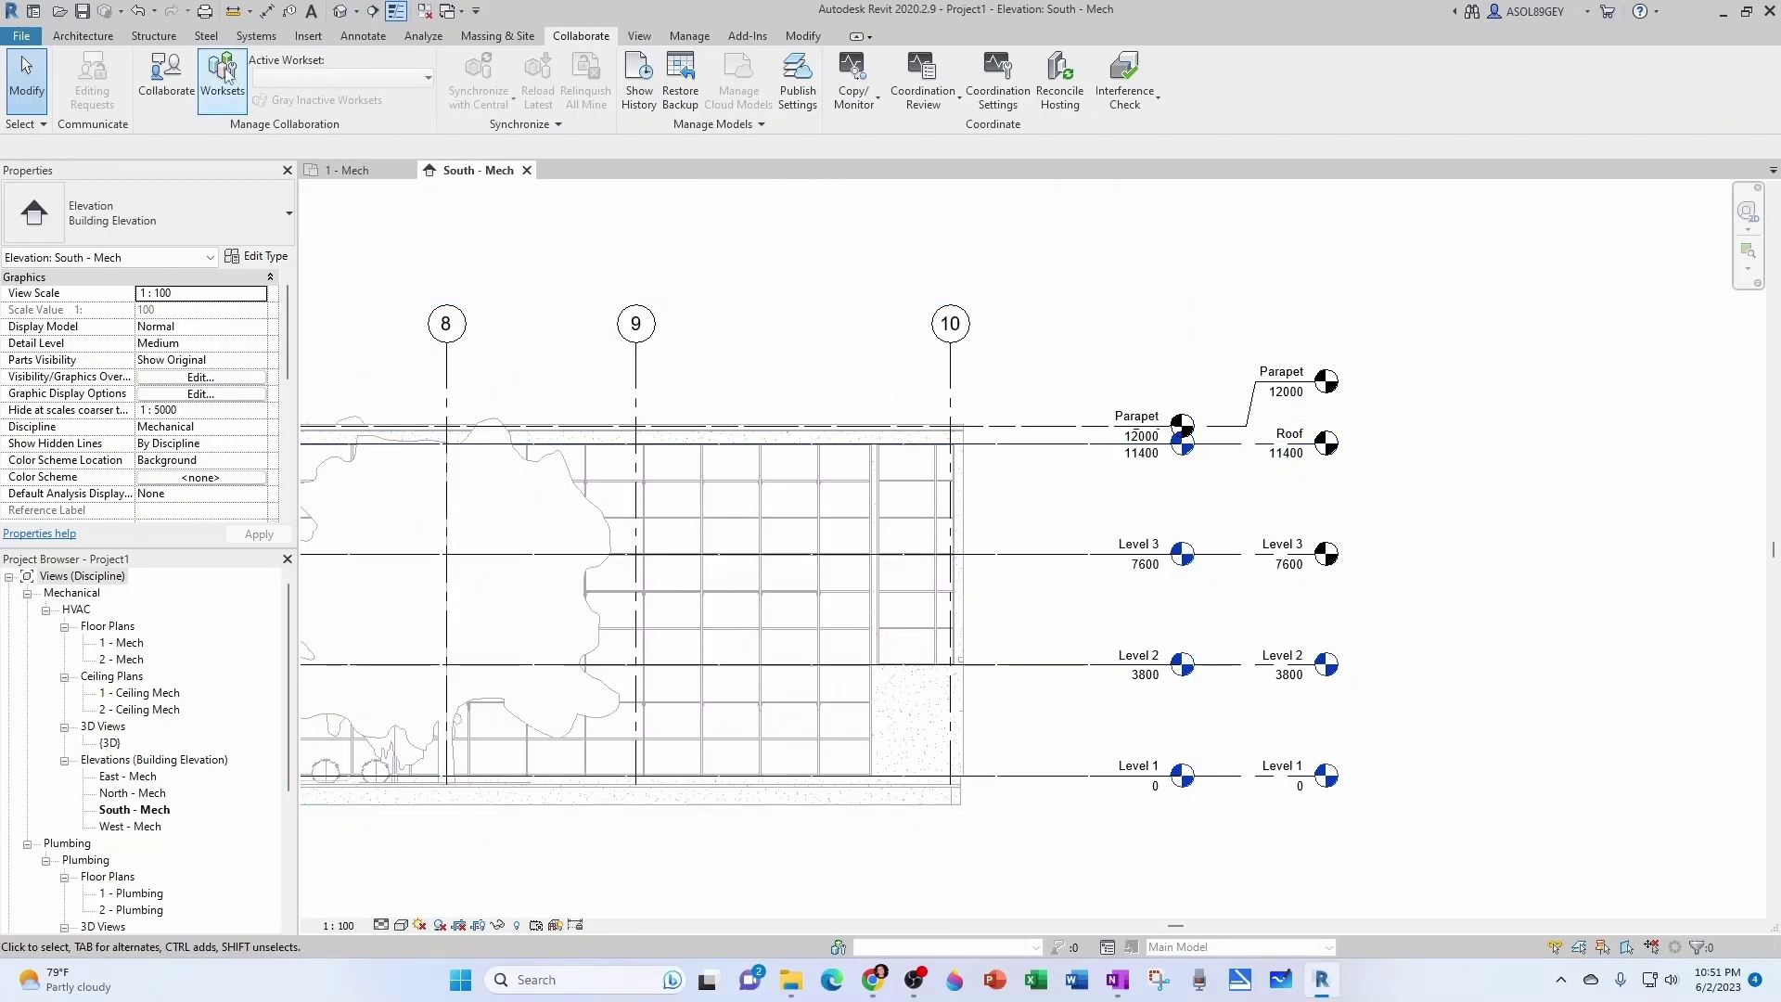
Create floor plan views for Level 3 and Roof without duplicating existing views, and close the Roof plan
left_click(640, 35)
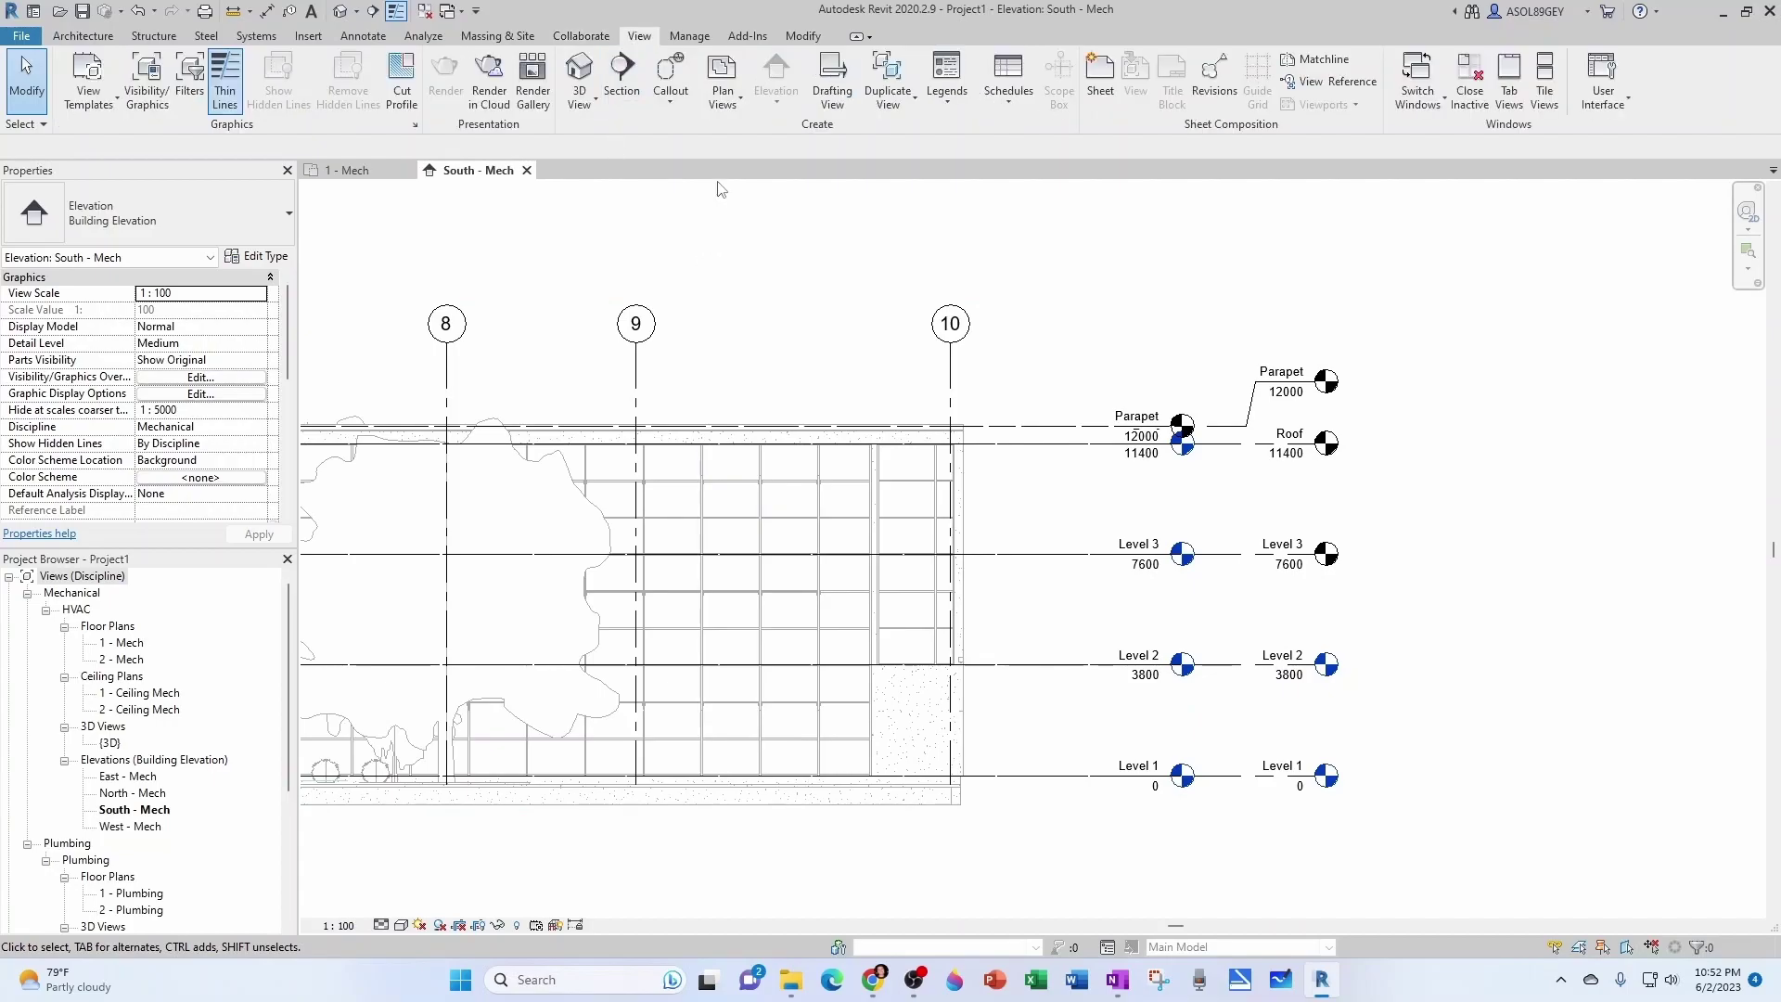
left_click(723, 99)
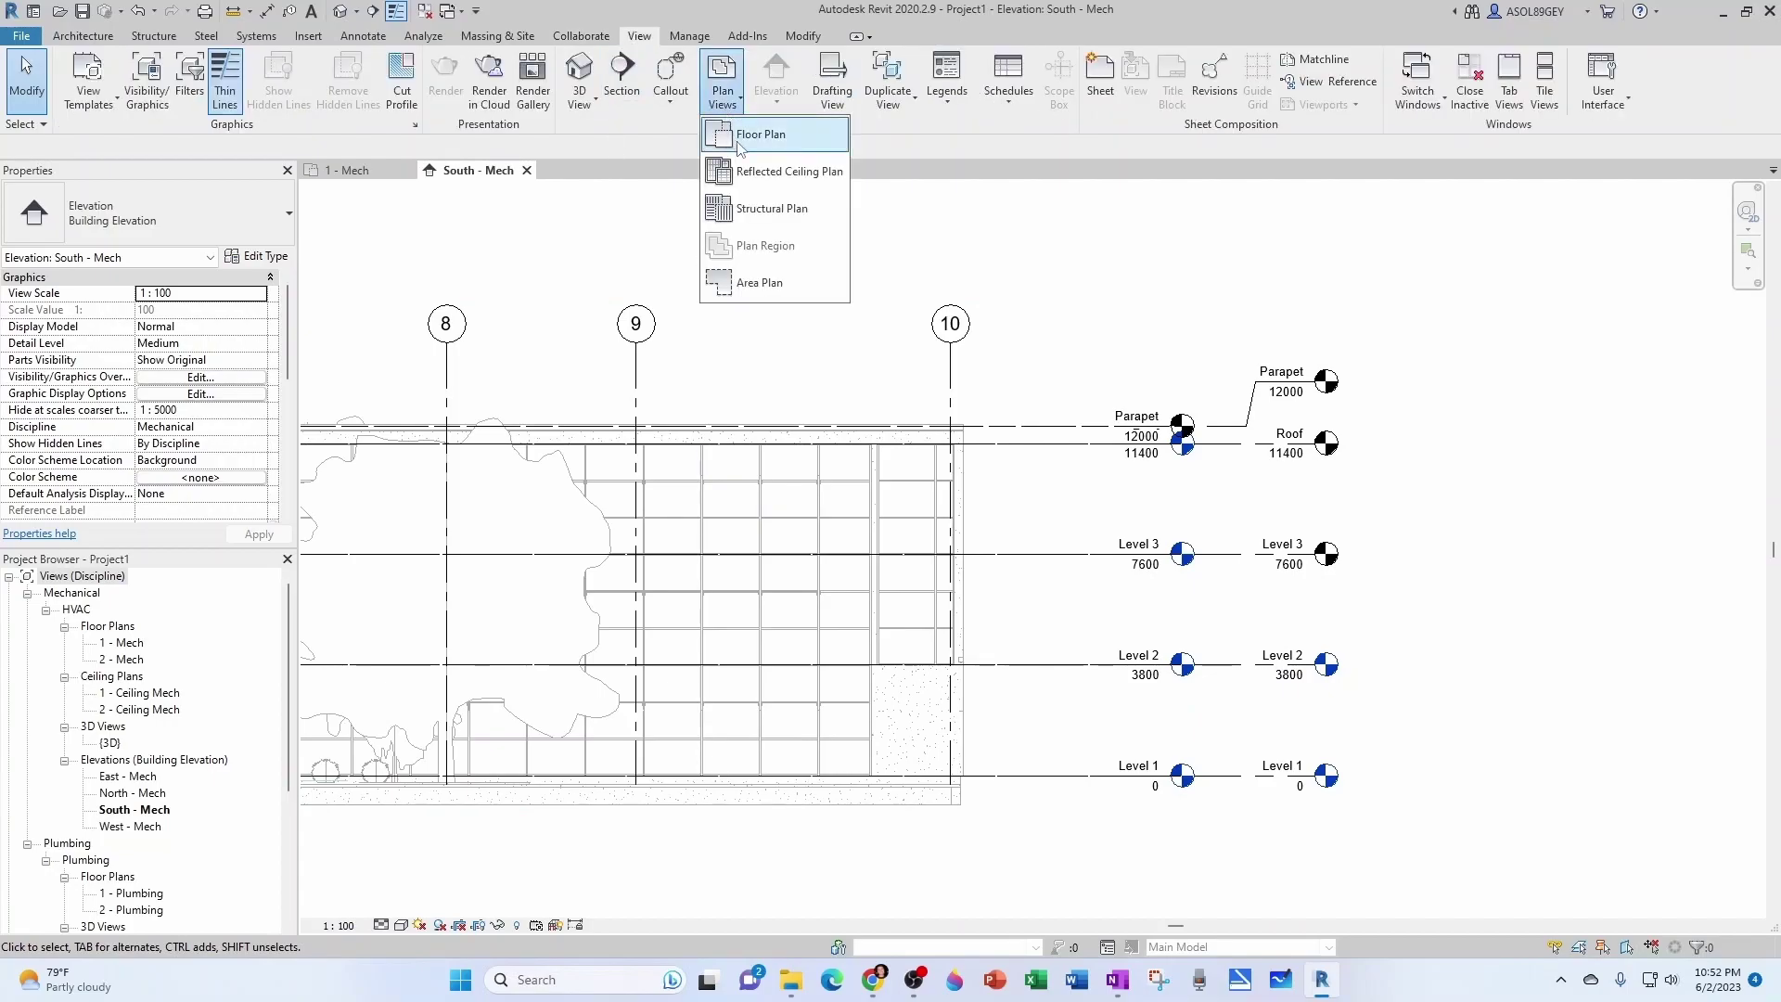
left_click(750, 139)
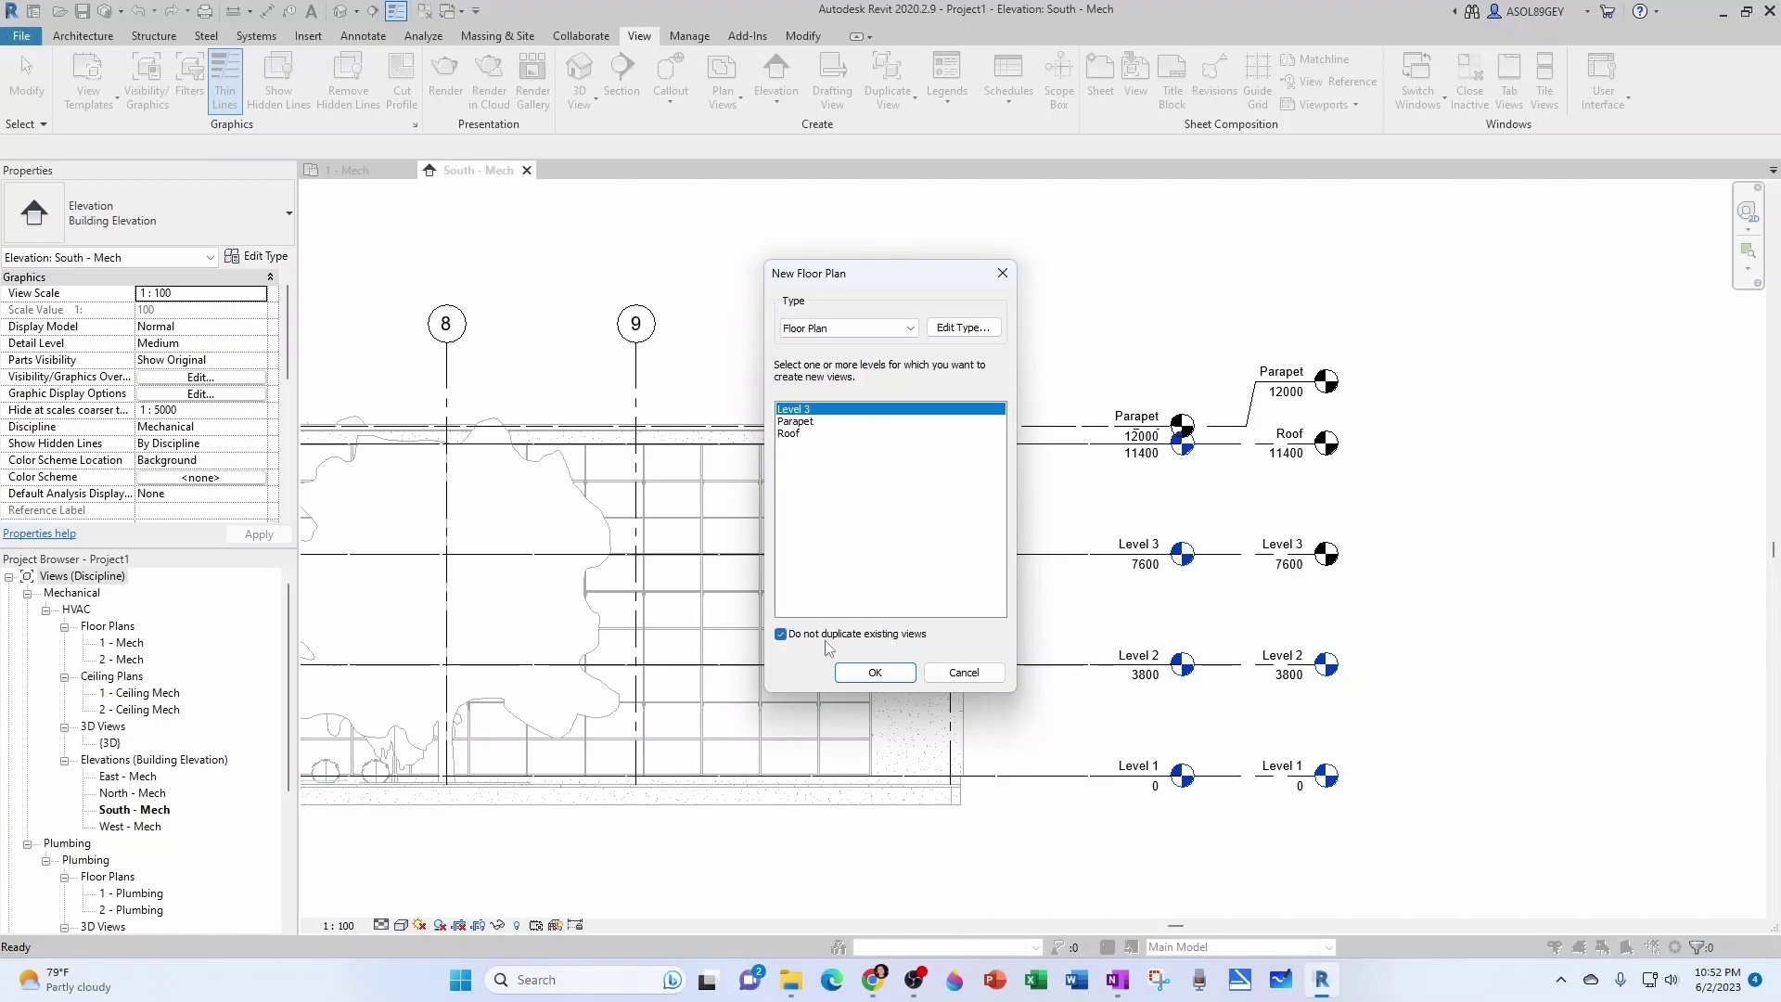
left_click(780, 634)
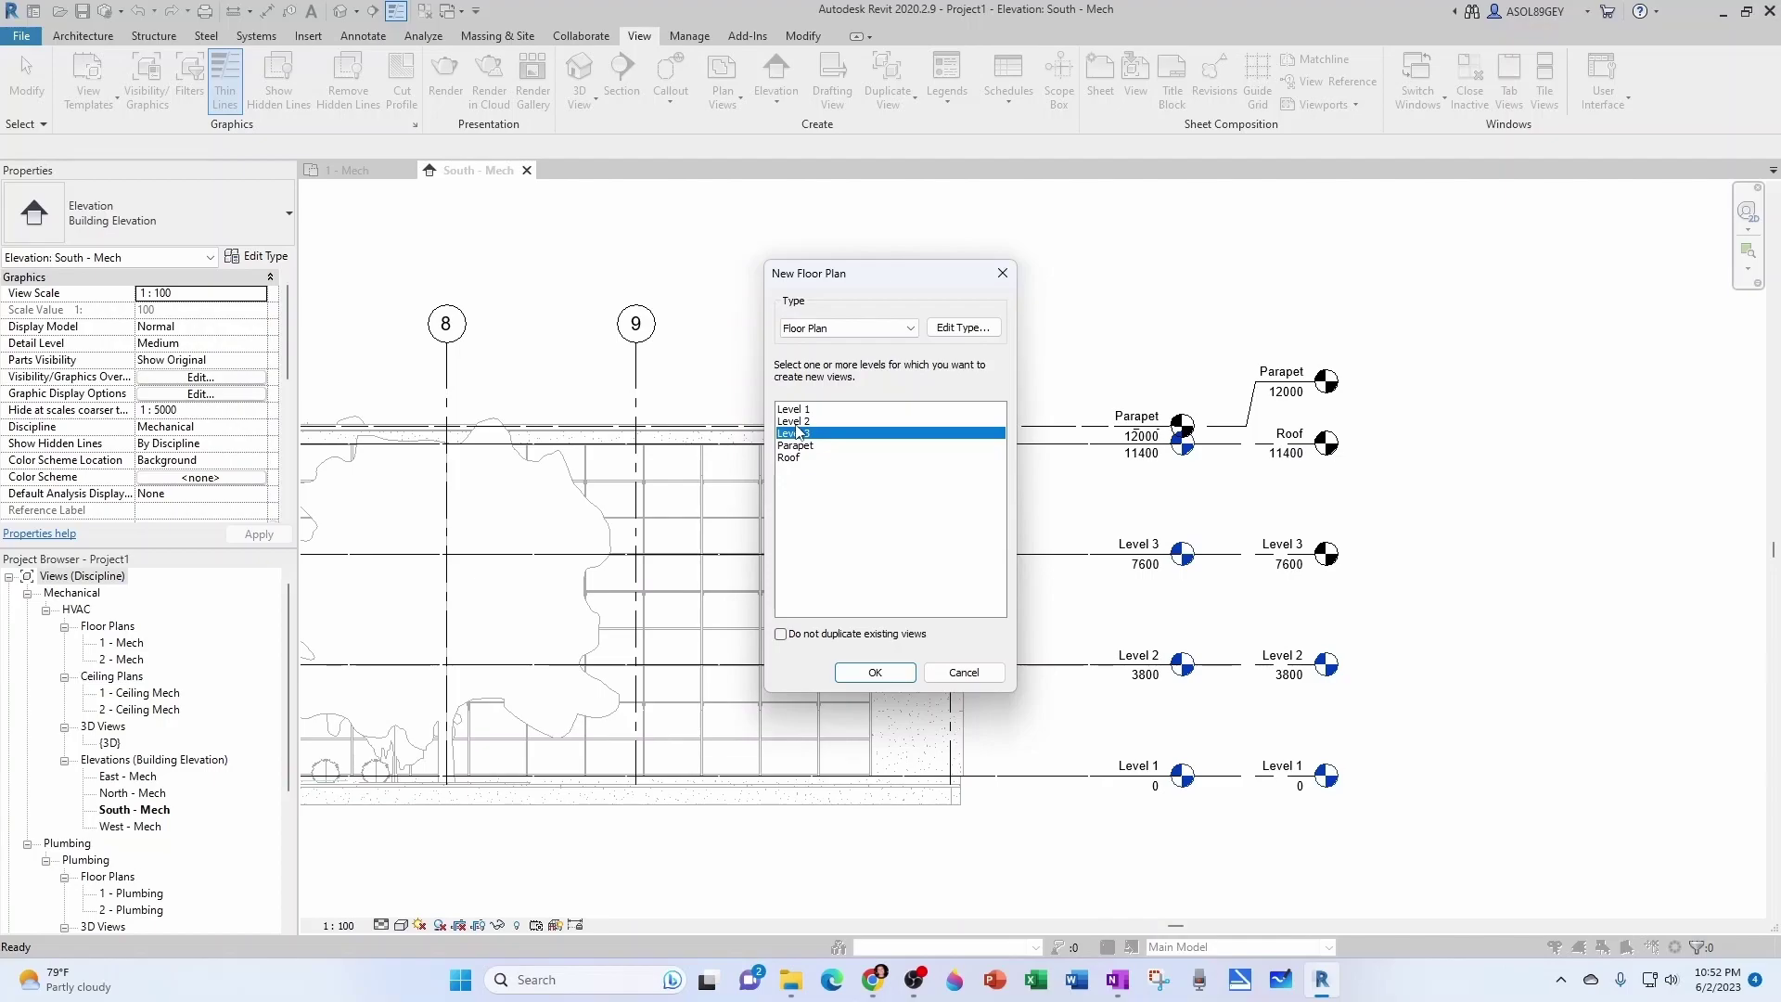
left_click(780, 634)
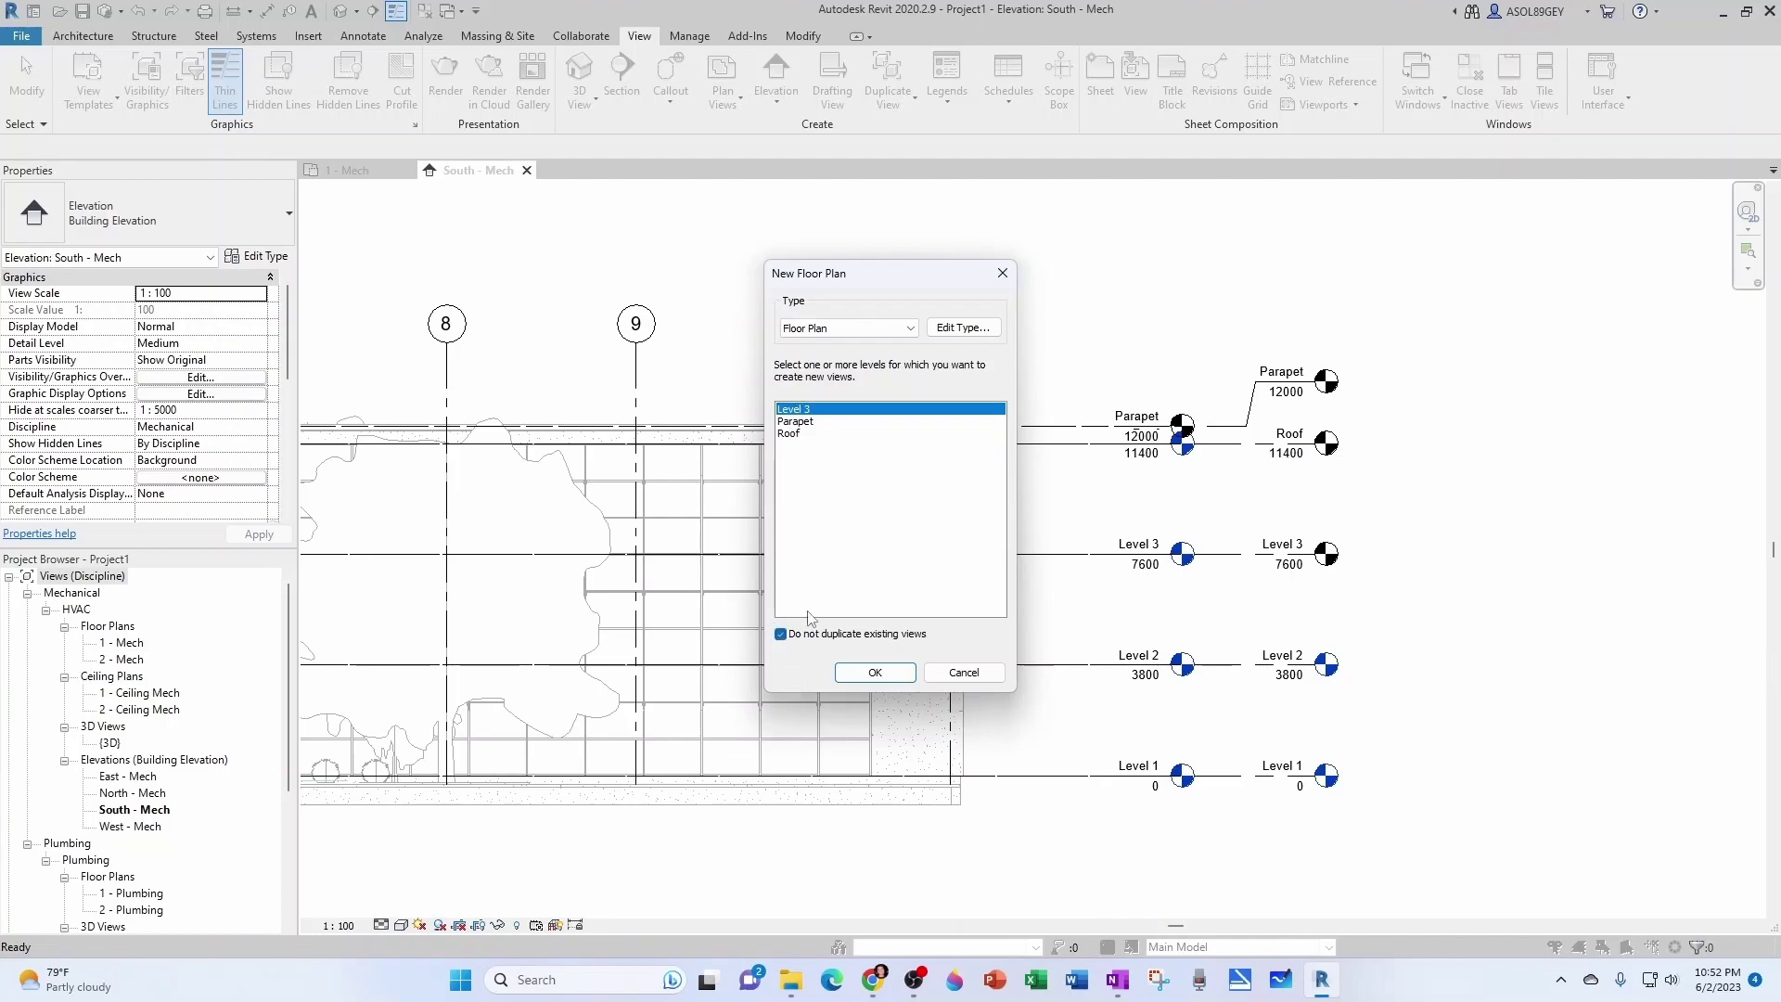
left_click(800, 433, "ctrl")
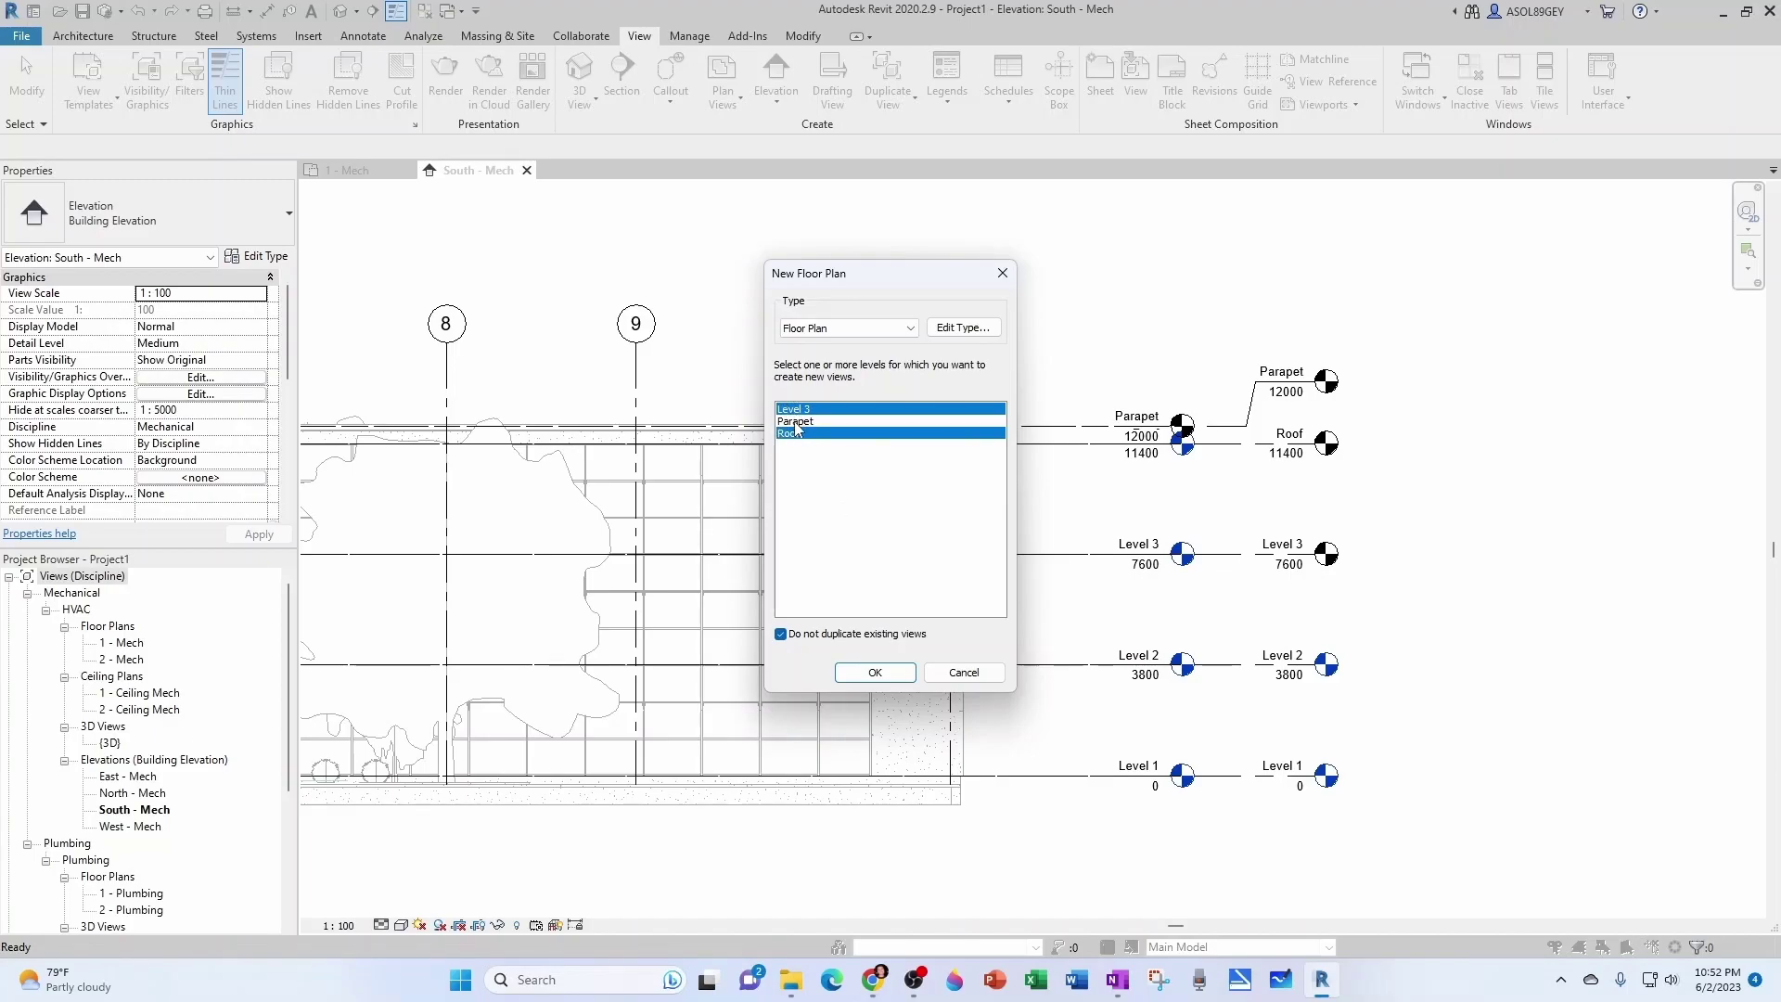
left_click(873, 673)
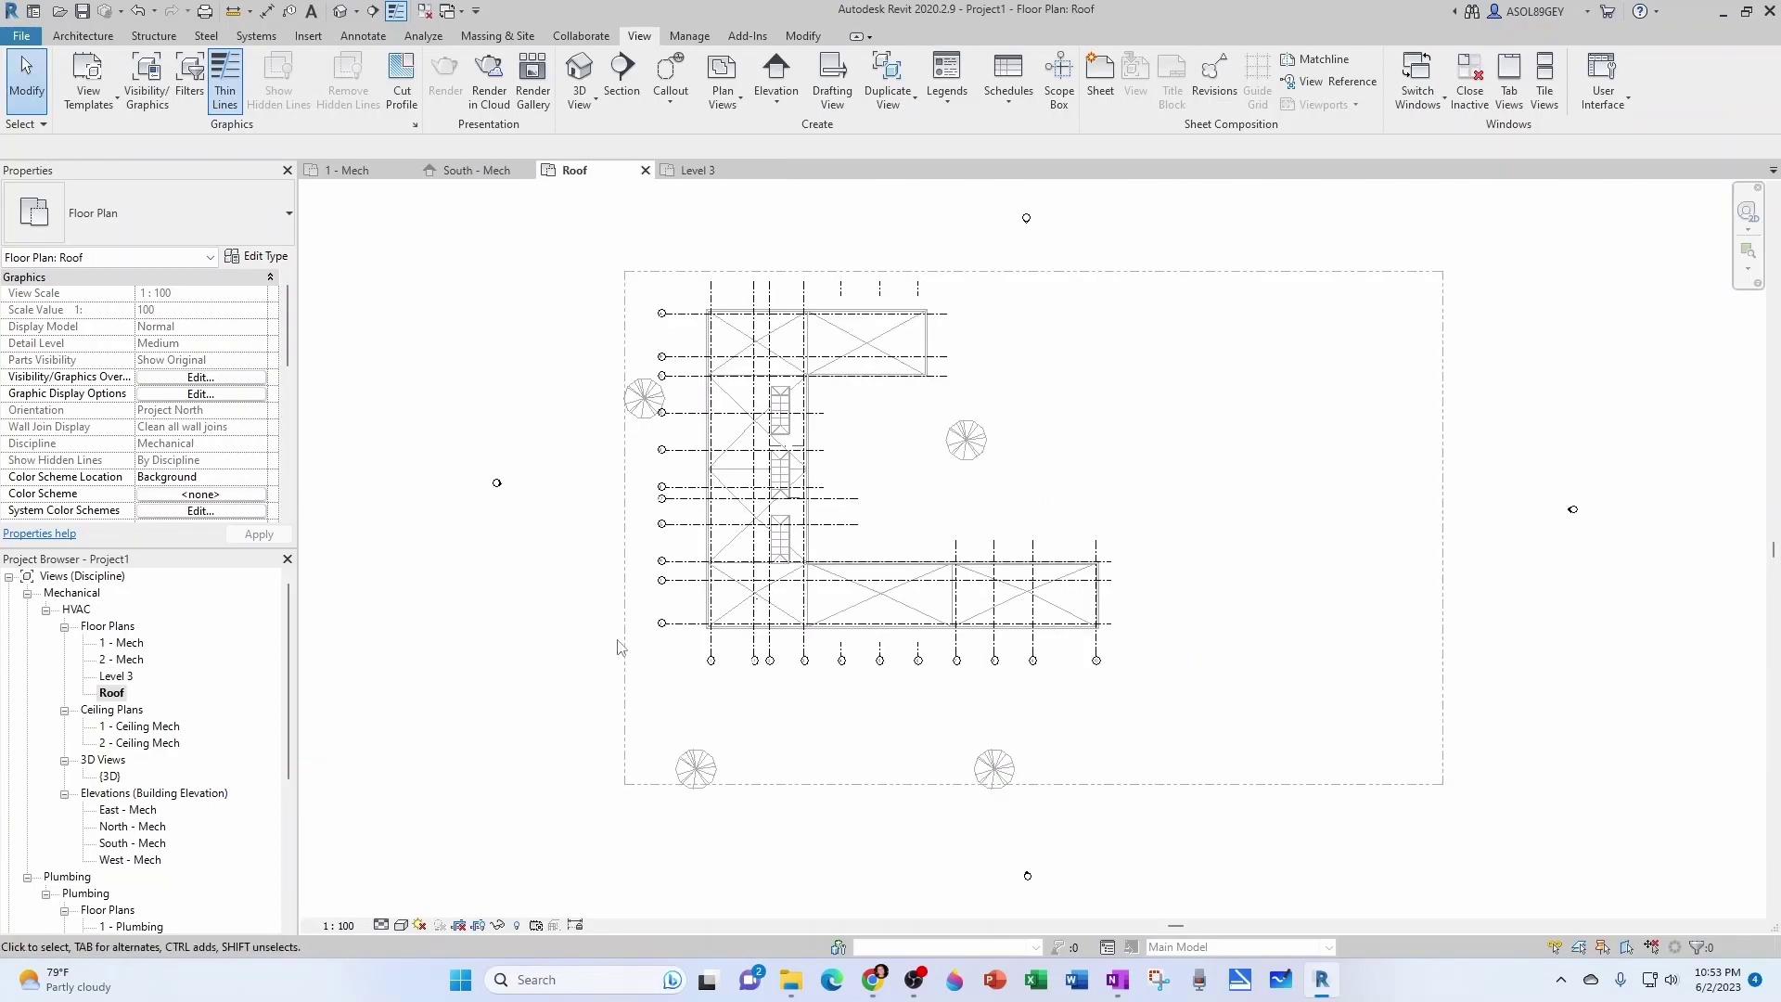
key("ctrl+F4")
Rename the HVAC floor plans 1 - Mech and 2 - Mech as "Level 1 Floor Plan" and "Level 2 Floor Plan"
left_click(130, 643)
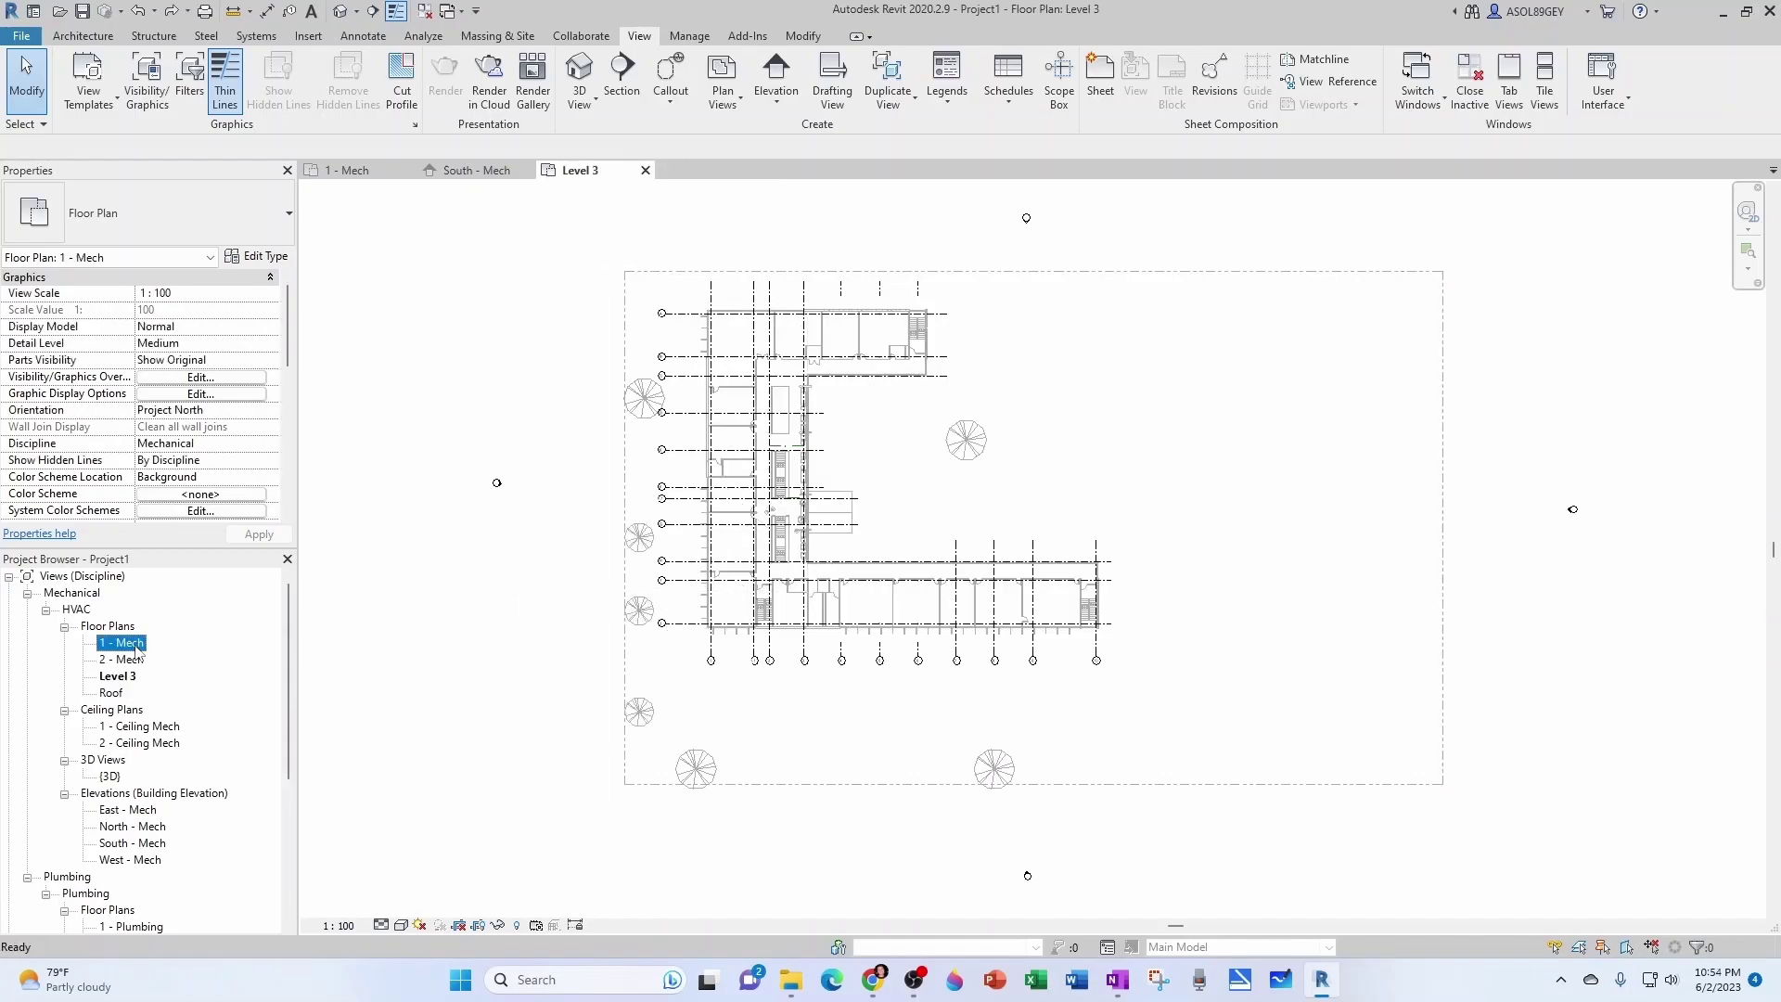
left_click(130, 643)
type("Level 1 Floor Plan")
left_click(127, 655)
left_click(127, 647)
type("Level 1 Floor Plan")
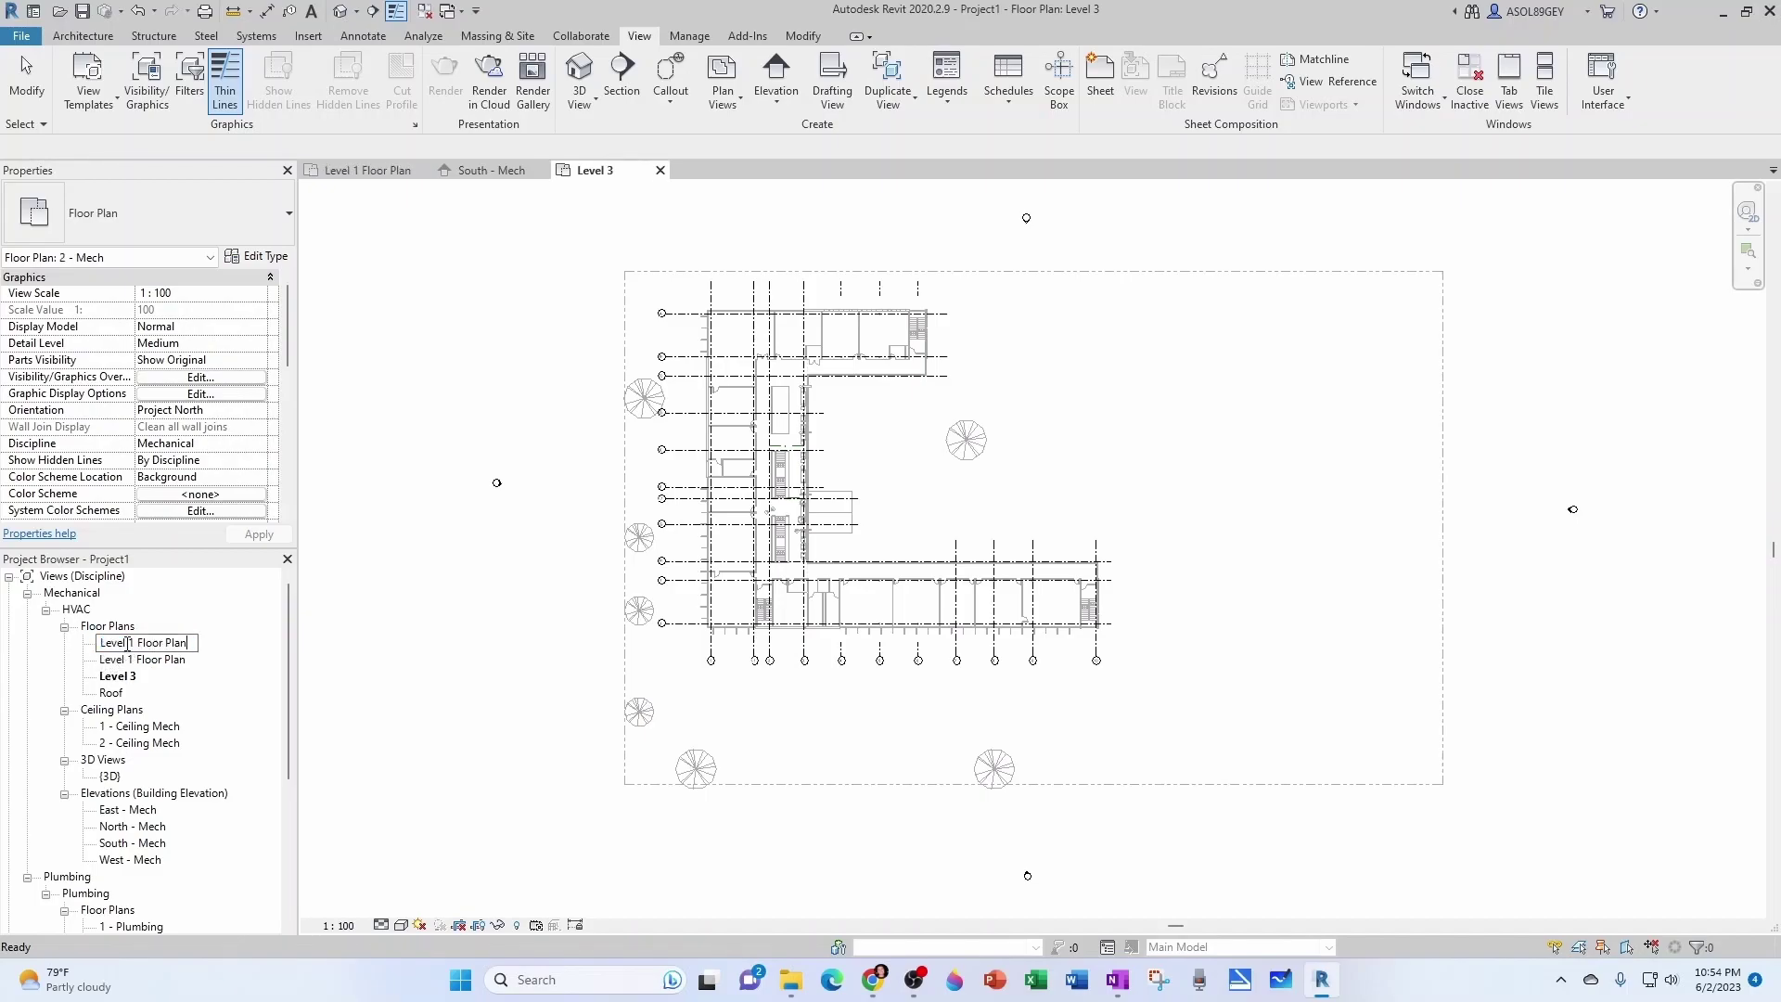
key("BackSpace")
type("2")
key("Return")
Rename the Level 3 and Roof floor plan views as "Level 3 Floor Plan" and "Roof Floor Plan"
left_click(121, 676)
left_click(139, 676)
type("Level 1 Floor Plan")
key("BackSpace")
type("3")
key("Return")
left_click(134, 694)
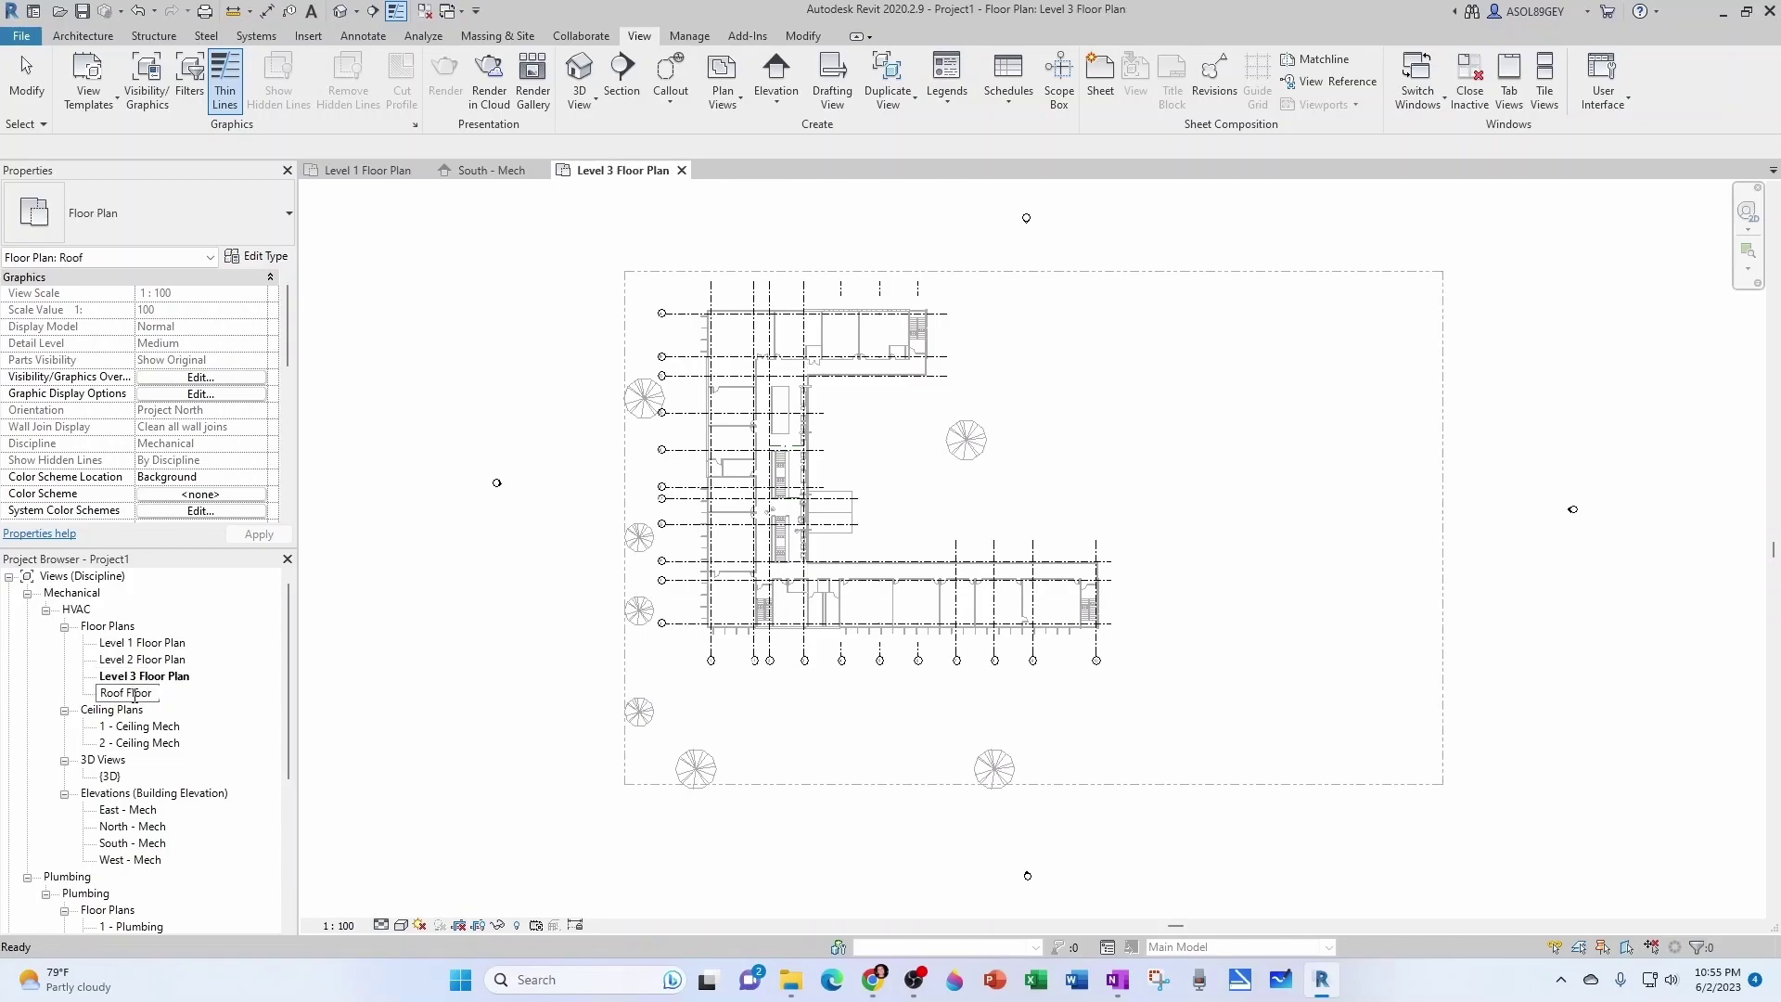
key("Return")
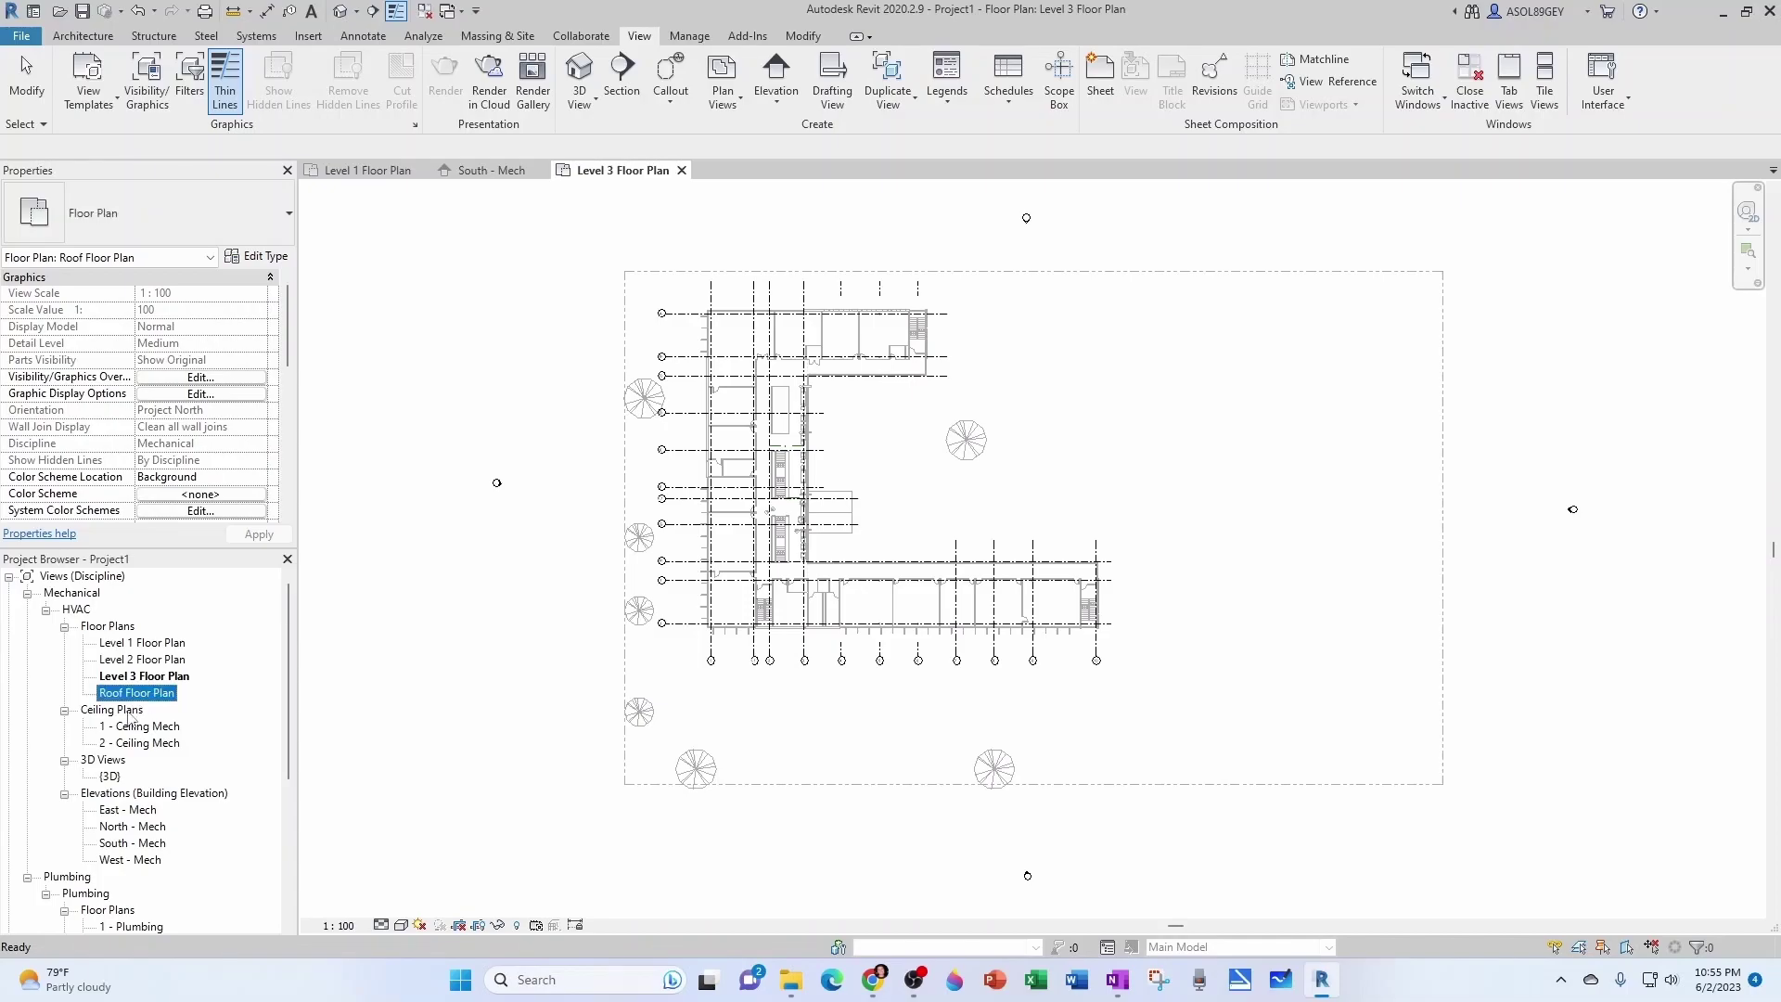
Rename the two HVAC ceiling plans as "Level 1 - Ceiling Mech" and "Level 2 - Ceiling Mech"
left_click(124, 729)
left_click(113, 732)
key("Home")
type("Level")
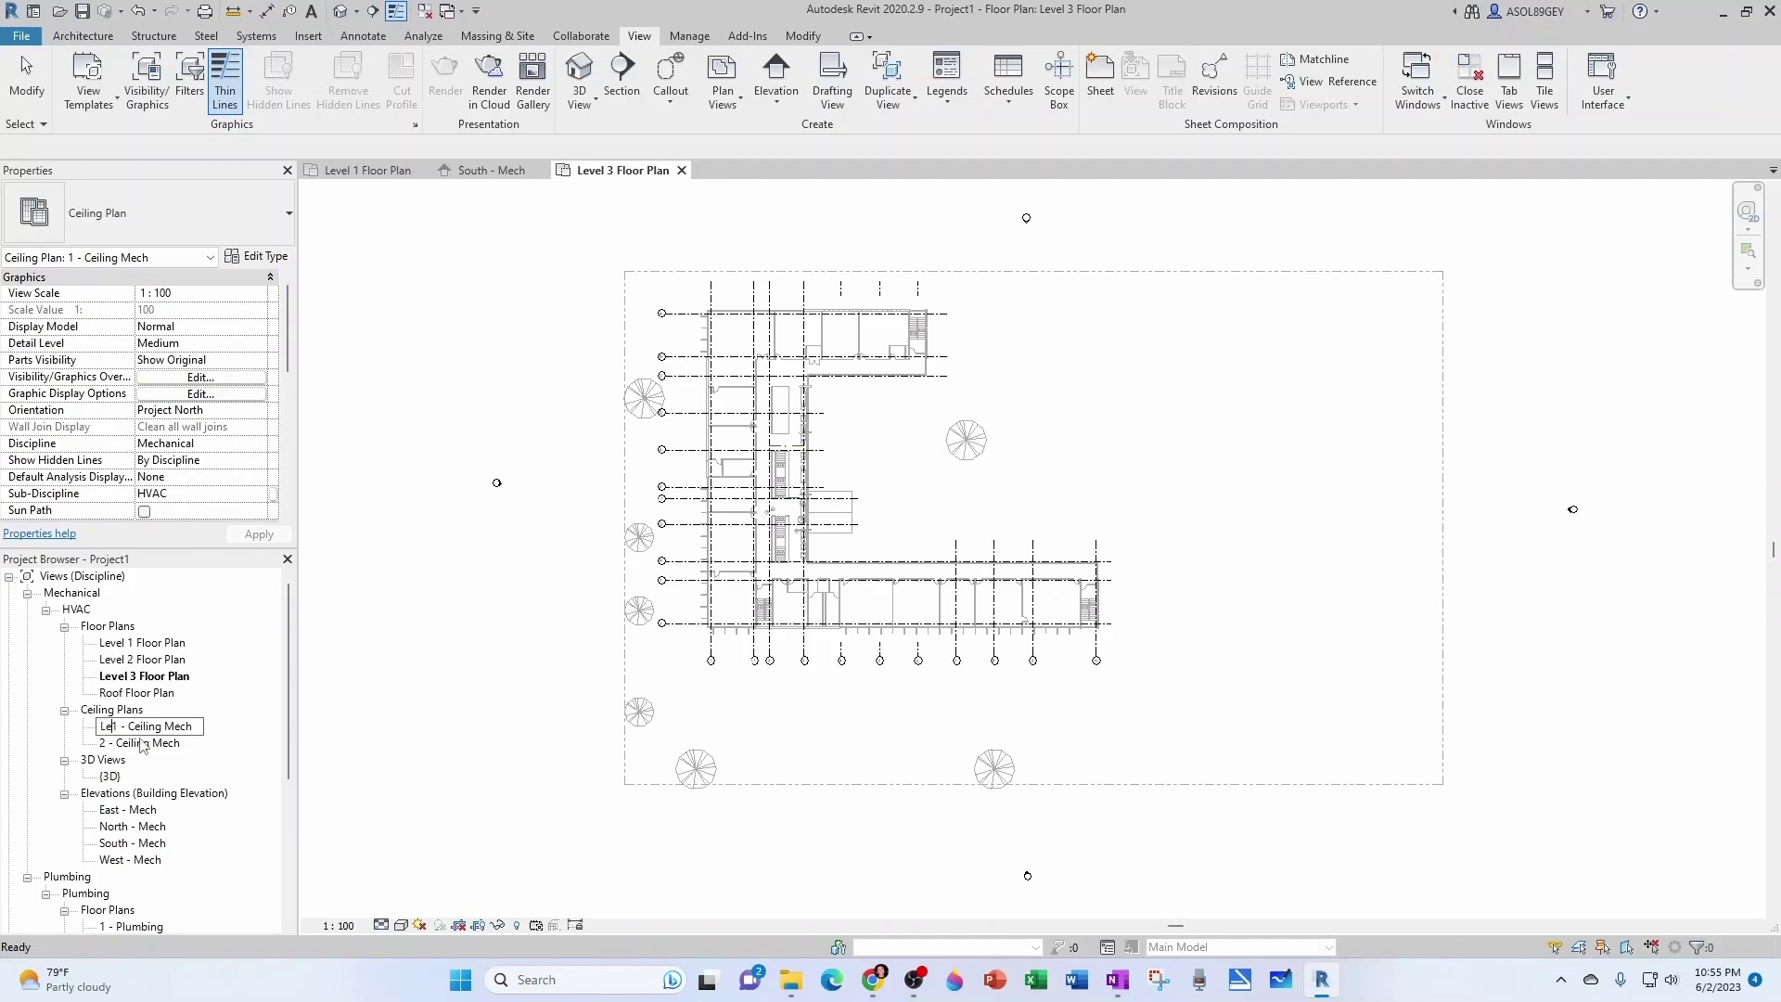
key("Return")
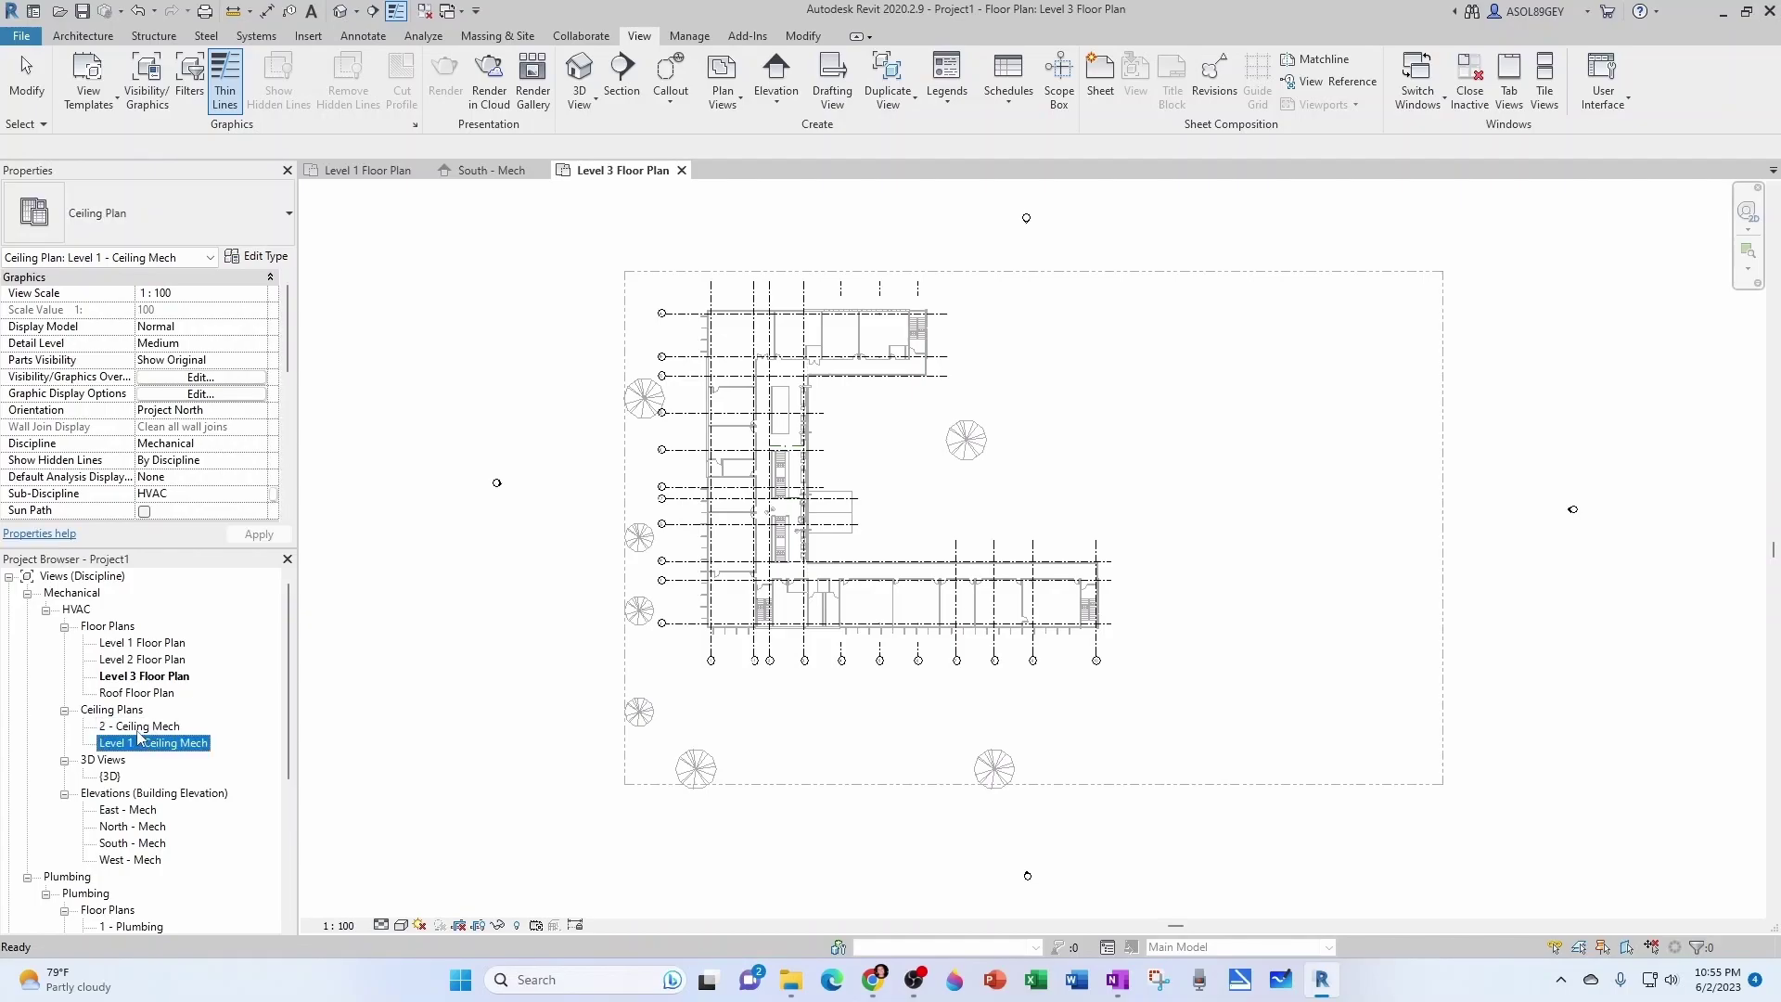
left_click(109, 728)
left_click(139, 728)
key("Home")
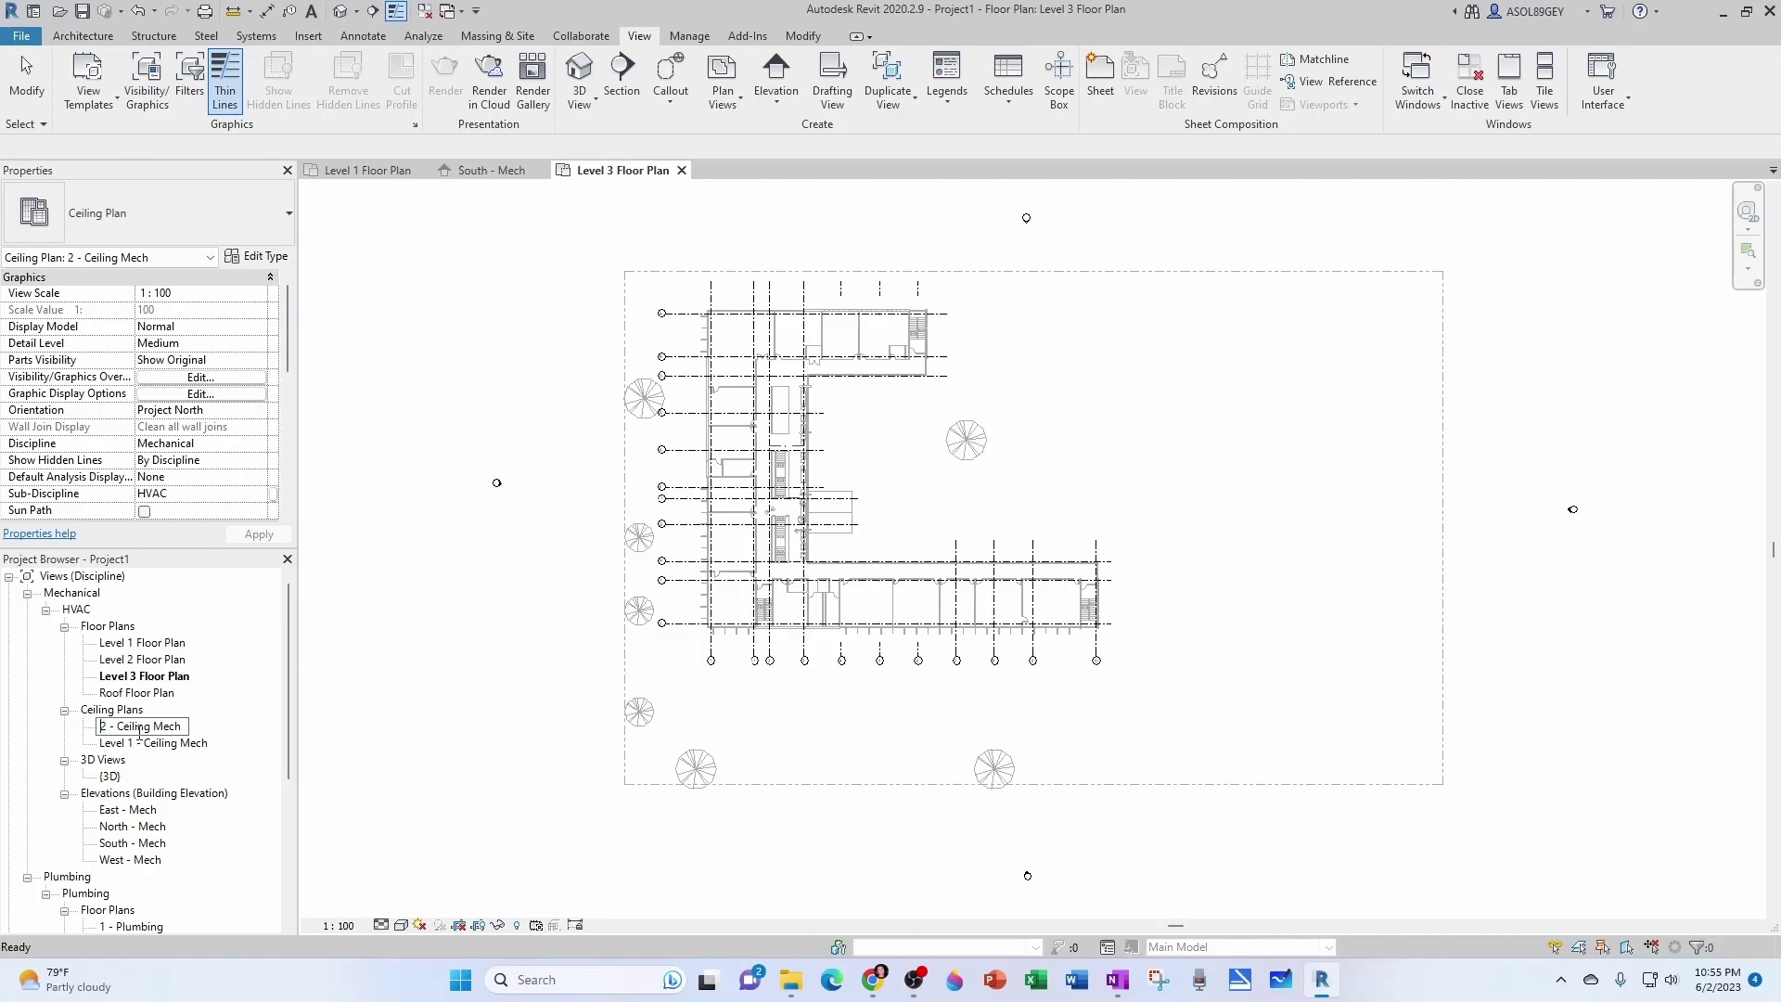
type("Level")
key("Return")
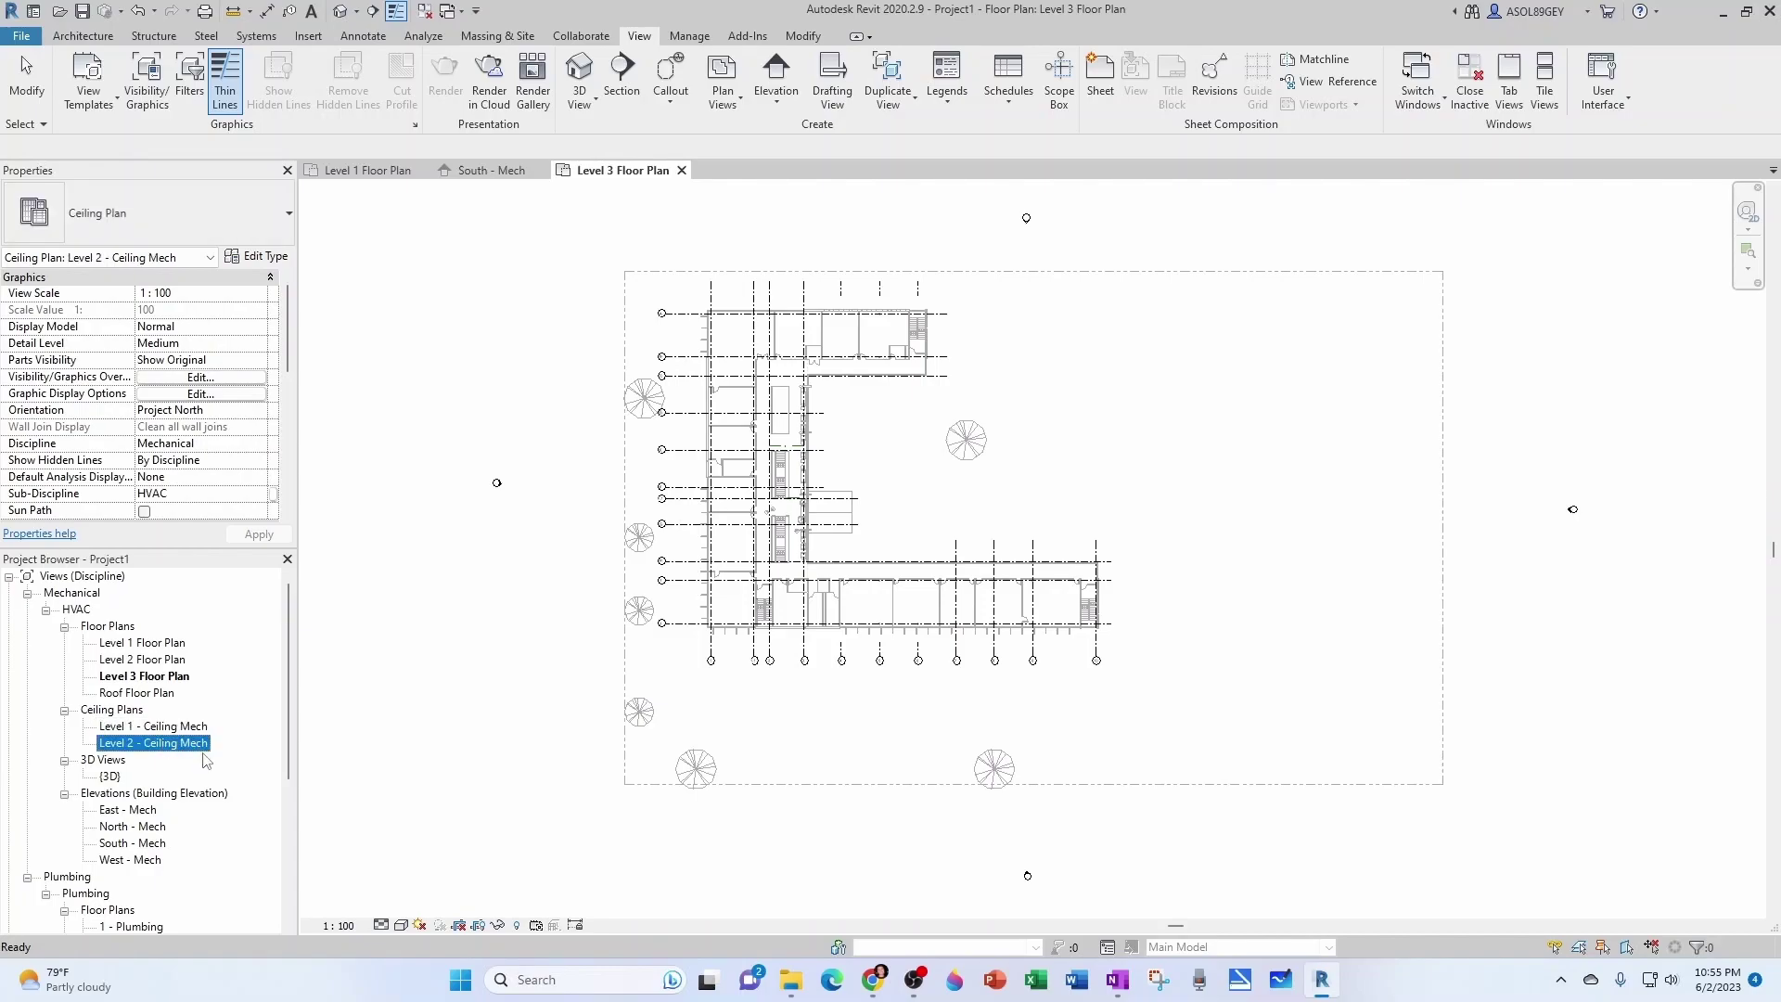
left_click(153, 727)
Open the HVAC Level 1 floor plan and rename it as "Level 1 - Floor Plan Mech"
double_click(136, 644)
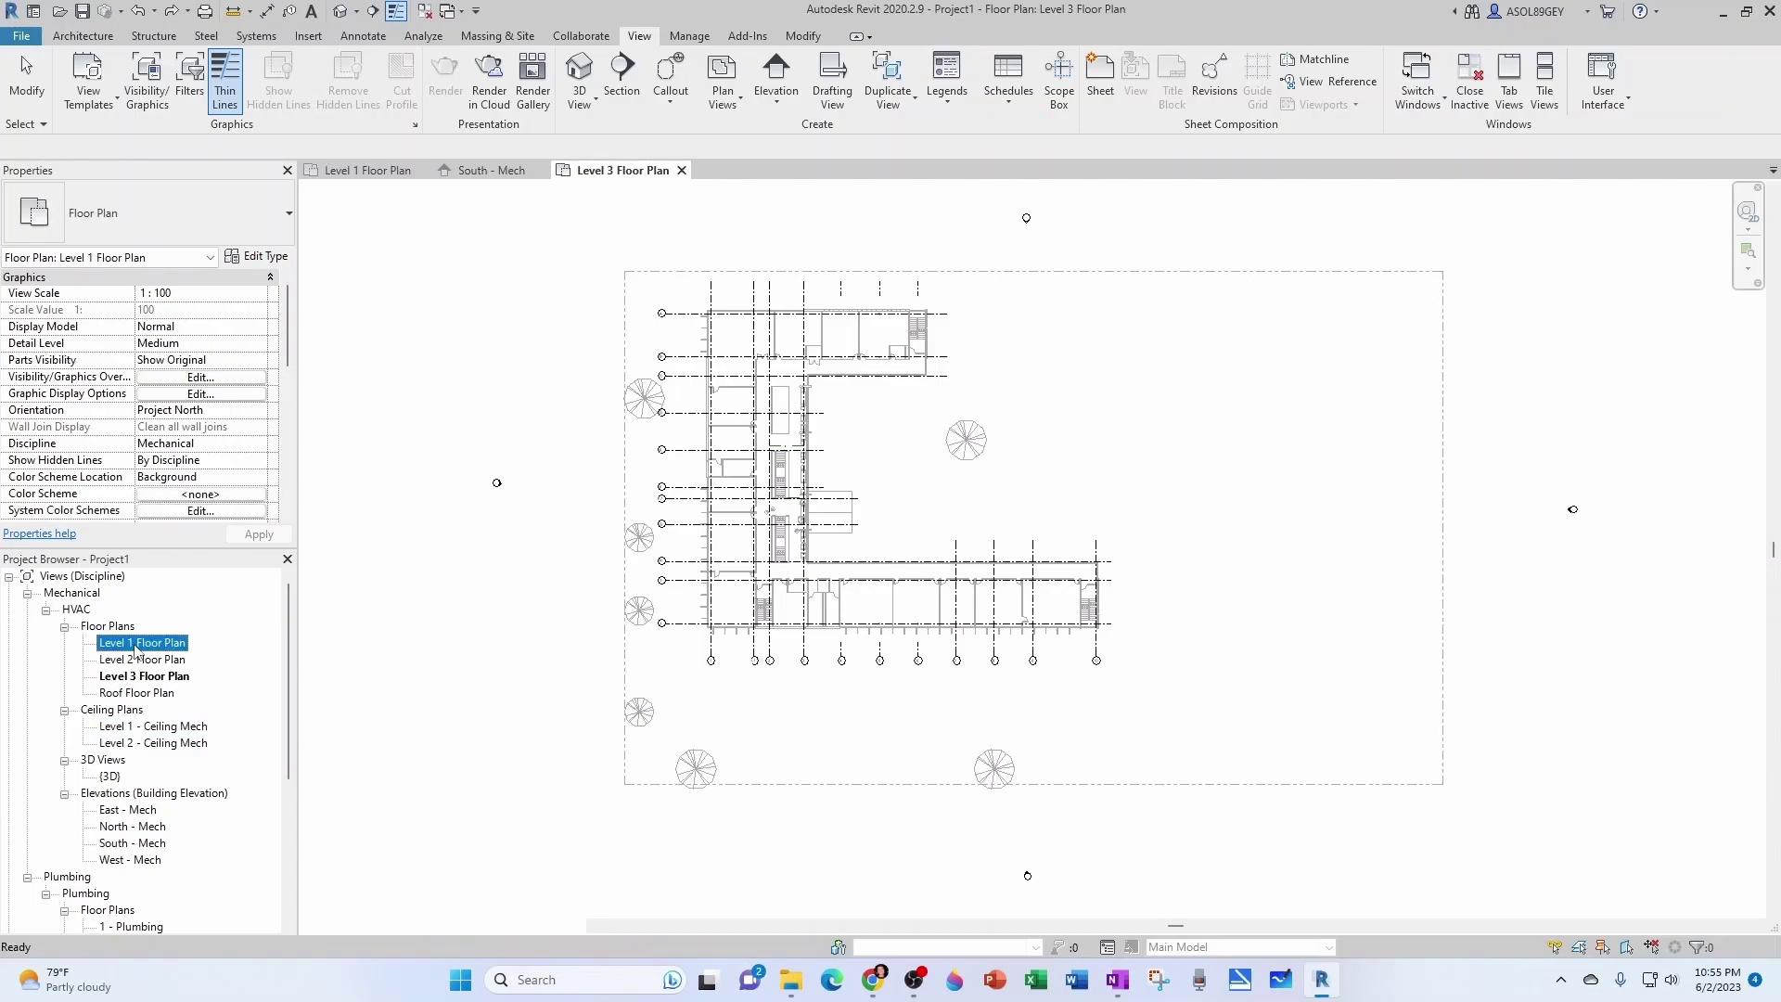
left_click(136, 644)
left_click(139, 645)
type("-")
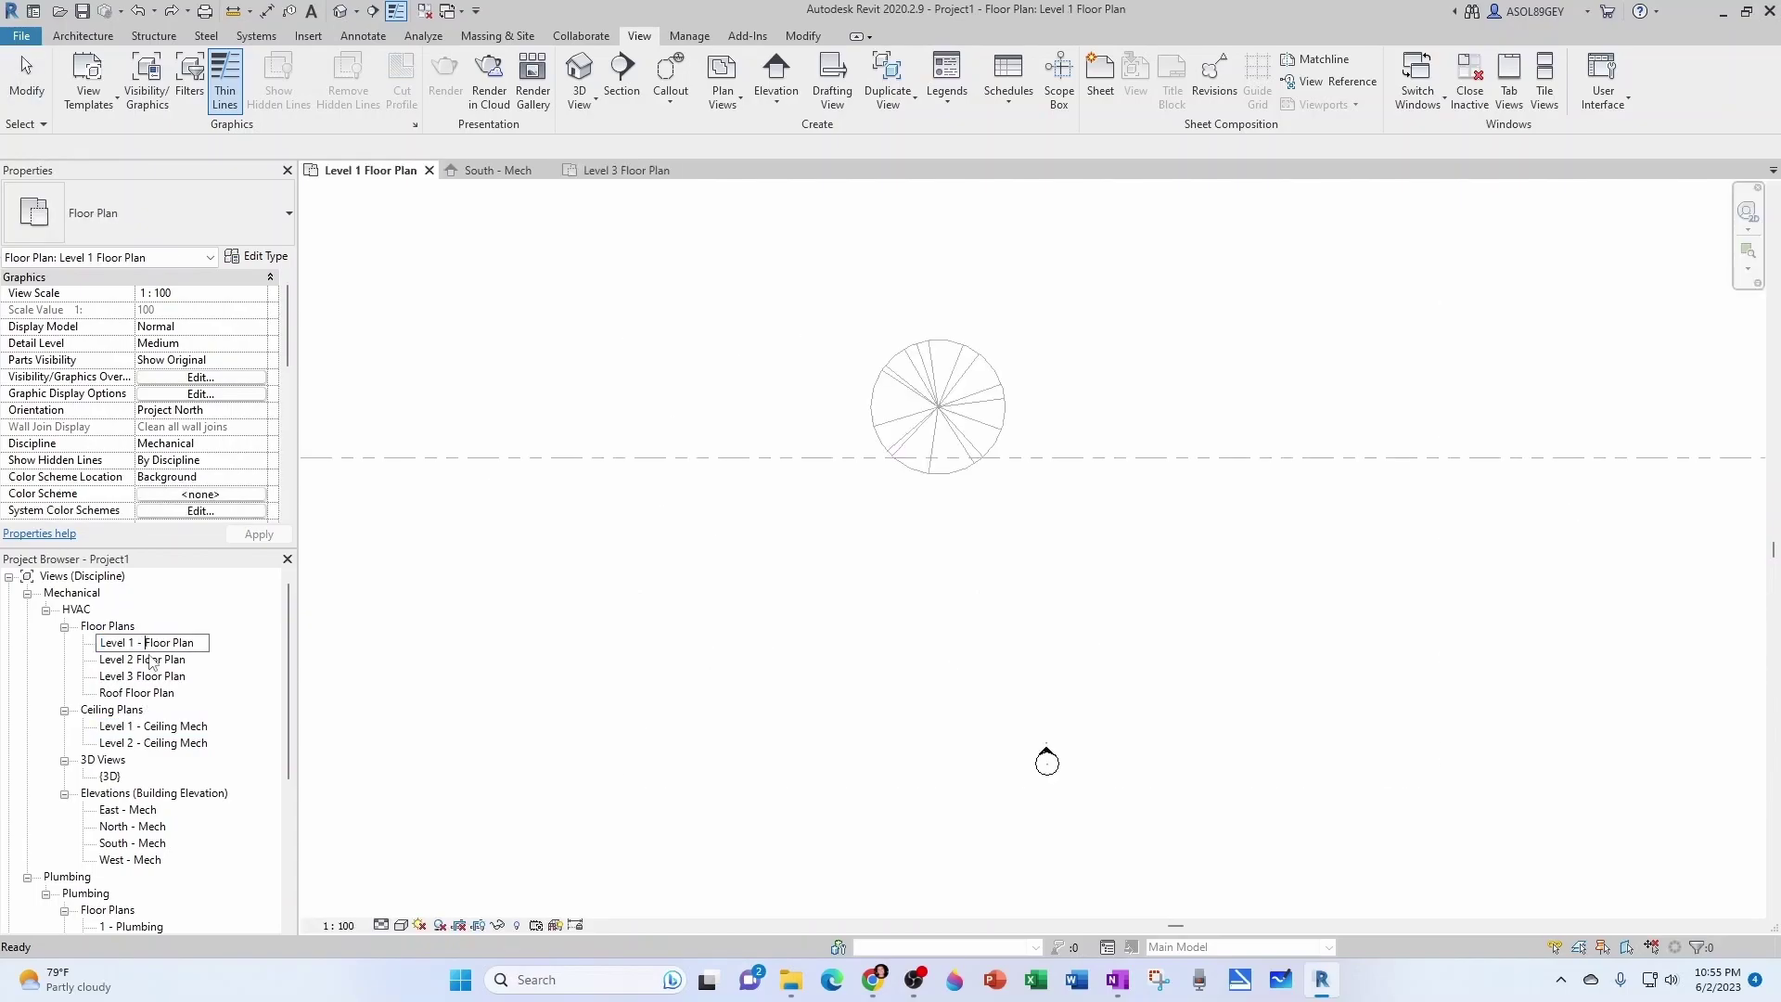
type("Mech")
Rename the HVAC Level 2 floor plan as "Level 2 - Floor Plan Mech"
left_click(153, 663)
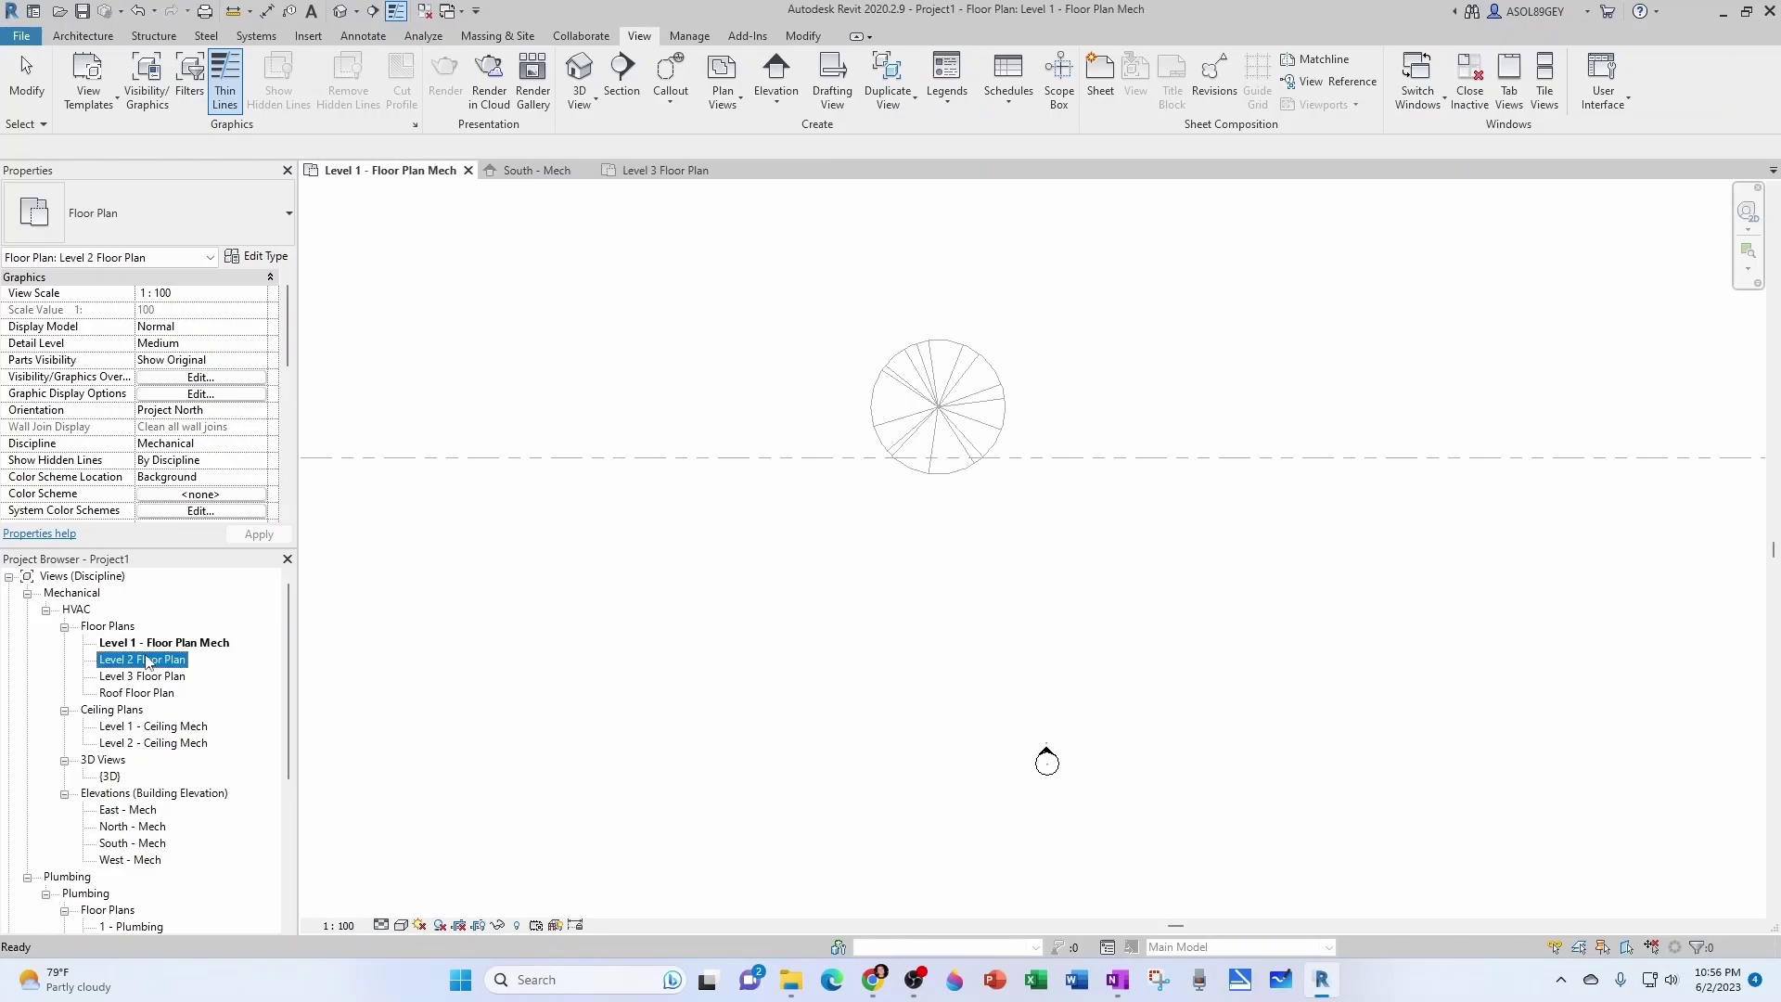
left_click(159, 666)
type("-")
key("End")
type("Mech")
key("Return")
Rename the HVAC Level 3 floor plan as "Level 3 - Floor Plan Mech"
left_click(139, 677)
left_click(140, 678)
type("-")
key("End")
type("Mech")
key("Return")
Rename the HVAC roof floor plan as "Roof - Floor Plan Mech"
left_click(128, 695)
left_click(128, 695)
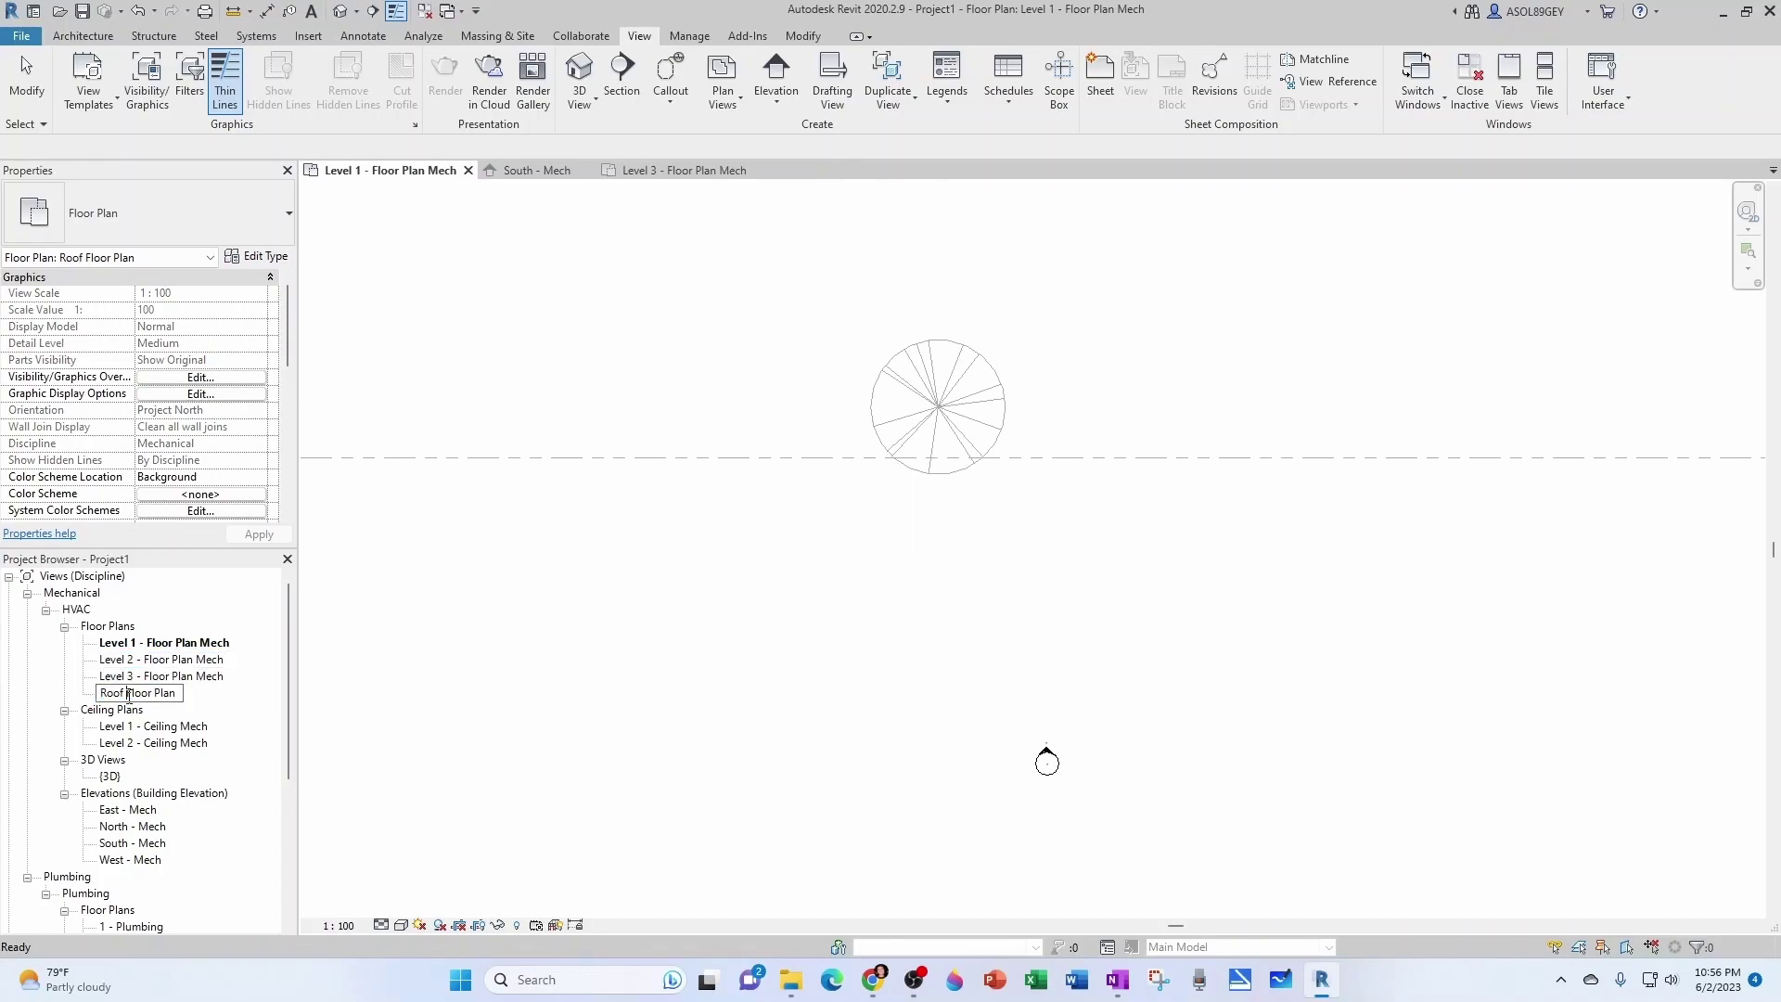
type("-")
key("End")
type("Mech")
key("Return")
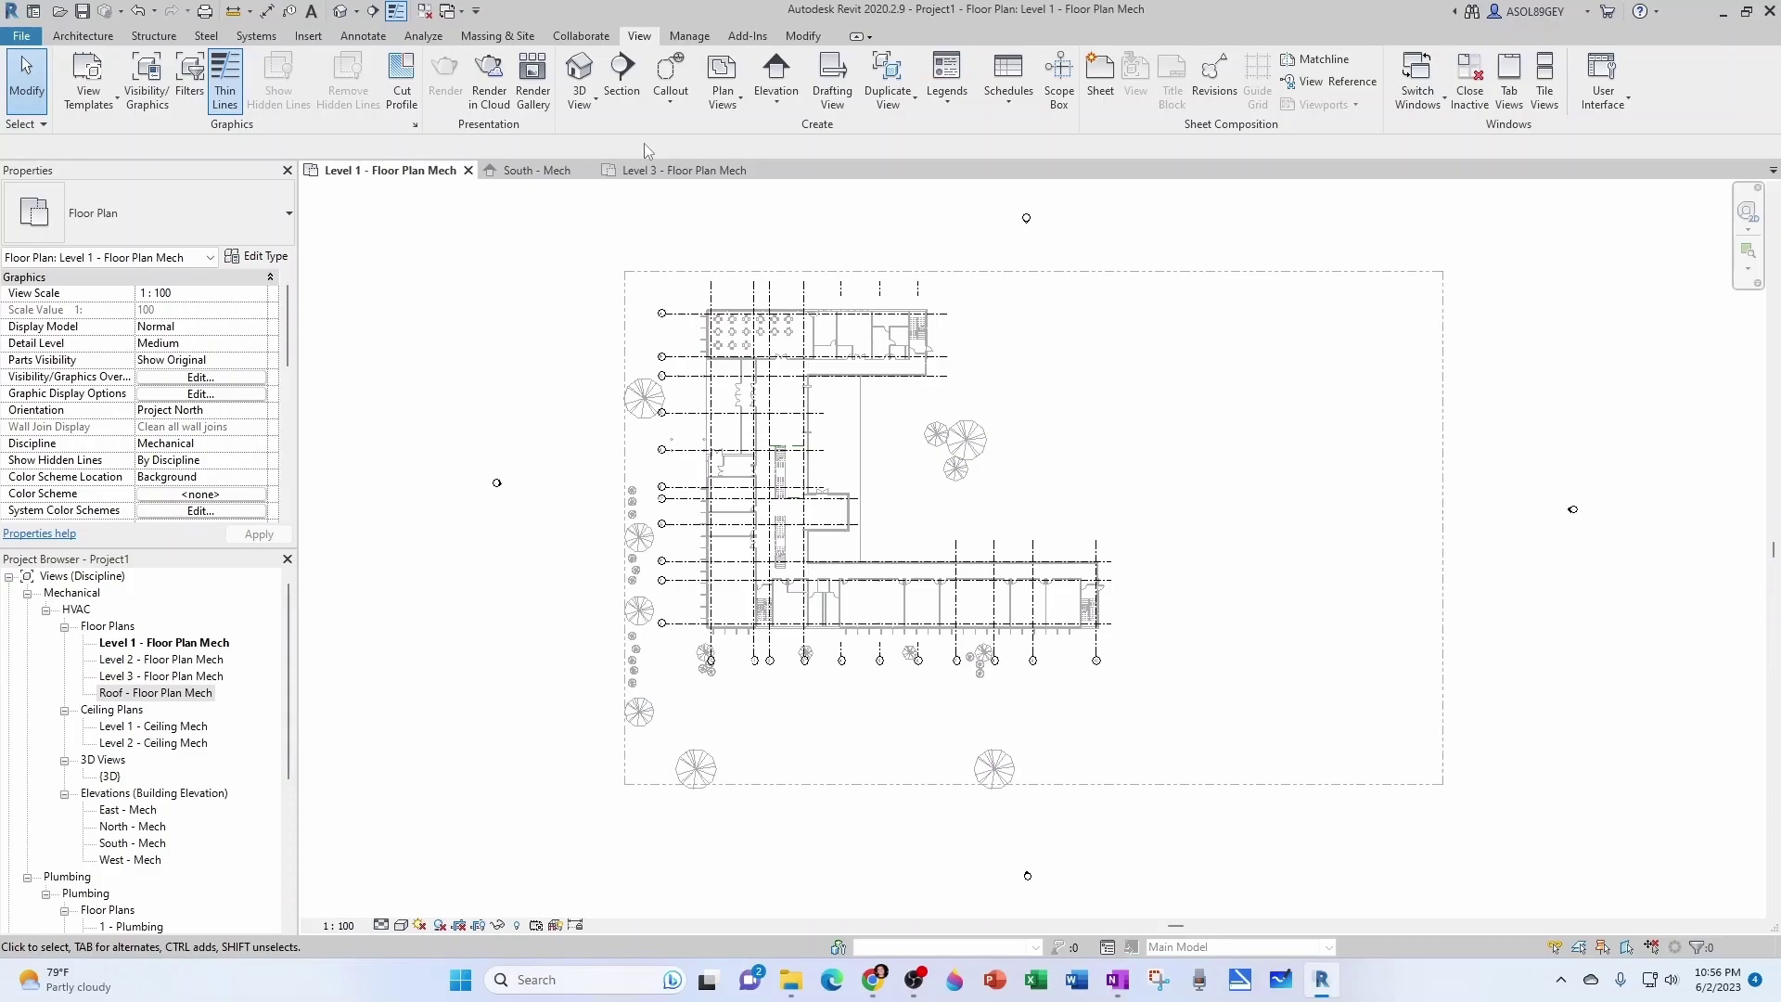
Create reflected ceiling plan views for Level 3 and Roof without duplicating existing views
left_click(738, 108)
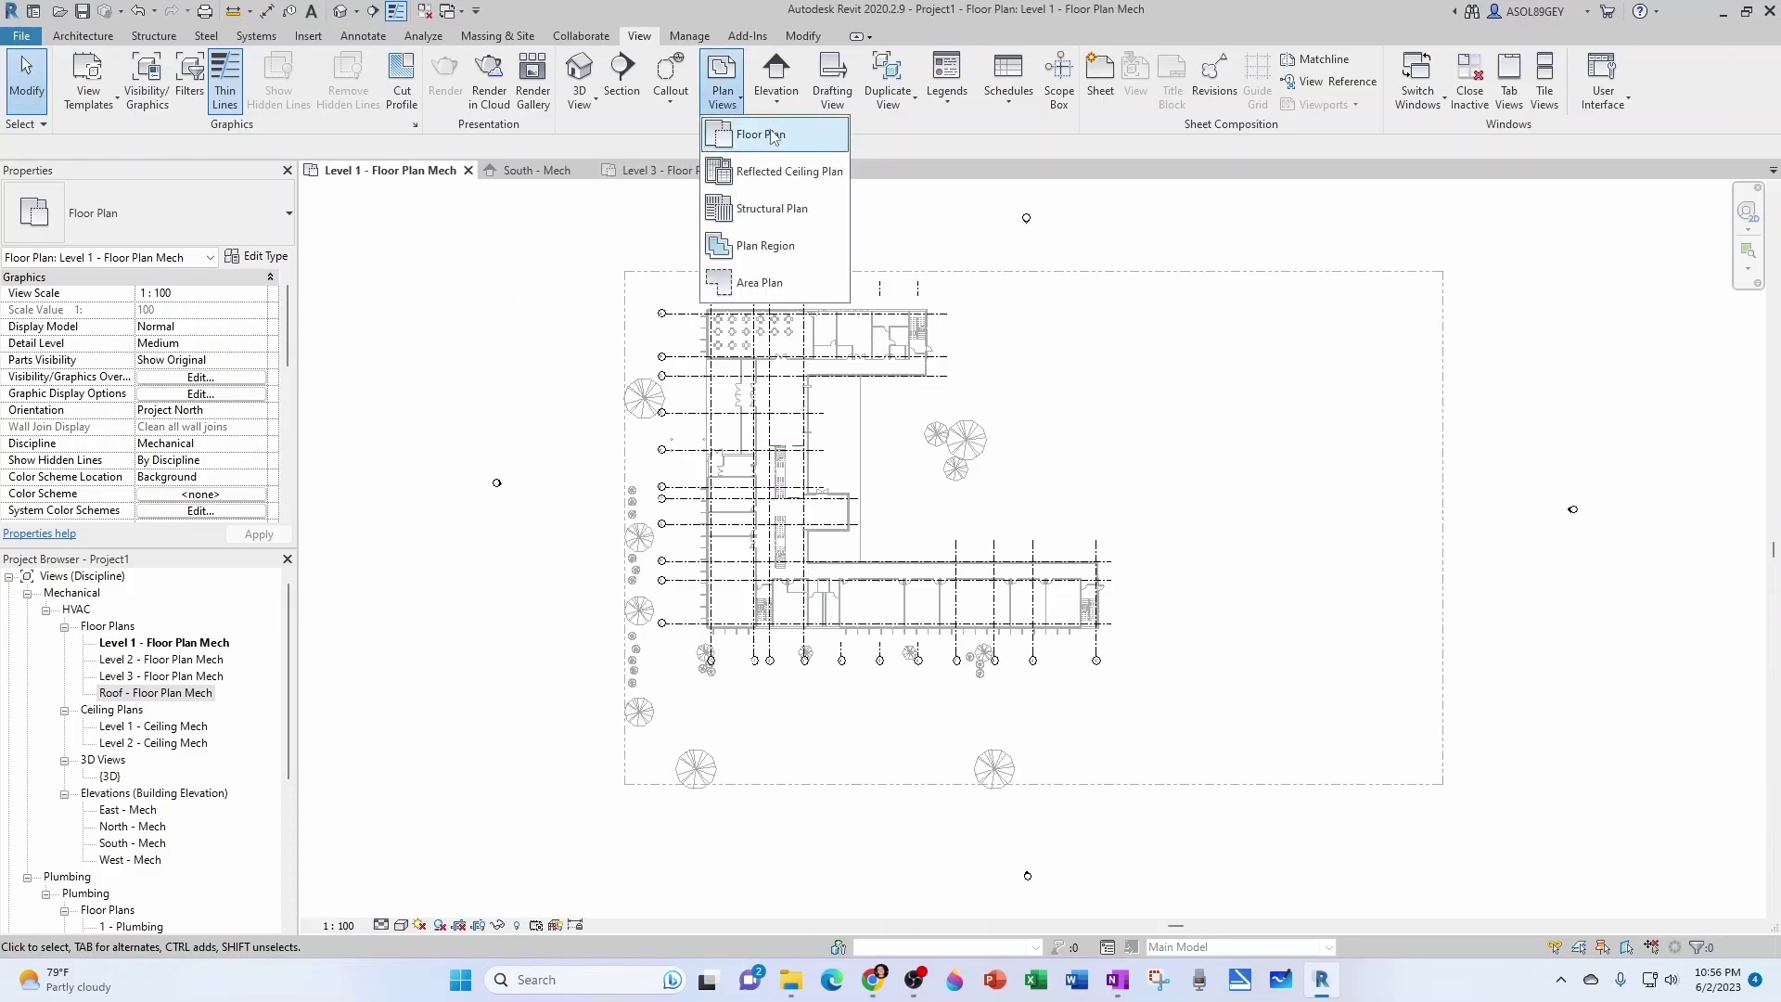
left_click(779, 175)
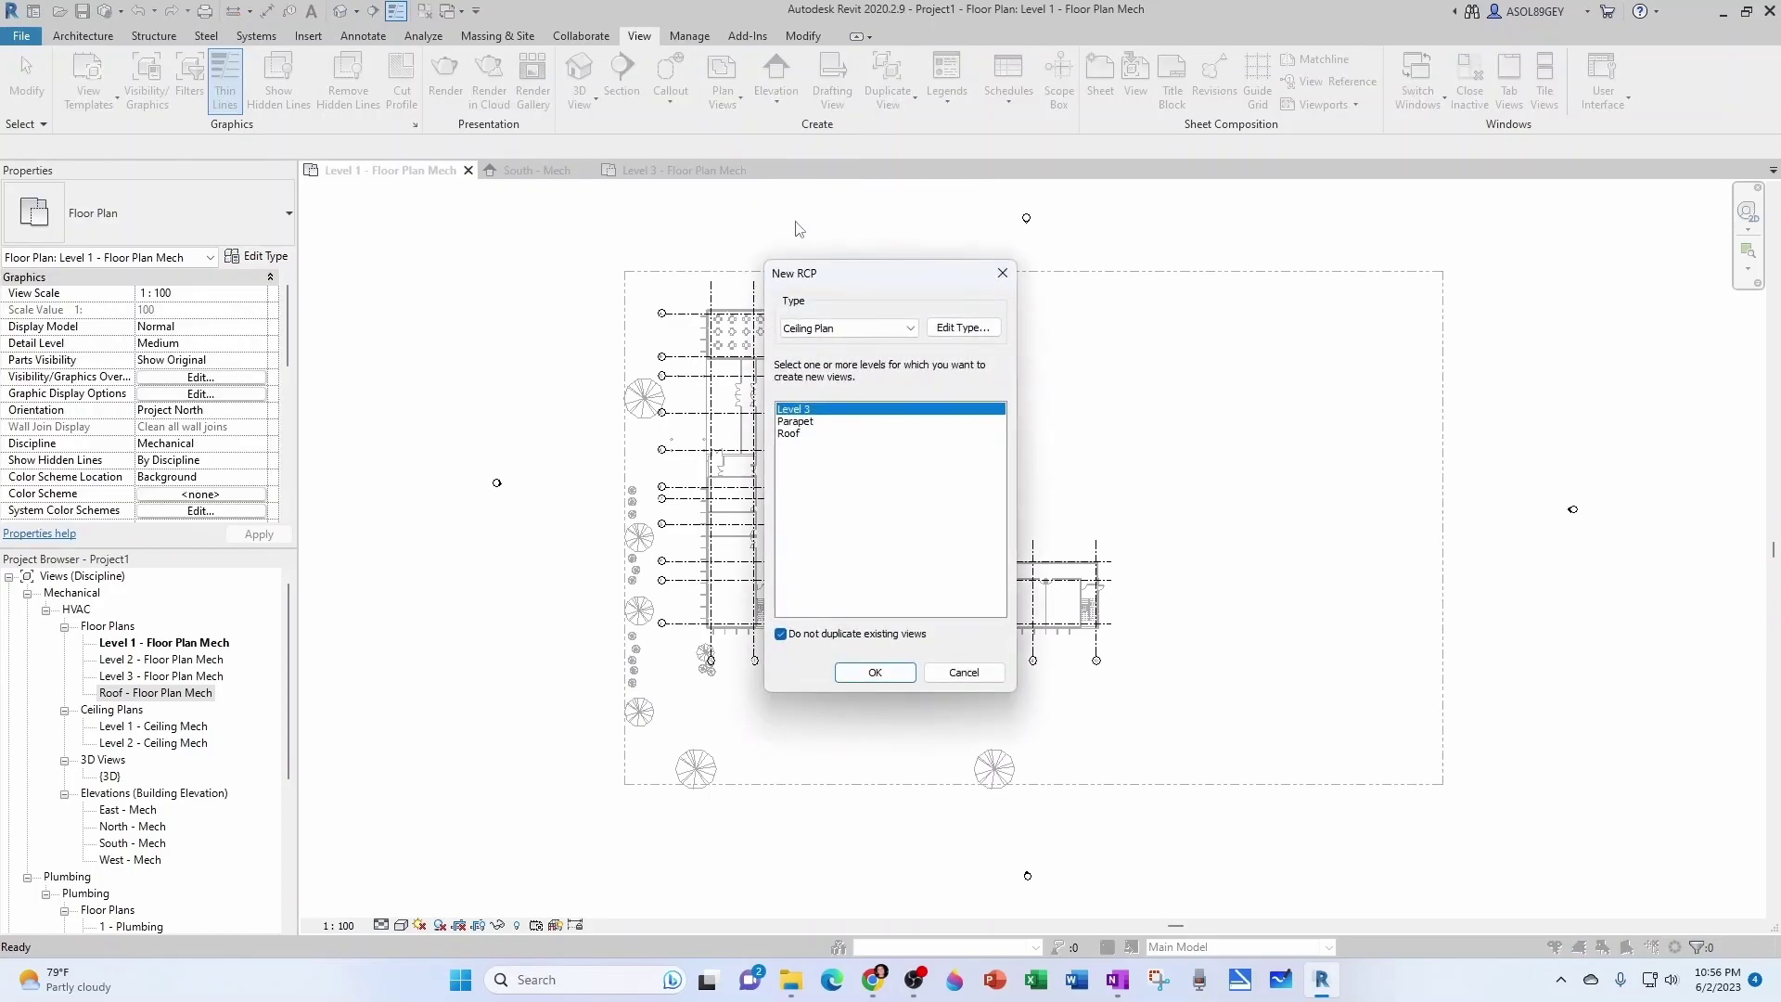
left_click(793, 434, "ctrl")
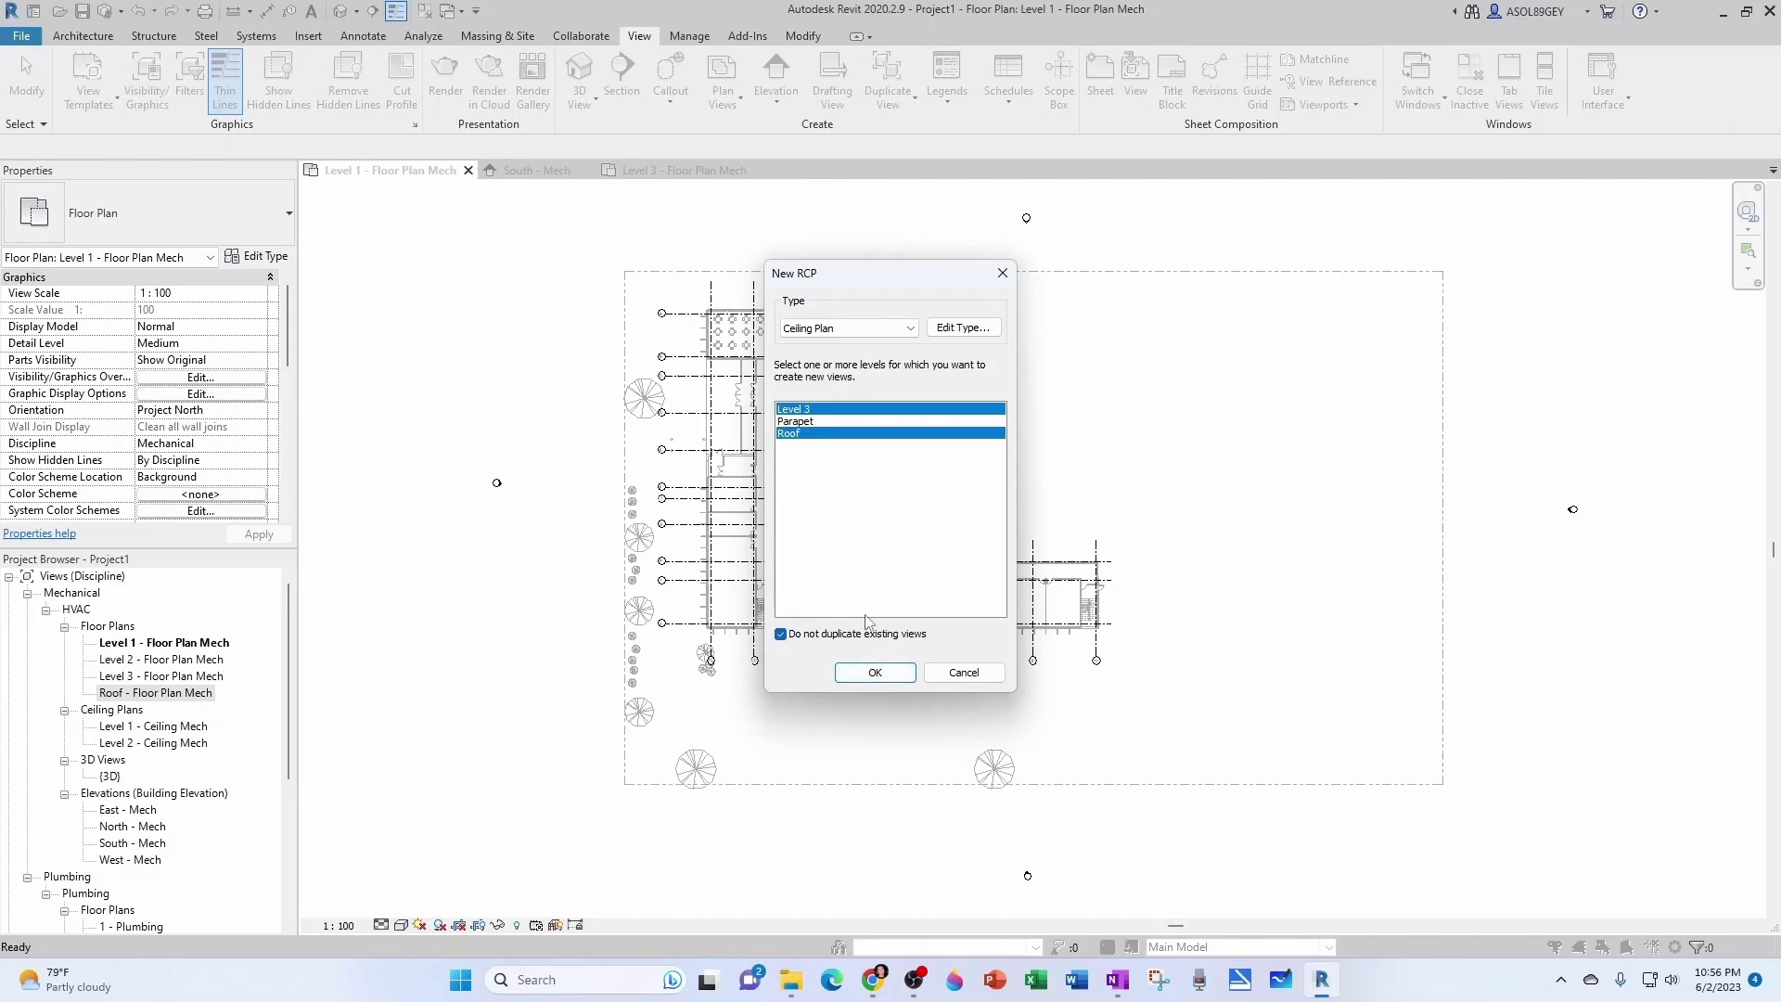
left_click(872, 673)
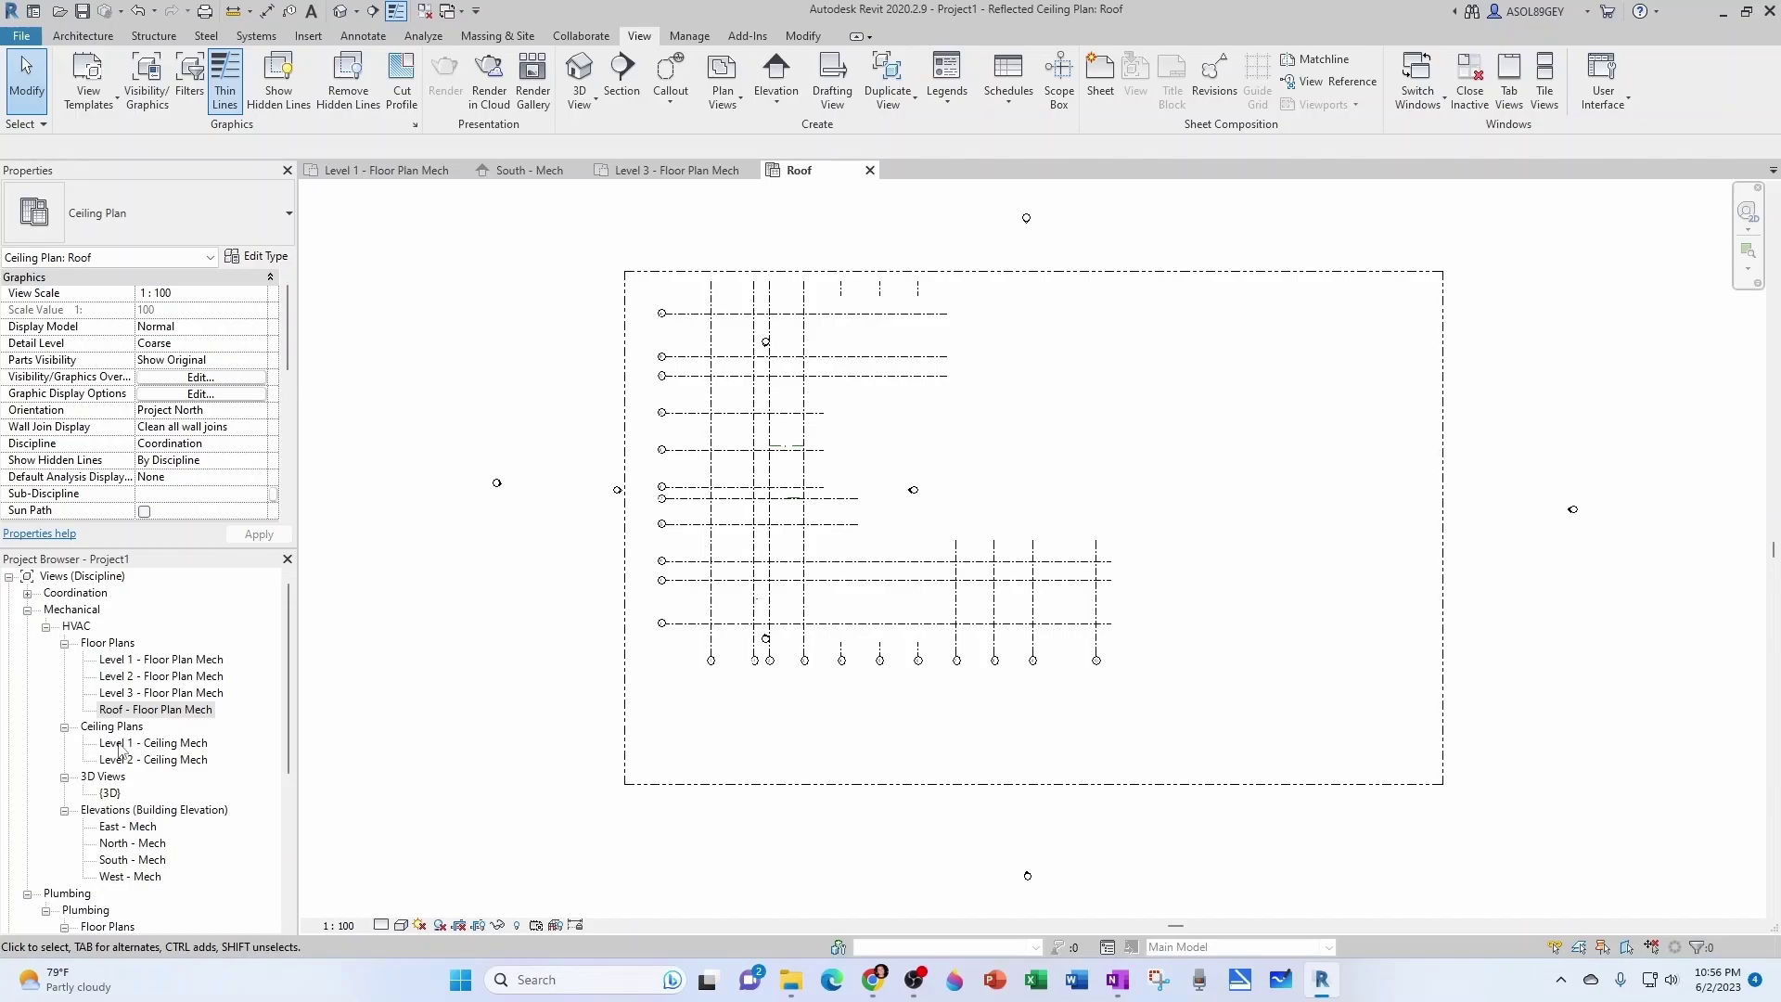
Examine the grouping and sorting rules of the Discipline browser organization that place the new ceiling plans under Coordination
left_click(27, 595)
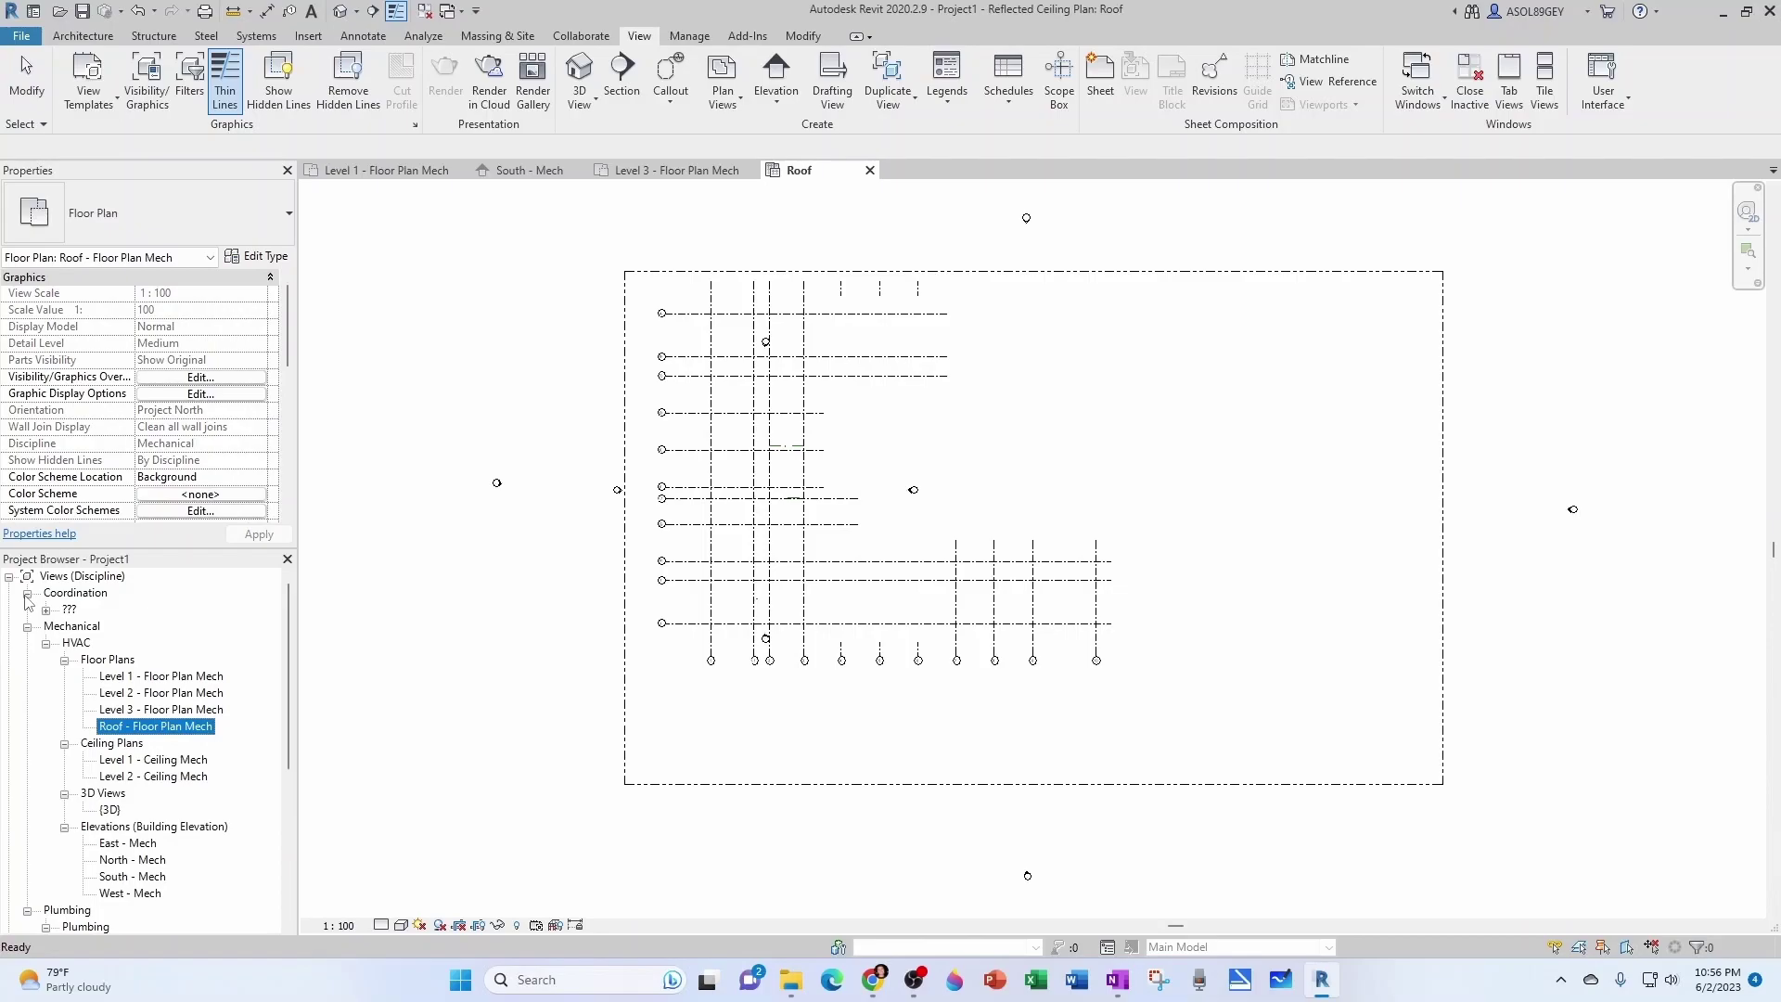
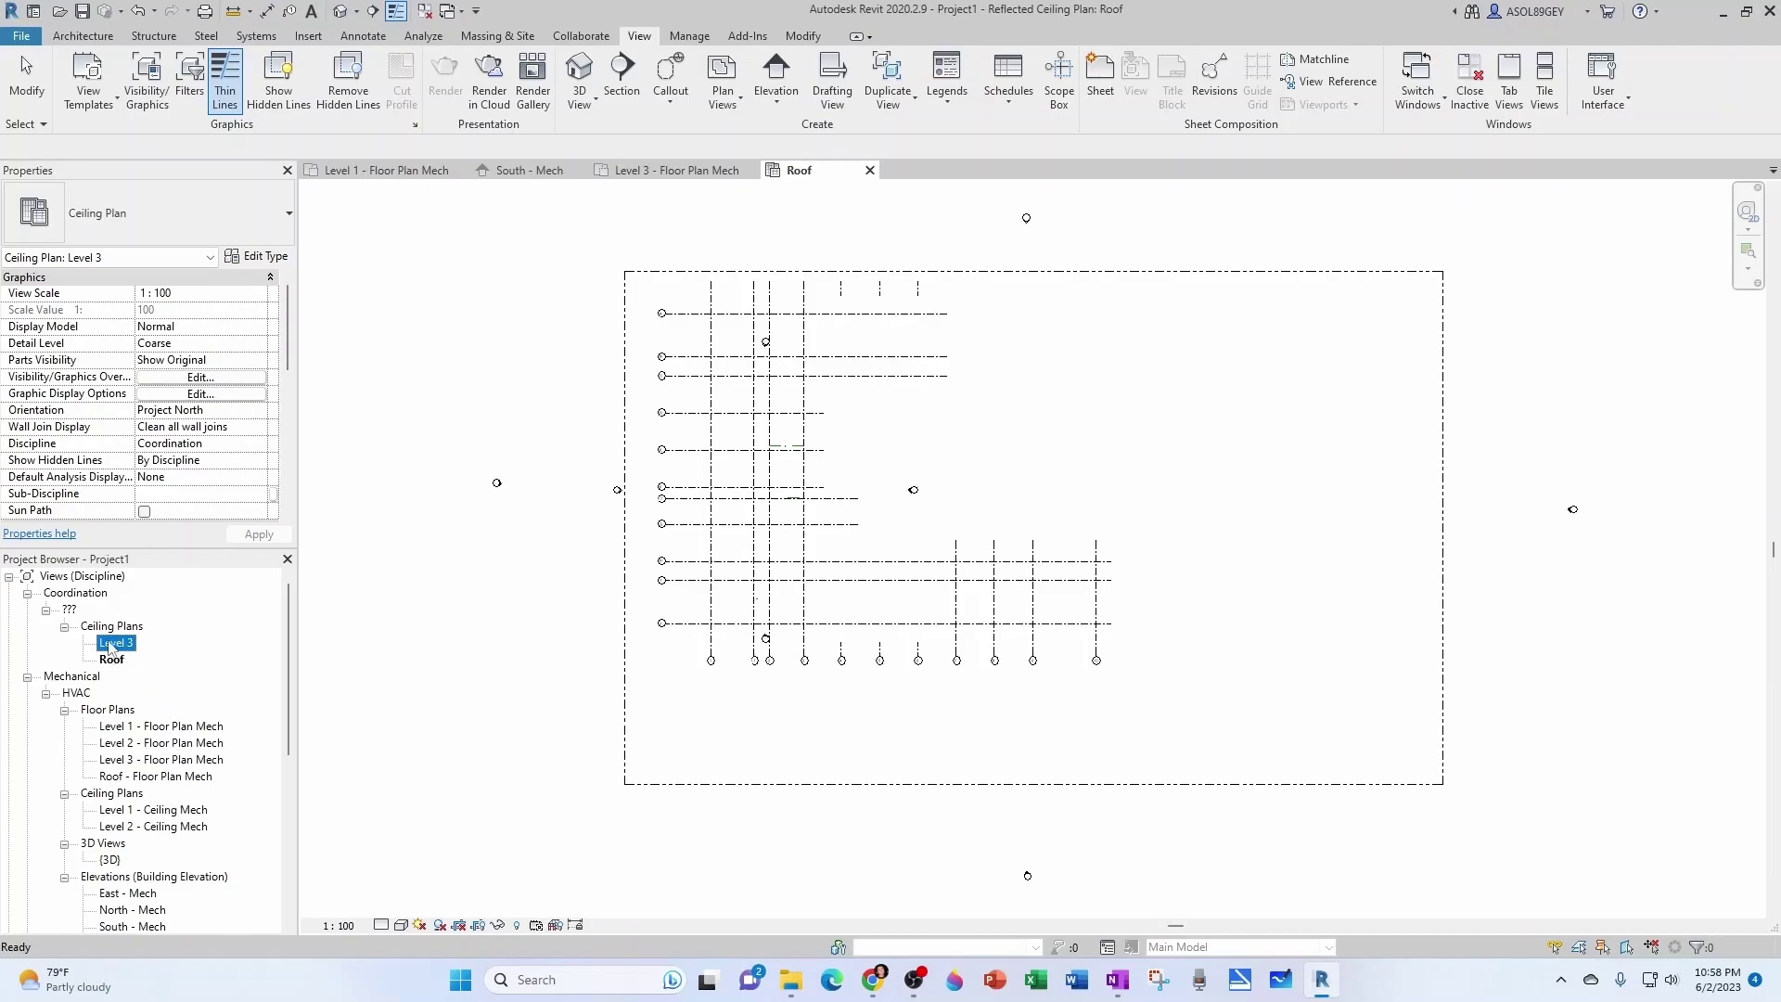
right_click(88, 577)
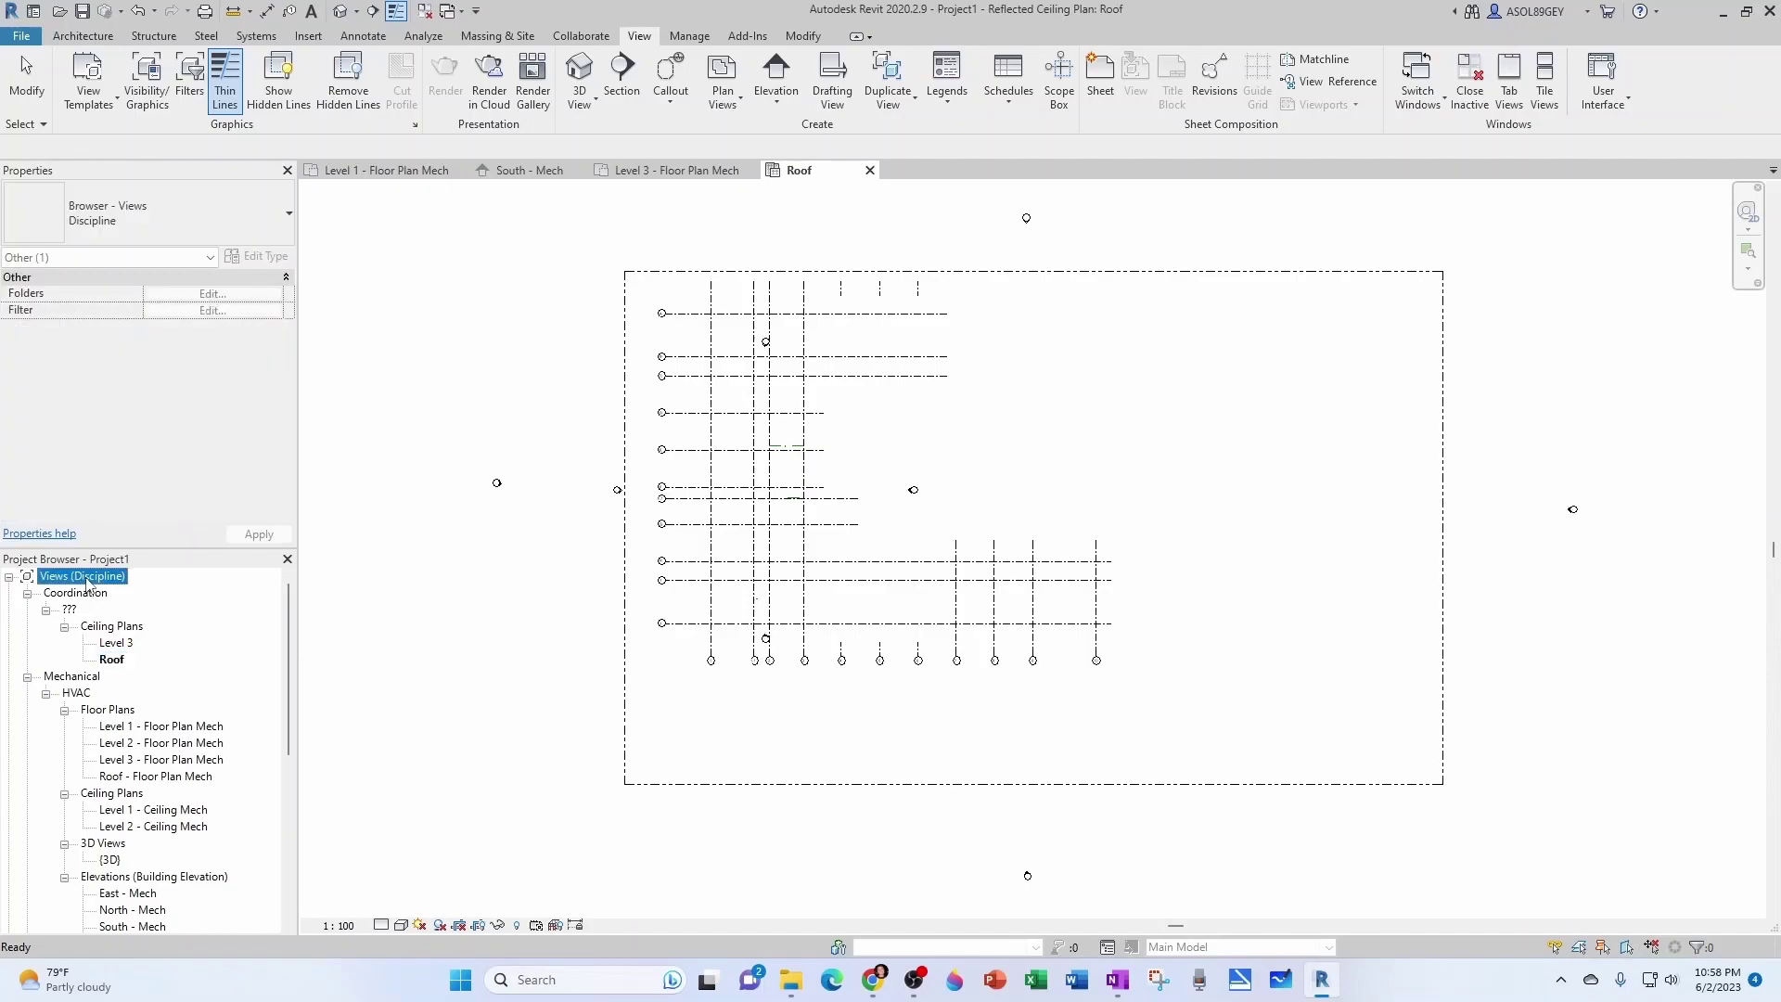
left_click(155, 594)
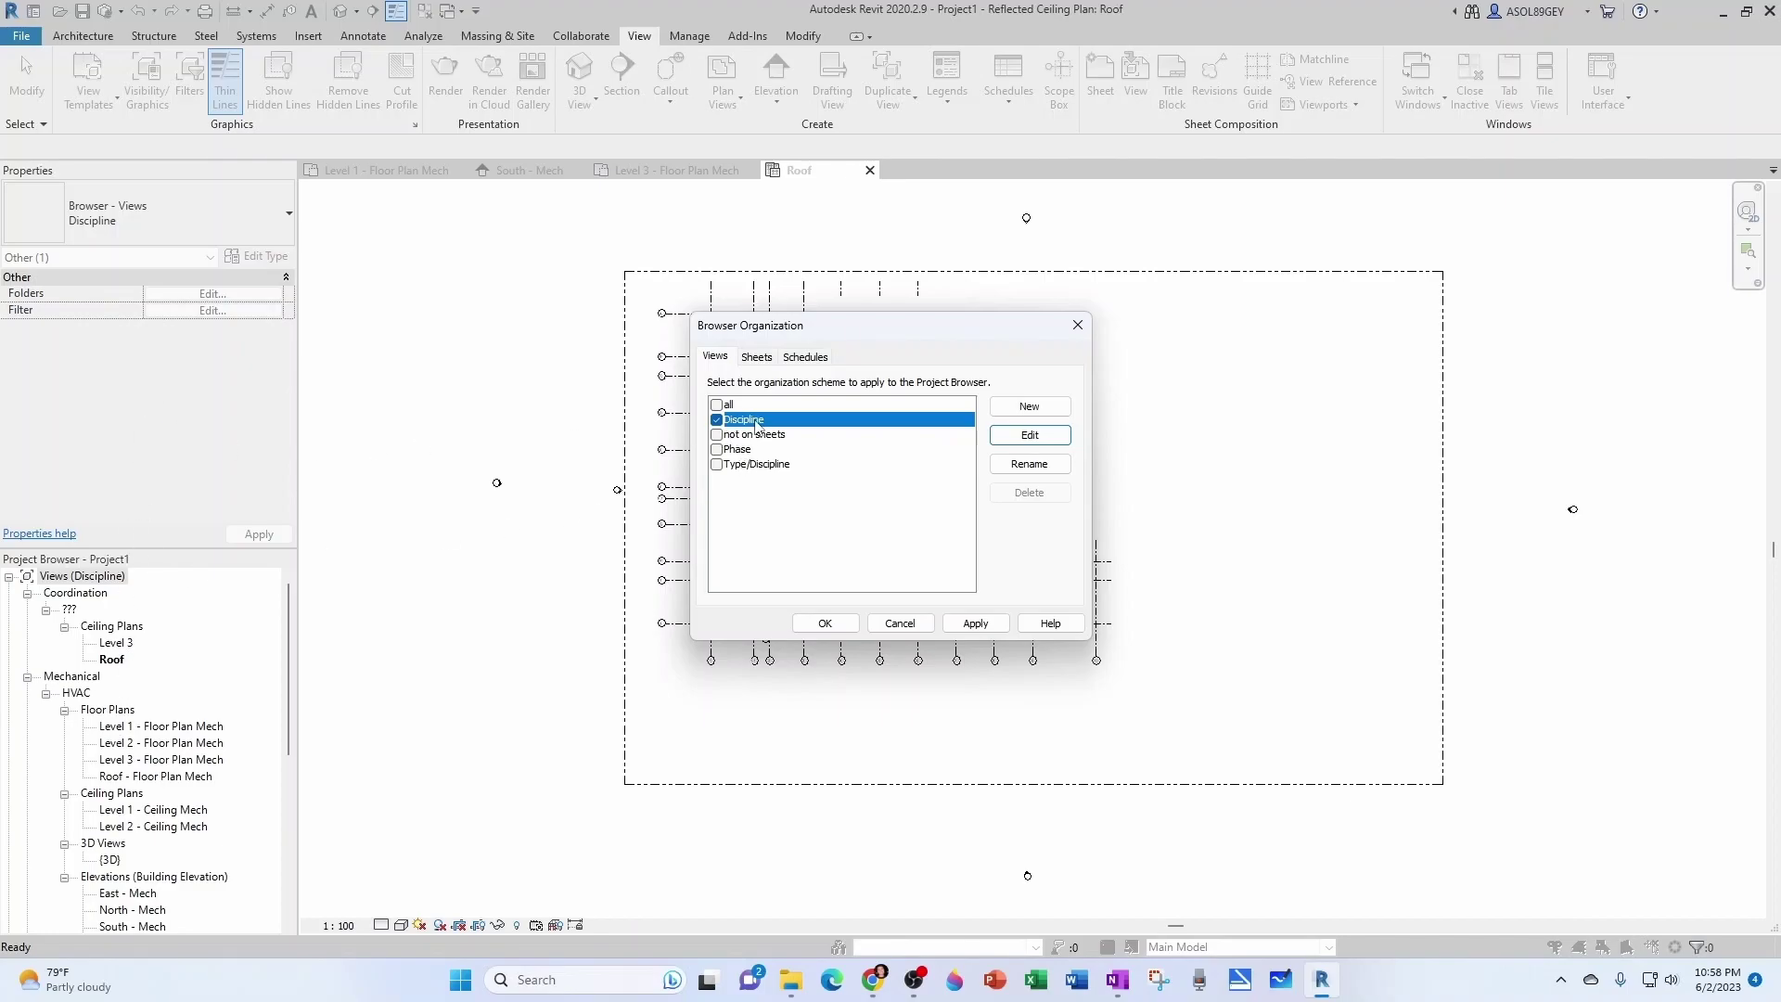
left_click(1011, 437)
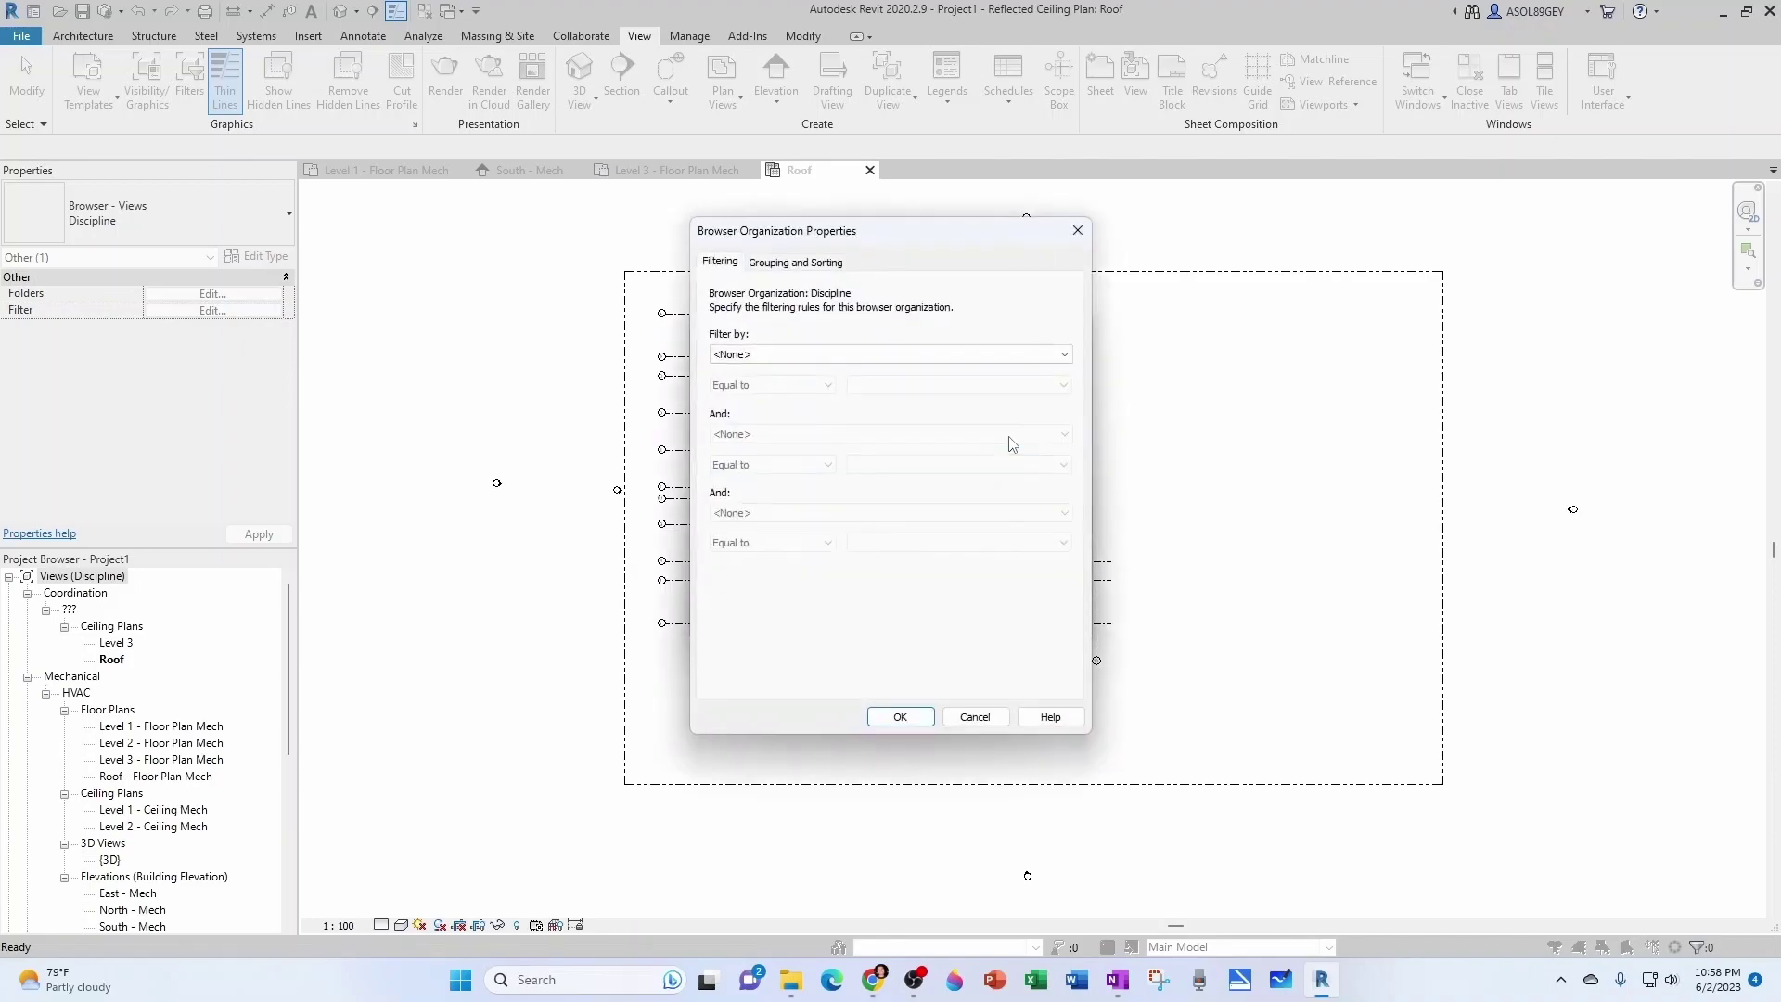
left_click(780, 265)
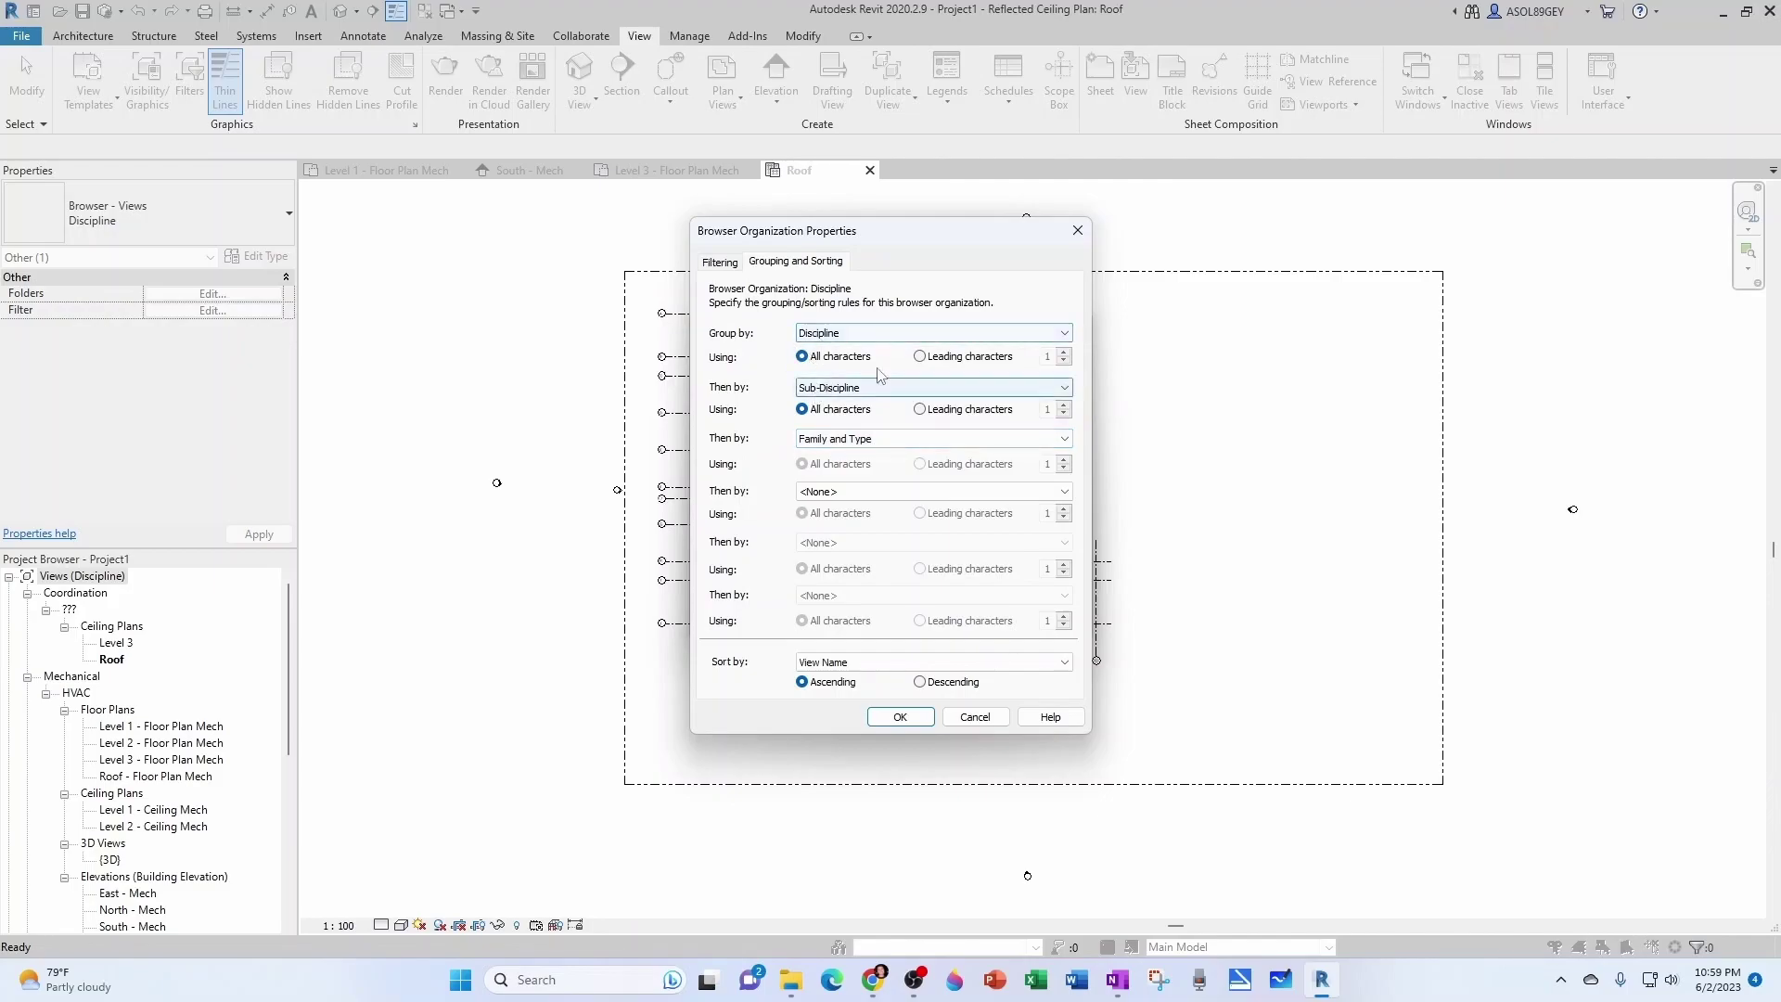
left_click(1079, 234)
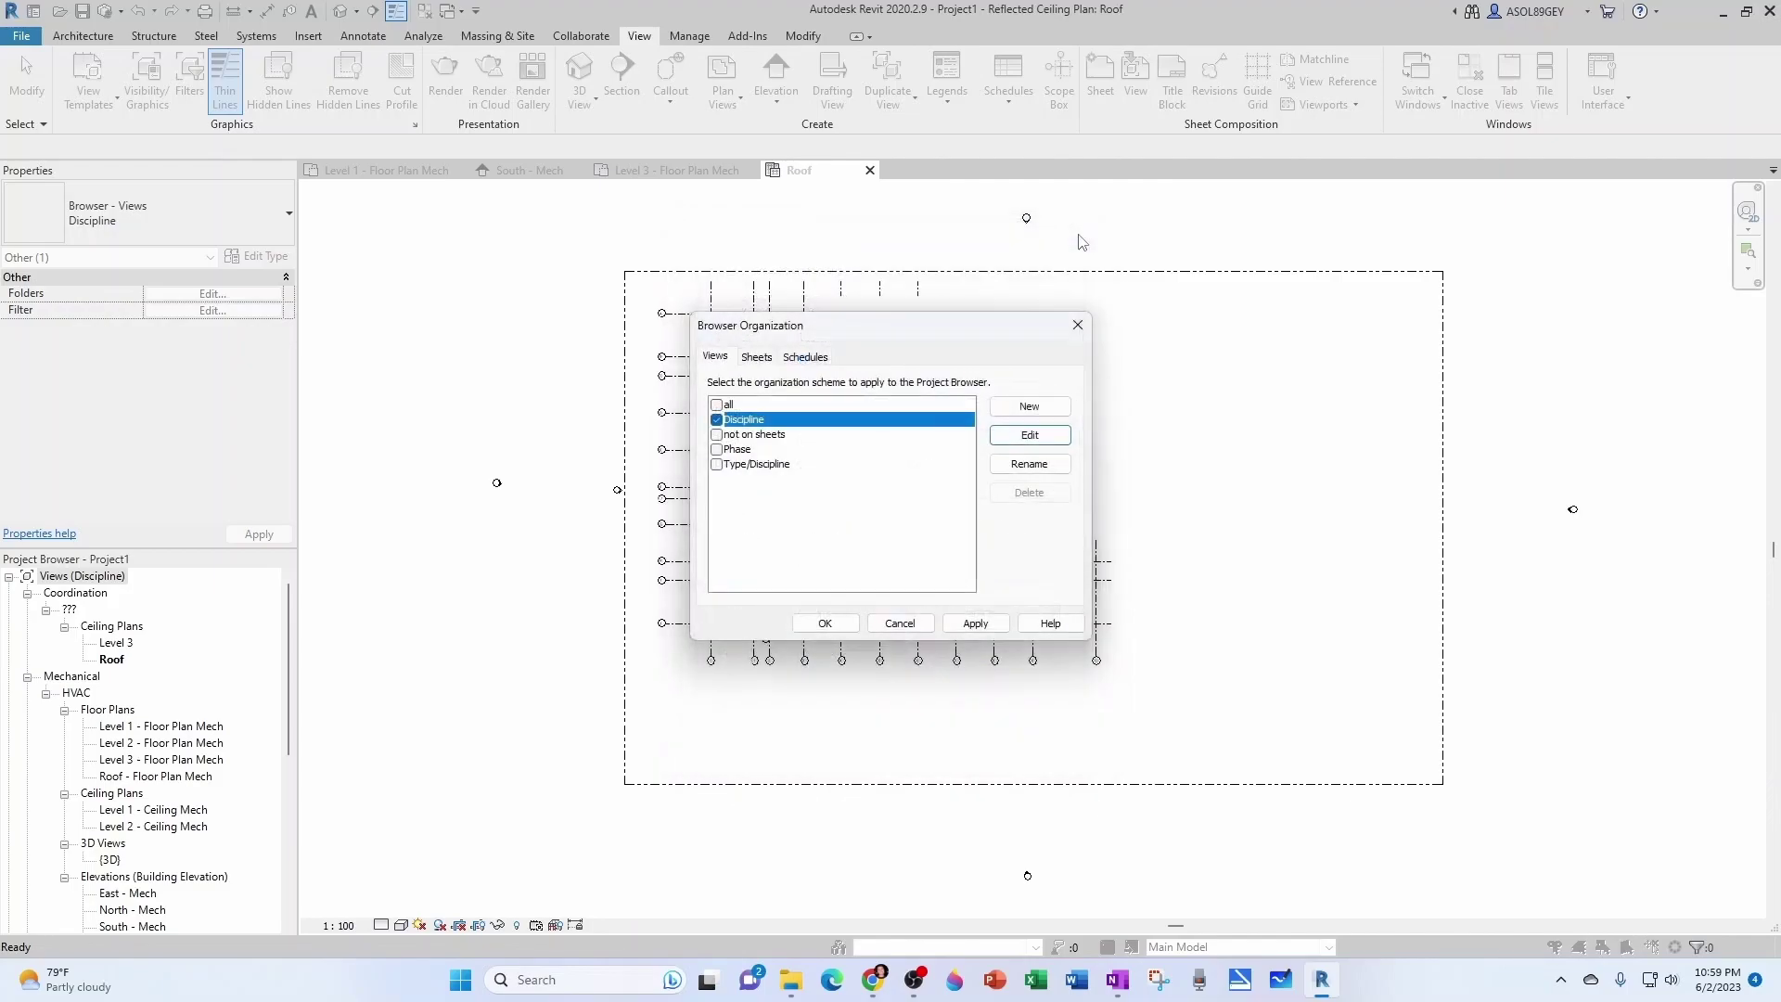
left_click(1076, 326)
Set the discipline of the Roof ceiling plan to Mechanical
left_click(113, 660)
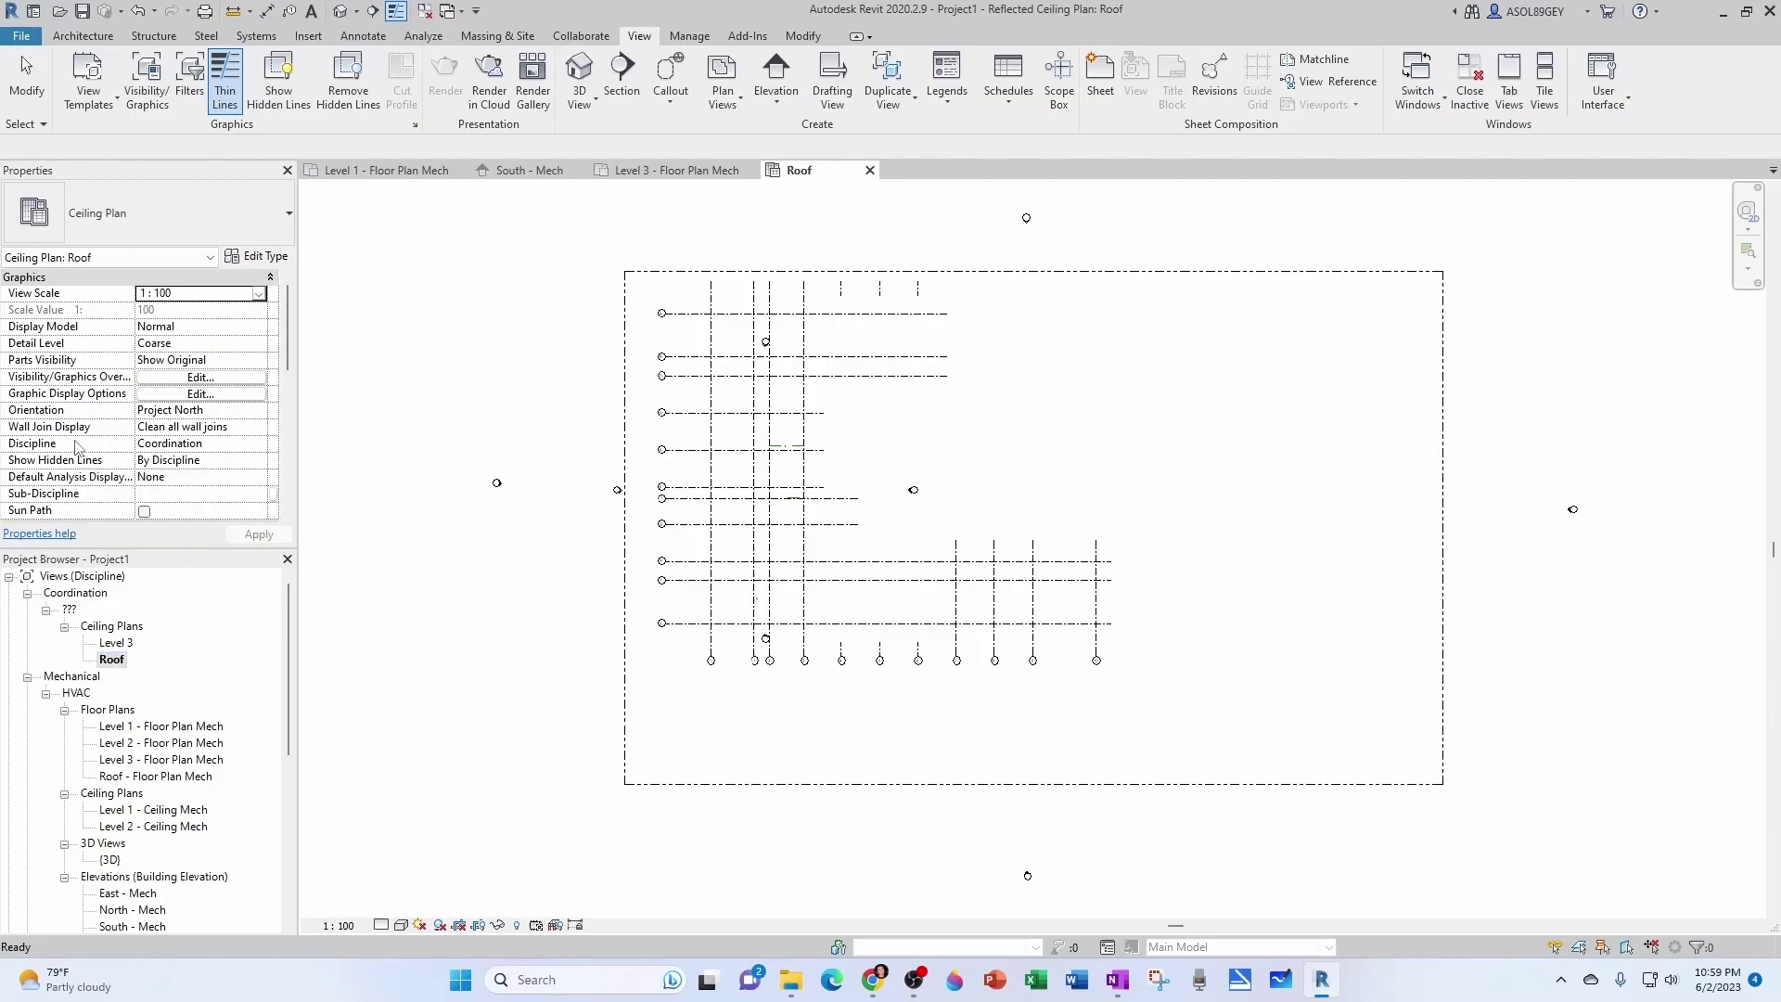
left_click(226, 444)
left_click(259, 444)
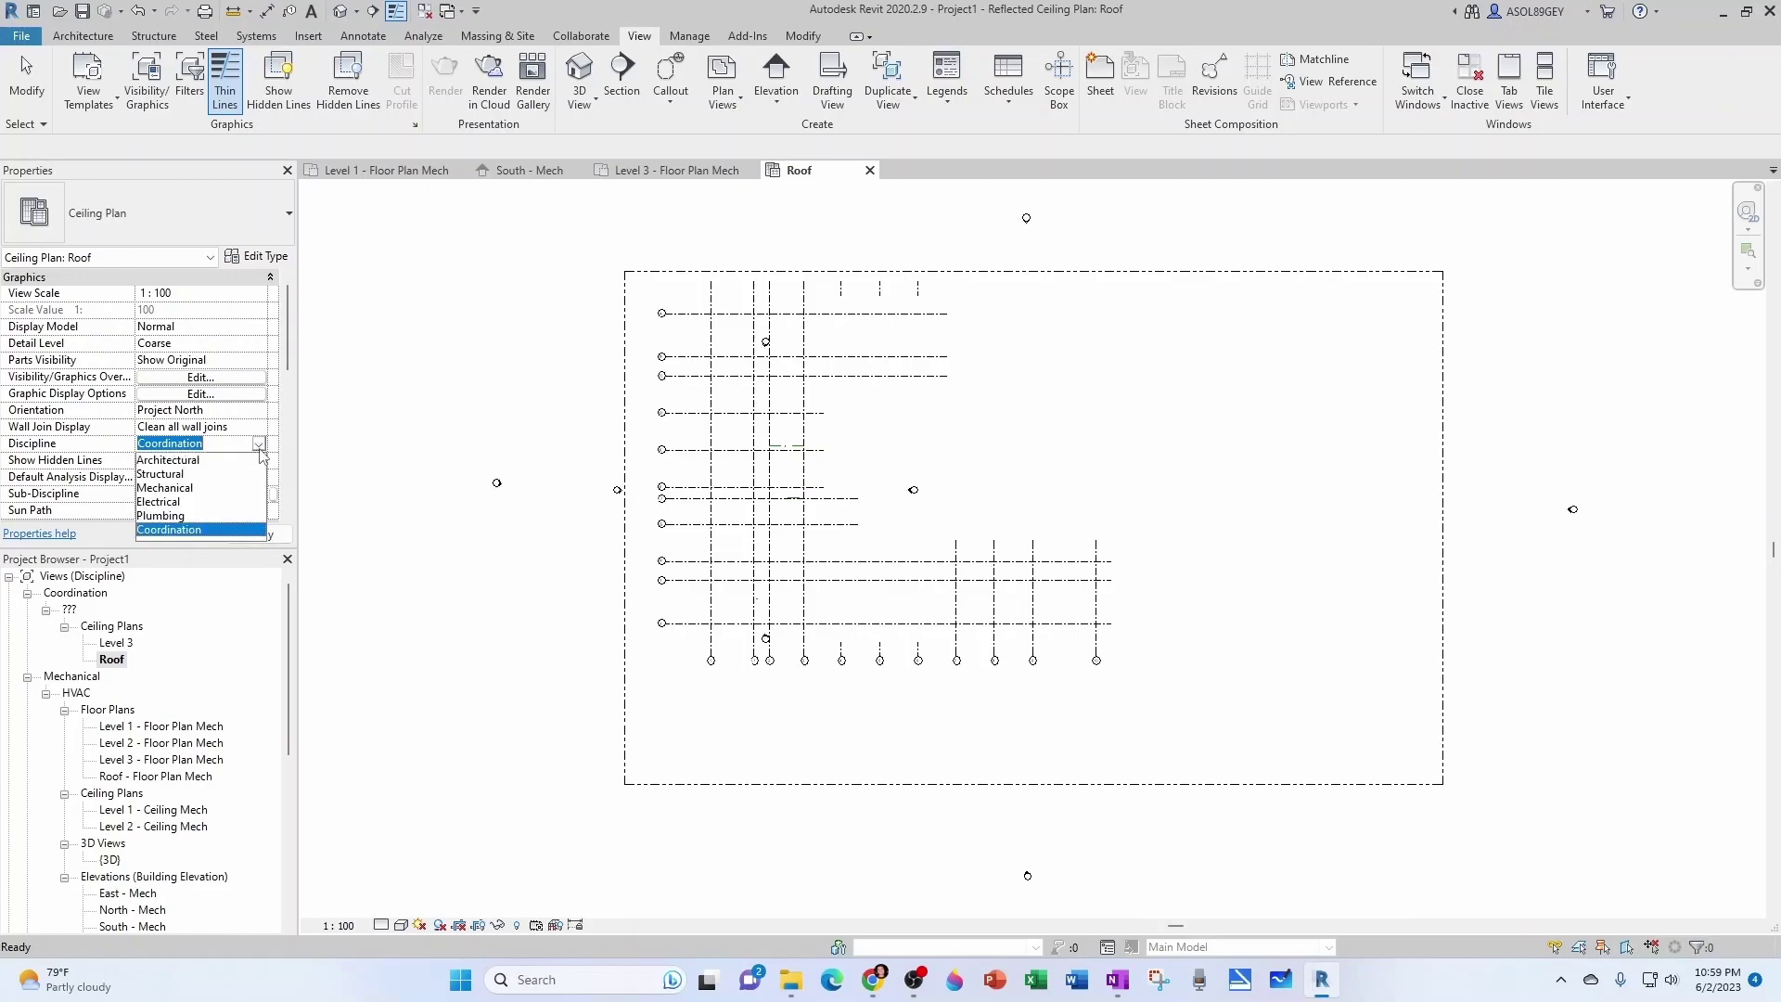
left_click(176, 488)
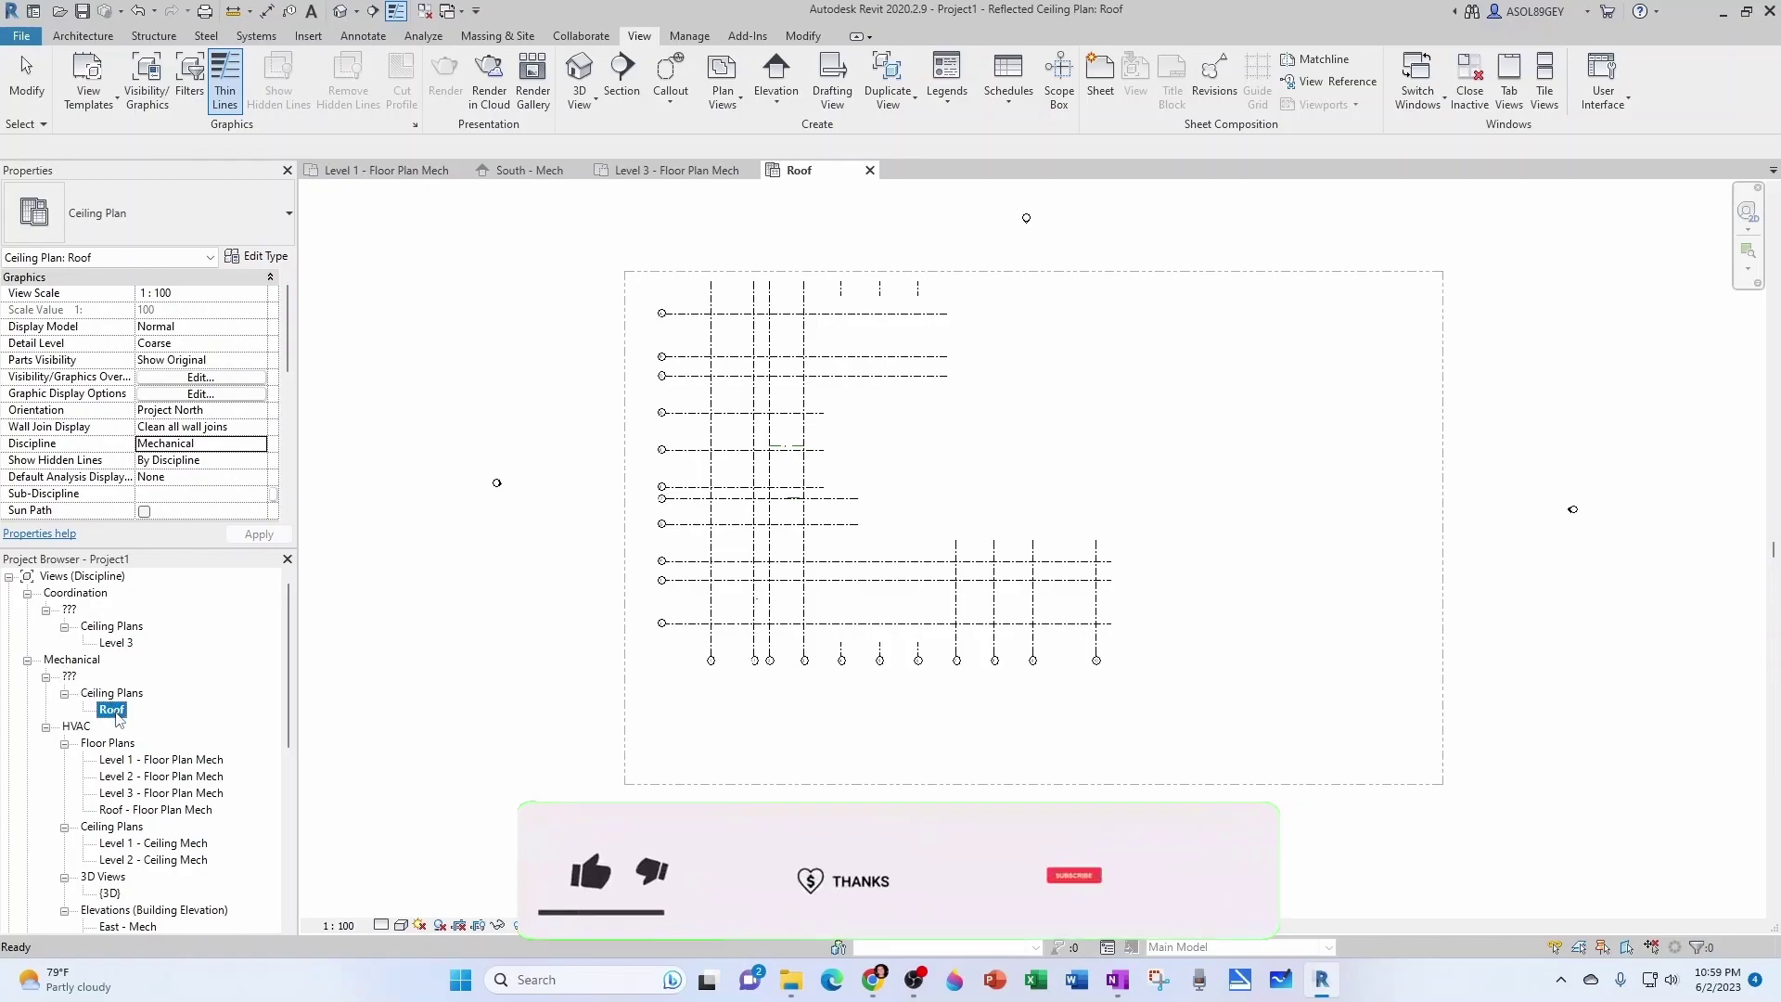
Set the Level 3 ceiling plan's discipline to Mechanical and its sub-discipline to HVAC
left_click(117, 644)
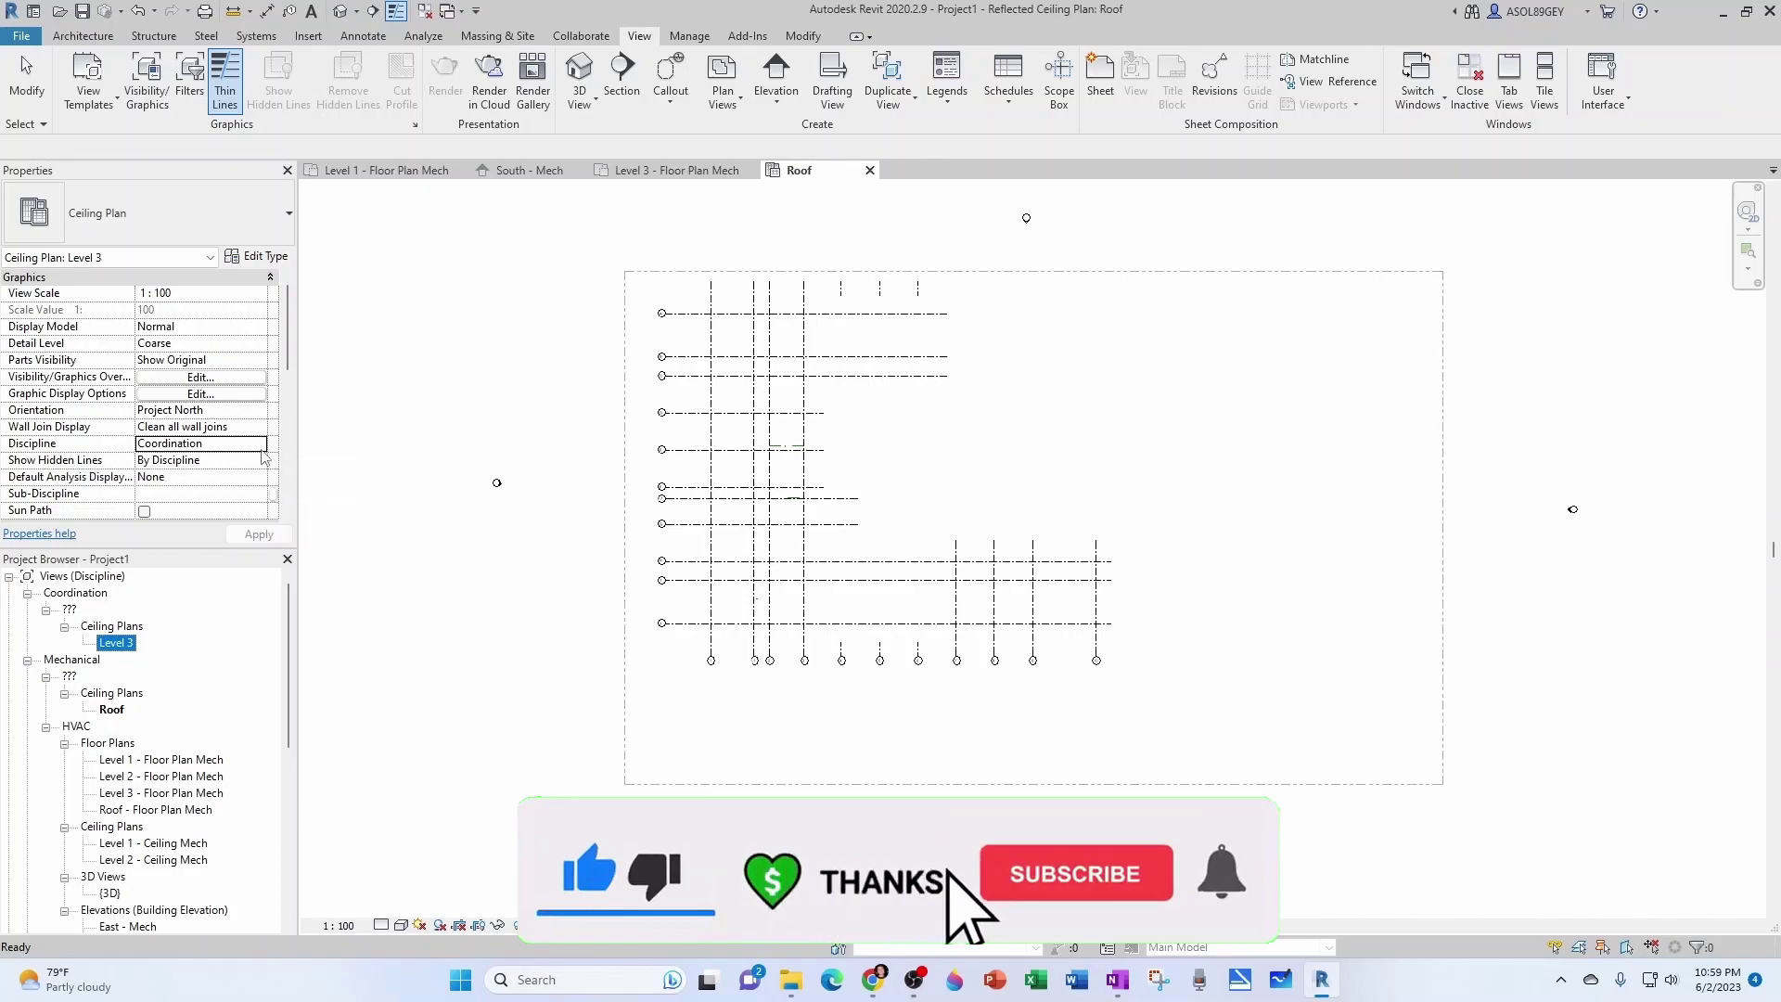
left_click(185, 444)
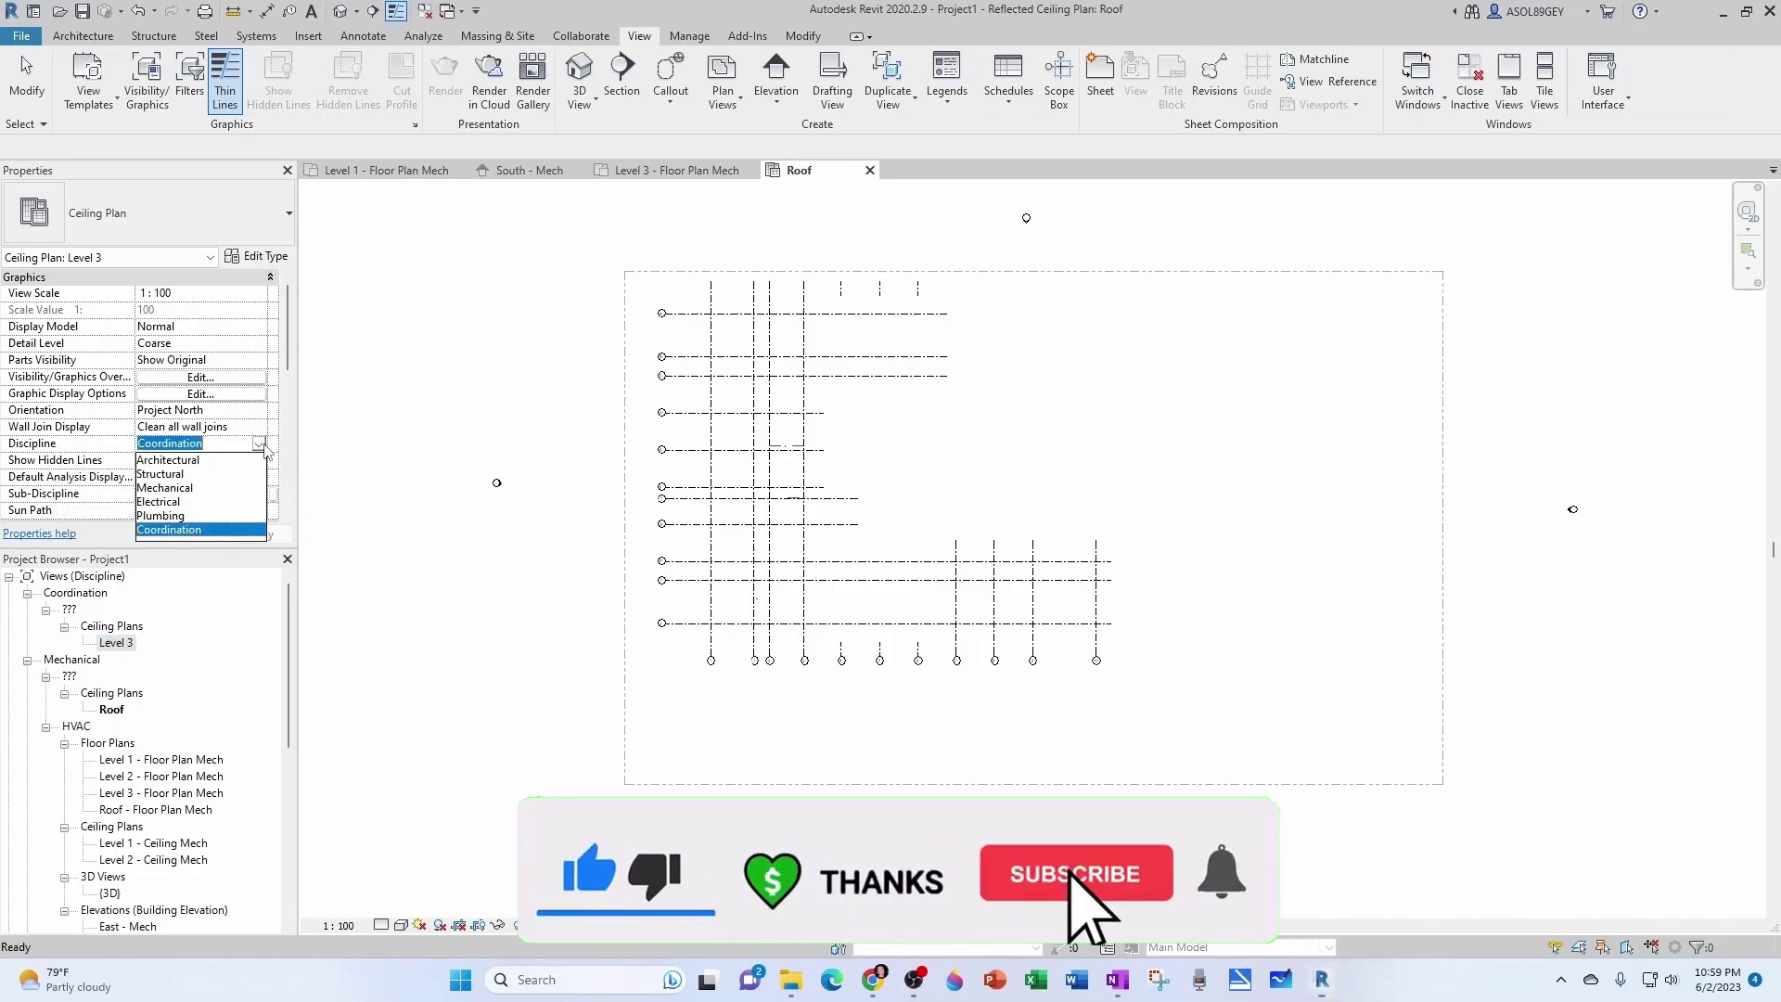
left_click(169, 488)
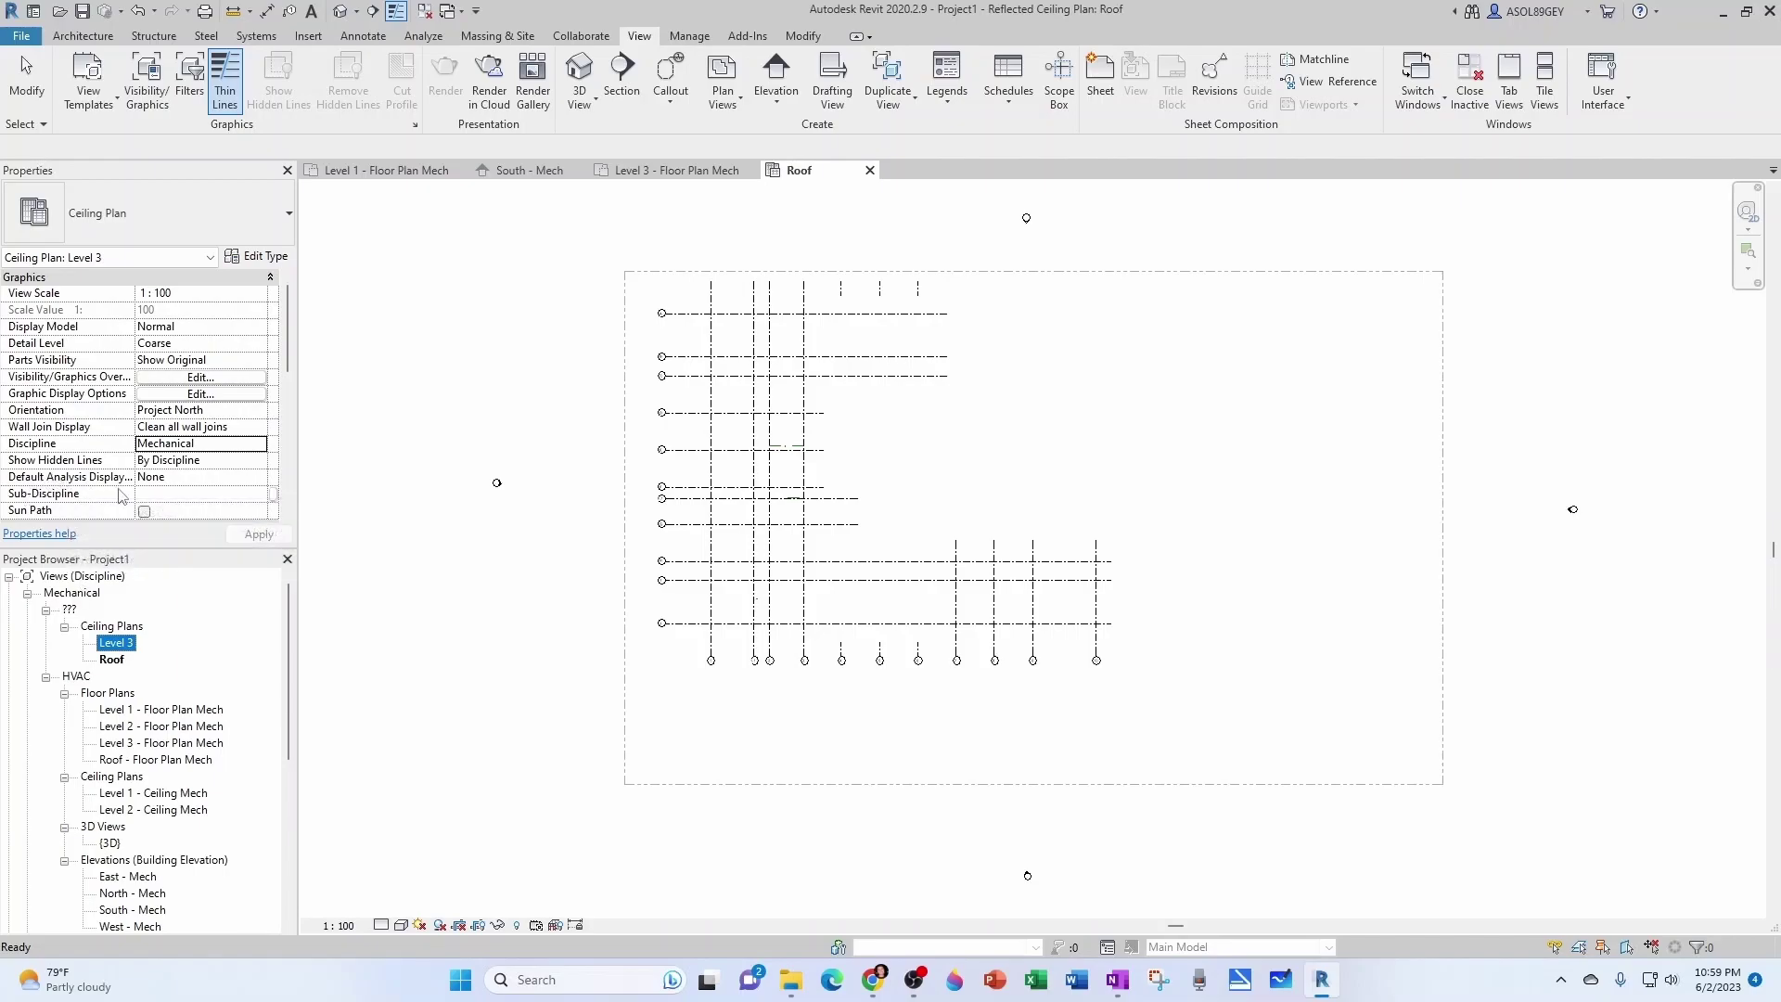
left_click(146, 494)
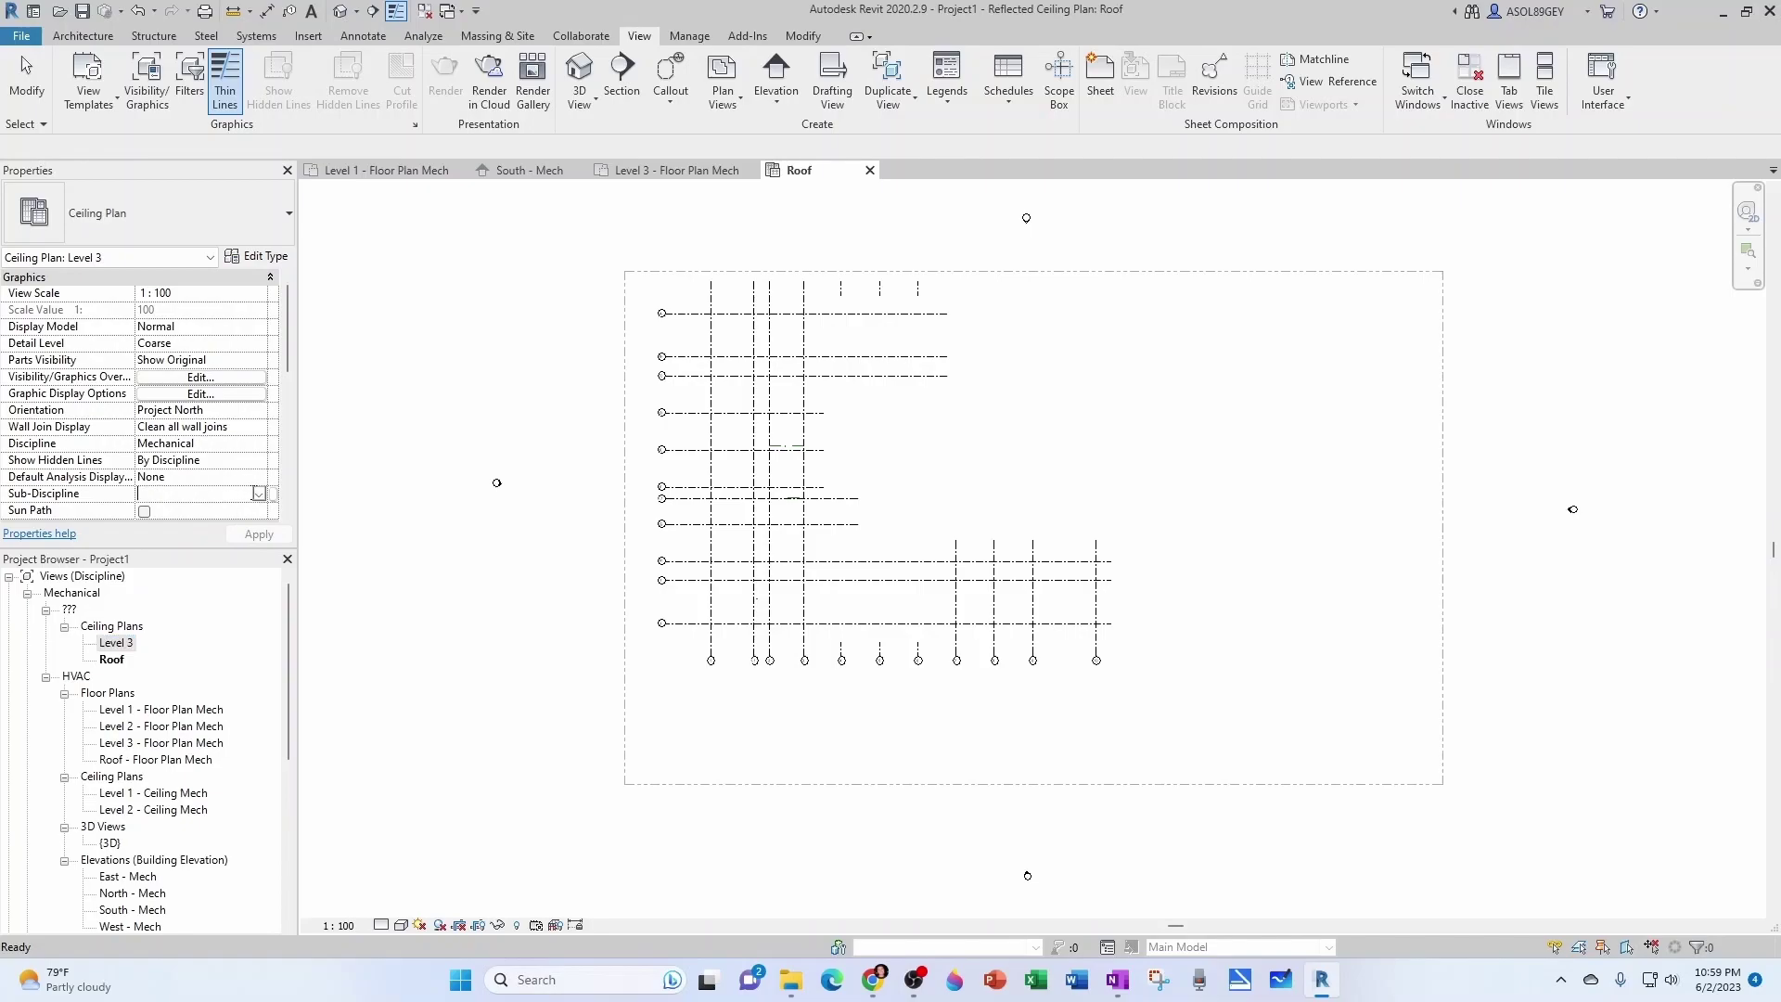
left_click(260, 494)
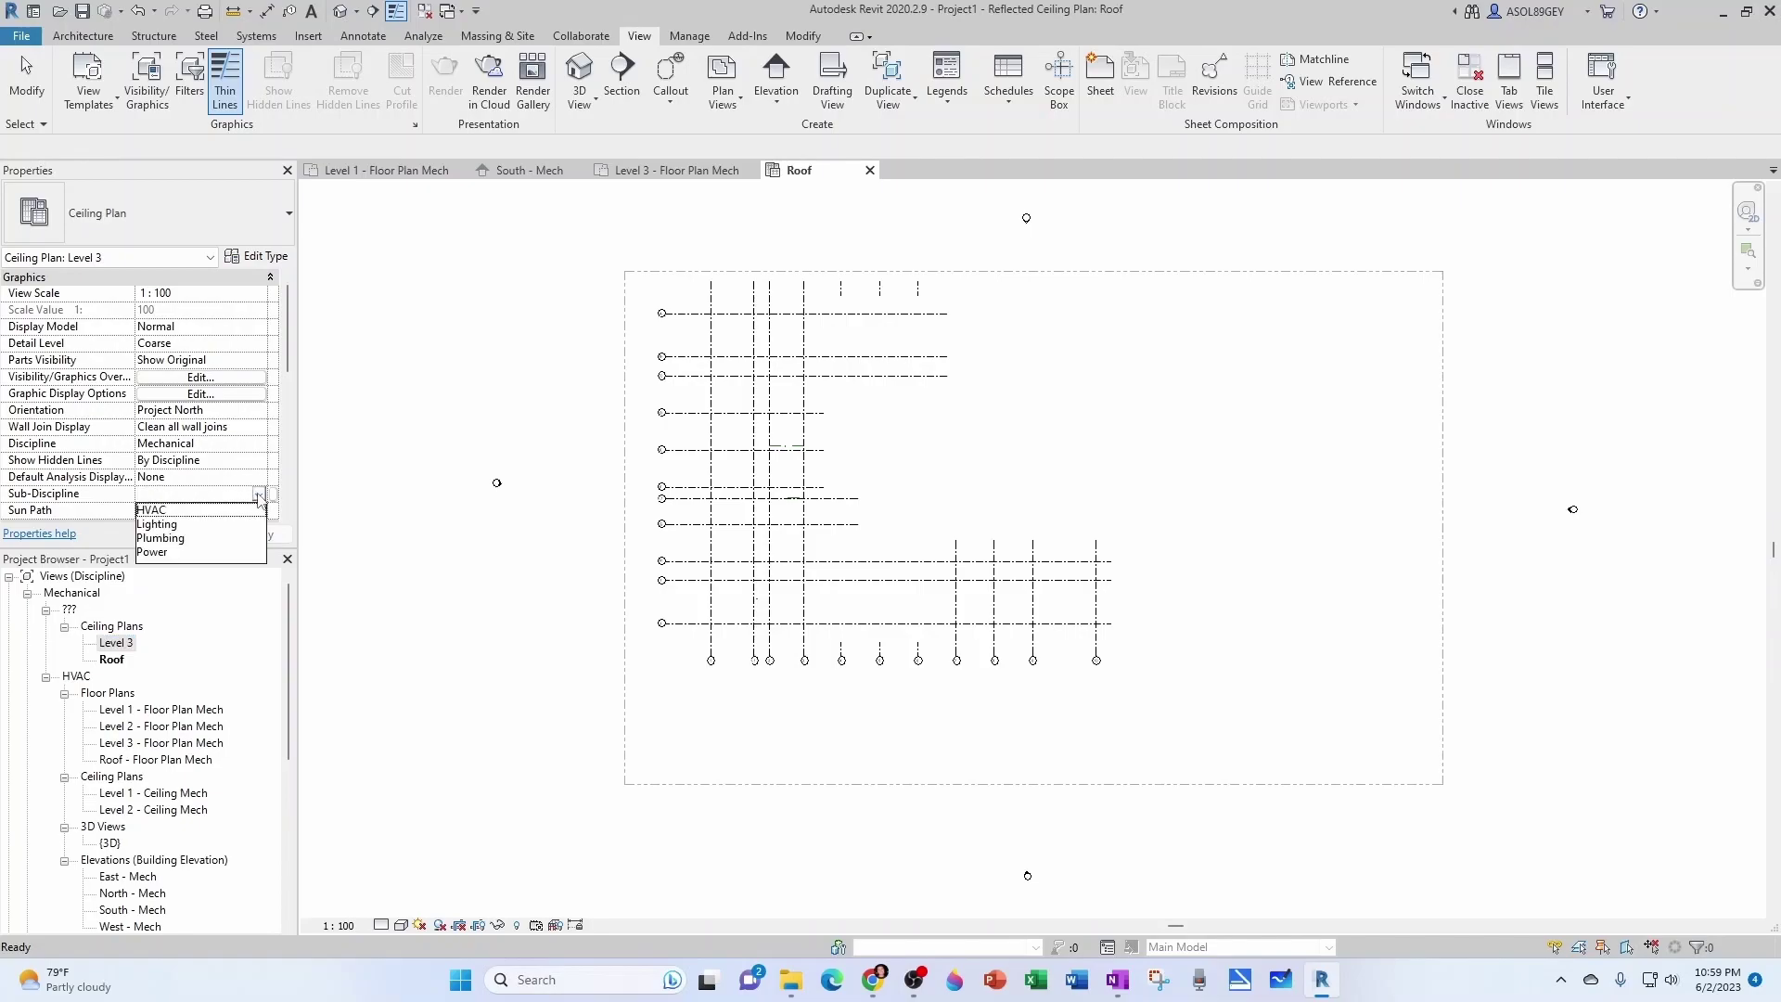
left_click(148, 510)
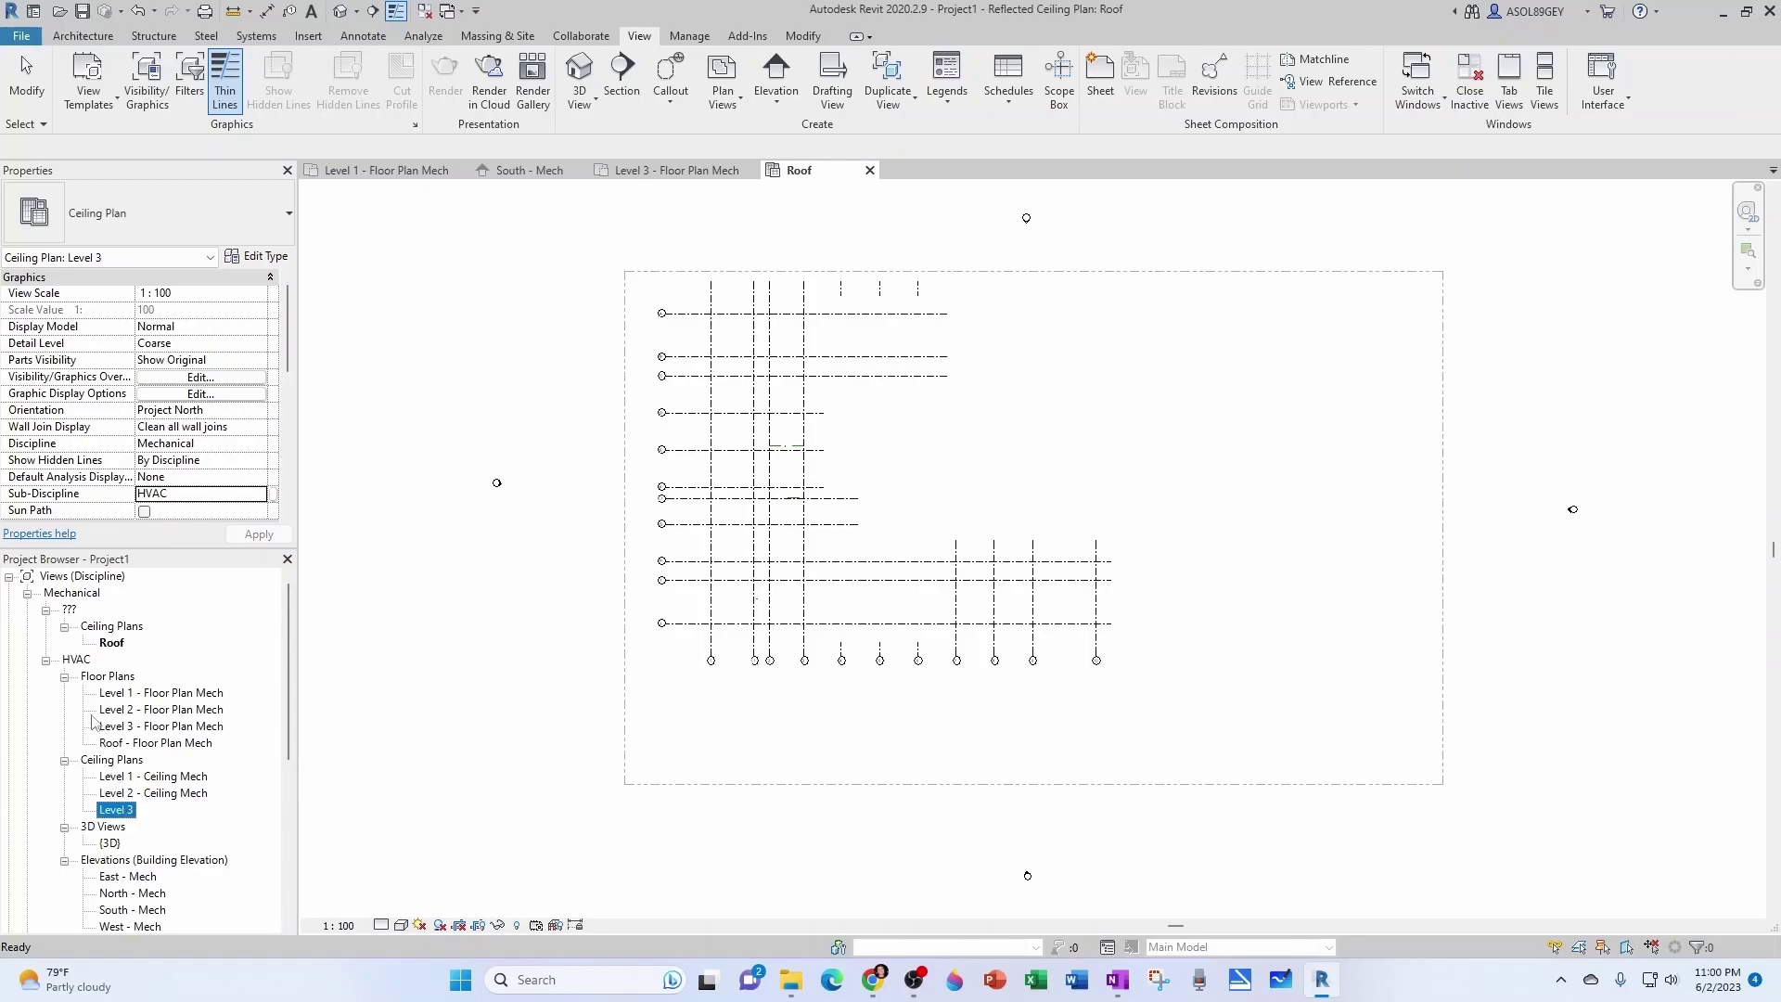
Set the Roof ceiling plan's sub-discipline to HVAC and open the Level 1 - Floor Plan Mech view
left_click(113, 644)
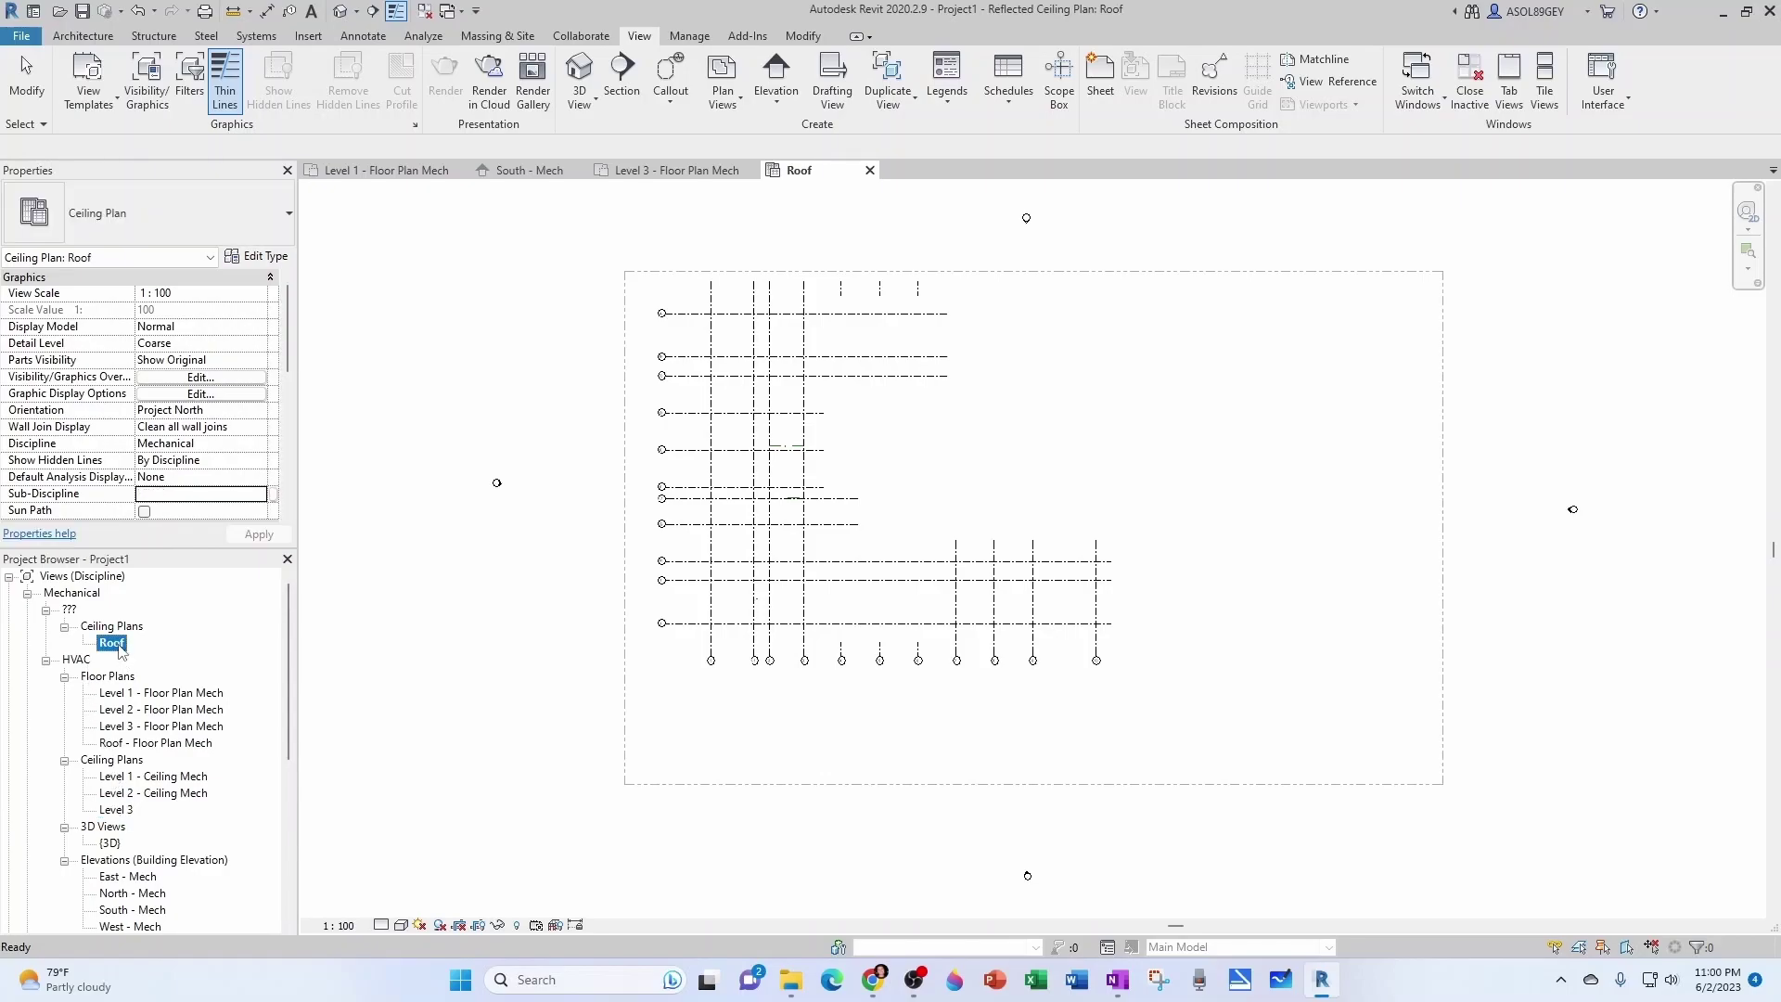
left_click(267, 497)
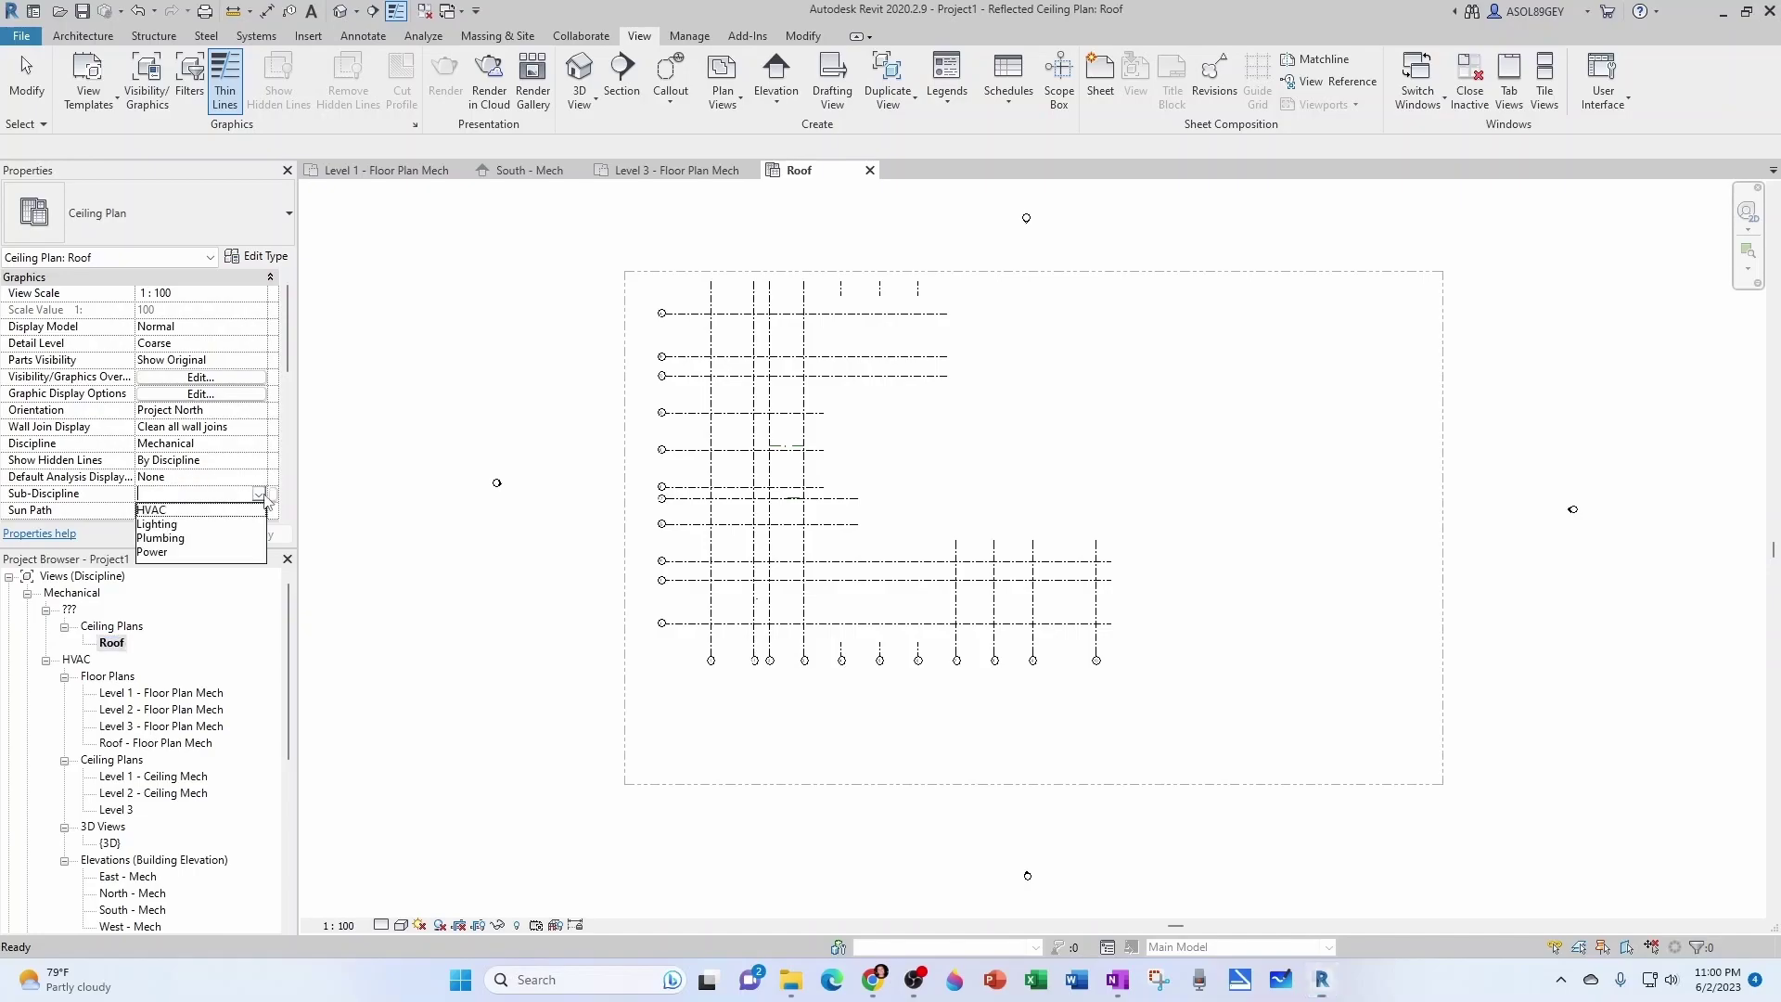
left_click(153, 511)
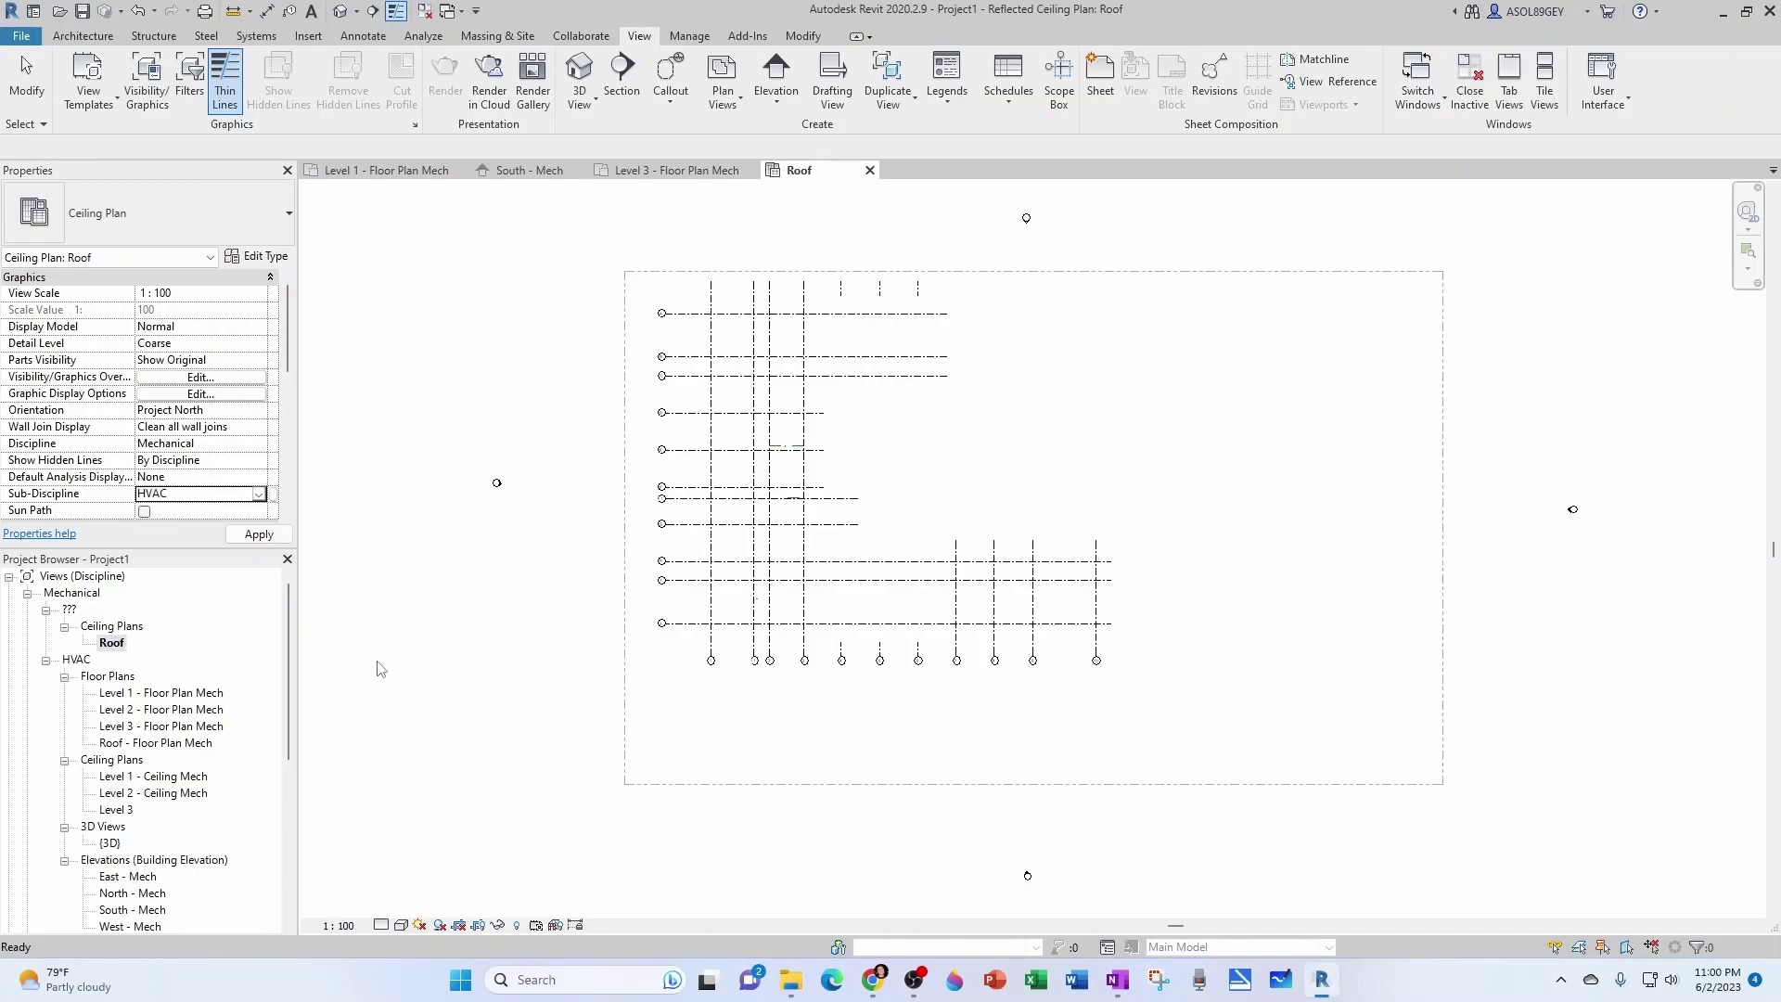
left_click(139, 649)
double_click(137, 651)
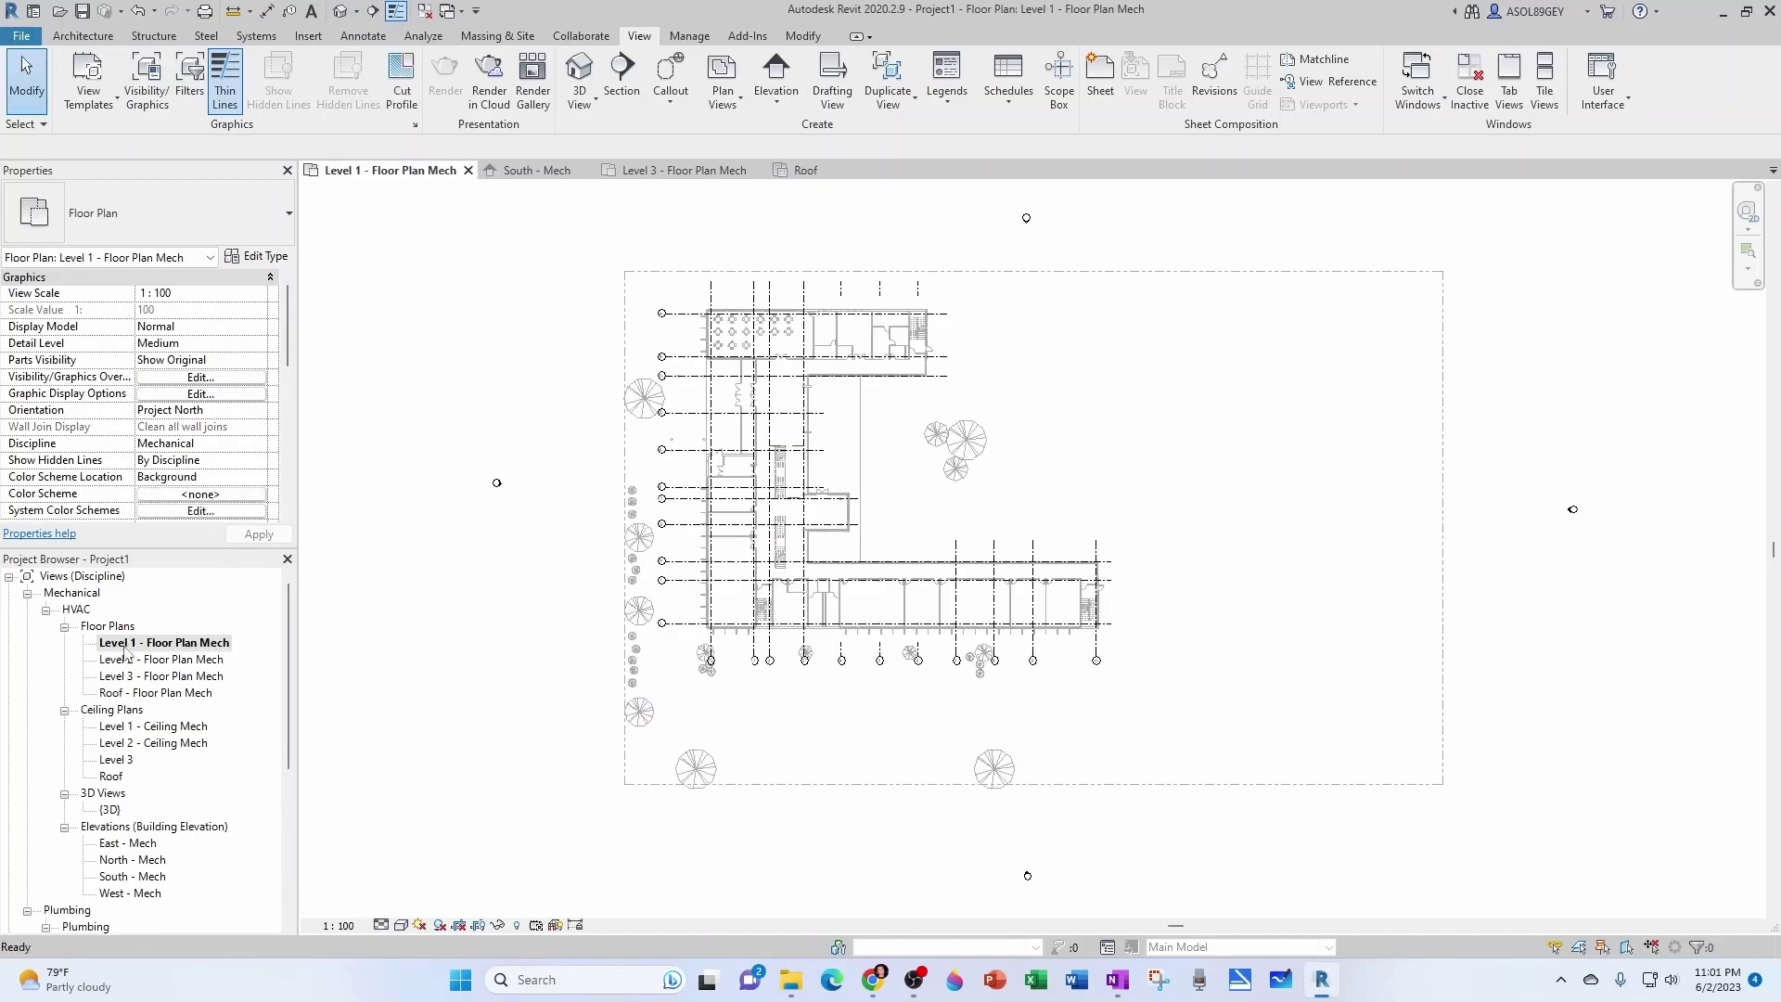
Rename the HVAC Level 3 ceiling plan as "Level 3 - Ceiling Mech"
left_click(128, 760)
left_click(129, 760)
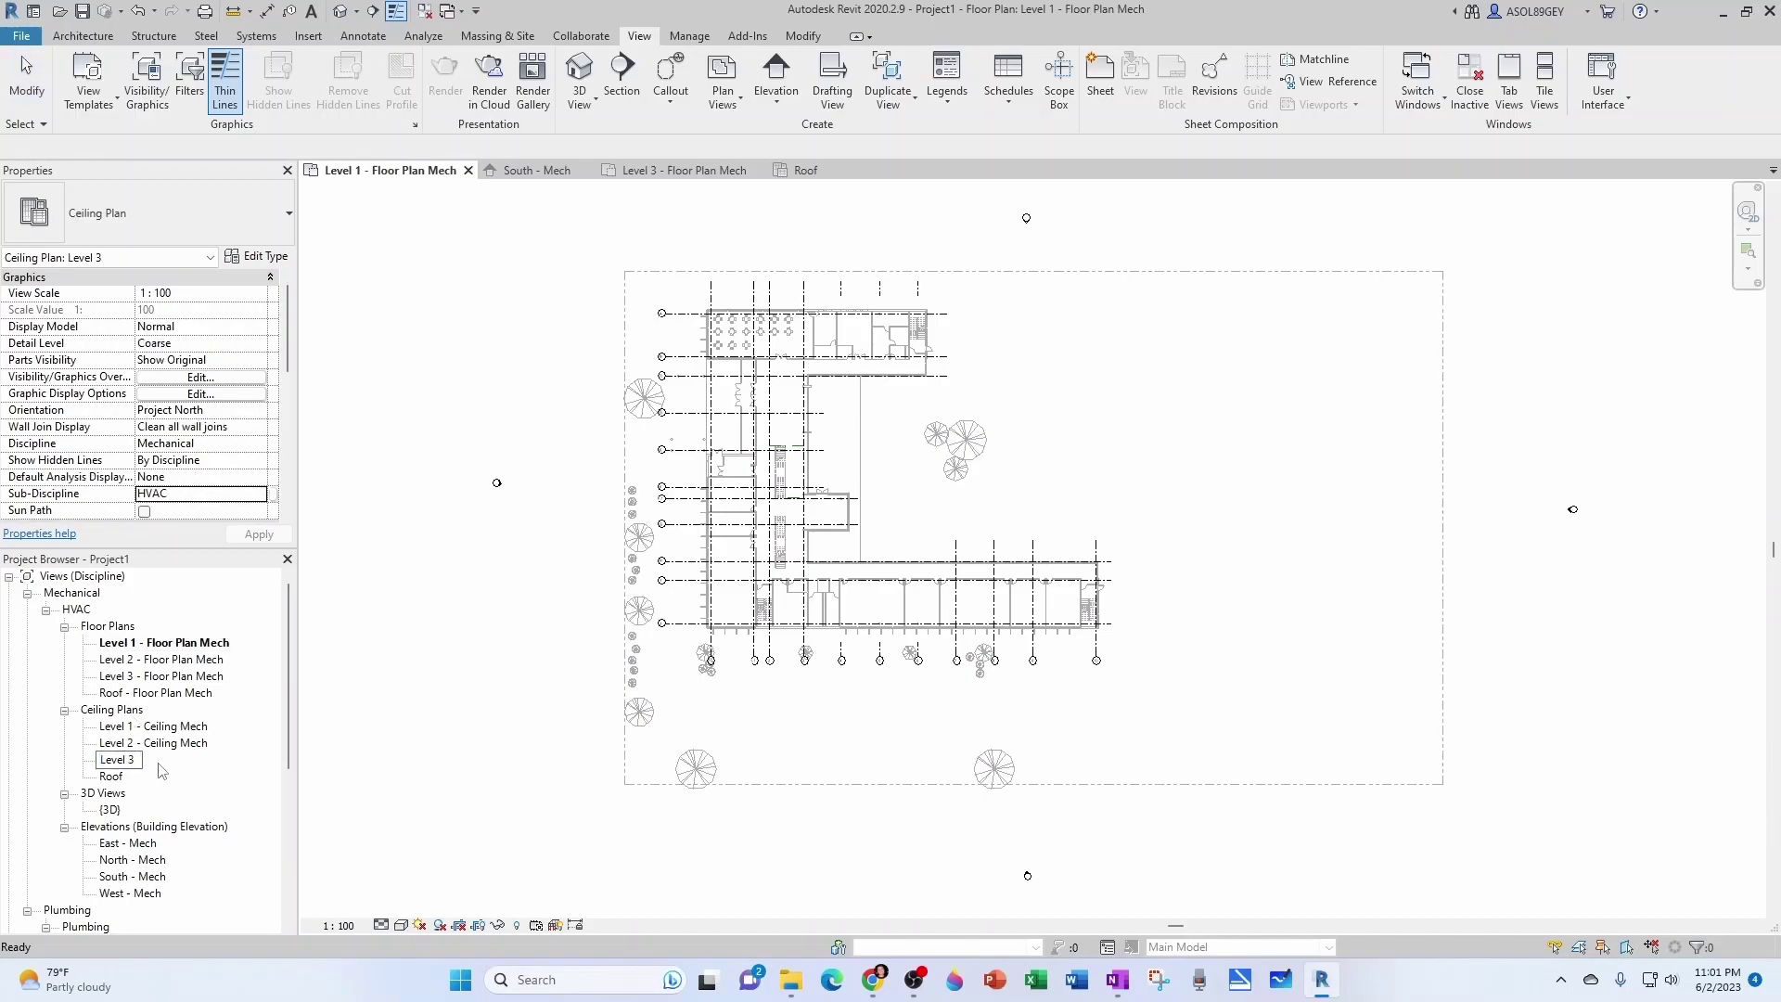
type("- Ceiling Mech")
key("Return")
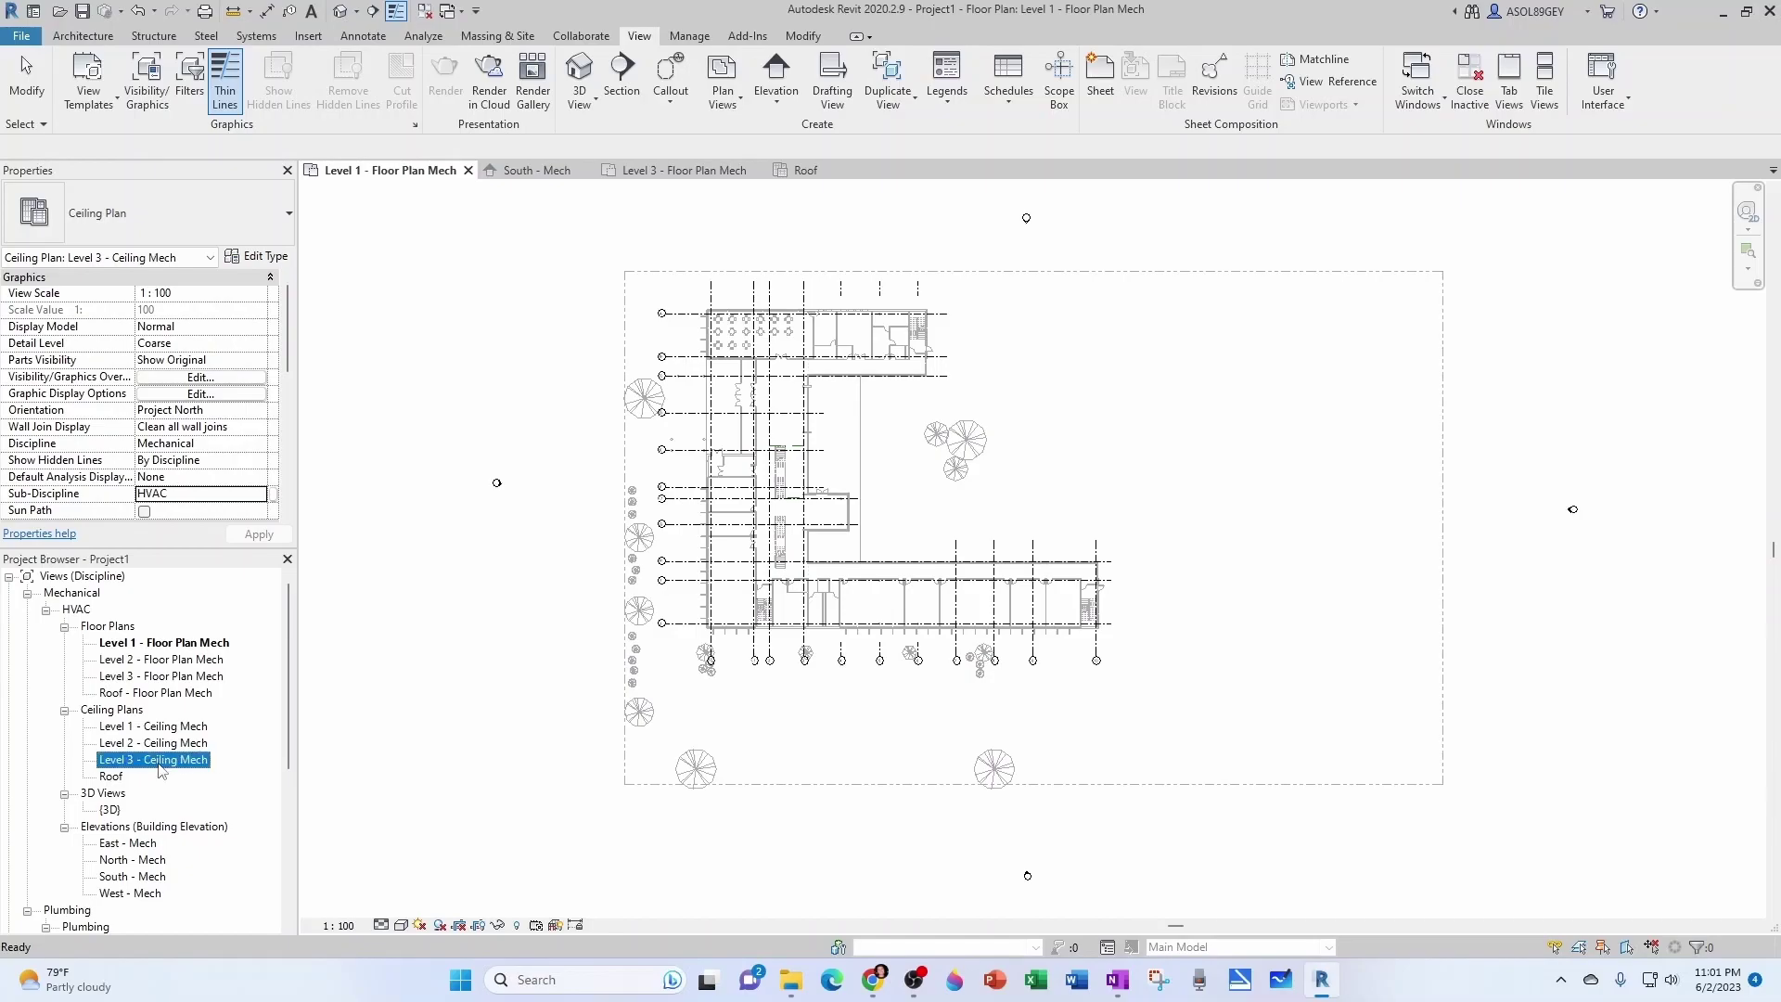
Rename the HVAC Roof ceiling plan as "Roof - Ceiling Mech"
left_click(121, 778)
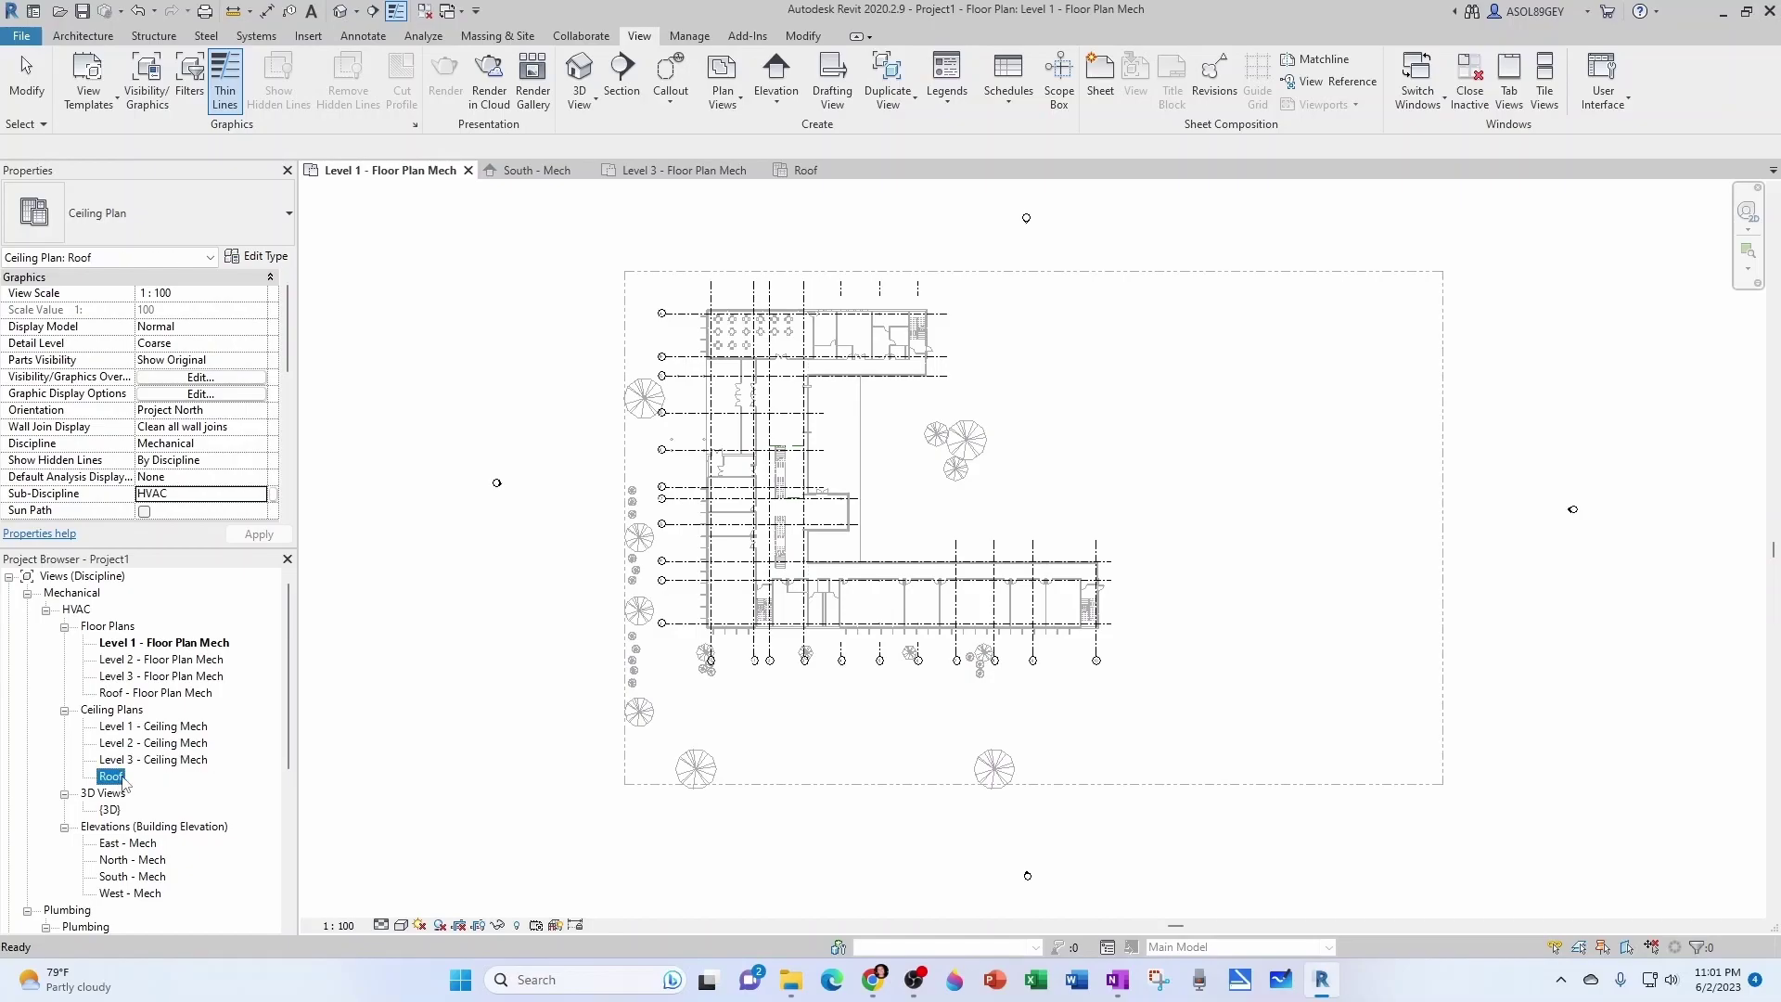
left_click(125, 779)
type("- Ceiling Mech")
key("Return")
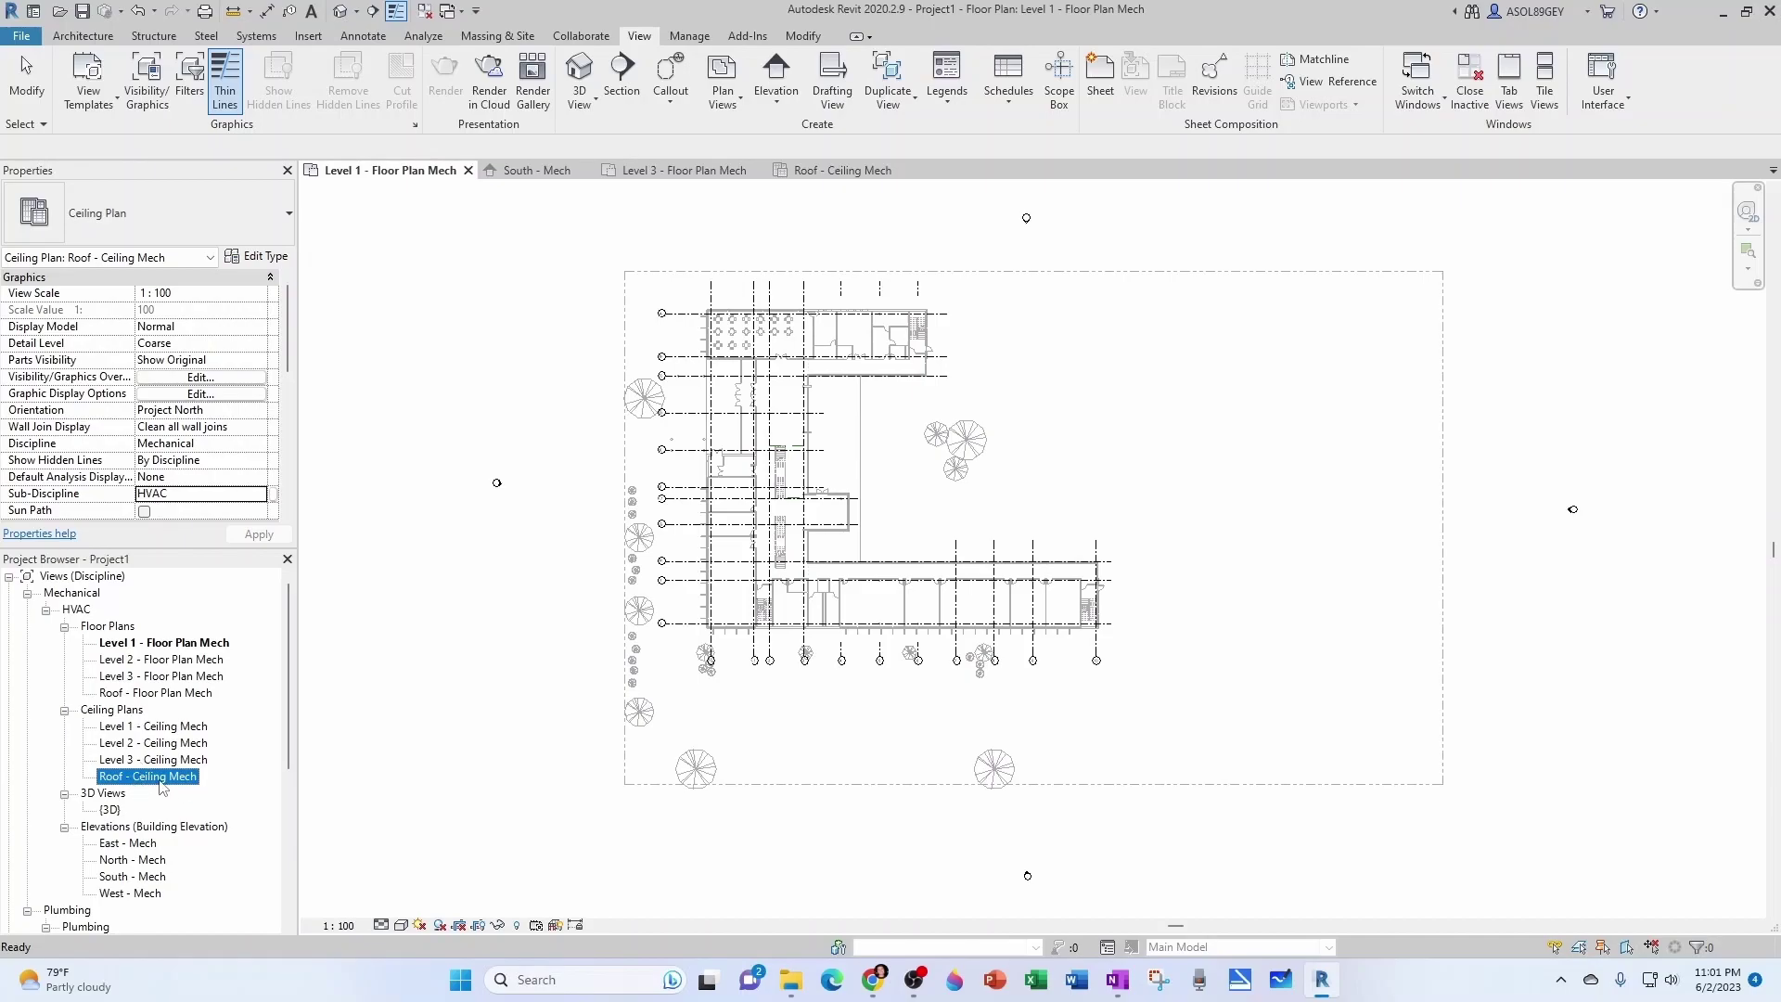
left_click(436, 762)
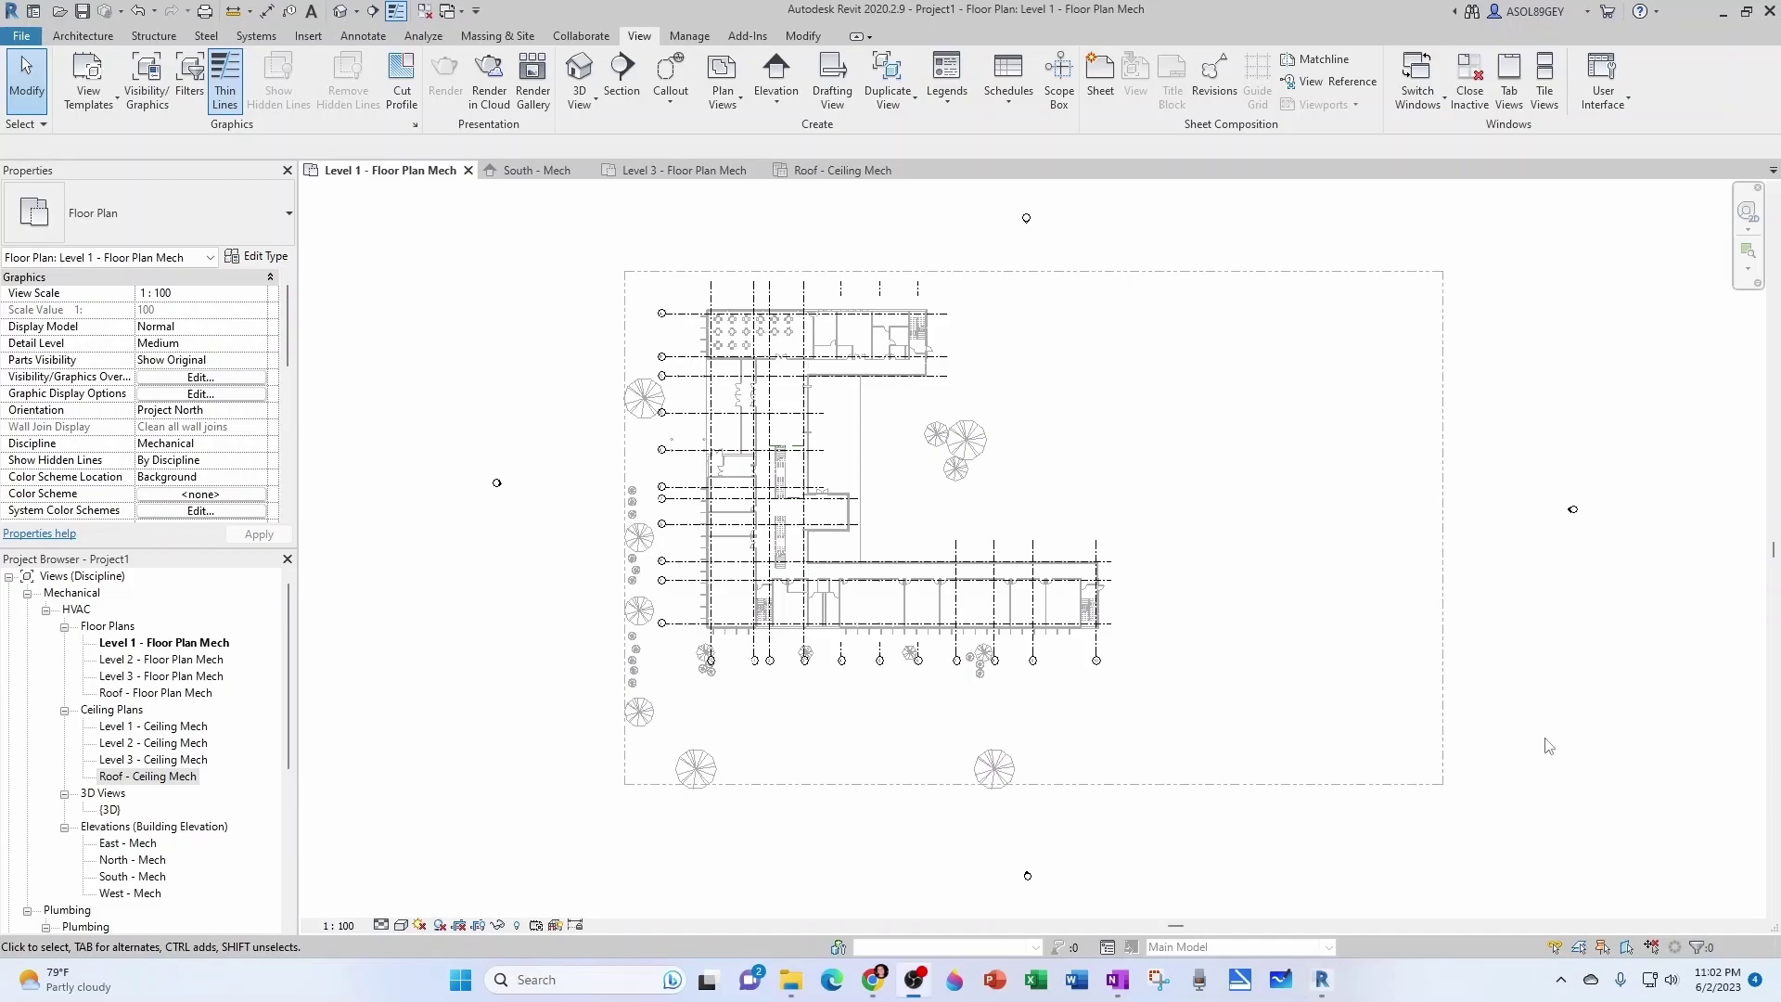
Save the project as "001 Mech" in the BIM folder, with the maximum number of backups set to 1
left_click(31, 39)
mouse_move(55, 255)
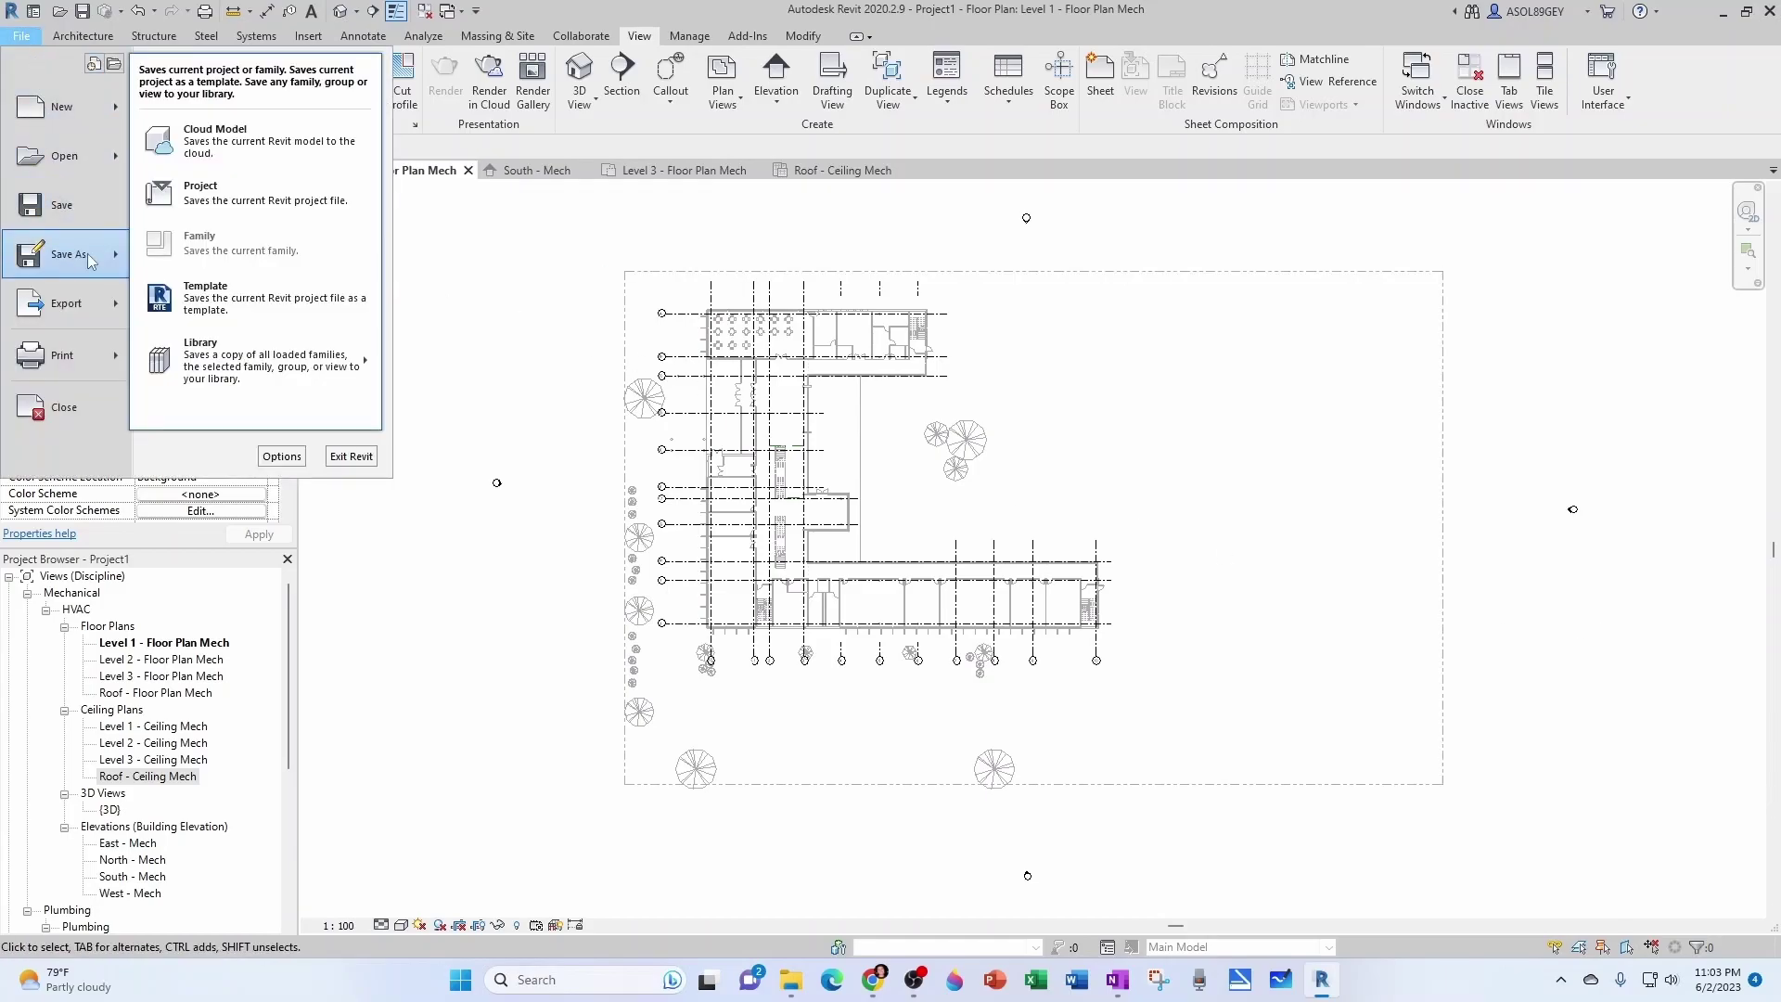
left_click(245, 187)
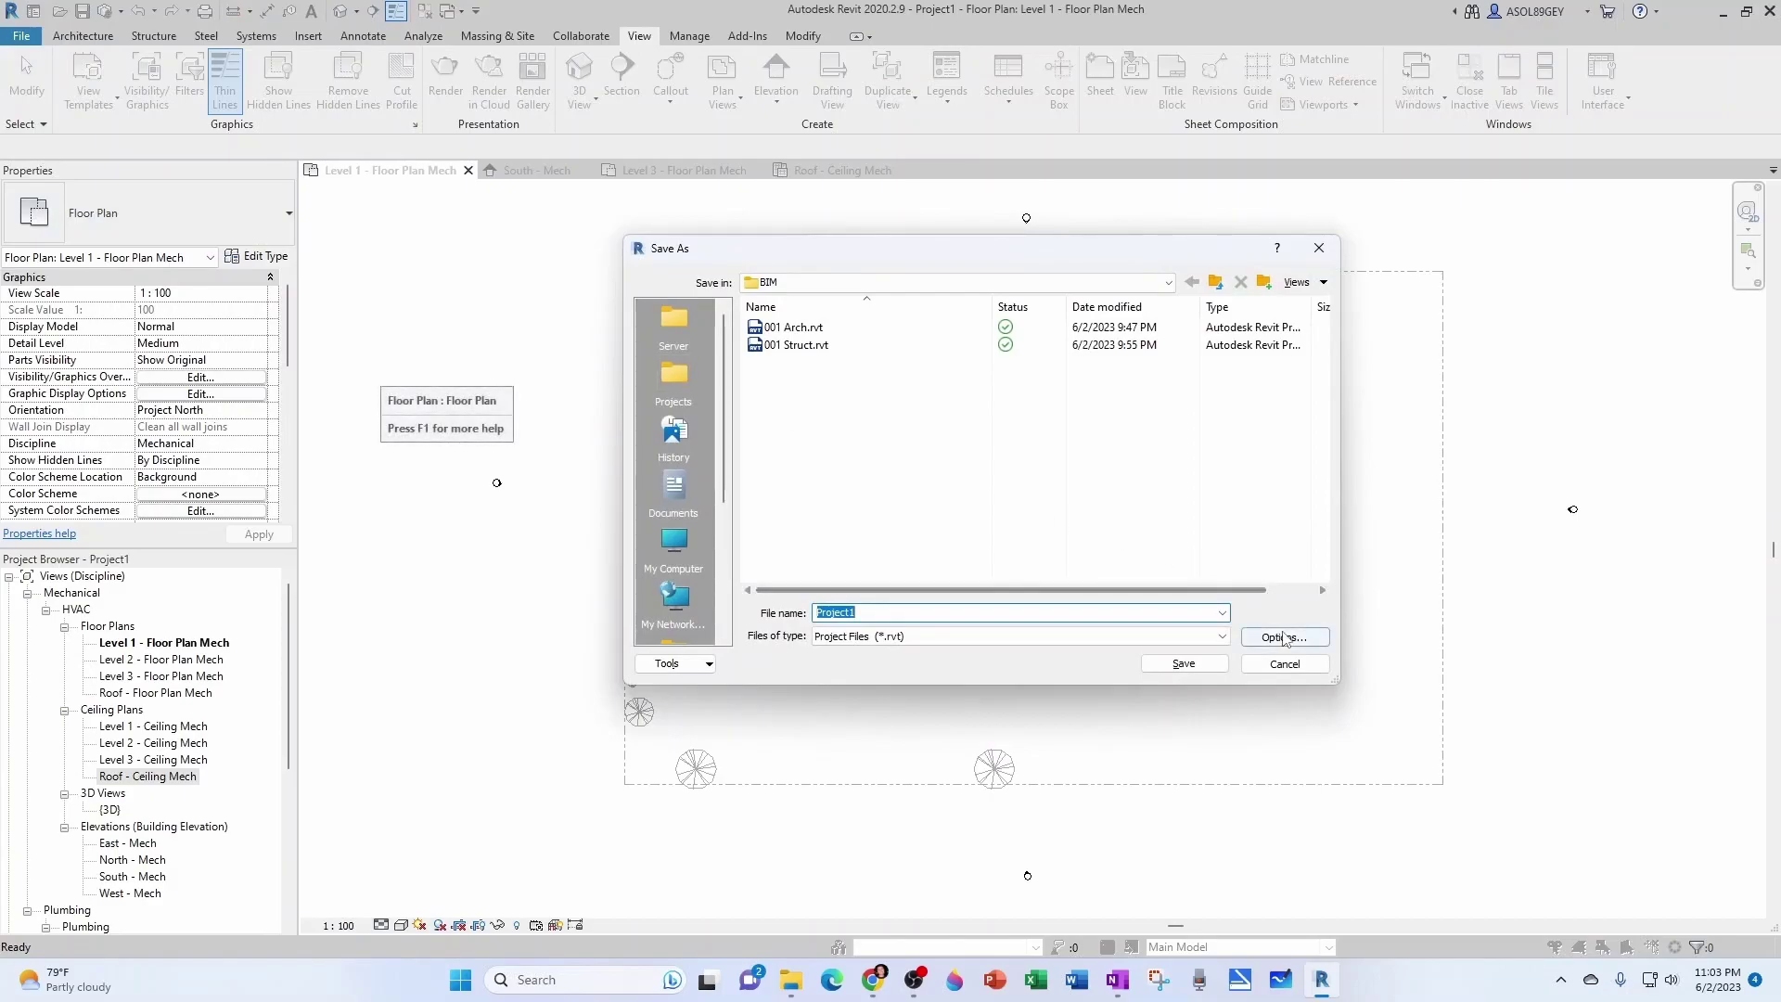
left_click(1283, 638)
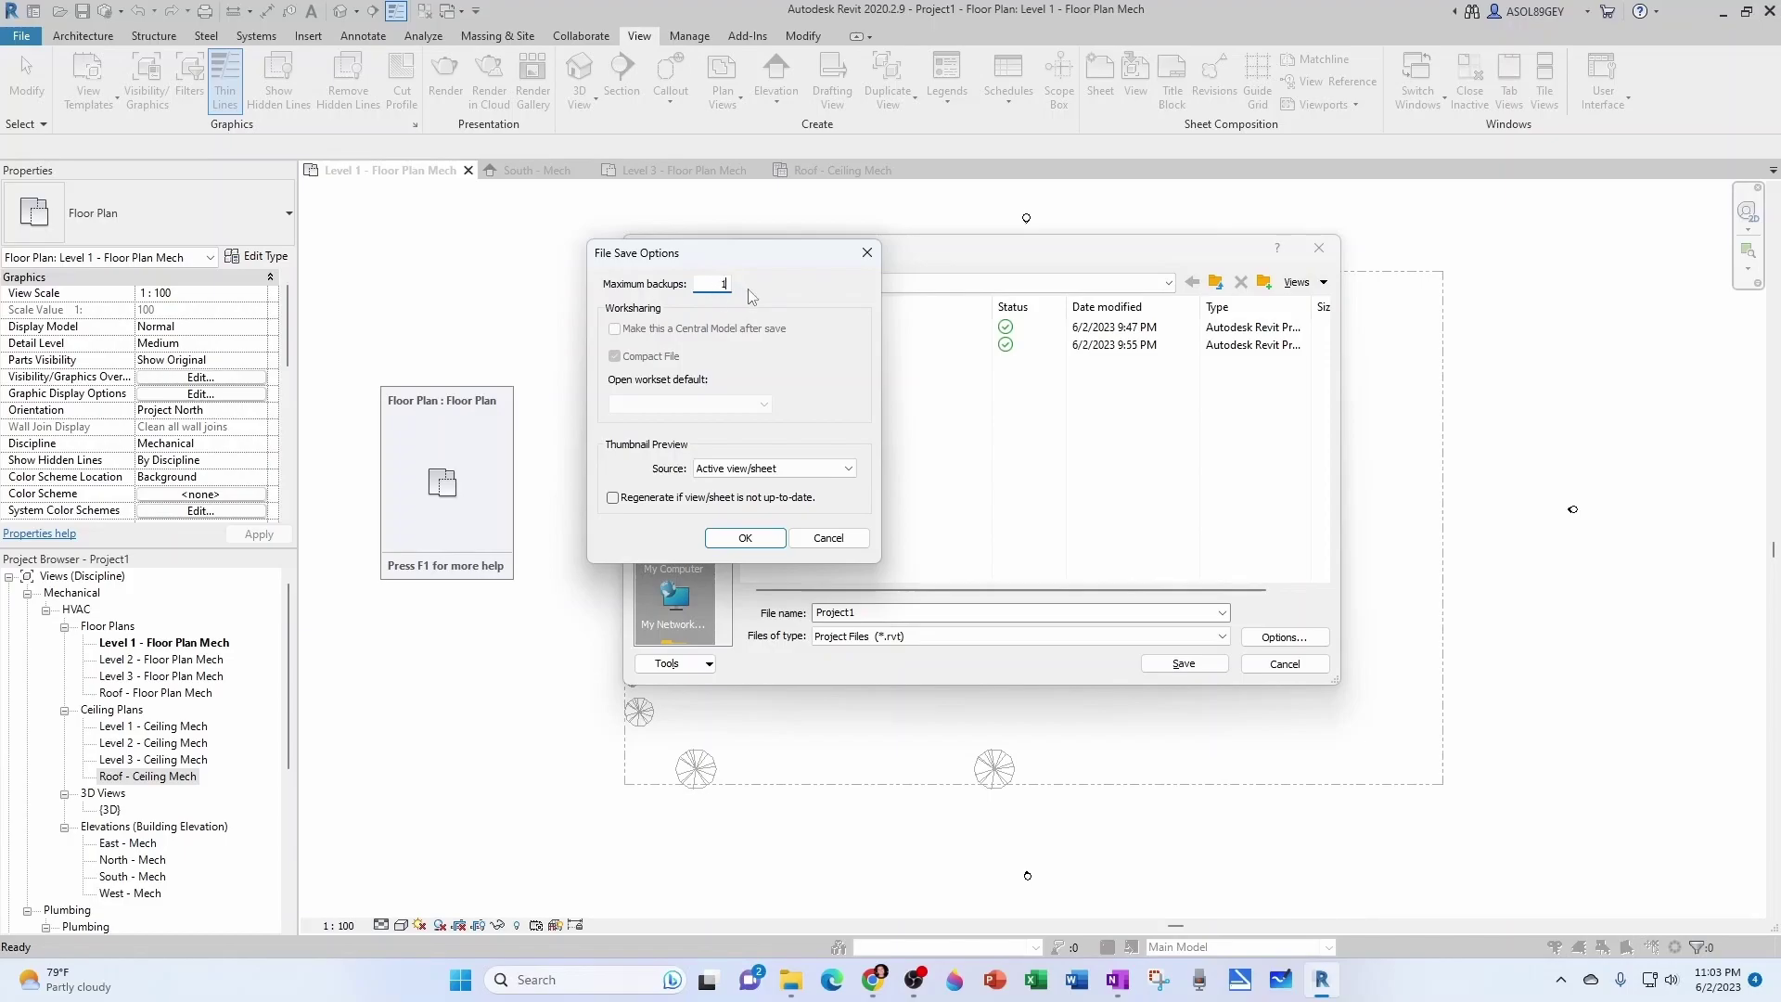
left_click(745, 538)
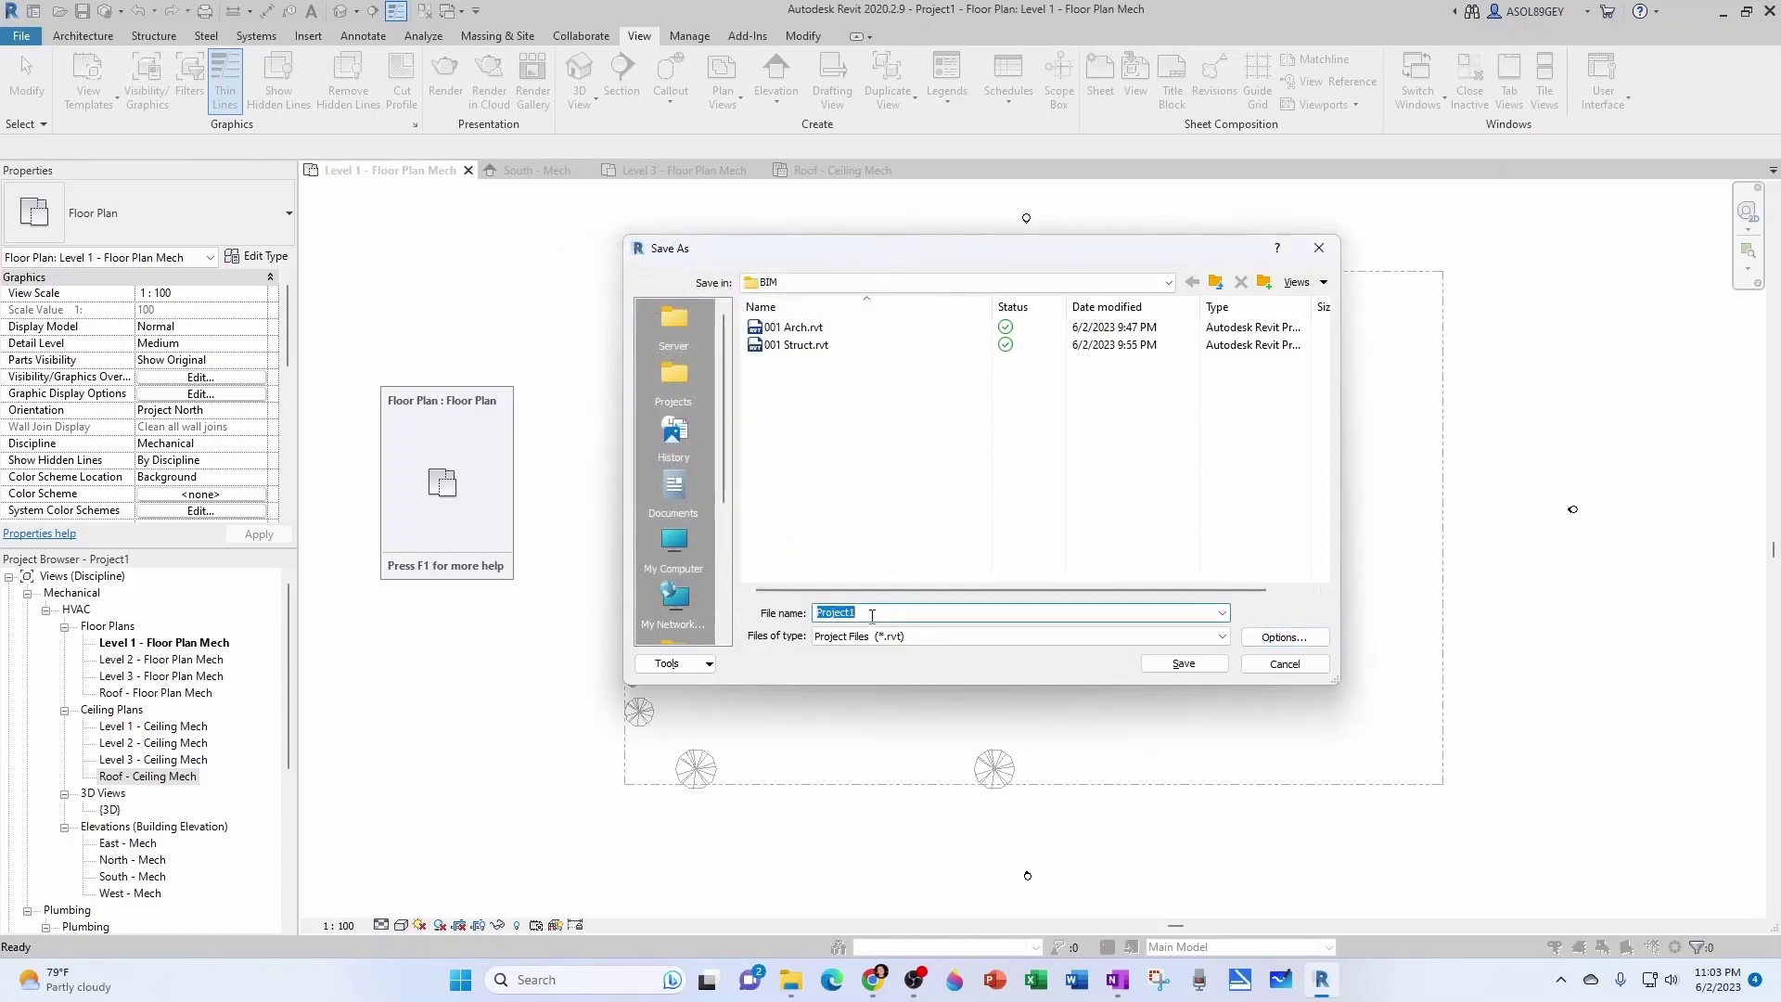
type("001 Mech")
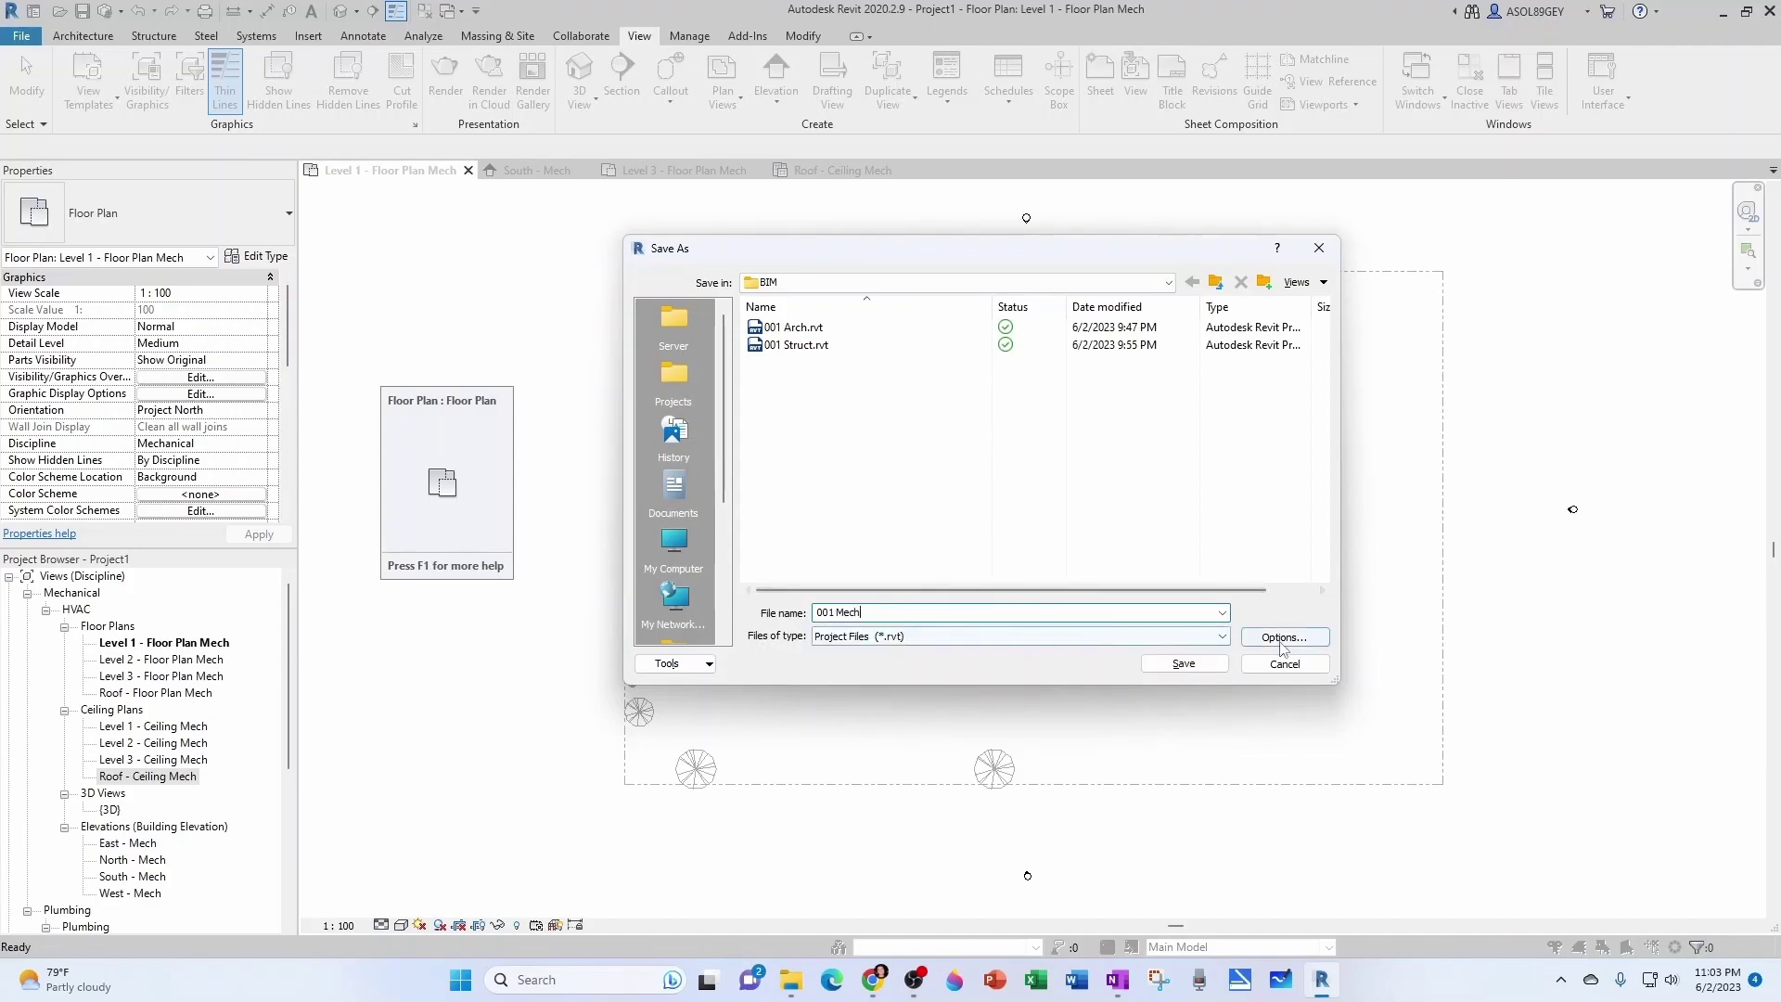
left_click(1195, 664)
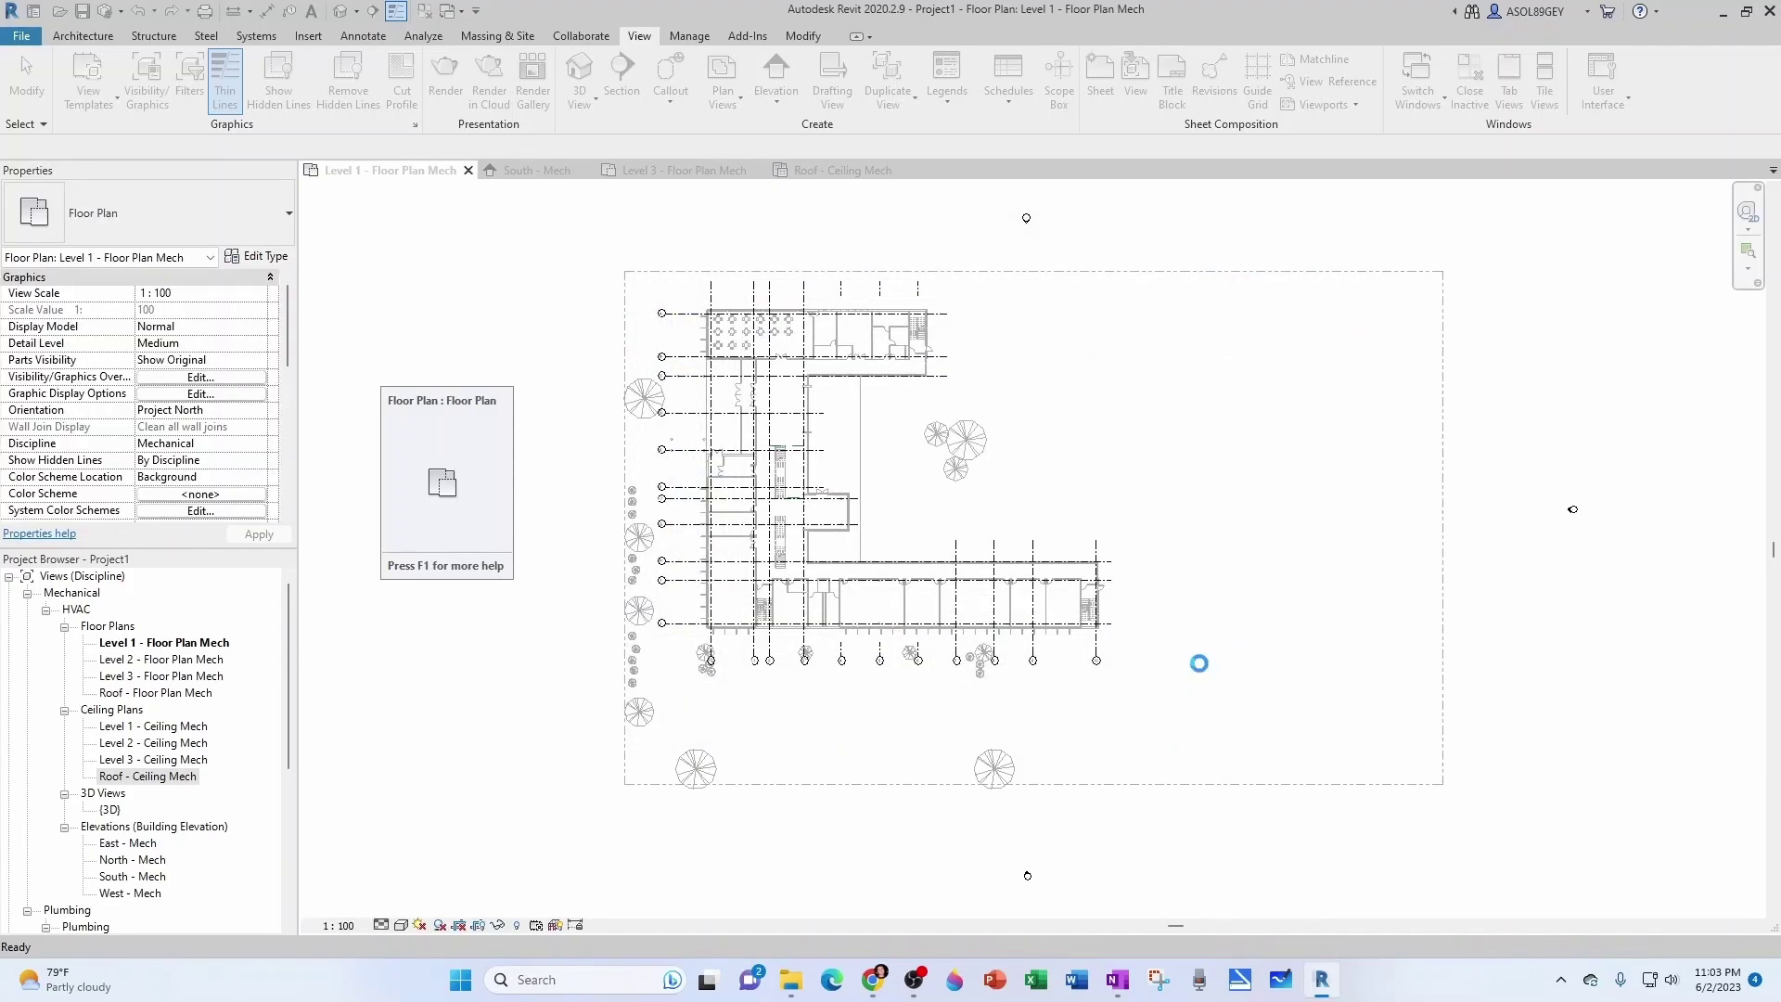